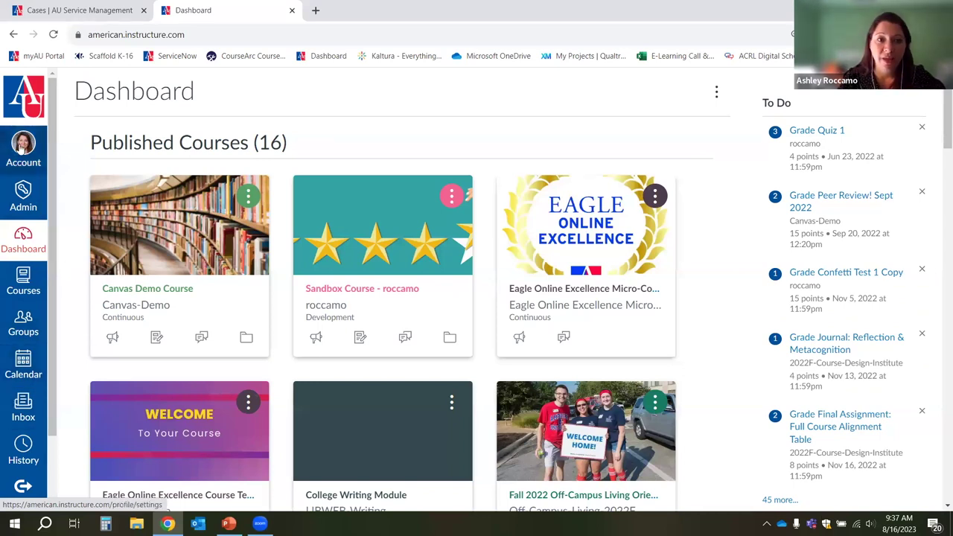
# Open the account's notification settings and review the Course Activities list.
pyautogui.click(22, 148)
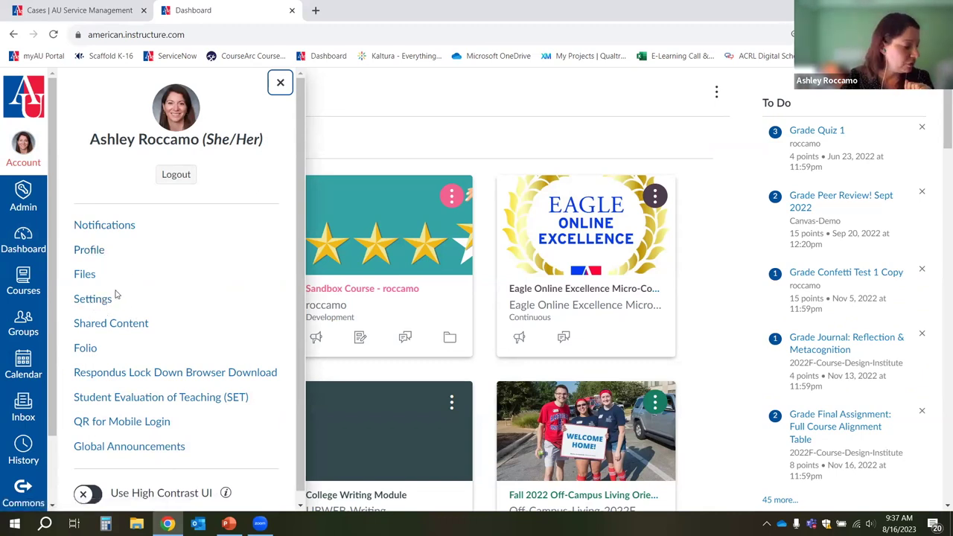
pyautogui.click(104, 230)
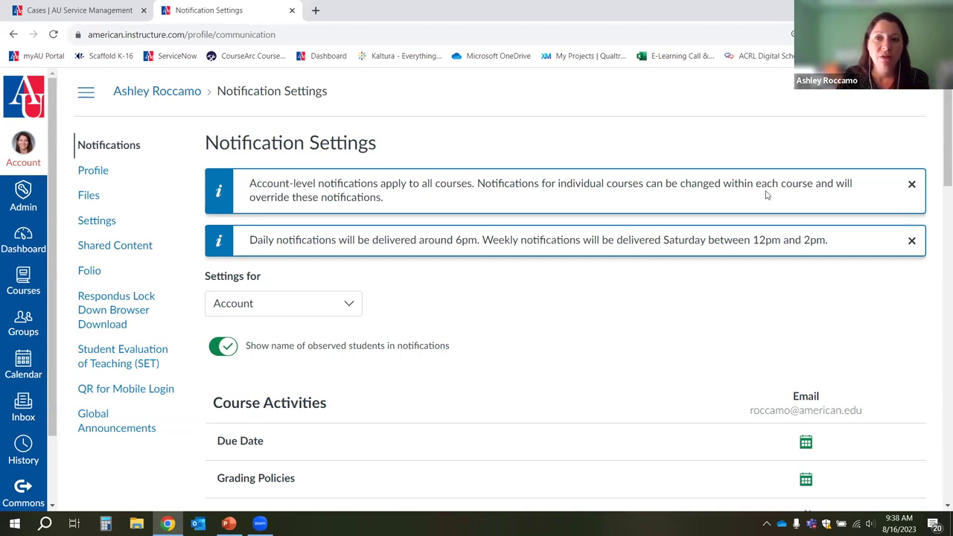
pyautogui.scroll(-3, 627, 276)
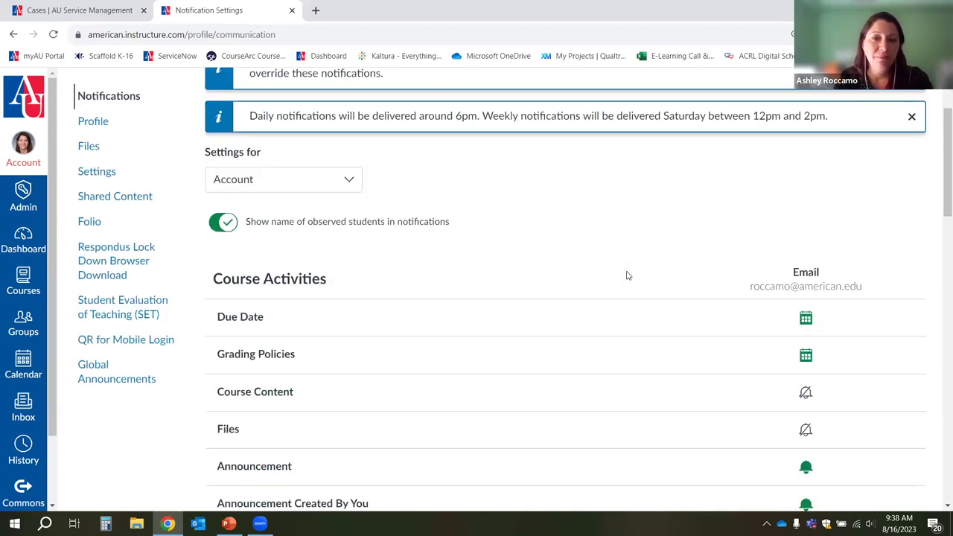
pyautogui.scroll(-1, 627, 276)
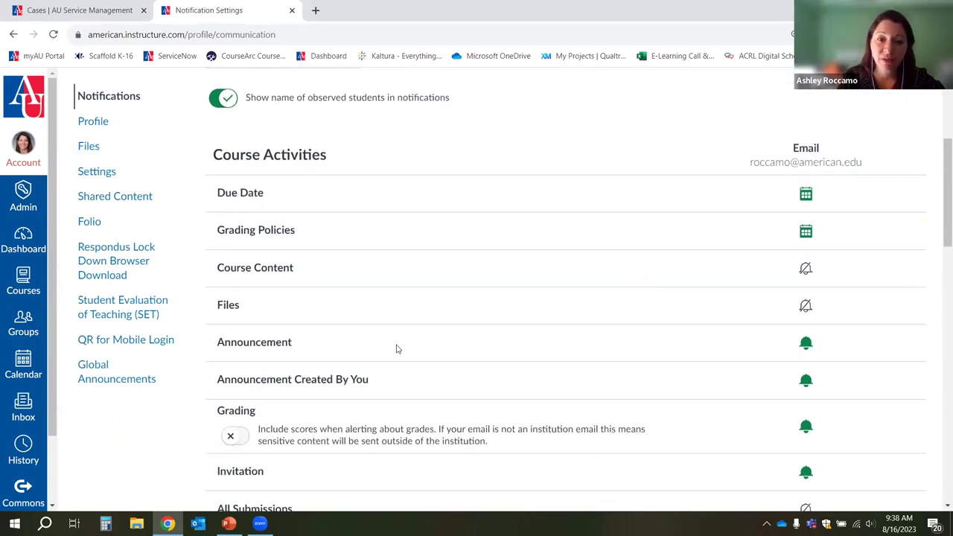
# Turn off email notifications for Announcement Created By You and set them back to Notify immediately.
pyautogui.moveTo(361, 382)
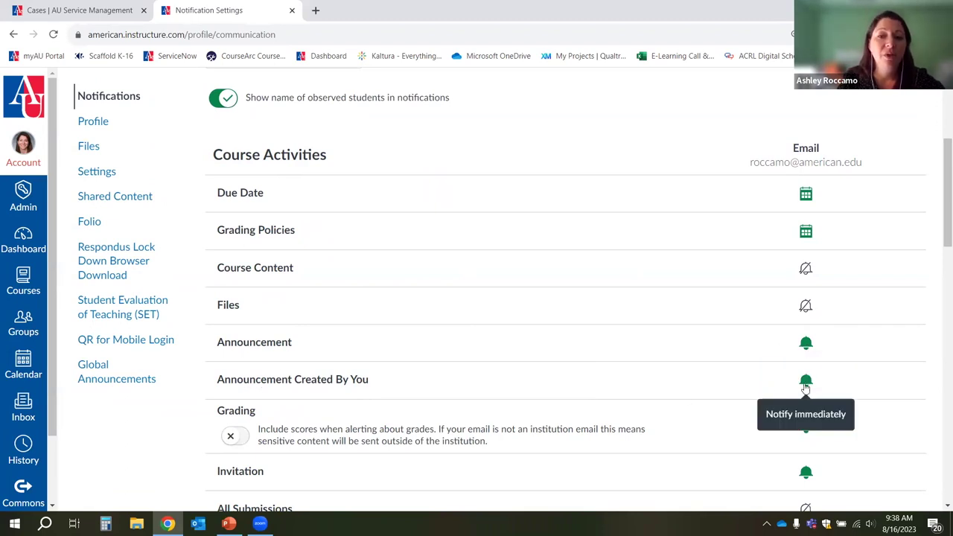
pyautogui.click(806, 380)
pyautogui.click(800, 482)
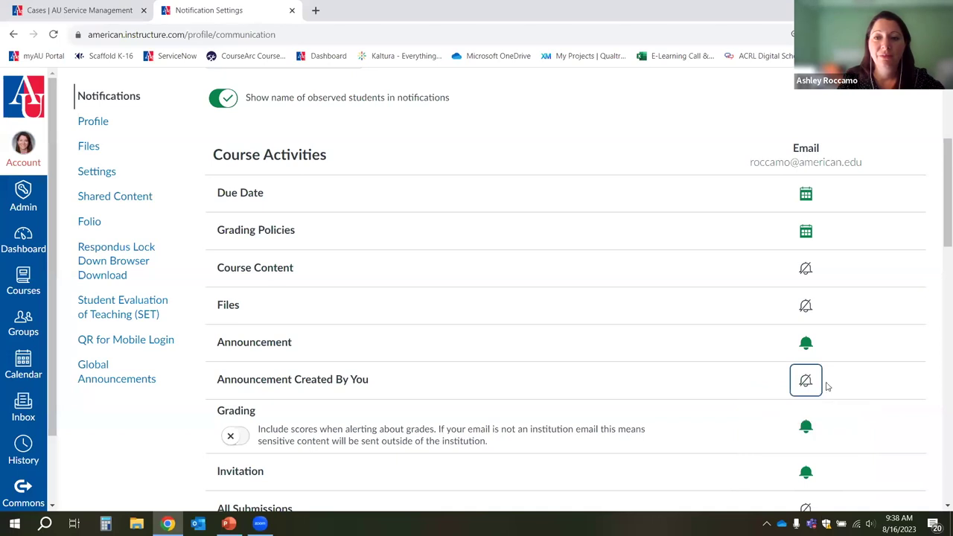
pyautogui.scroll(-1, 849, 365)
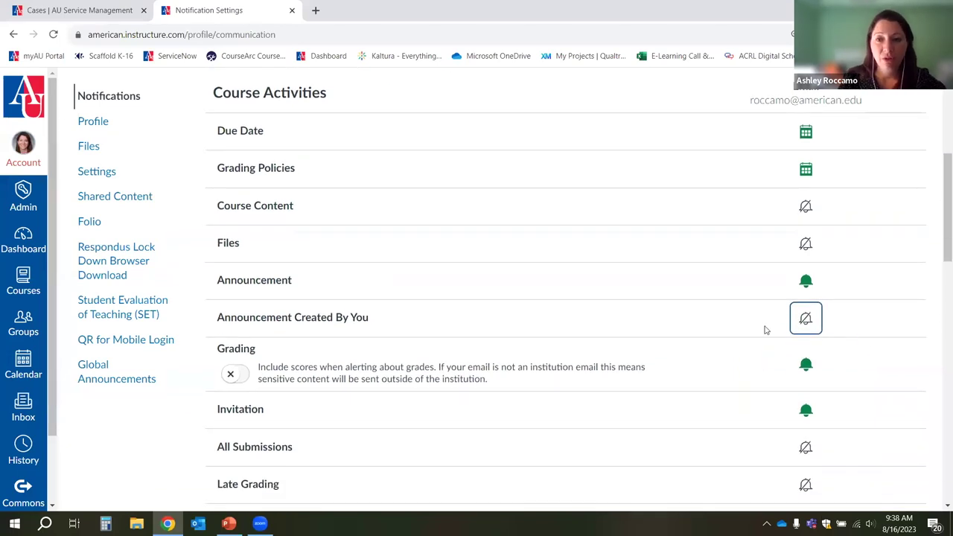
pyautogui.click(804, 320)
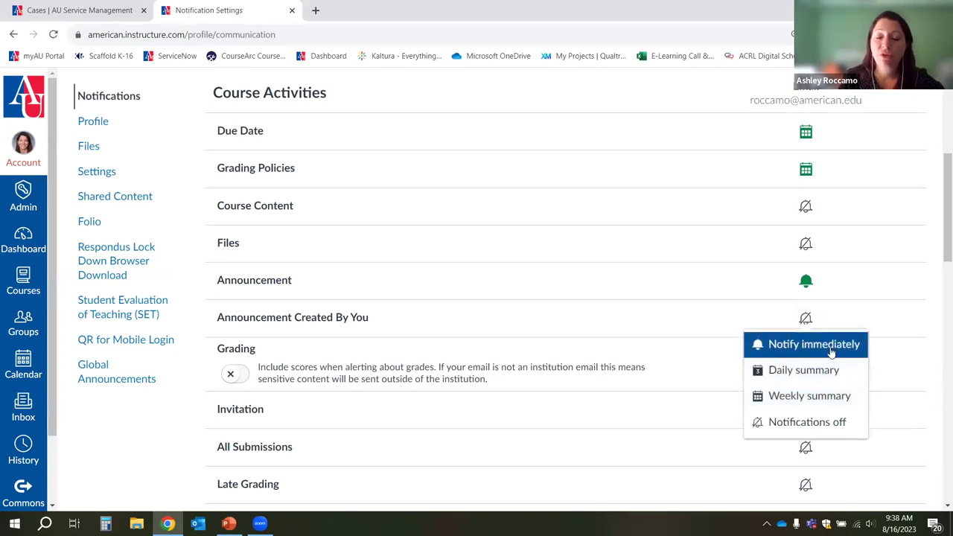
pyautogui.click(783, 349)
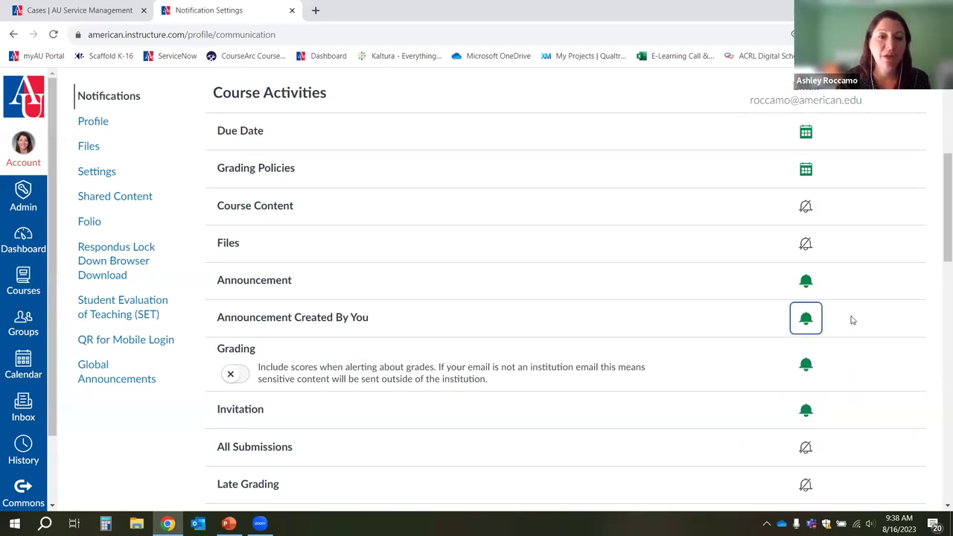
# Turn off notifications for Conversations Created By Me and return them to Notify immediately.
pyautogui.scroll(-6, 852, 320)
pyautogui.scroll(-2, 852, 320)
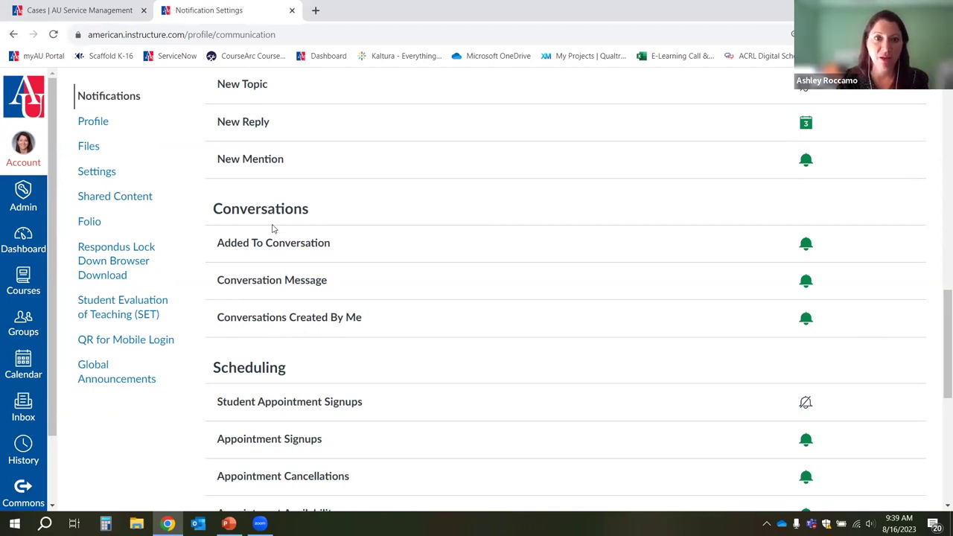
pyautogui.click(805, 319)
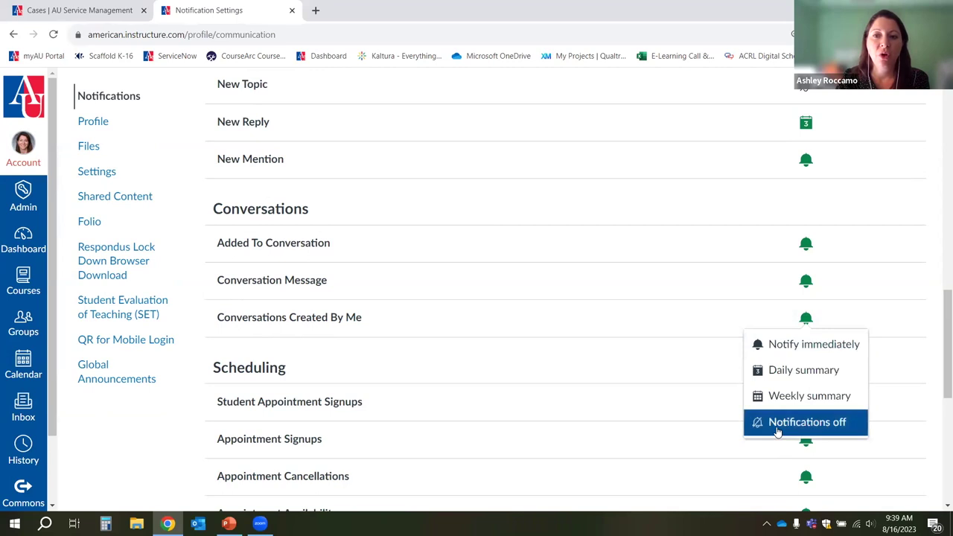
pyautogui.click(776, 422)
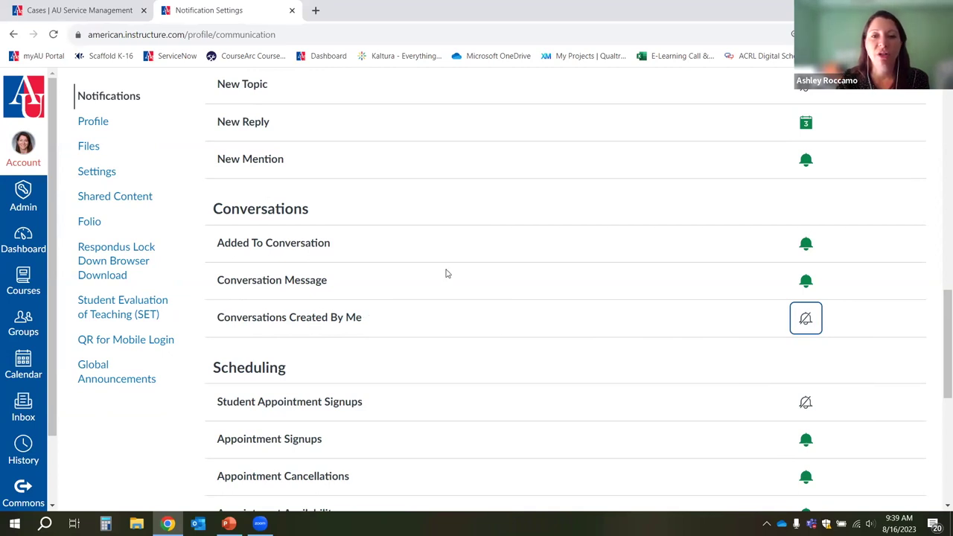
pyautogui.click(806, 319)
pyautogui.click(812, 346)
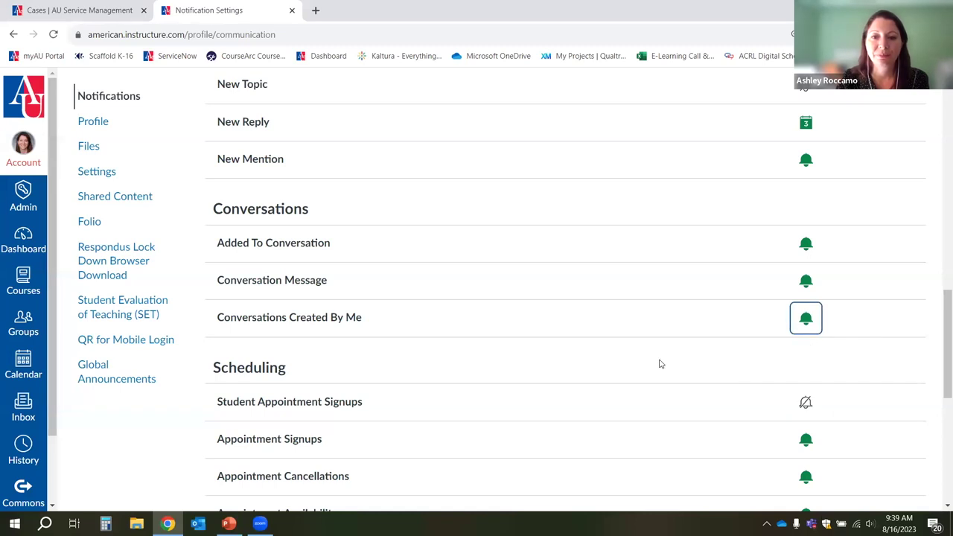
# Open the user profile page and view the profile picture upload options, leaving without choosing a picture.
pyautogui.scroll(4, 660, 363)
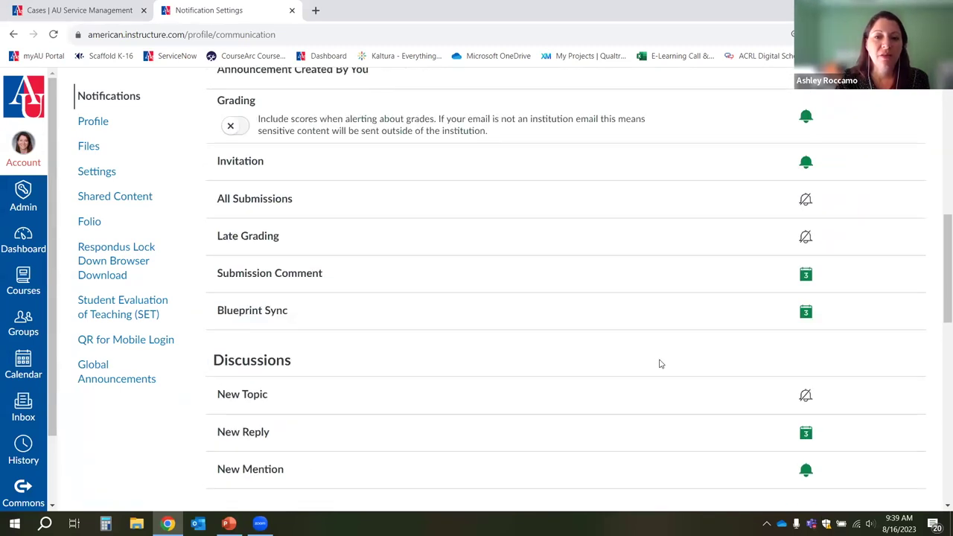
pyautogui.scroll(5, 660, 363)
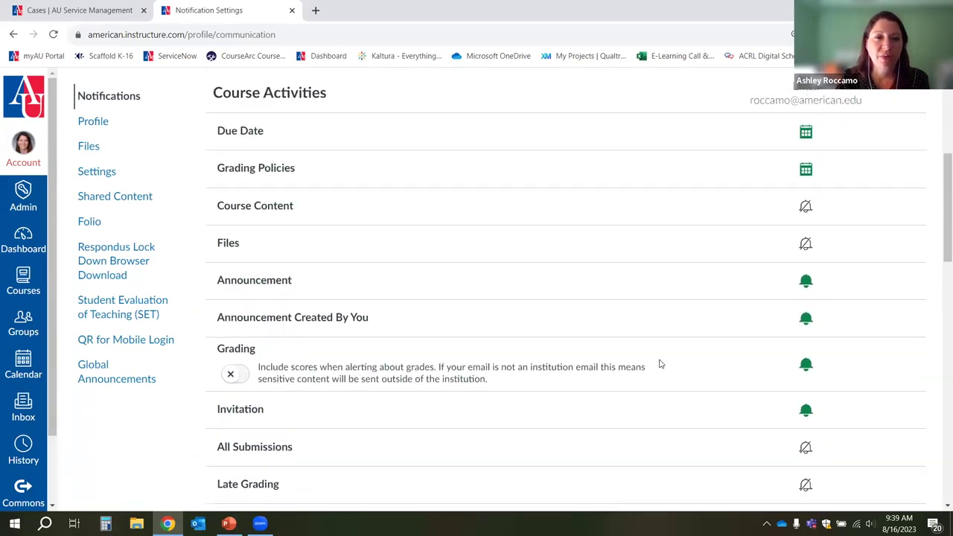
pyautogui.scroll(1, 660, 363)
pyautogui.scroll(-1, 660, 363)
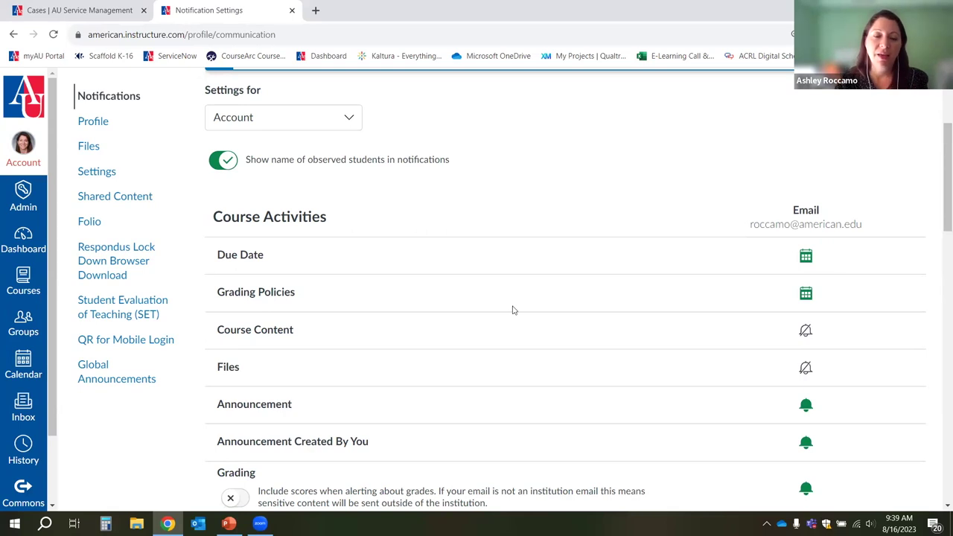
pyautogui.scroll(3, 439, 301)
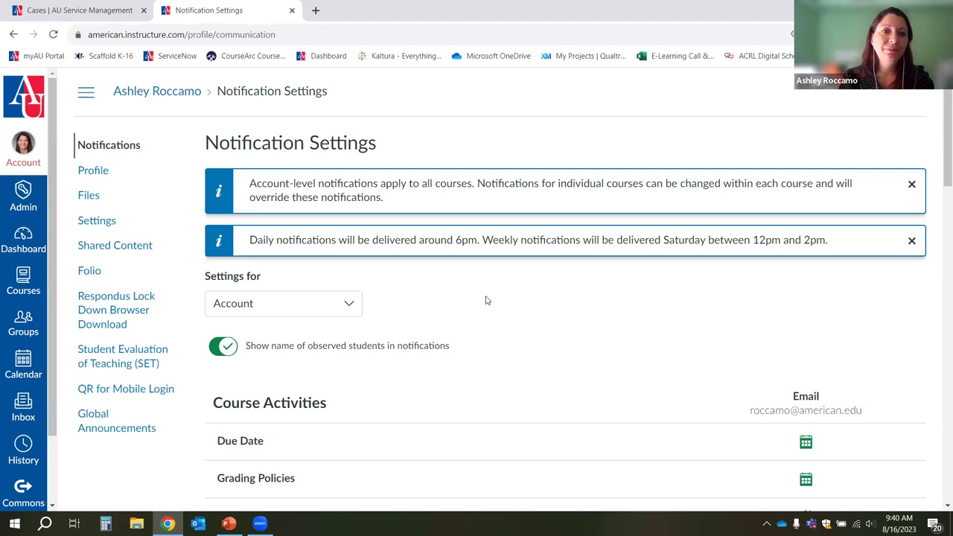
pyautogui.click(103, 171)
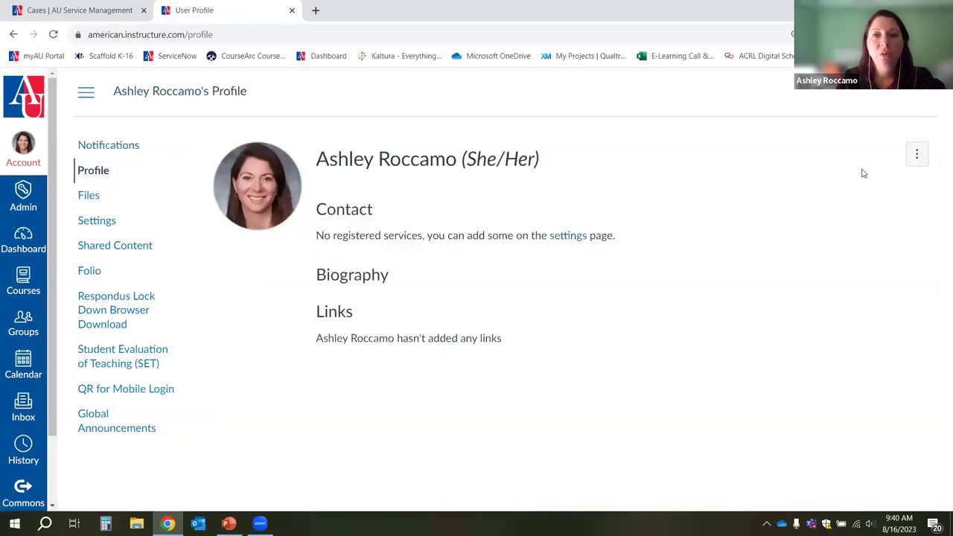
pyautogui.click(284, 218)
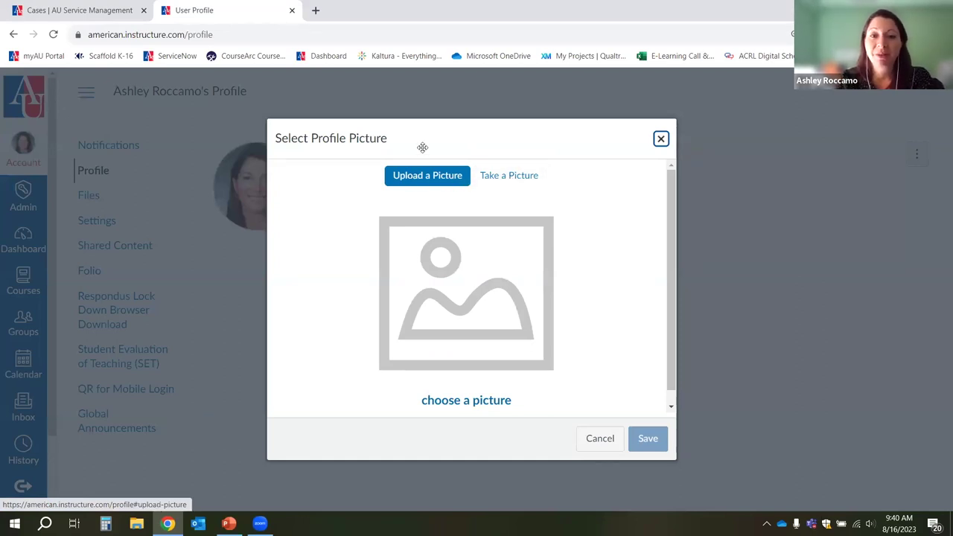
pyautogui.click(600, 439)
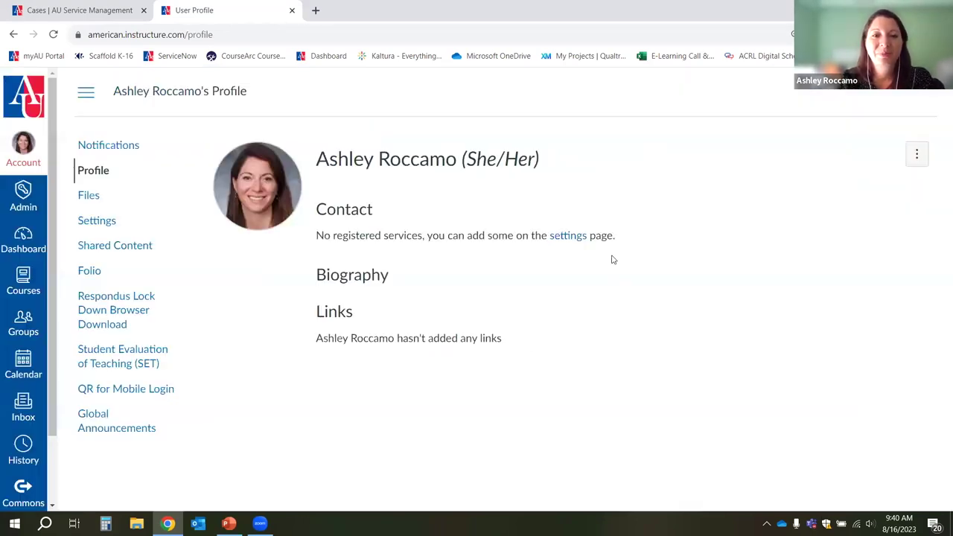
# Open the profile for editing, look over the name, pronouns, title, biography and links fields, and cancel the edit.
pyautogui.click(919, 155)
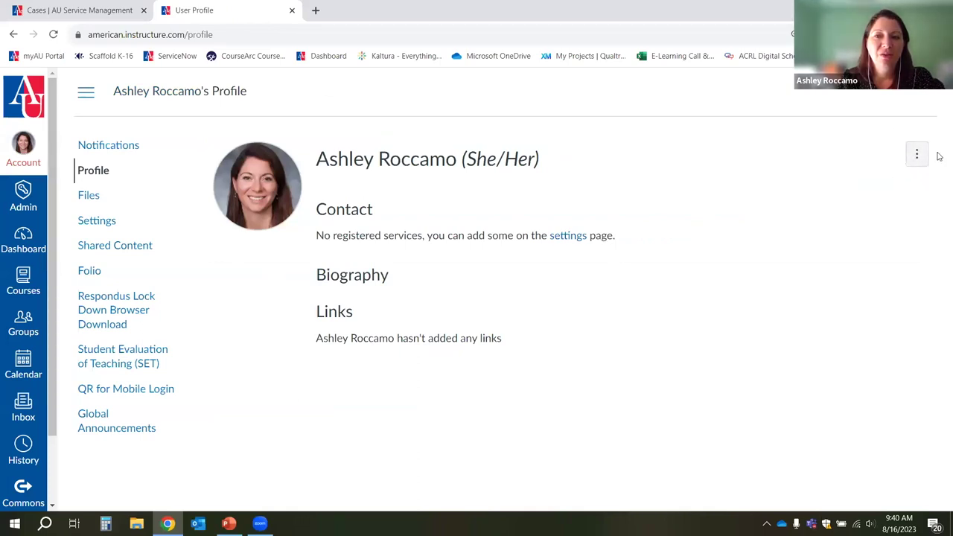
pyautogui.click(918, 155)
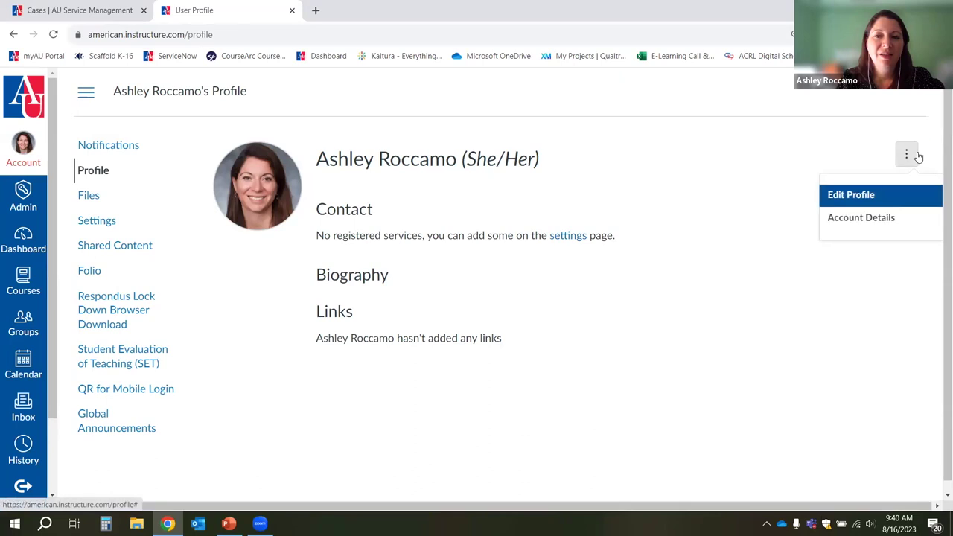
pyautogui.click(860, 197)
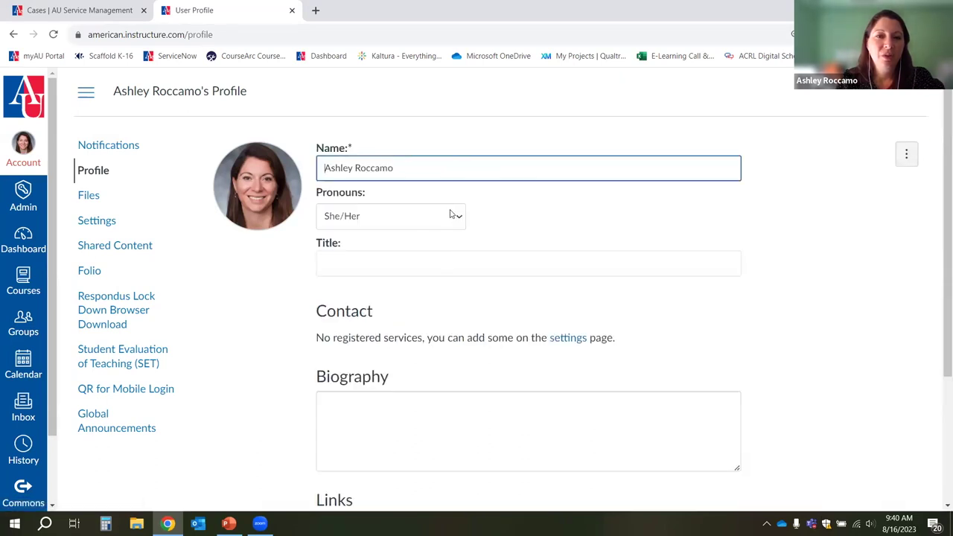
pyautogui.scroll(-2, 472, 269)
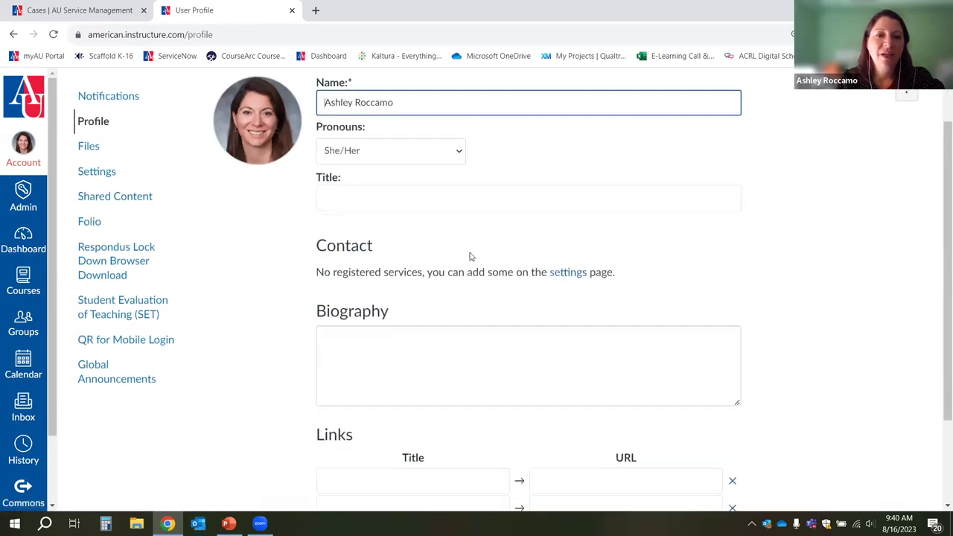
pyautogui.scroll(-1, 397, 331)
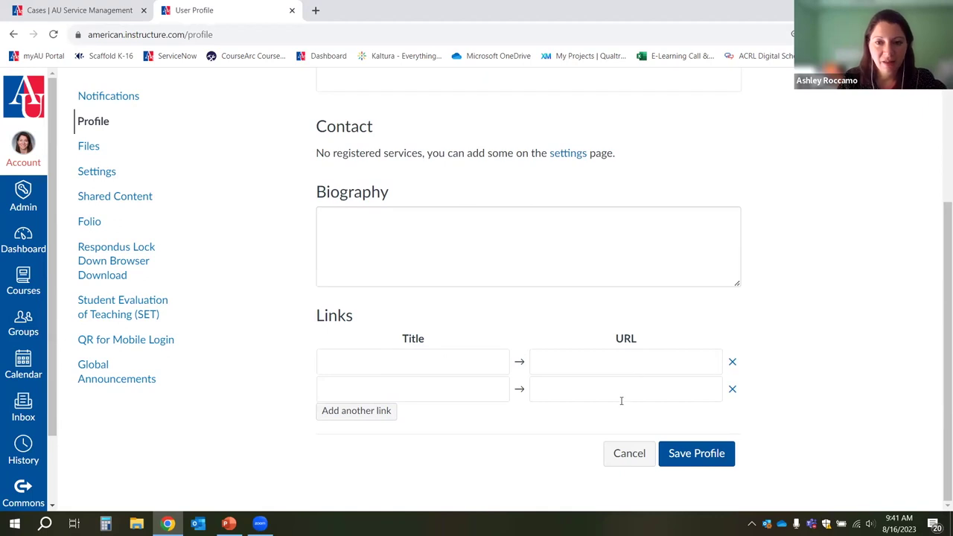
pyautogui.scroll(3, 625, 406)
pyautogui.scroll(-3, 651, 439)
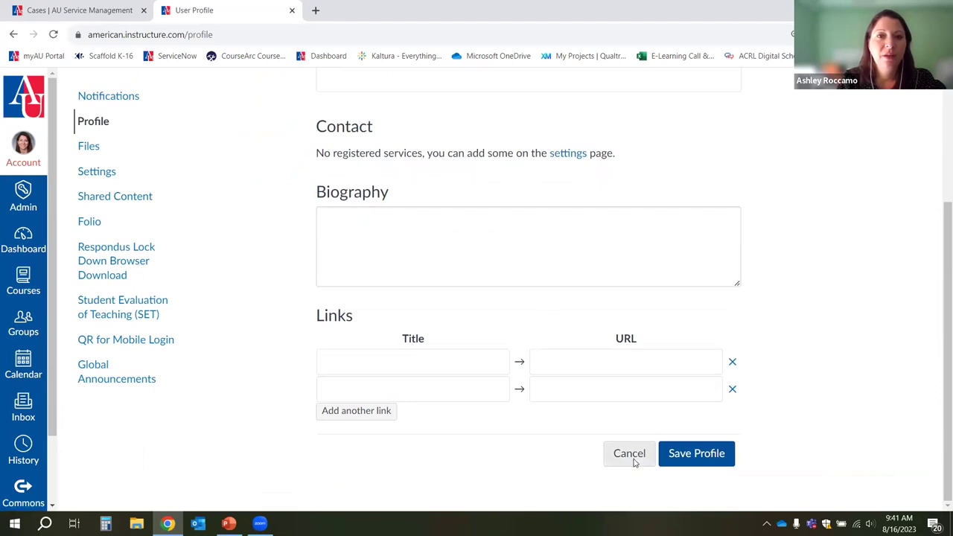
pyautogui.click(633, 461)
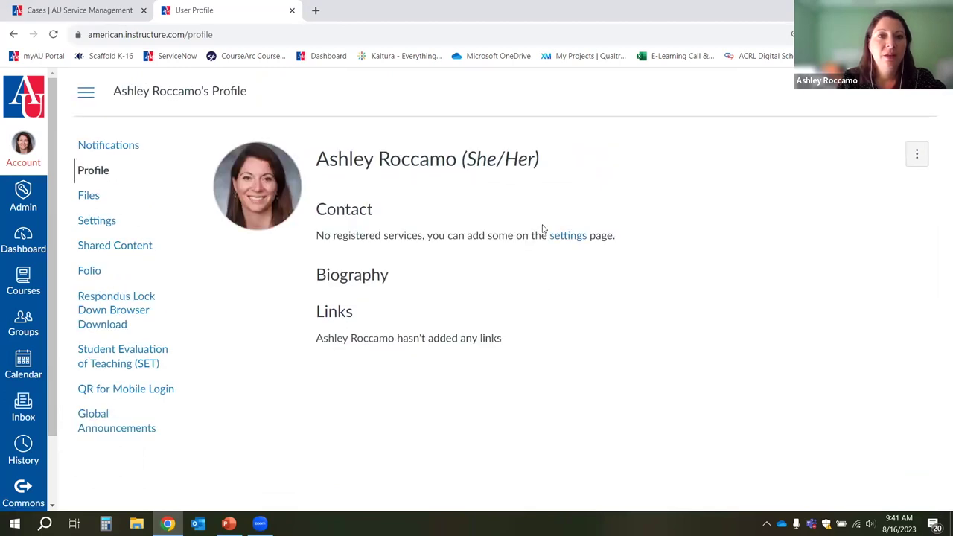
# Open the account's Settings page and look over the name, pronouns, language and time zone details.
pyautogui.click(93, 230)
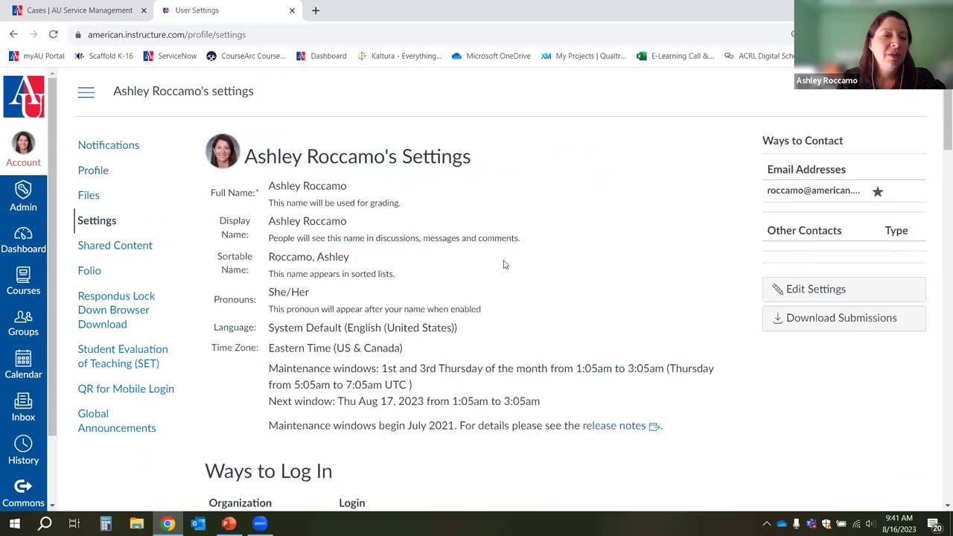
pyautogui.scroll(-2, 574, 268)
pyautogui.scroll(2, 574, 268)
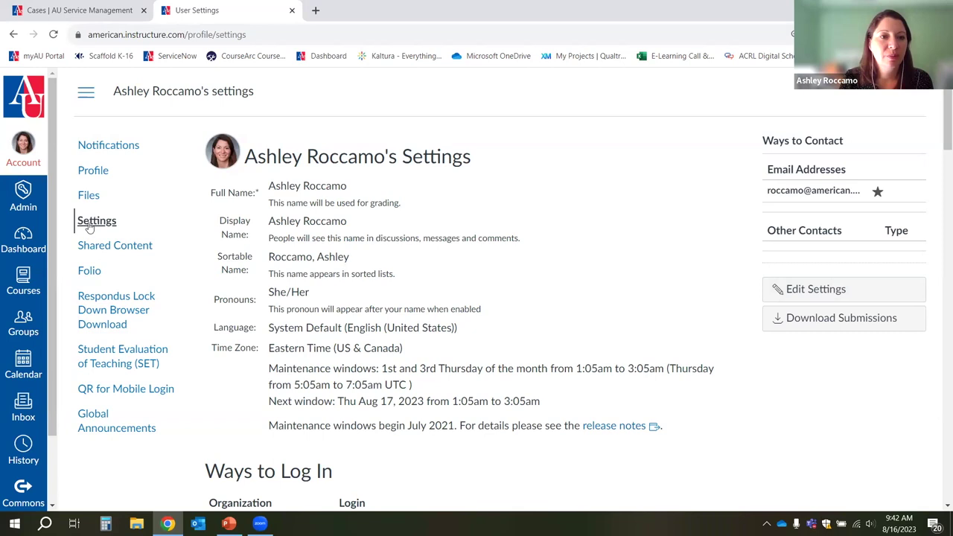
# Return to the Dashboard and look through the course cards.
pyautogui.click(24, 244)
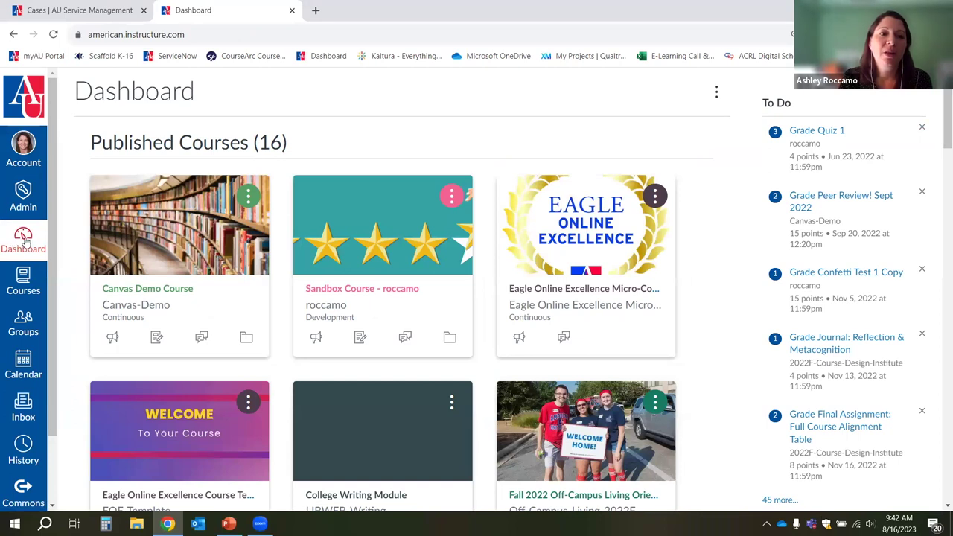
pyautogui.scroll(-4, 285, 288)
pyautogui.scroll(4, 285, 288)
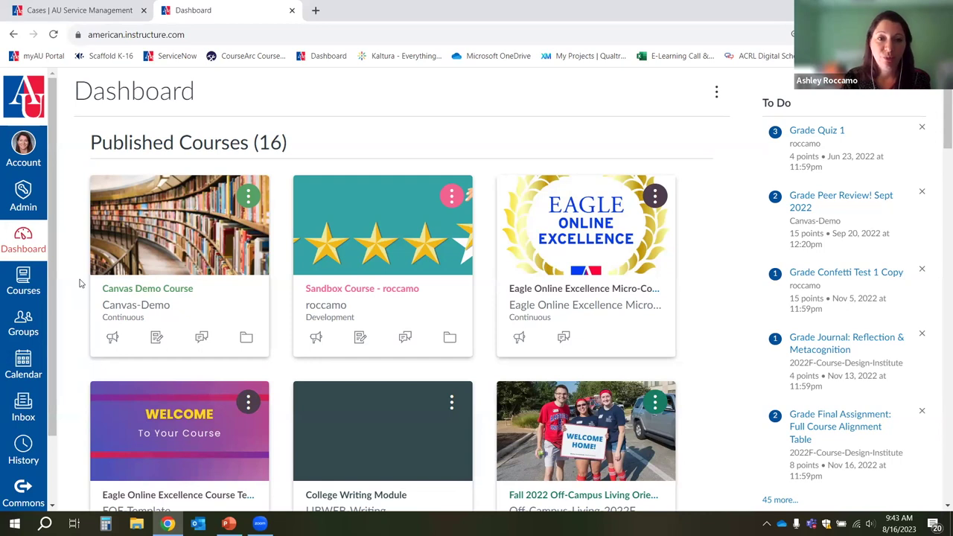
# Look through the Courses list and open the full All Courses page.
pyautogui.click(20, 285)
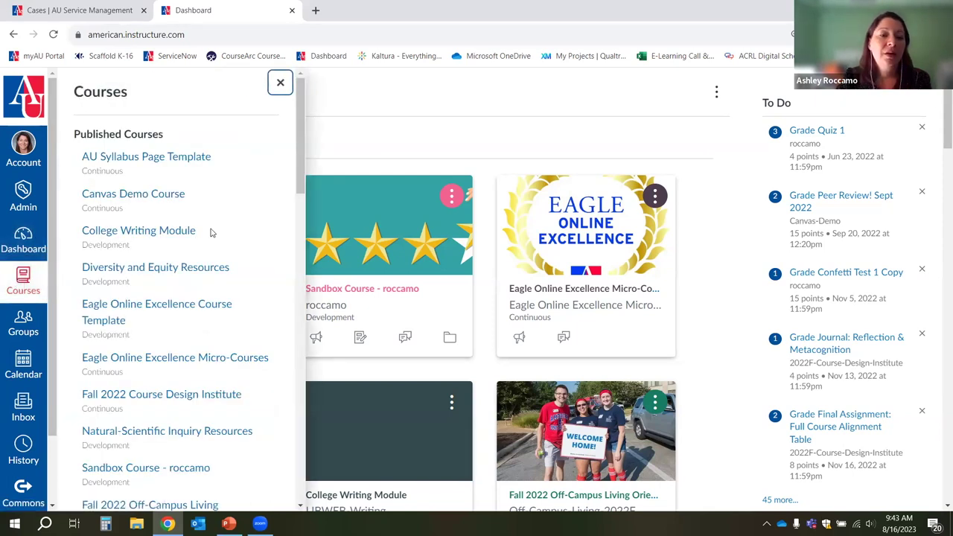
pyautogui.scroll(-12, 264, 163)
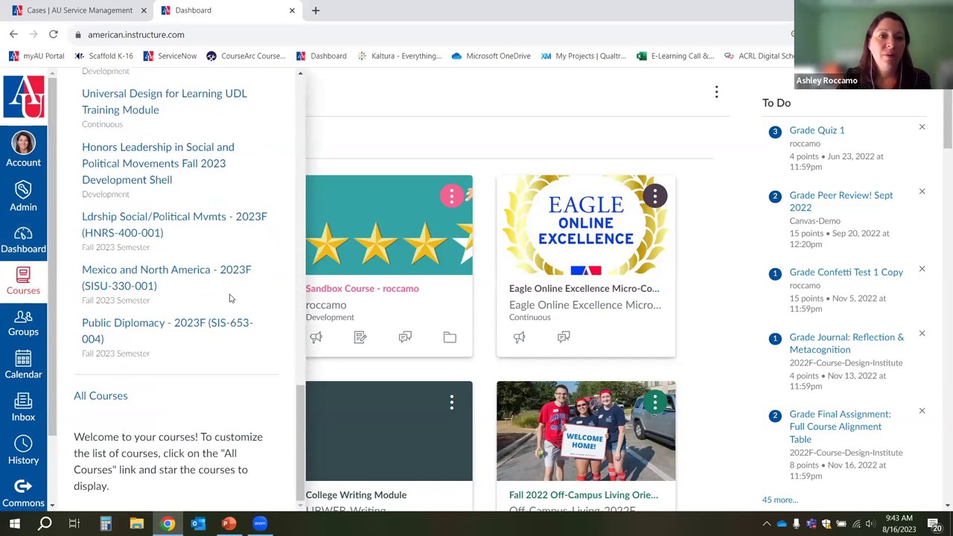
pyautogui.scroll(-2, 223, 298)
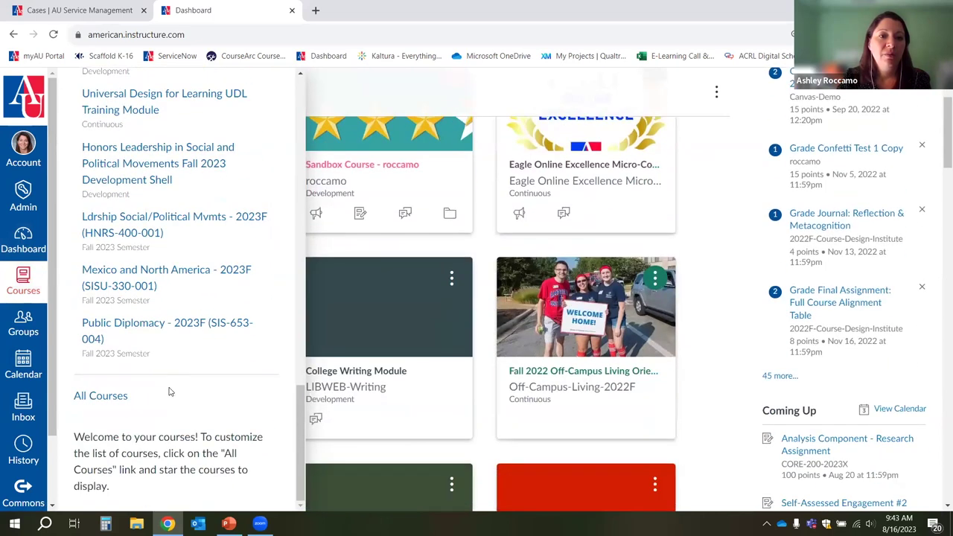
pyautogui.click(107, 398)
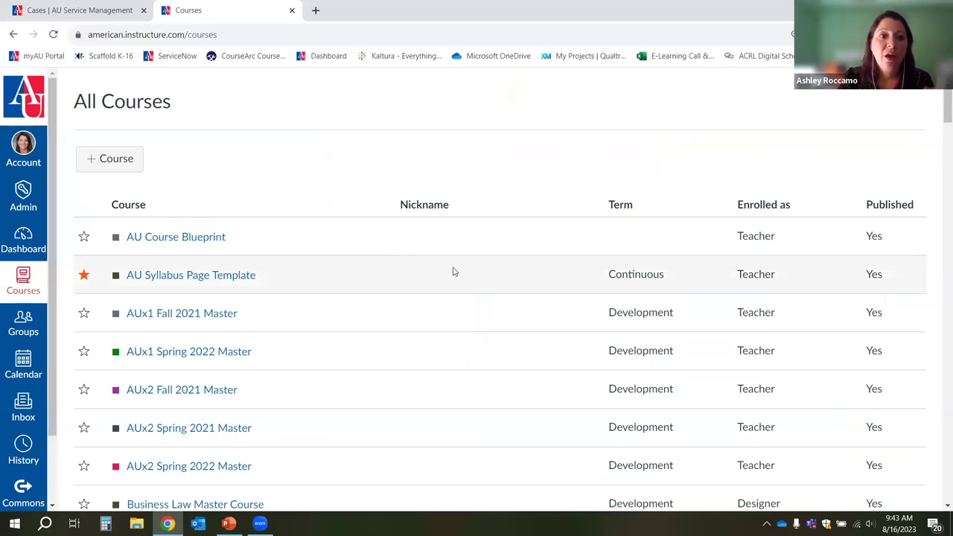
# Look through the All Courses page down to Past Enrollments and open the Groups list.
pyautogui.scroll(-12, 469, 262)
pyautogui.scroll(-18, 469, 261)
pyautogui.scroll(-10, 470, 260)
pyautogui.scroll(1, 469, 259)
pyautogui.scroll(-1, 201, 223)
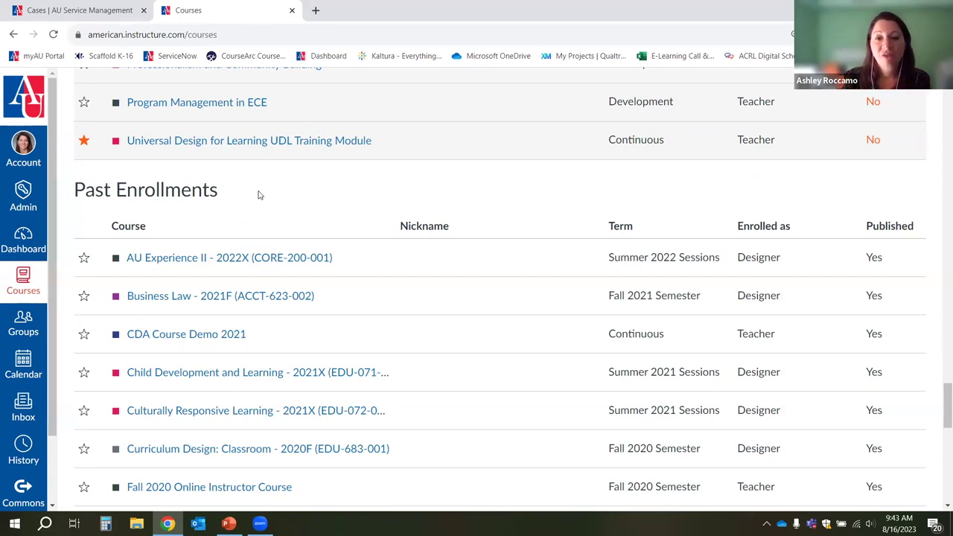
pyautogui.click(26, 320)
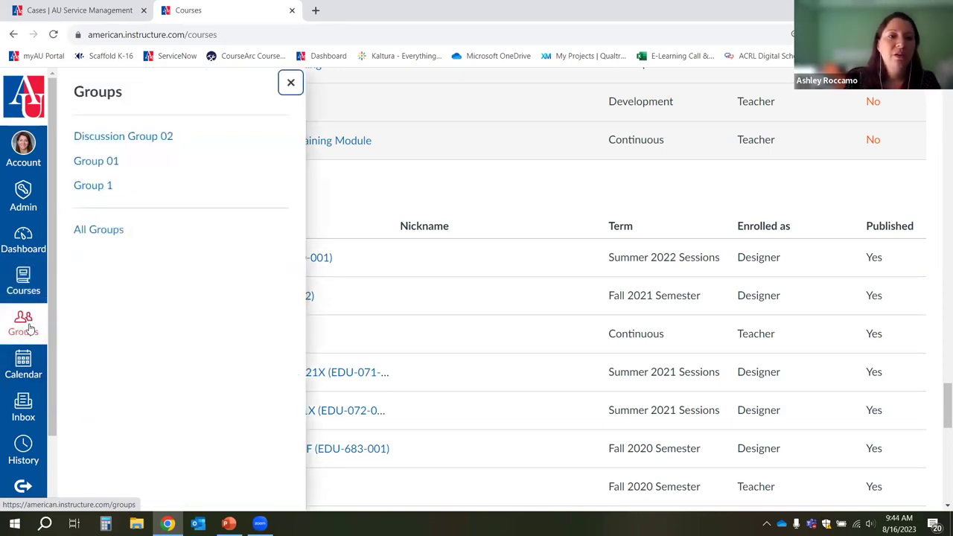
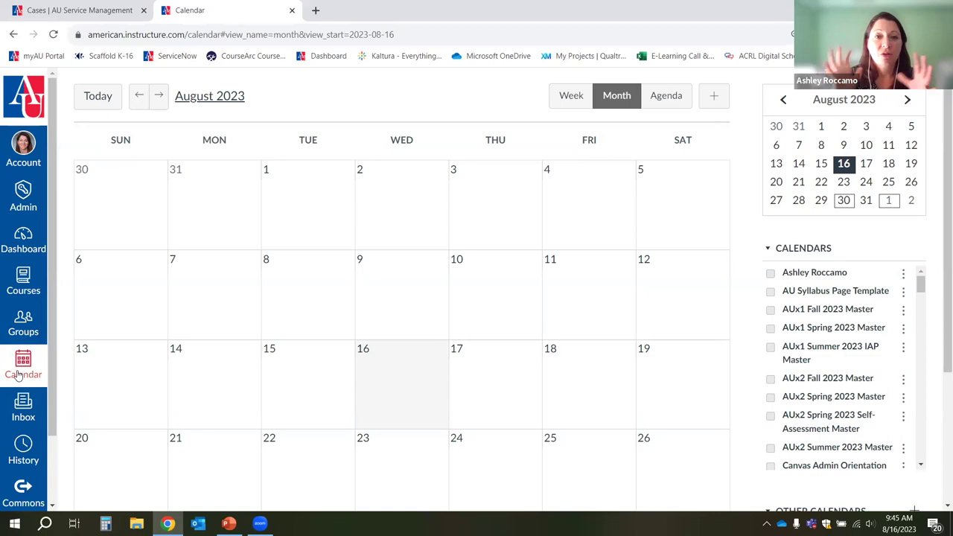
# Look over the August 2023 month calendar, advance to September 2023 and review its assignments.
pyautogui.scroll(-1, 22, 358)
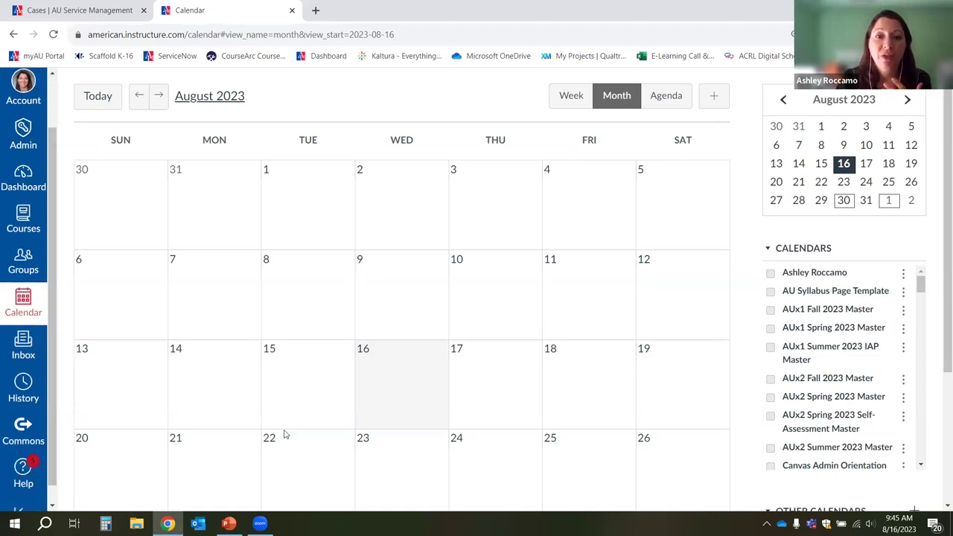
pyautogui.scroll(-2, 521, 357)
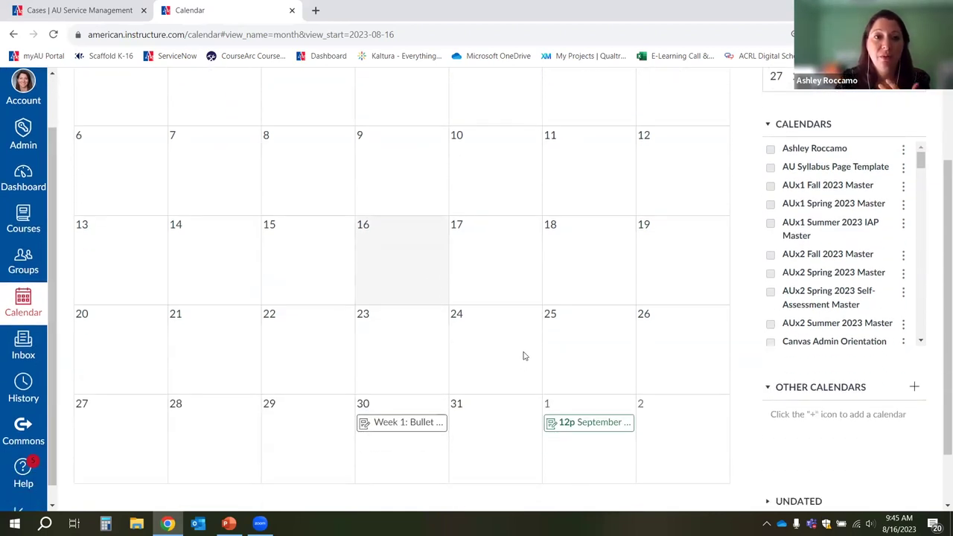
pyautogui.scroll(1, 186, 108)
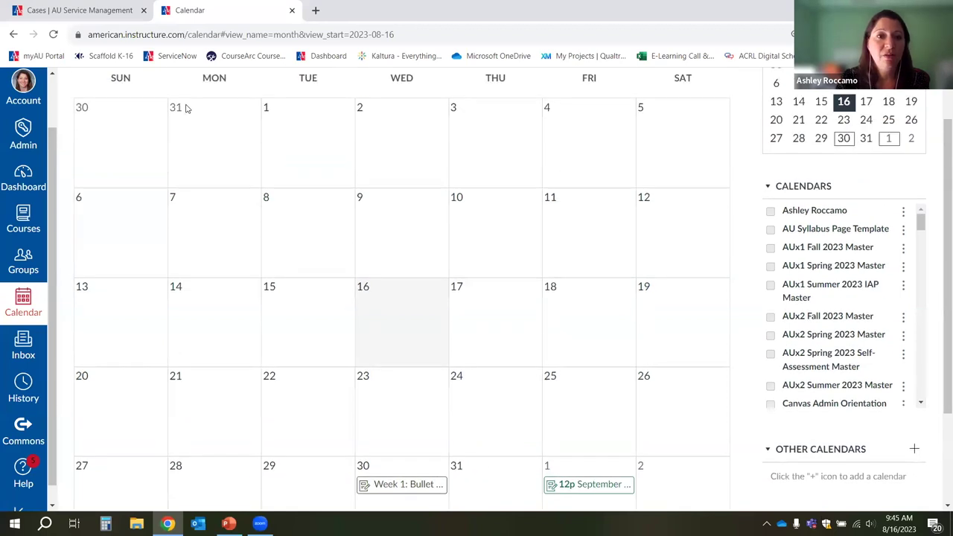
pyautogui.scroll(2, 182, 107)
pyautogui.click(160, 96)
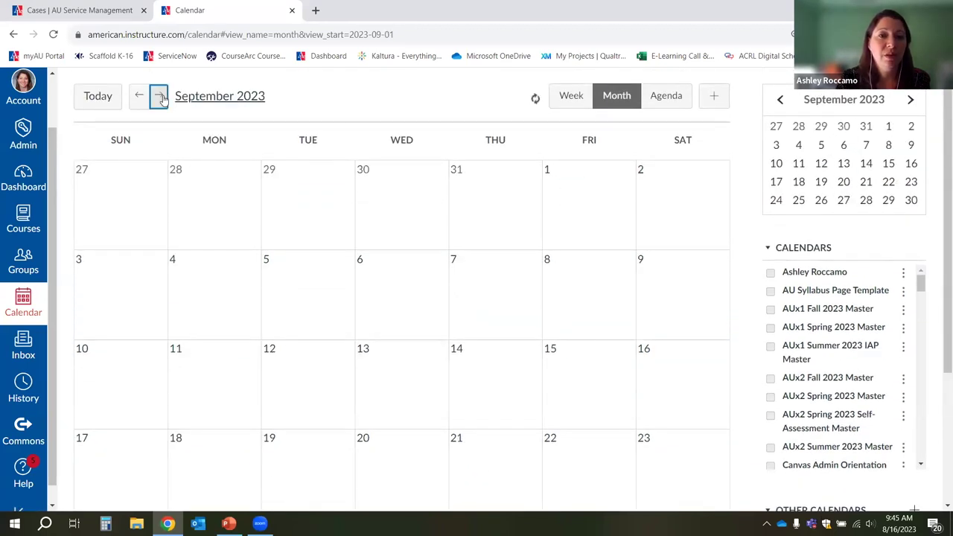
pyautogui.scroll(-2, 465, 305)
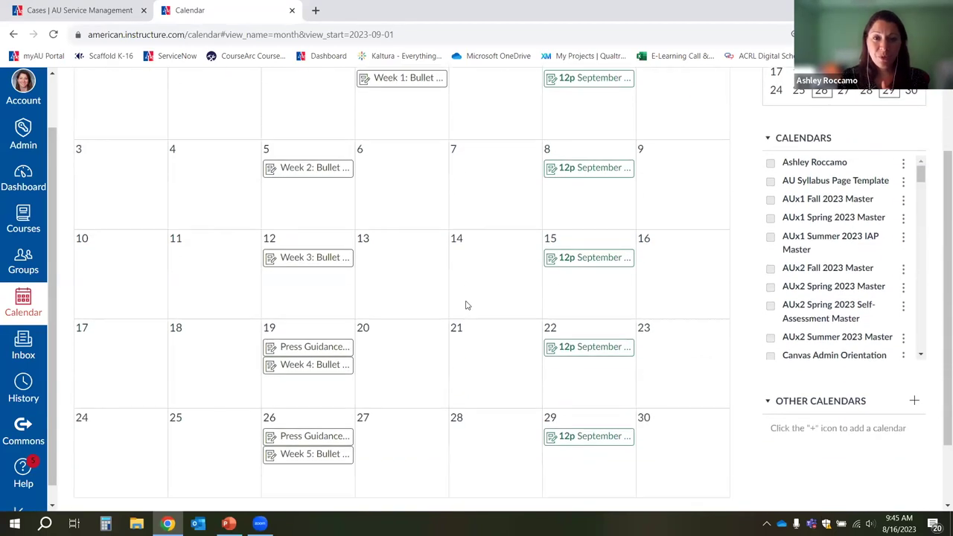
pyautogui.scroll(1, 466, 305)
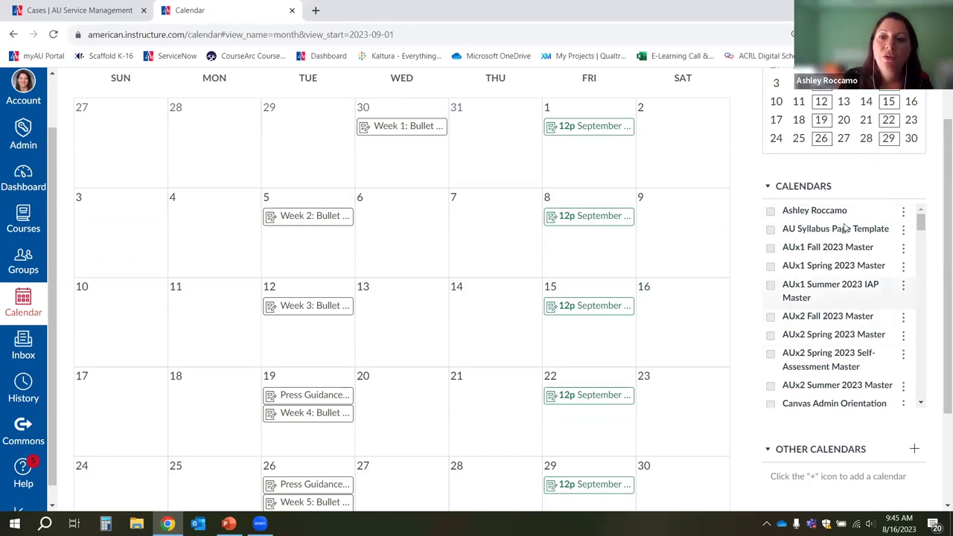
# Look through the list of course calendars that can be shown on the calendar.
pyautogui.scroll(-2, 867, 318)
pyautogui.scroll(-7, 860, 300)
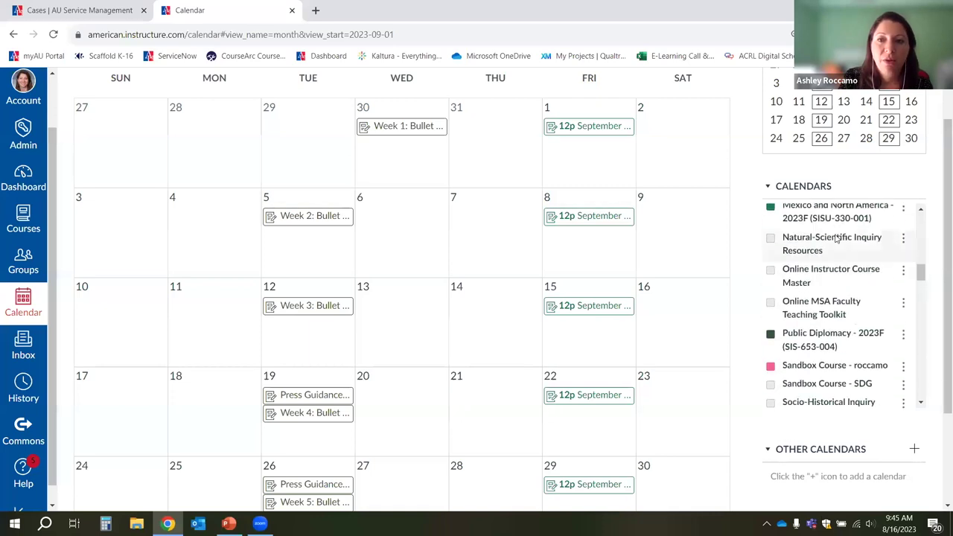
pyautogui.scroll(1, 844, 335)
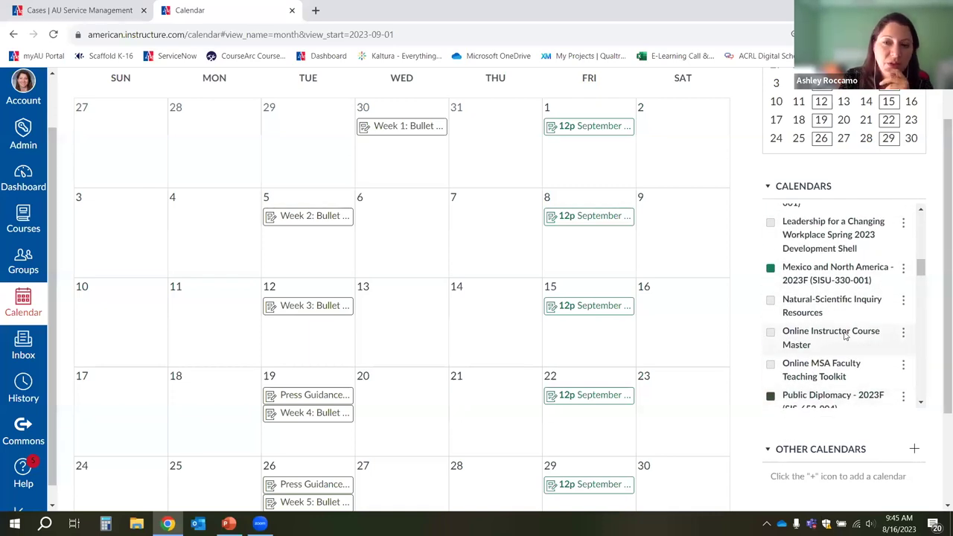
pyautogui.scroll(-3, 845, 336)
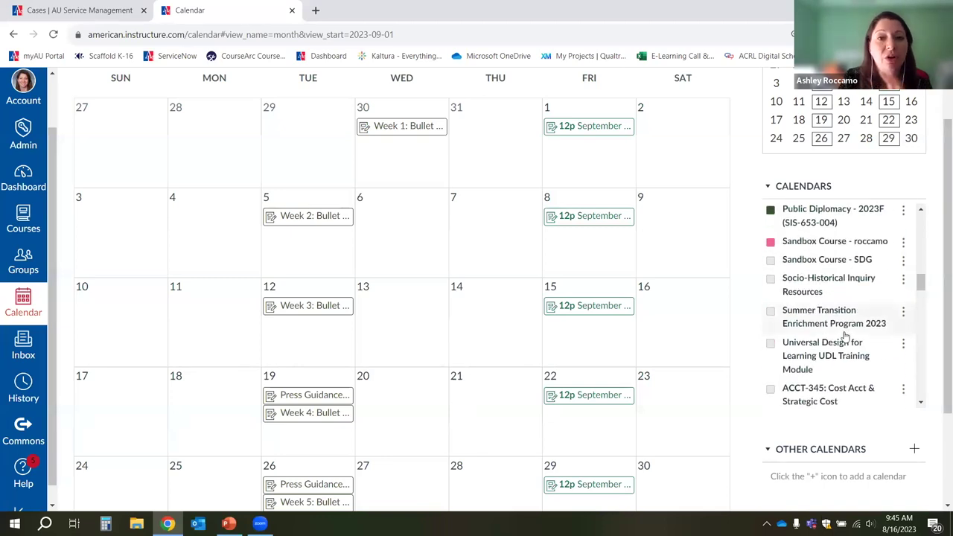
pyautogui.scroll(1, 845, 336)
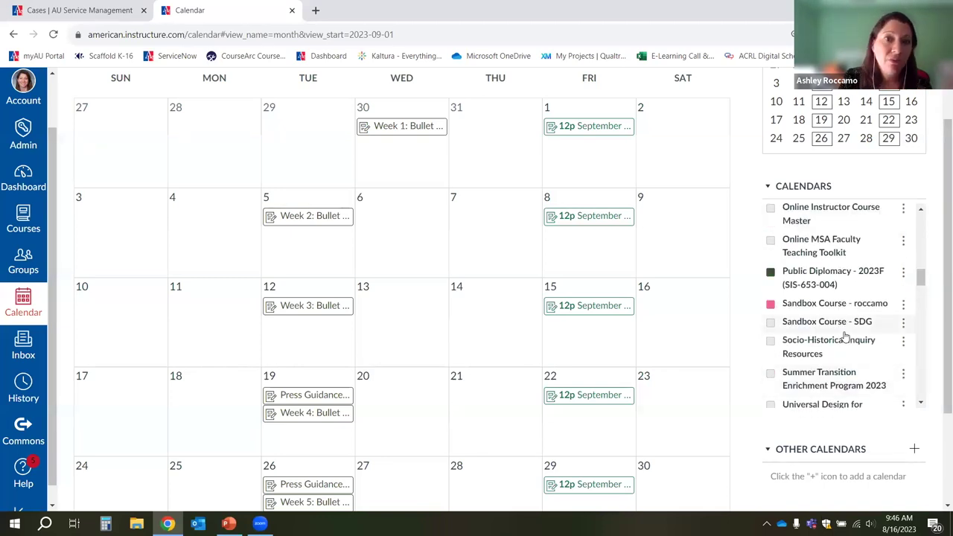
pyautogui.scroll(1, 845, 336)
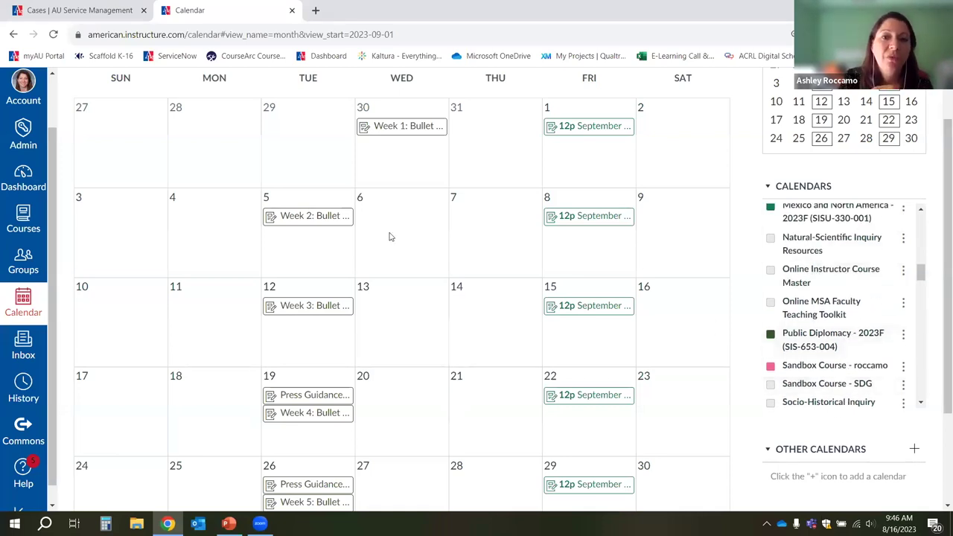
# Open the Week 2: Bullet Paper assignment from September 5, look it over and return to the September calendar.
pyautogui.click(308, 217)
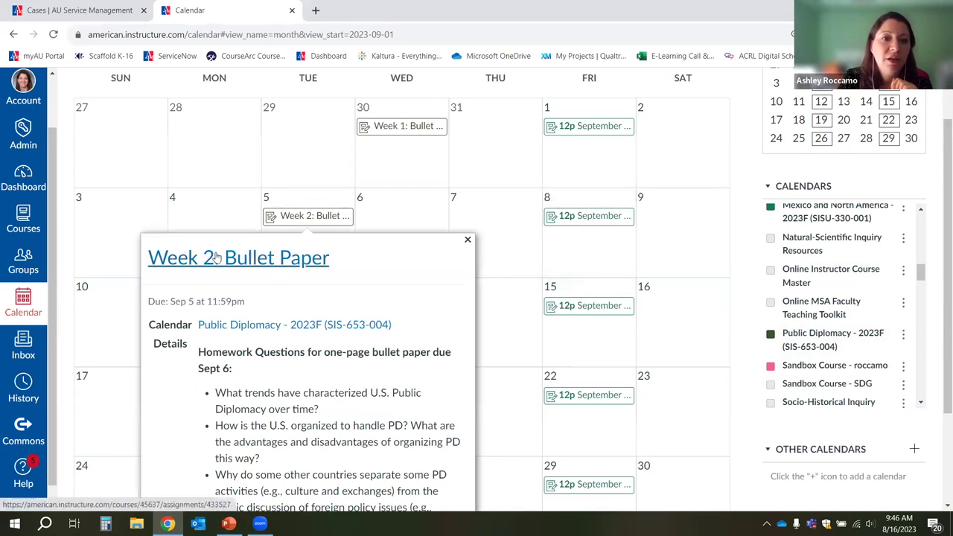
pyautogui.click(252, 259)
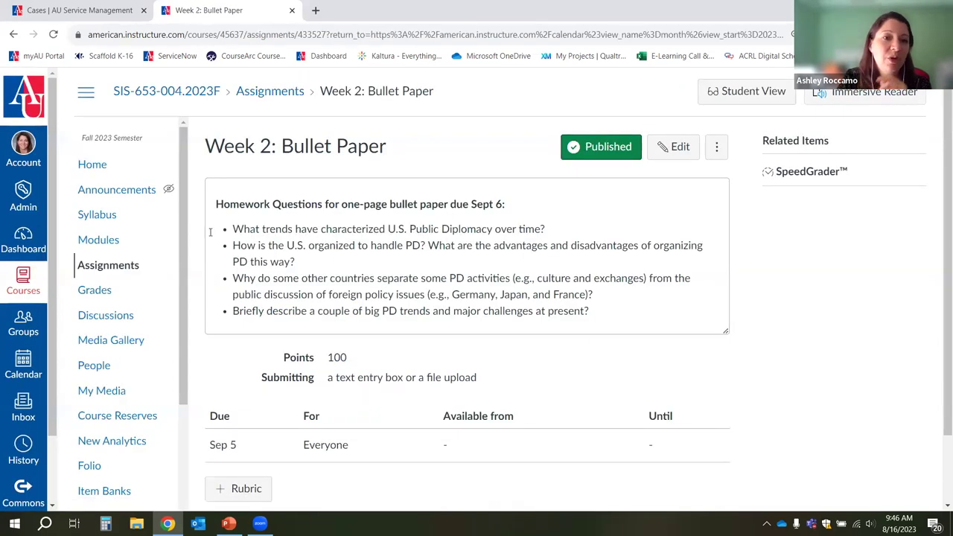
pyautogui.click(11, 35)
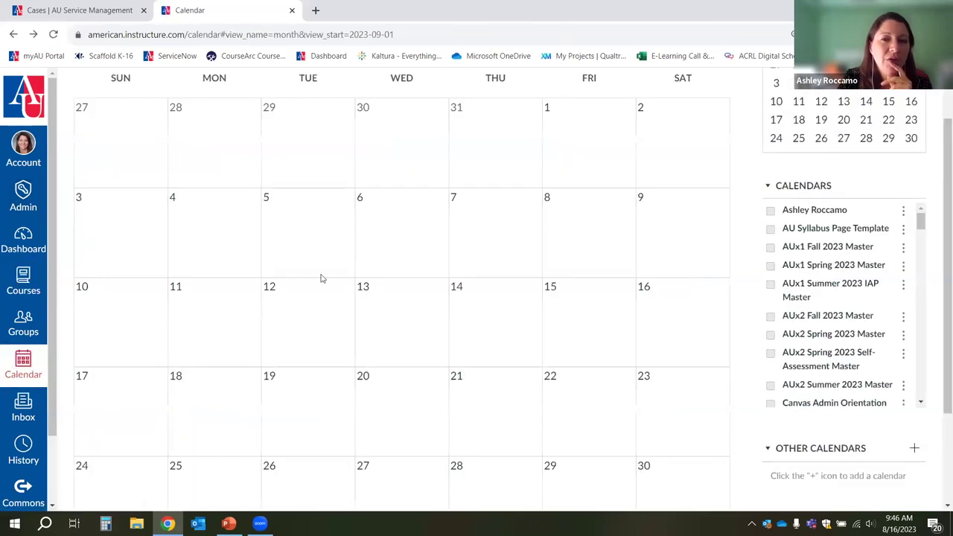
pyautogui.scroll(1, 517, 329)
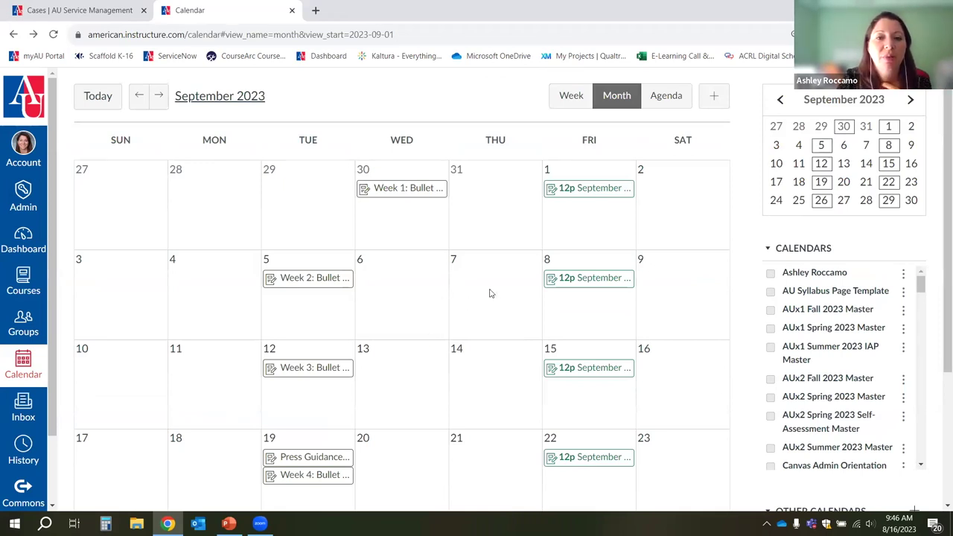
# Start a new calendar entry on September 14, look over the Appointment Group options and cancel the entry.
pyautogui.click(491, 358)
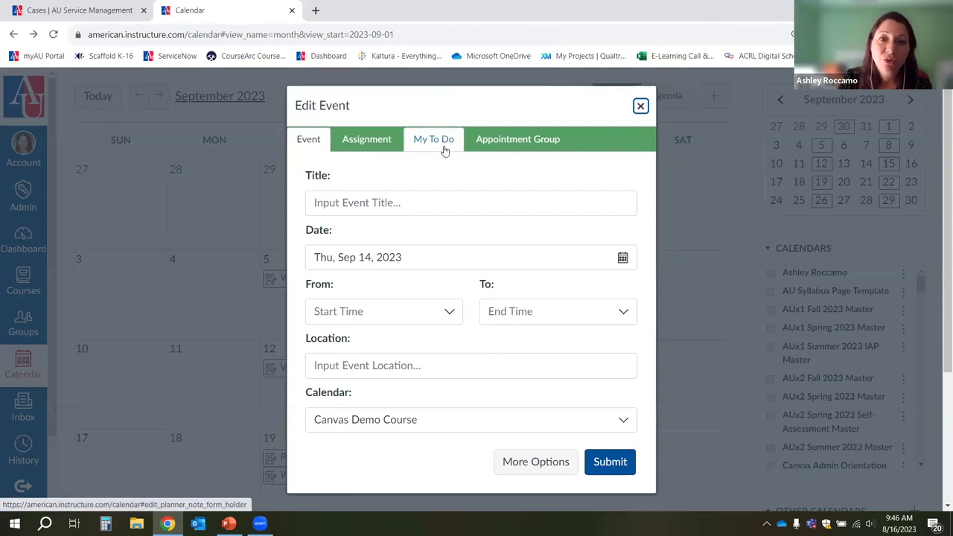
pyautogui.click(530, 143)
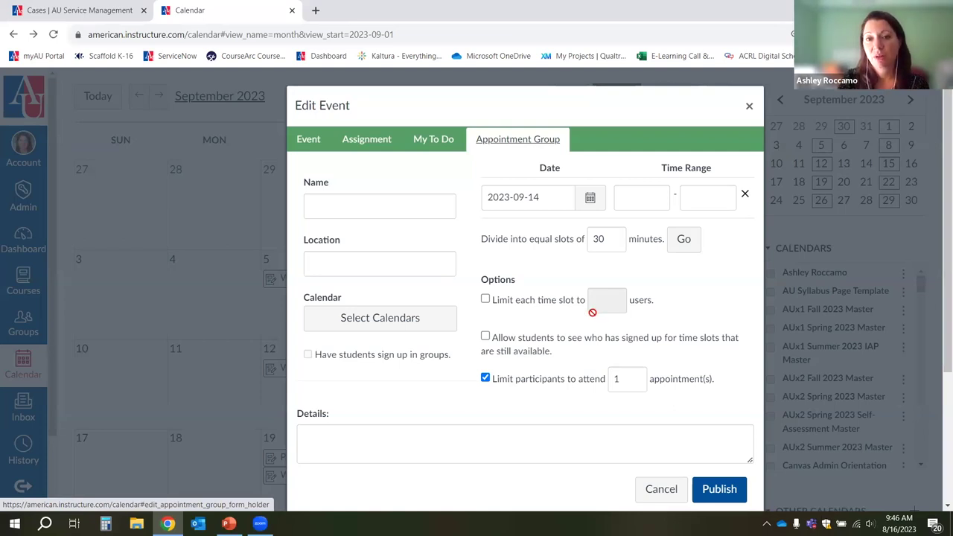
pyautogui.click(661, 489)
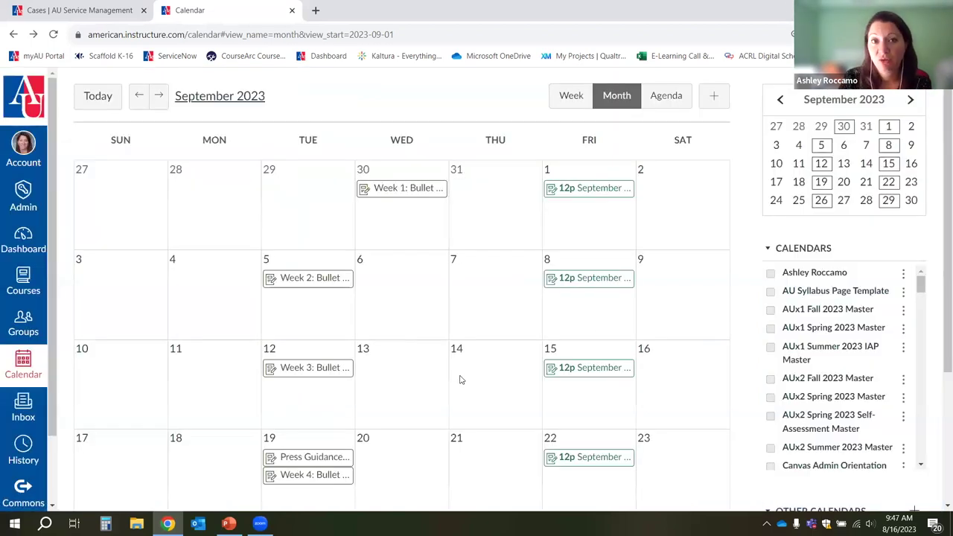
# Open the Inbox and start composing a new message.
pyautogui.click(22, 408)
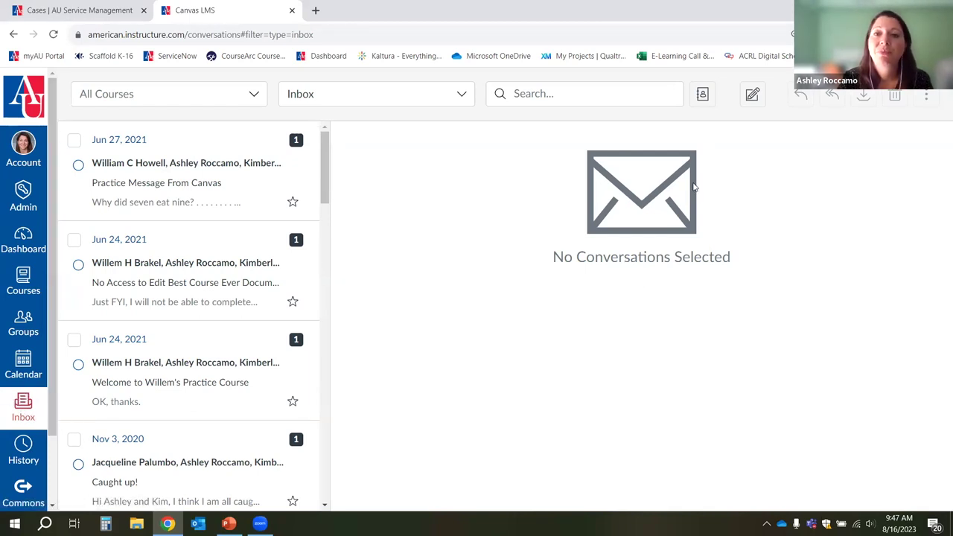
pyautogui.click(753, 94)
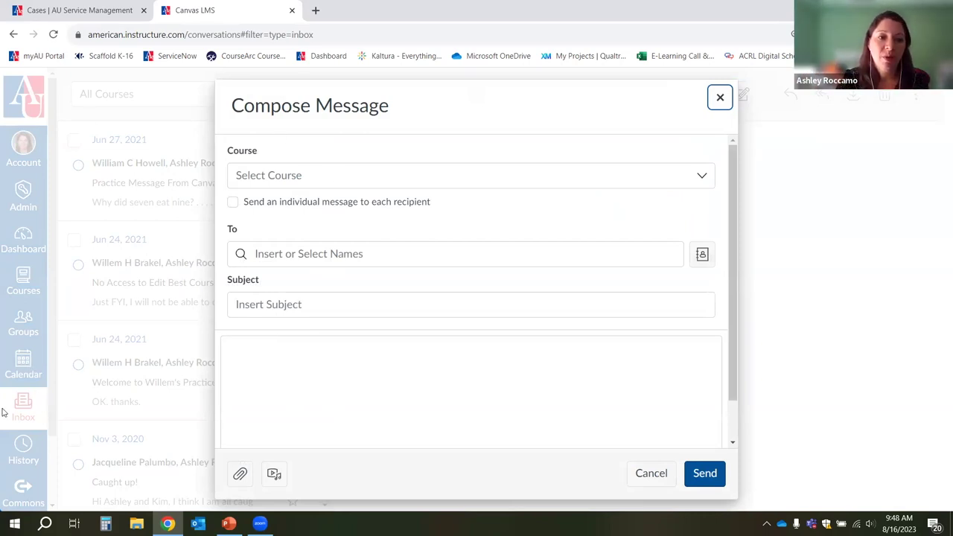
# Choose Online MSA Faculty Teaching Toolkit as the message's course and look at its recipient groups.
pyautogui.click(297, 175)
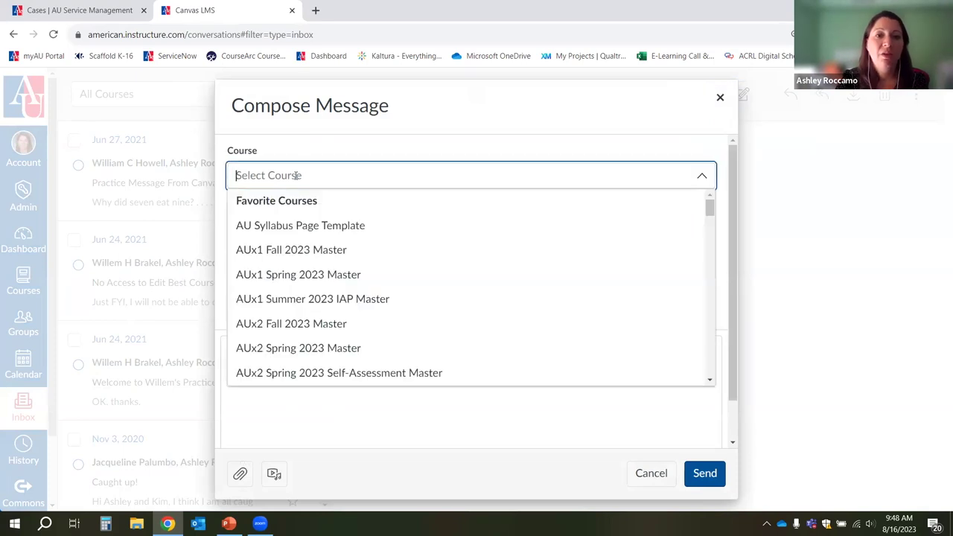
pyautogui.scroll(-2, 512, 266)
pyautogui.scroll(-10, 512, 265)
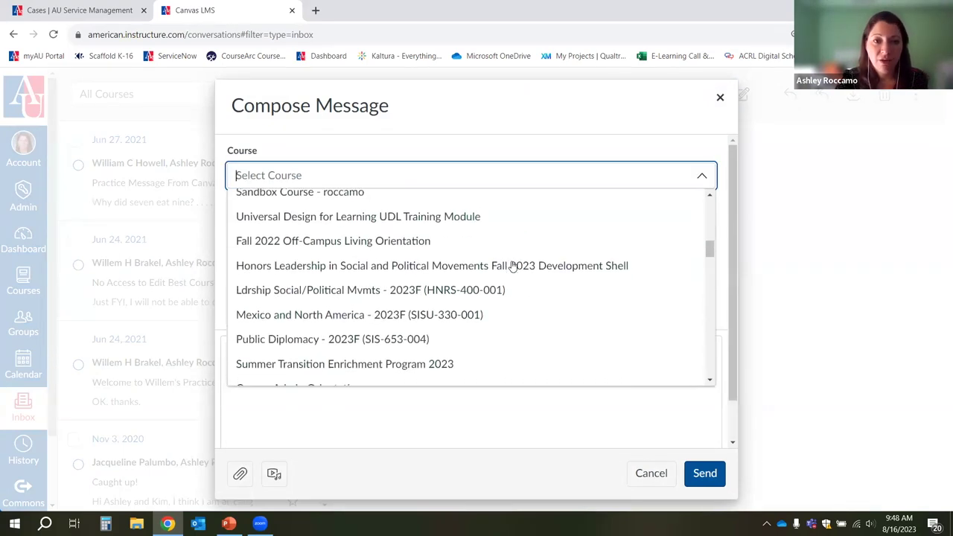
pyautogui.scroll(-15, 512, 265)
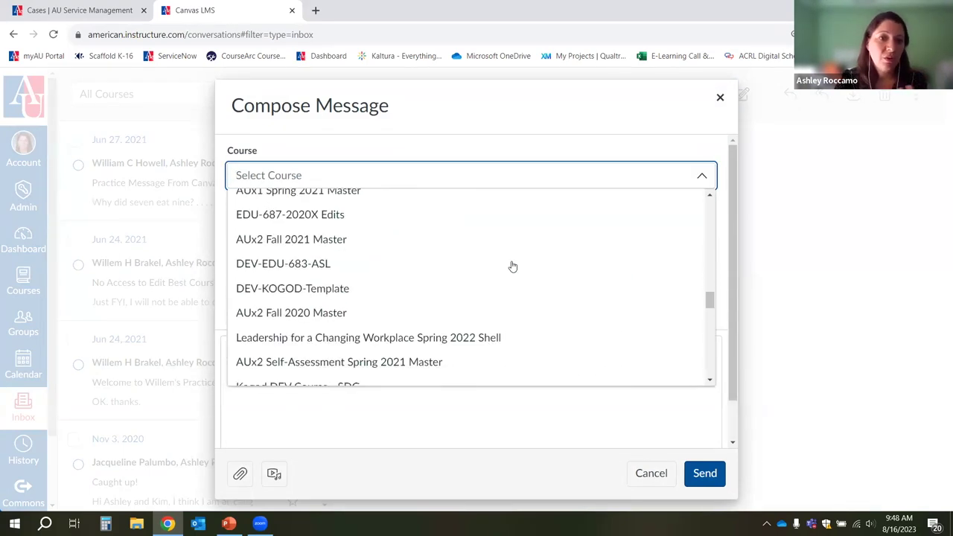
pyautogui.scroll(-3, 512, 265)
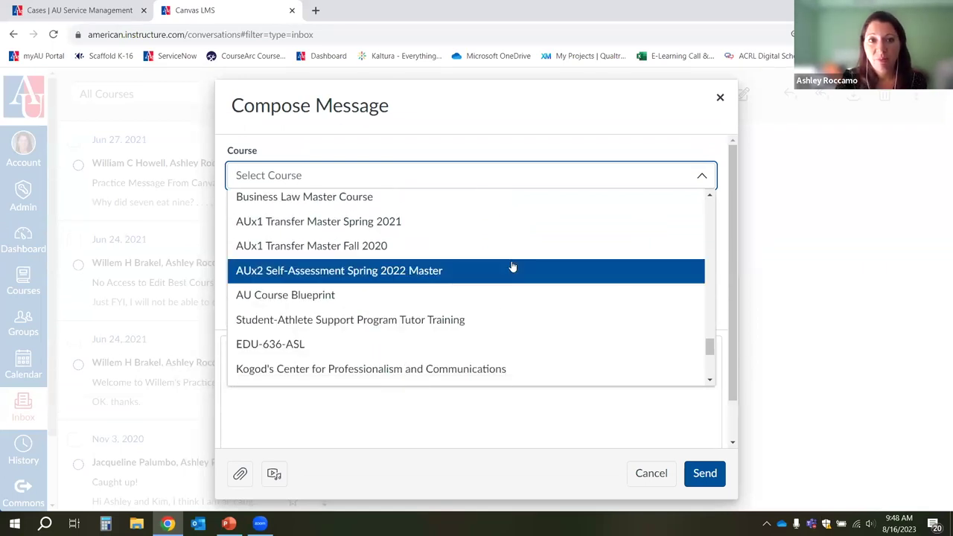
pyautogui.scroll(15, 512, 265)
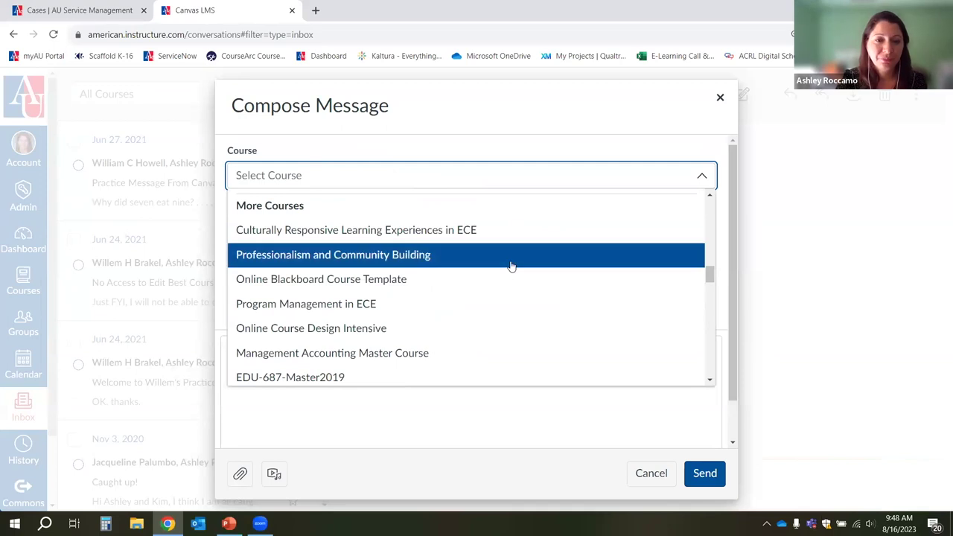
pyautogui.scroll(5, 512, 266)
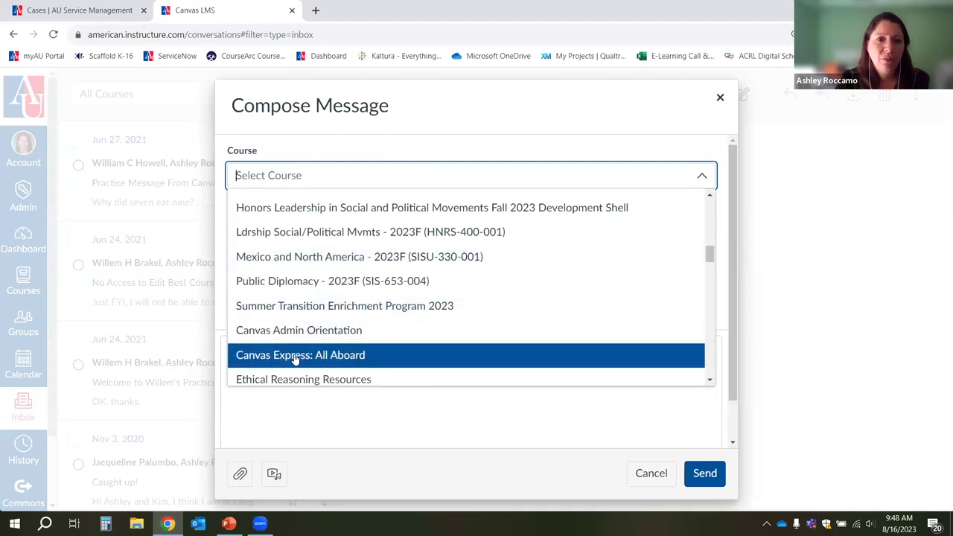
pyautogui.scroll(4, 512, 294)
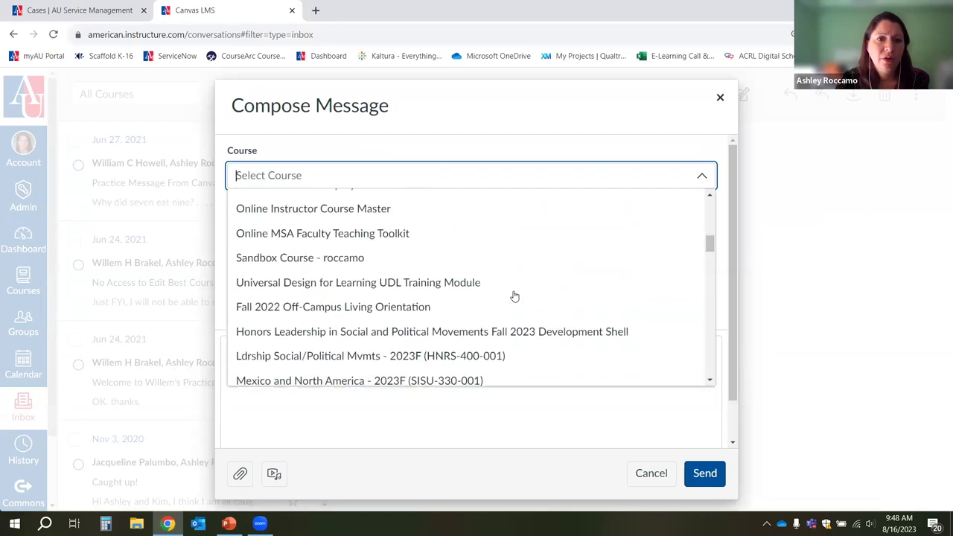
pyautogui.click(380, 244)
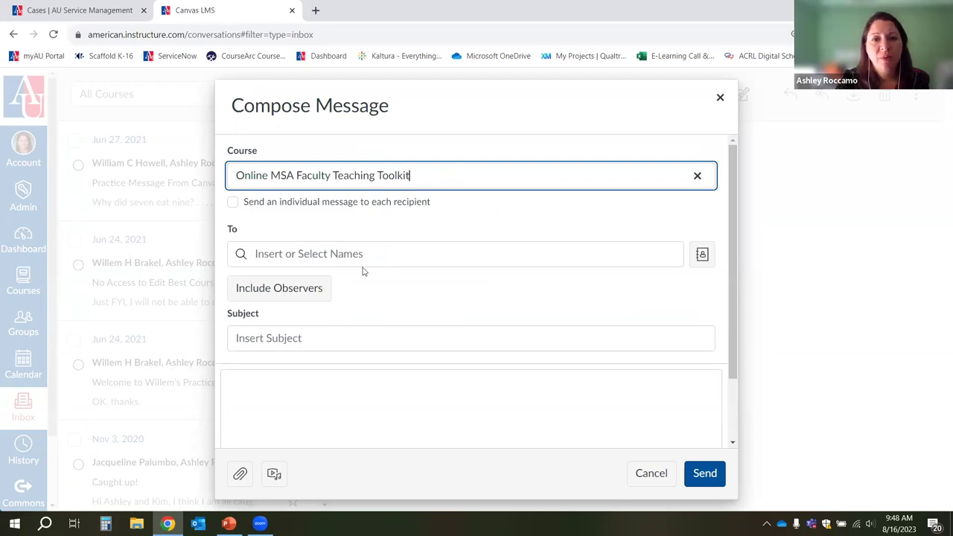
pyautogui.click(702, 256)
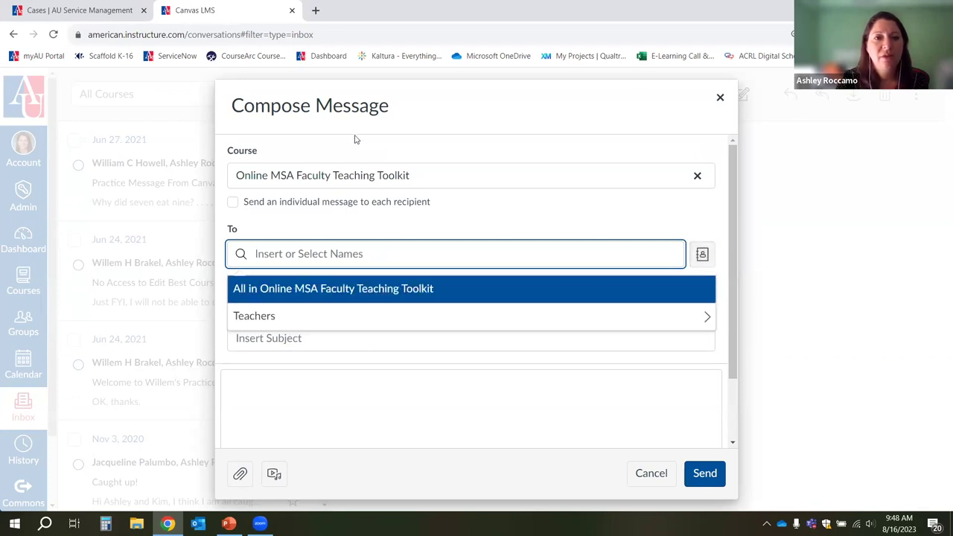
# Clear the message's course, search for "demo" and select Canvas Demo Course instead.
pyautogui.click(697, 176)
pyautogui.click(403, 174)
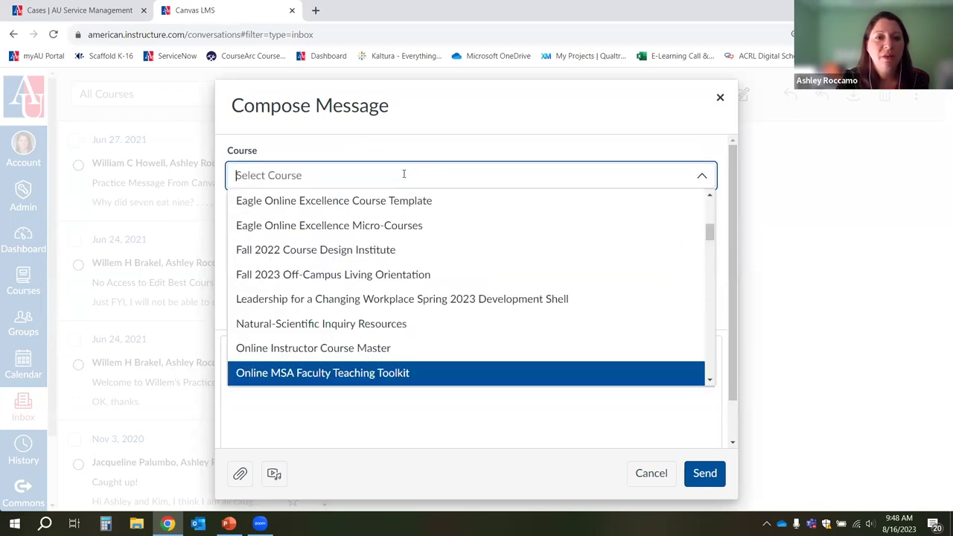
pyautogui.write('demo')
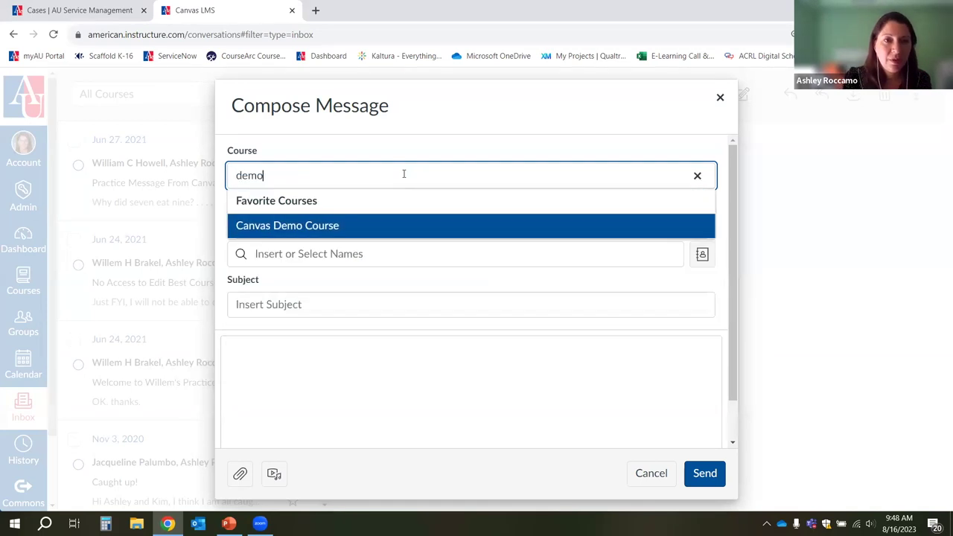
pyautogui.click(332, 226)
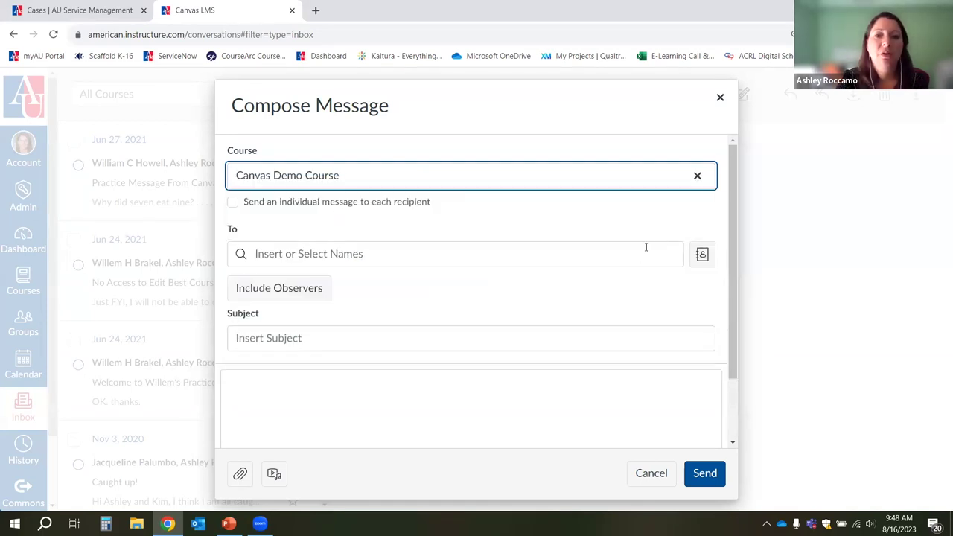
# Look over the available recipients for Canvas Demo Course, including the lists under Teachers and Students.
pyautogui.click(699, 265)
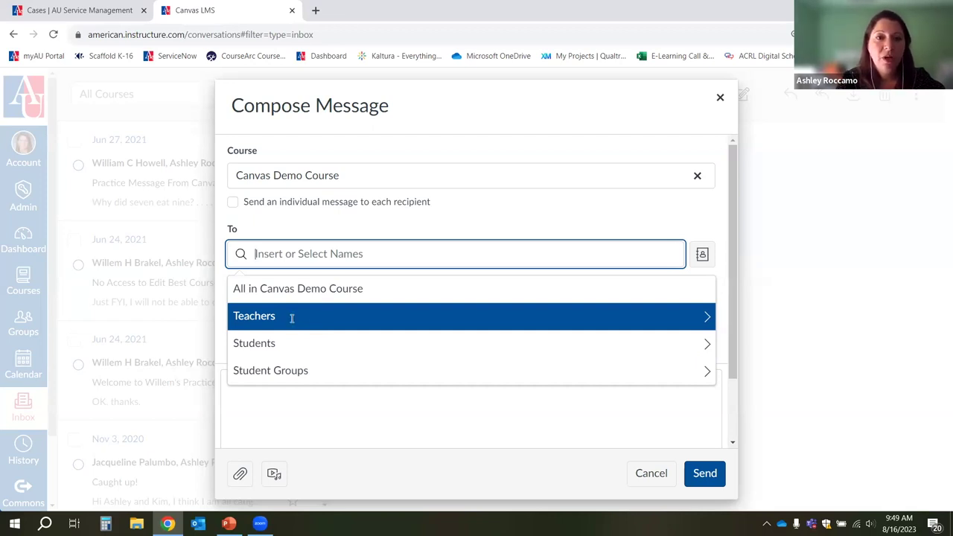
pyautogui.click(268, 318)
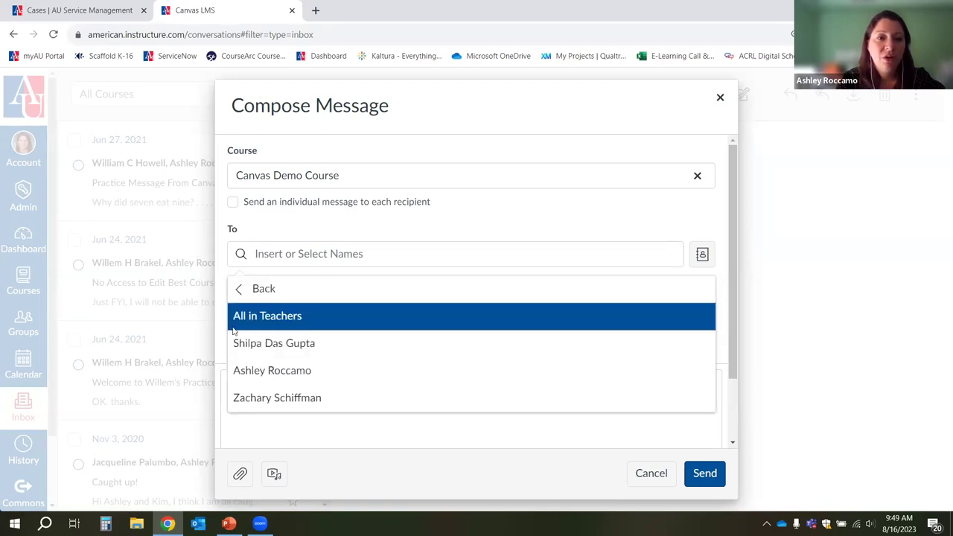
pyautogui.click(255, 288)
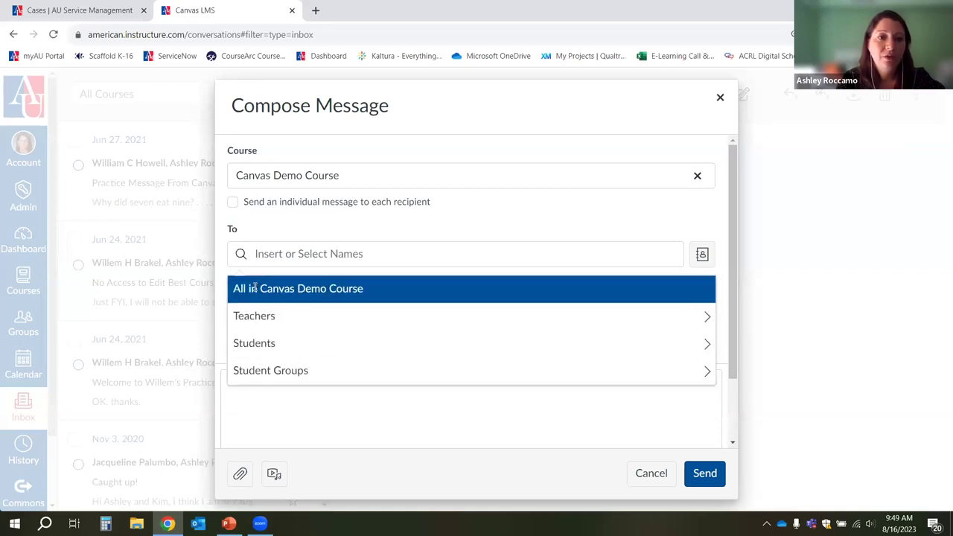
pyautogui.click(267, 344)
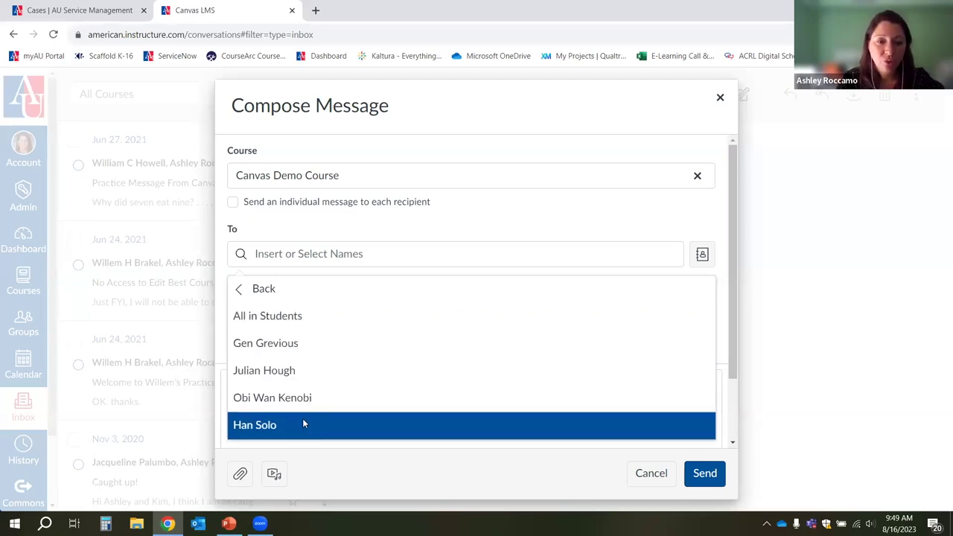
pyautogui.click(259, 289)
# Search the recipients for a student by first name, add the matching student to the message and remove that recipient again.
pyautogui.click(279, 254)
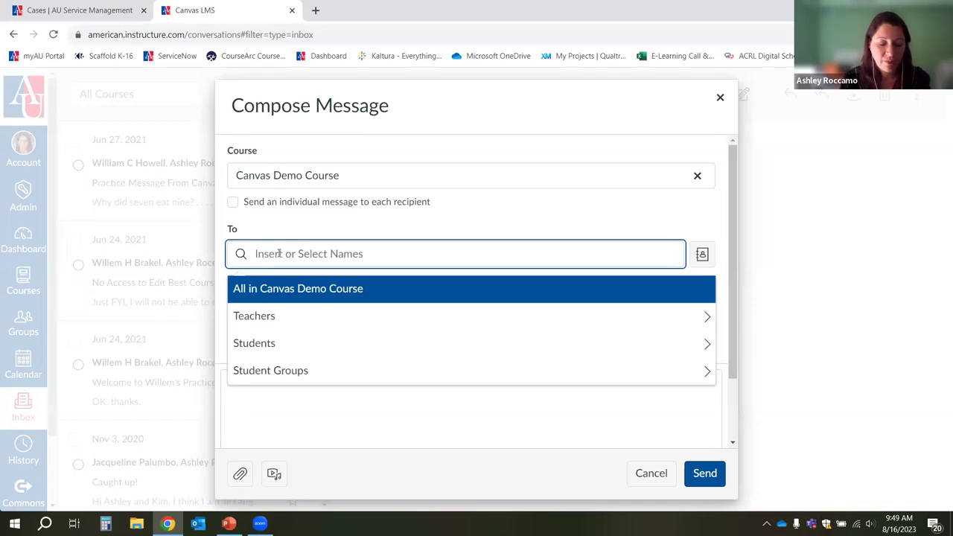
pyautogui.write('g')
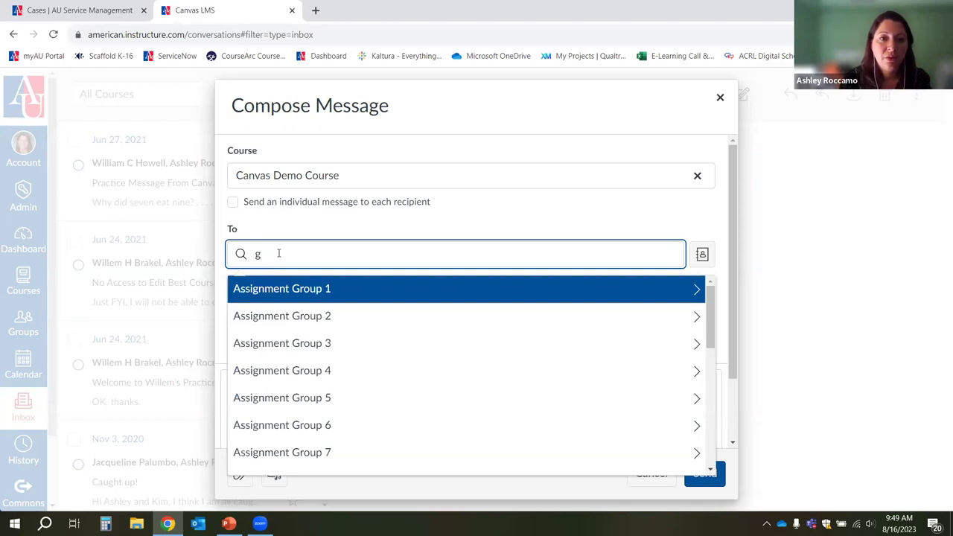
pyautogui.scroll(-5, 434, 357)
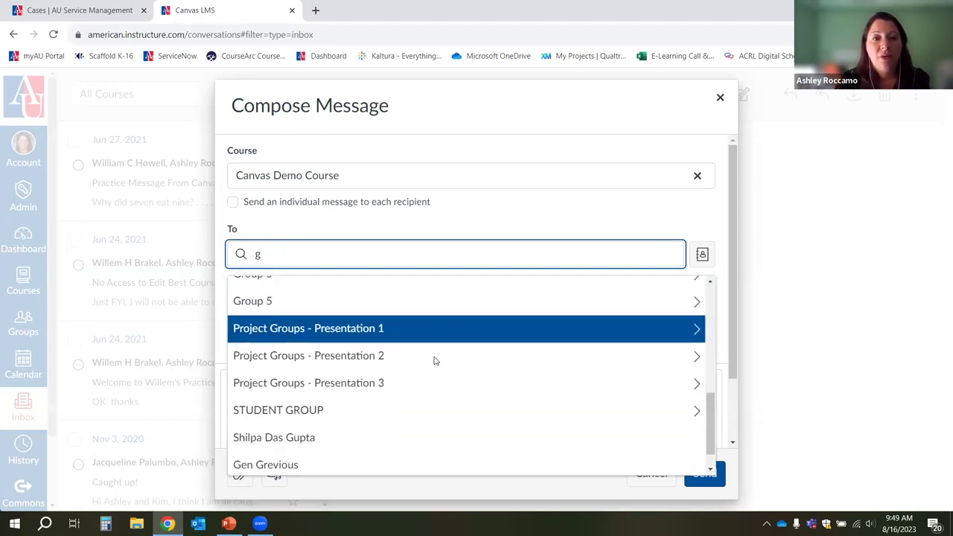
pyautogui.scroll(-2, 434, 360)
pyautogui.write('en')
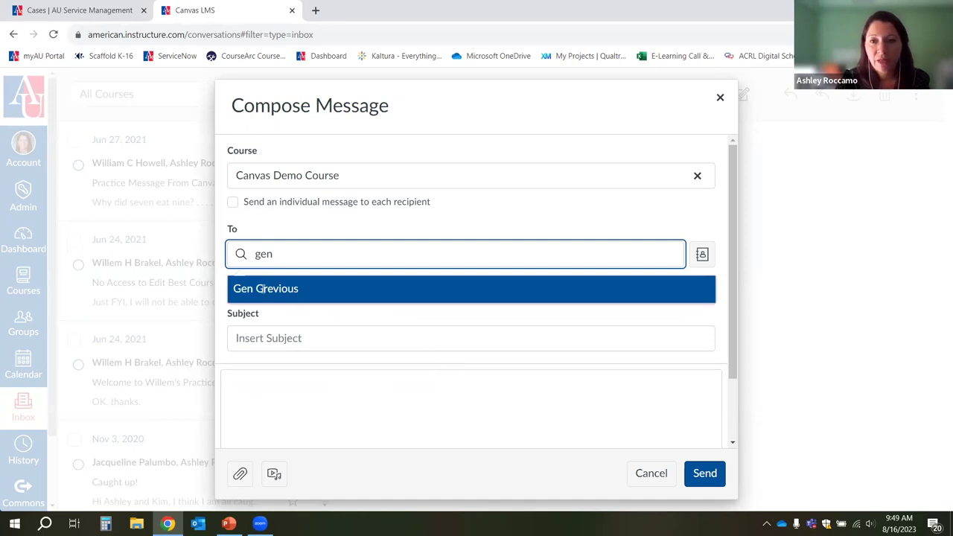
pyautogui.click(289, 290)
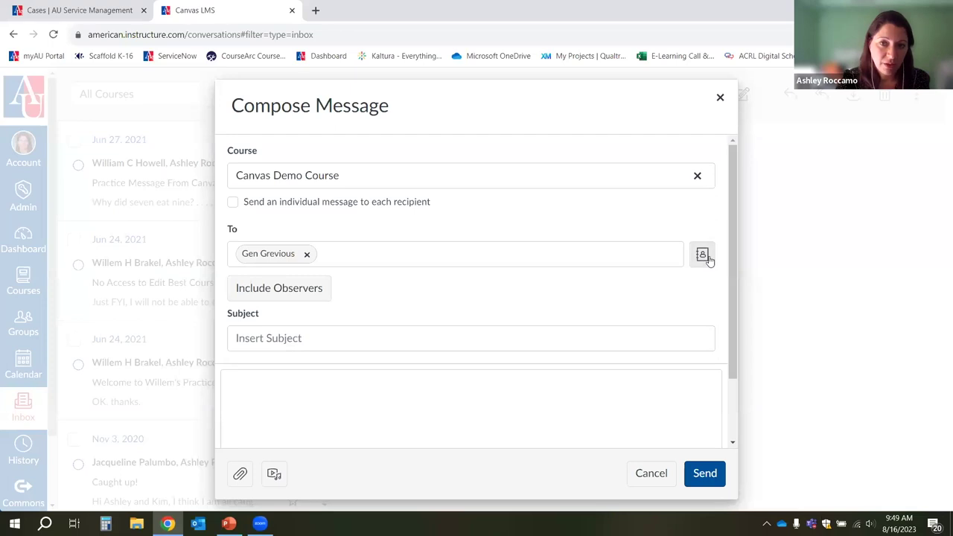
pyautogui.click(306, 254)
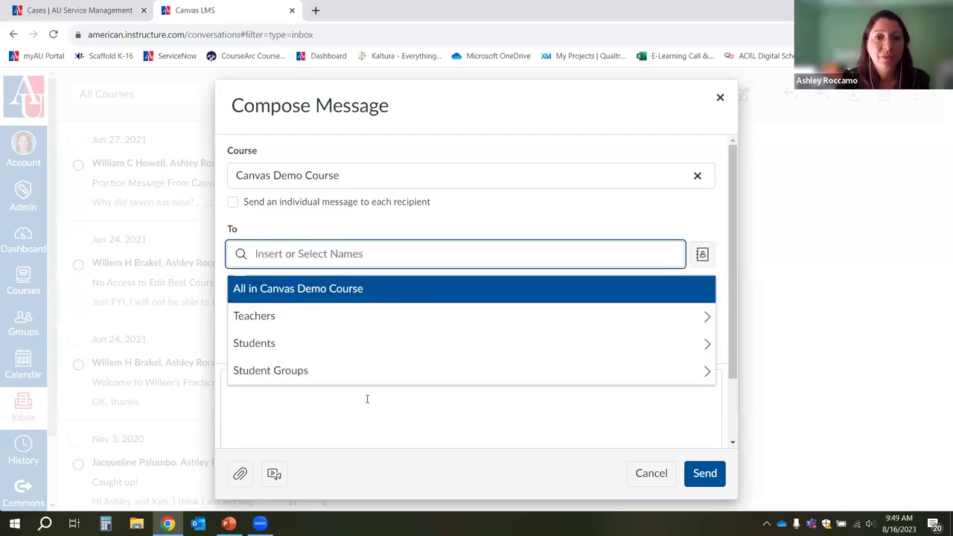
# Look over the subject and body fields and close the new message without sending it.
pyautogui.click(308, 387)
pyautogui.scroll(-1, 322, 273)
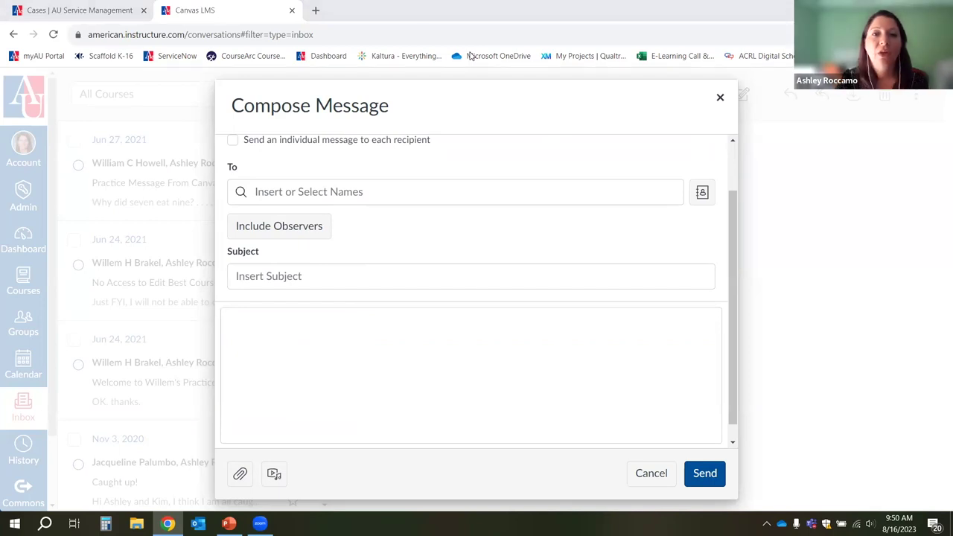
pyautogui.click(721, 99)
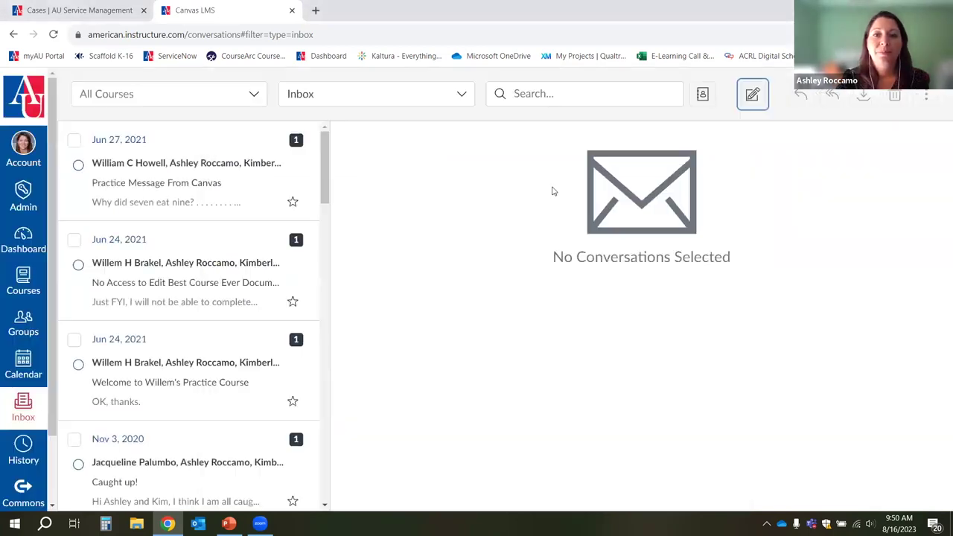
# Open the Recent History list and look through the recently visited course pages.
pyautogui.scroll(-1, 22, 413)
pyautogui.scroll(-1, 26, 410)
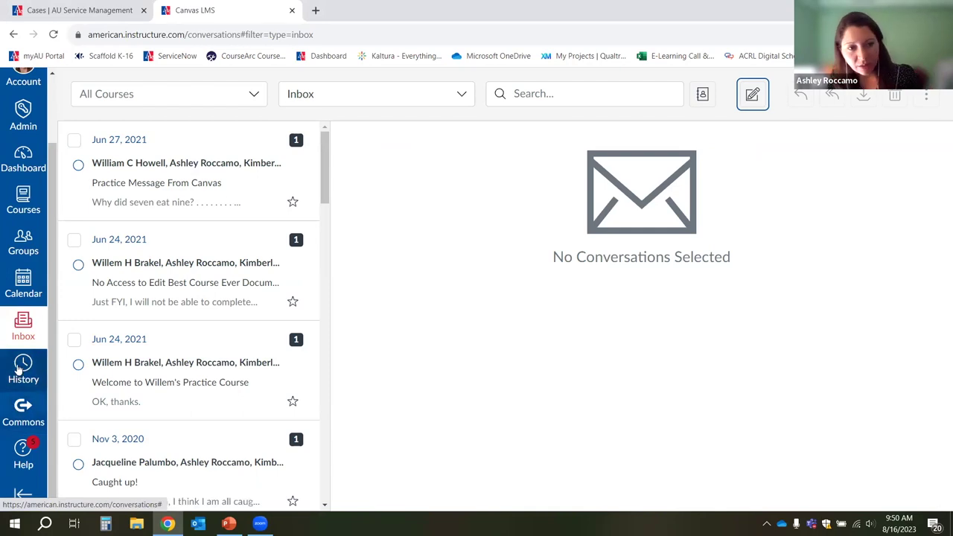
pyautogui.click(22, 369)
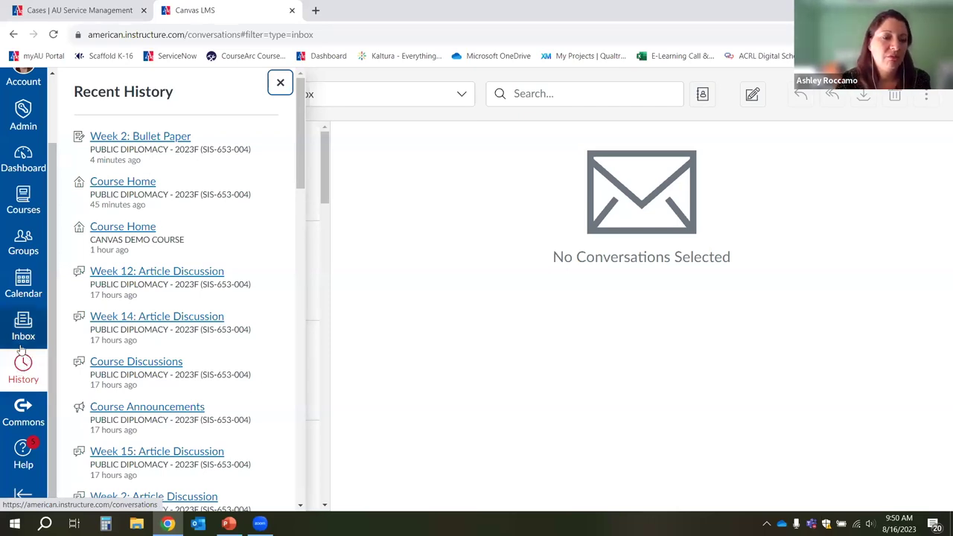
pyautogui.scroll(-2, 238, 385)
pyautogui.scroll(1, 238, 383)
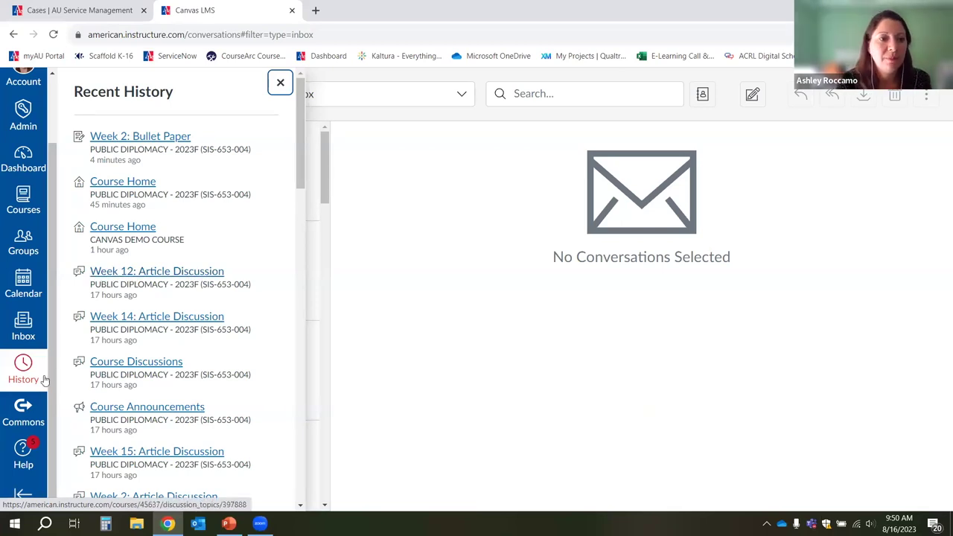
# Open Commons and browse the courses, pages, modules and documents shared by American University.
pyautogui.click(21, 412)
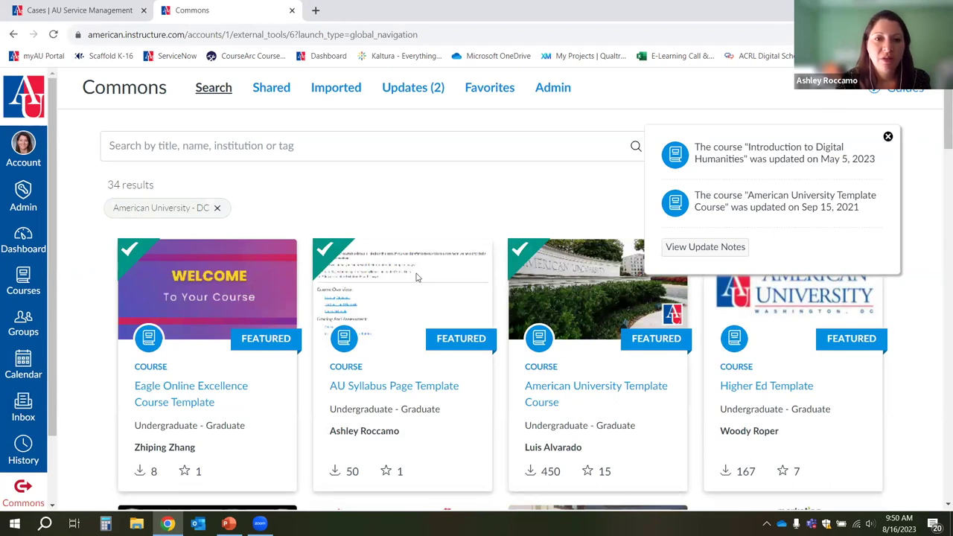
pyautogui.scroll(-1, 504, 362)
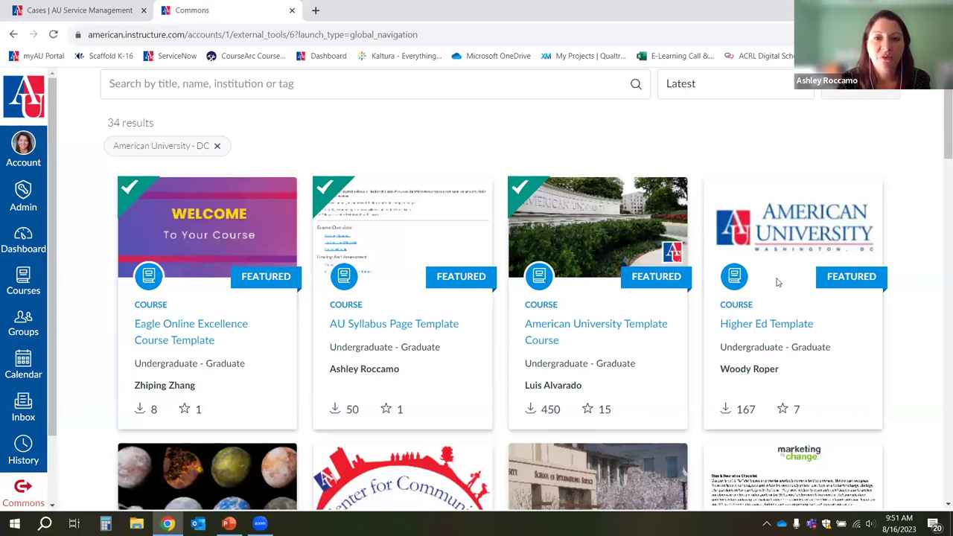
pyautogui.scroll(-1, 866, 283)
pyautogui.scroll(-2, 934, 291)
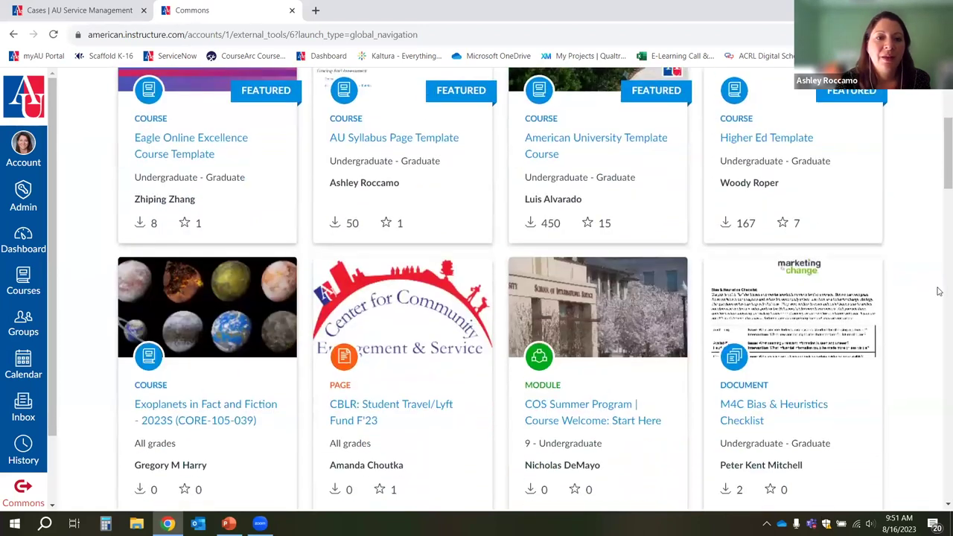
pyautogui.scroll(-1, 938, 292)
pyautogui.scroll(-1, 939, 293)
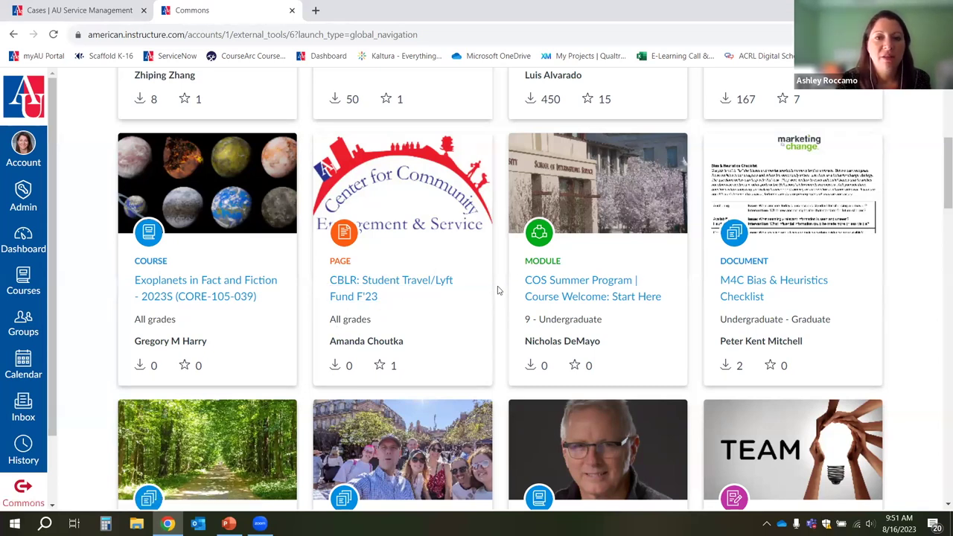
pyautogui.scroll(-3, 592, 286)
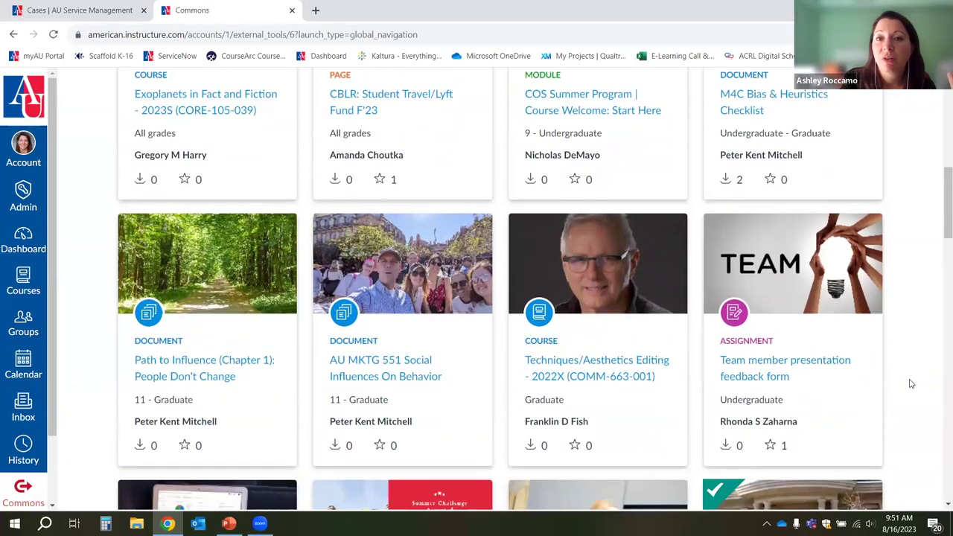
pyautogui.scroll(8, 911, 384)
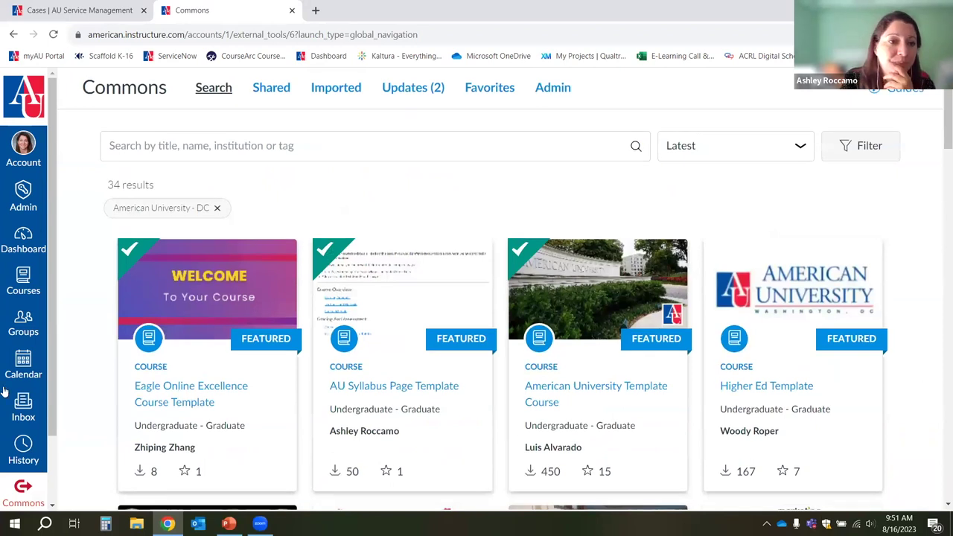
# Open Canvas Help and look through the Canvas Guides link, support portals, chat and hotline options.
pyautogui.scroll(-2, 12, 447)
pyautogui.click(23, 453)
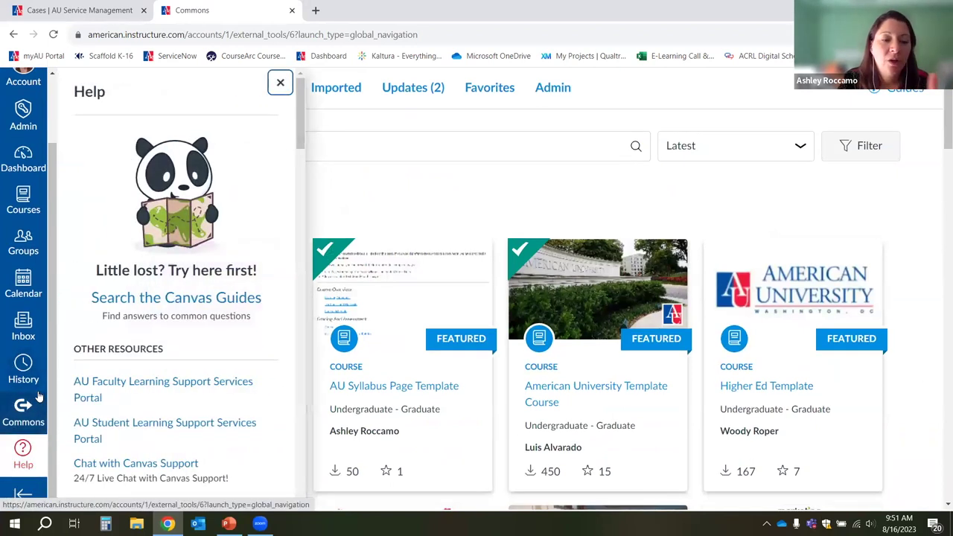
pyautogui.scroll(-3, 245, 342)
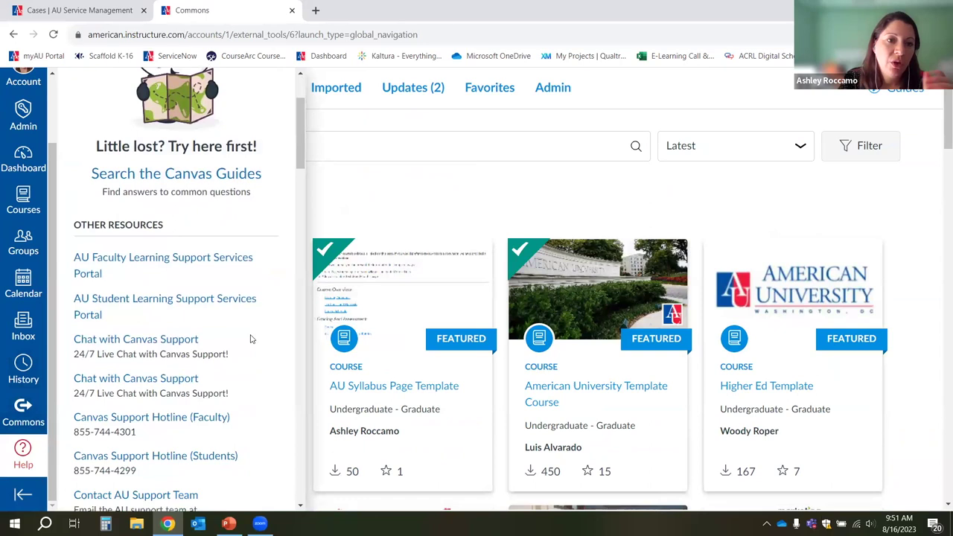
pyautogui.scroll(-1, 244, 335)
pyautogui.scroll(-2, 242, 337)
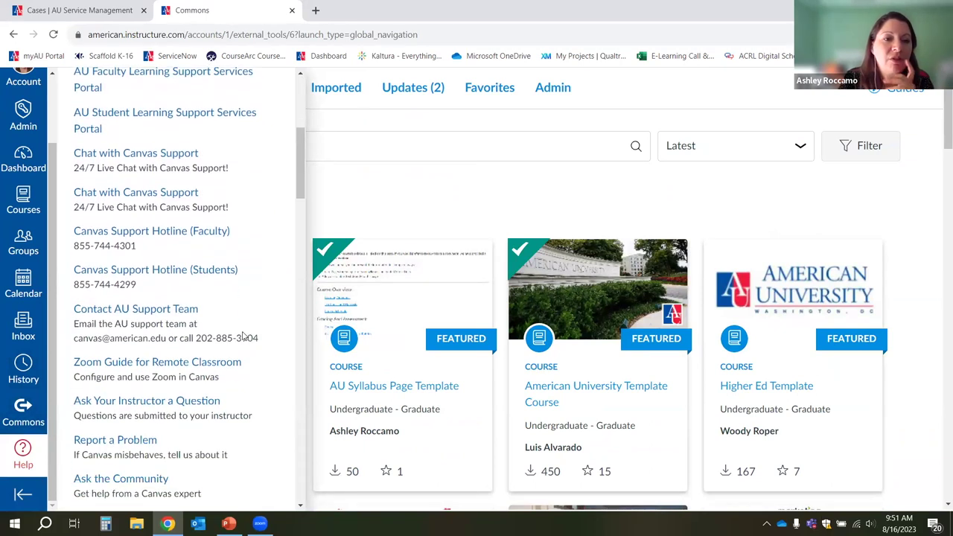
# Open the AU Faculty Learning Support Services Portal in a new browser tab and log in with the AU account.
pyautogui.scroll(2, 258, 327)
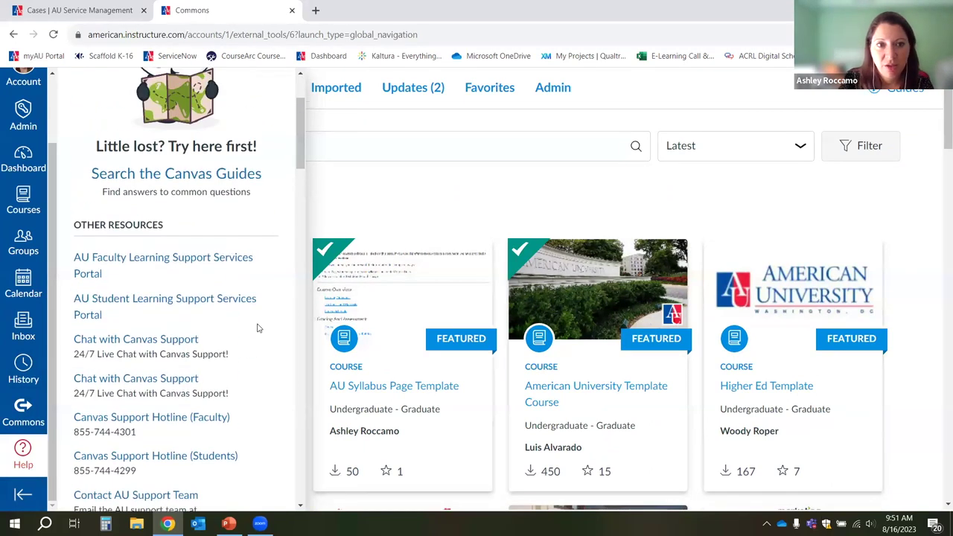
pyautogui.rightClick(200, 264)
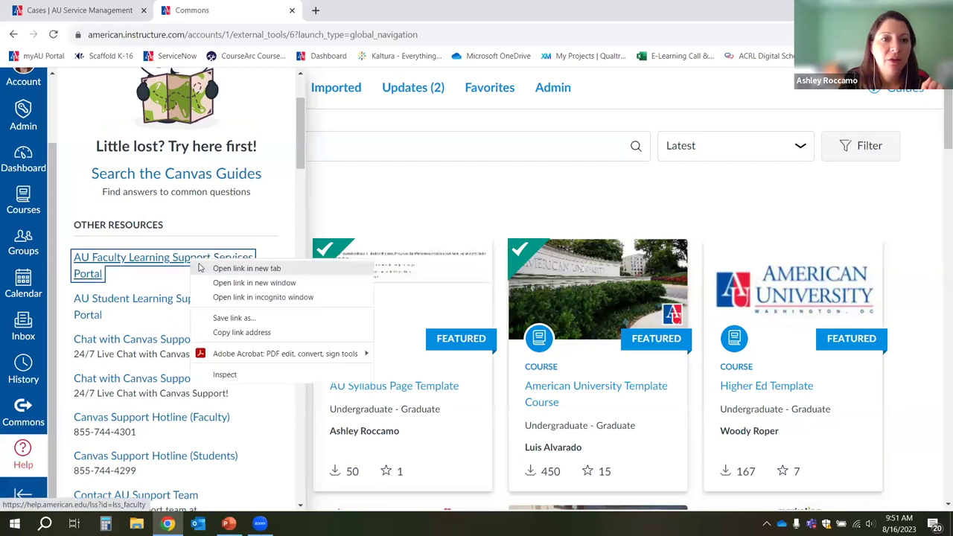
pyautogui.click(246, 269)
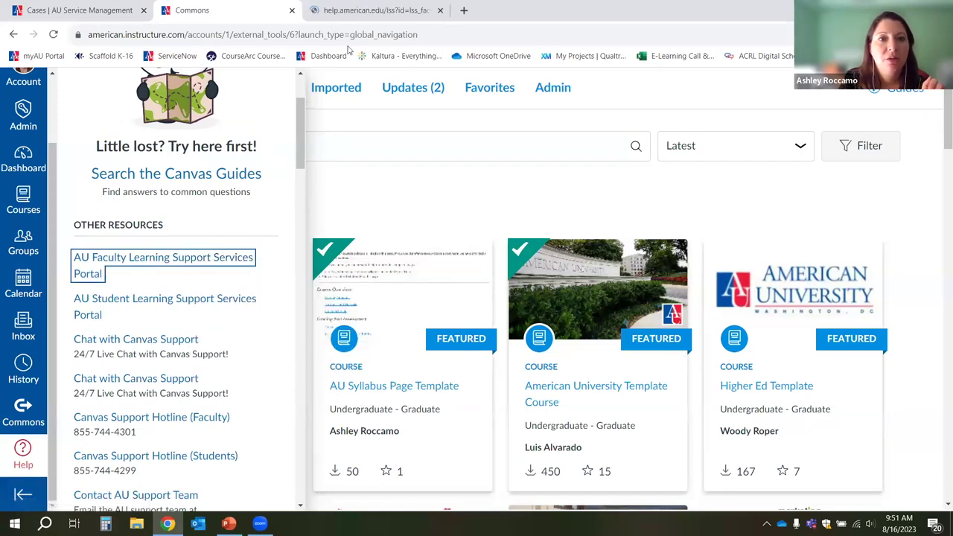
pyautogui.click(368, 10)
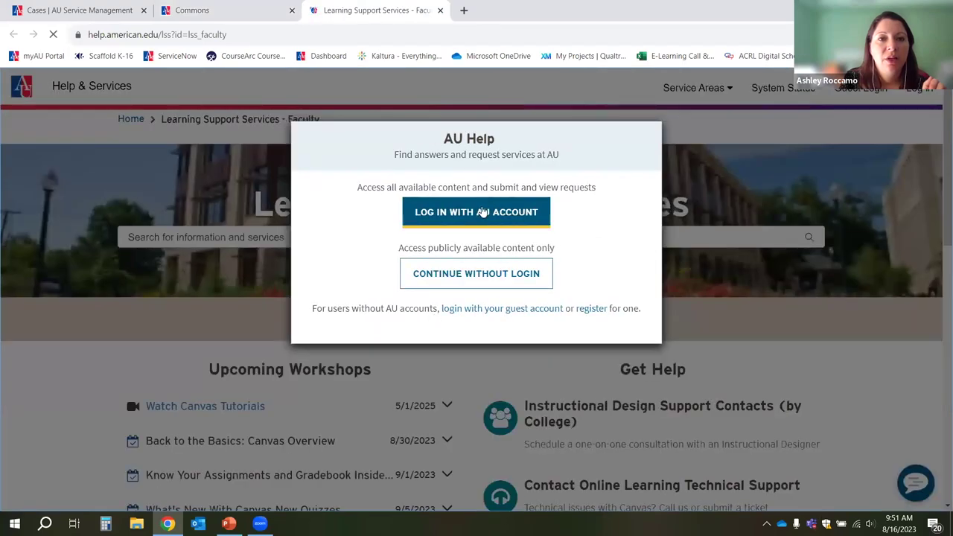
pyautogui.click(482, 212)
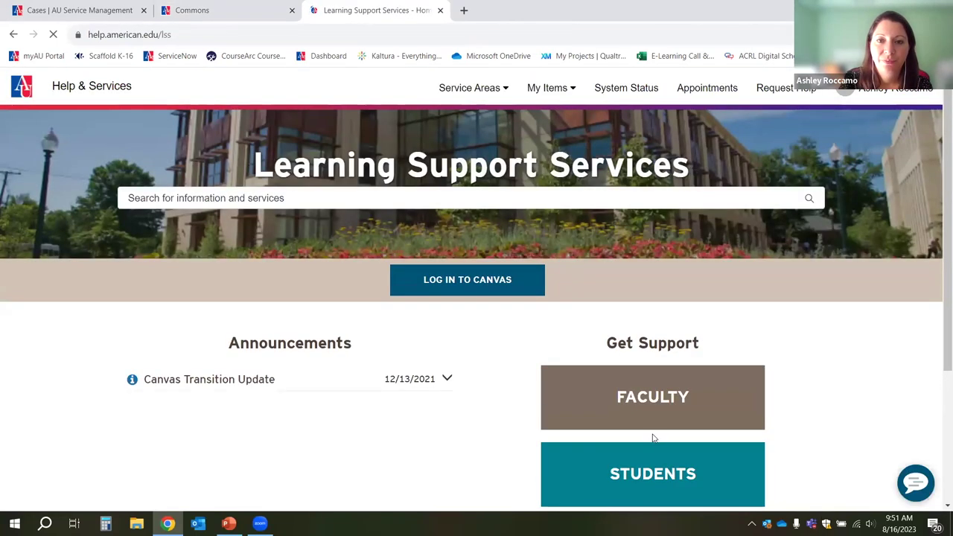
# Open the Faculty support page and check the details of the "What's New With Canvas New Quizzes" workshop.
pyautogui.click(665, 411)
pyautogui.scroll(-3, 636, 406)
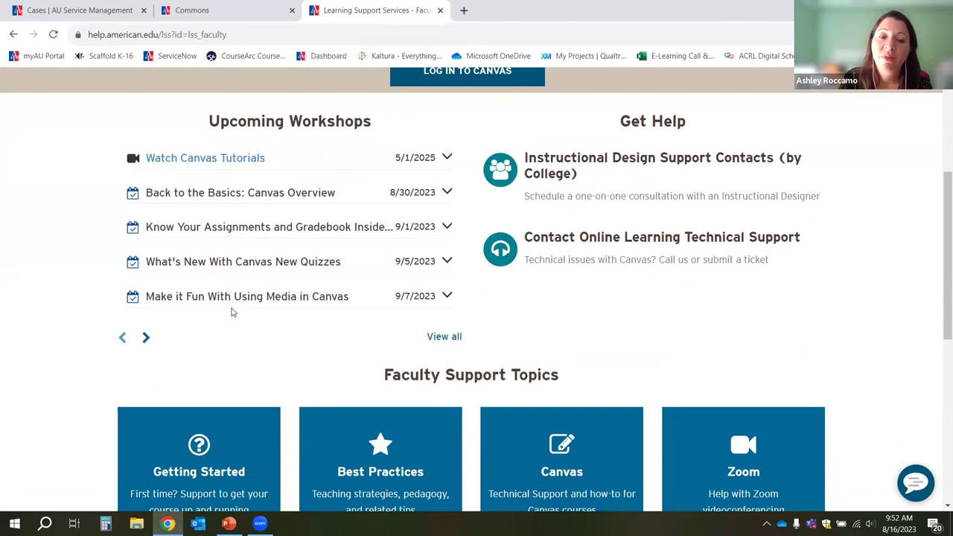
pyautogui.click(447, 260)
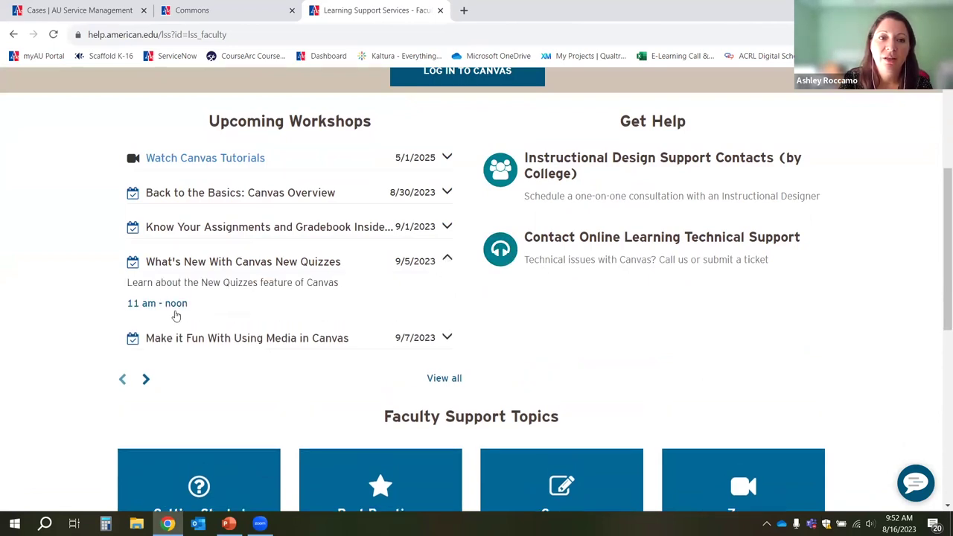
pyautogui.click(447, 259)
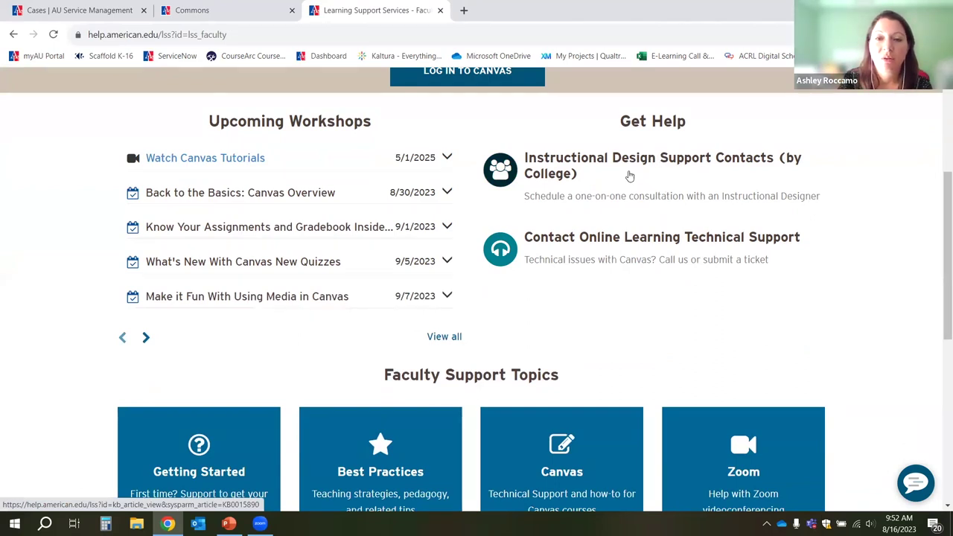
# Open the Canvas topic under Faculty Support Topics and select the page's web address.
pyautogui.scroll(-1, 620, 213)
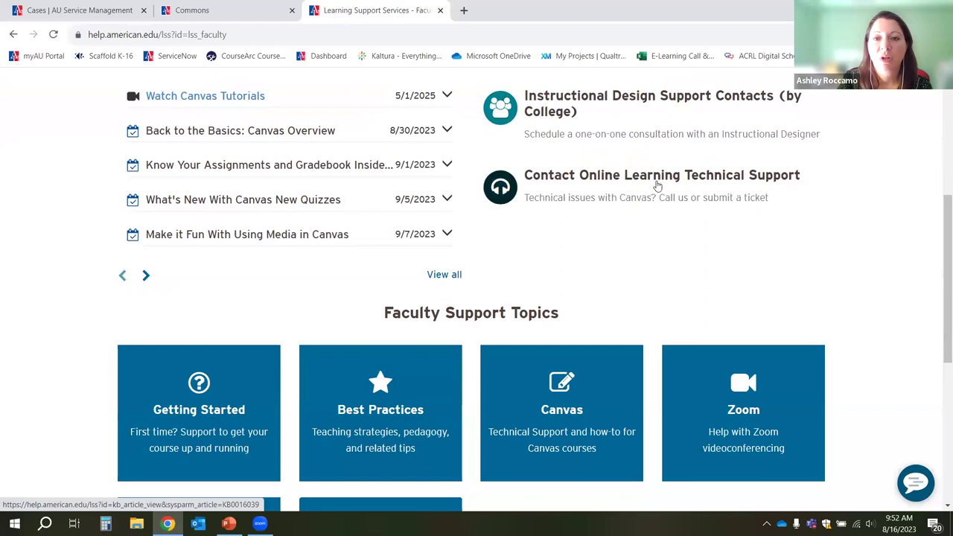
pyautogui.scroll(-1, 648, 227)
pyautogui.click(601, 325)
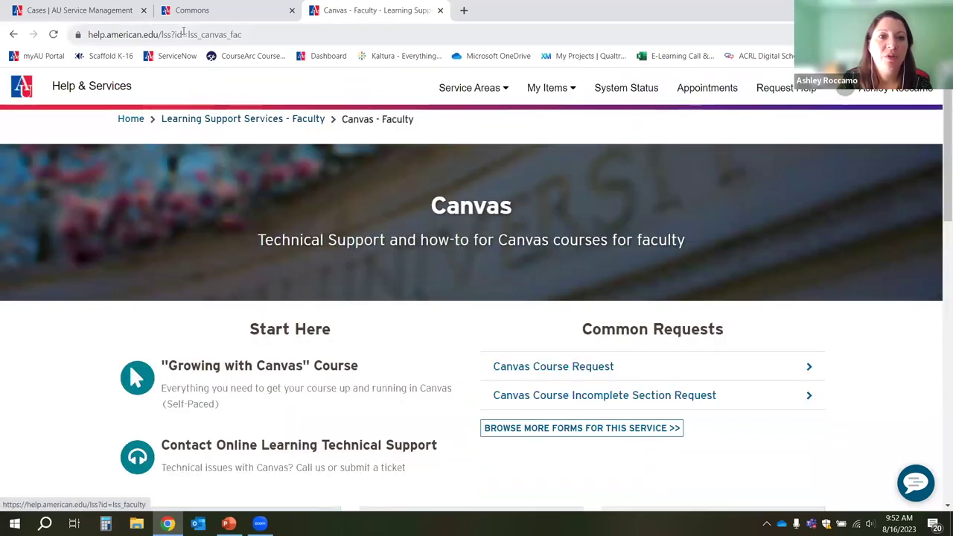
pyautogui.click(183, 34)
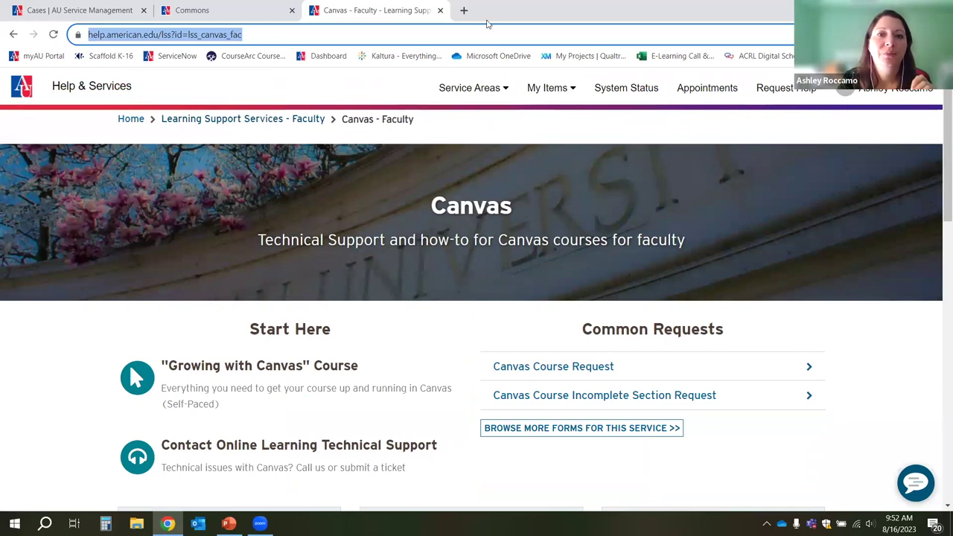
# Look through the help articles on the Canvas faculty page, from course creation and building content to grading, New Quizzes and security.
pyautogui.click(460, 309)
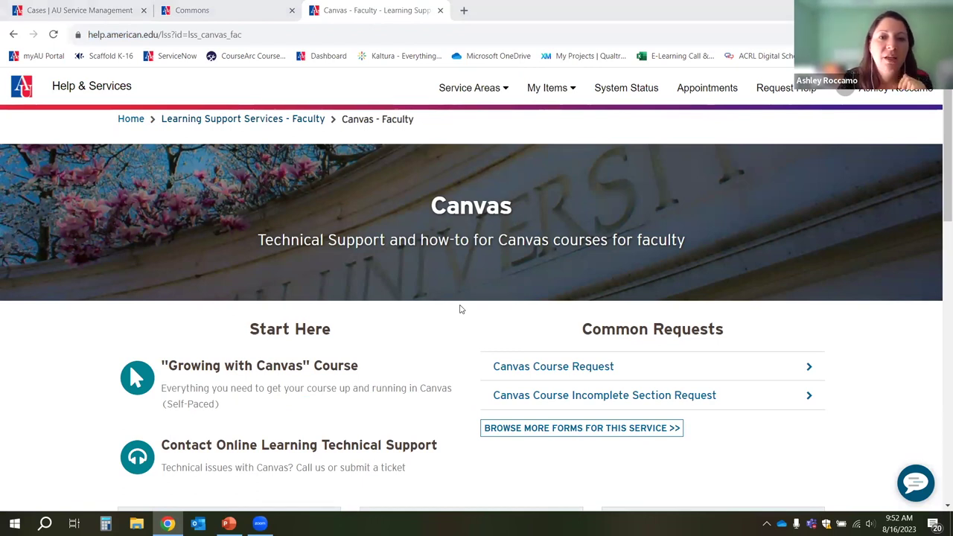
pyautogui.scroll(-5, 460, 309)
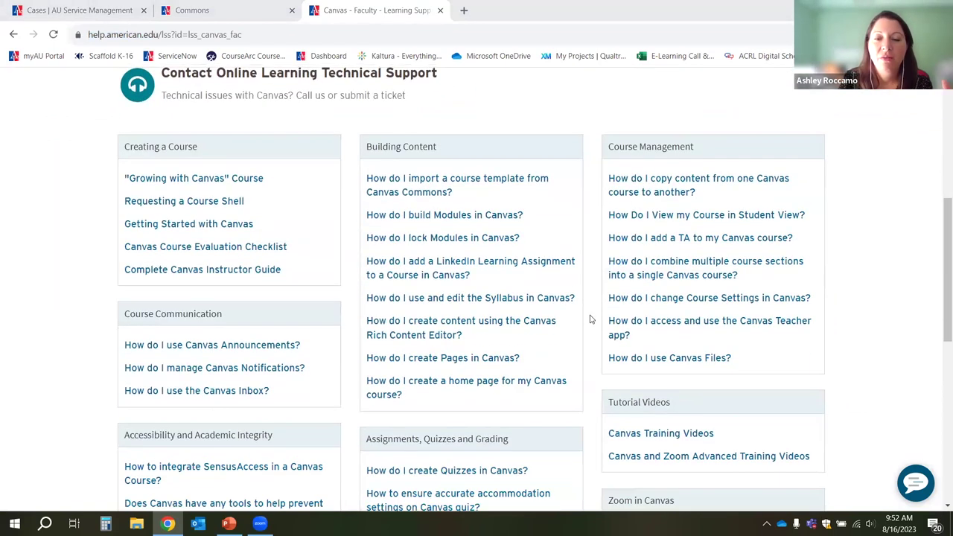
pyautogui.scroll(-1, 590, 316)
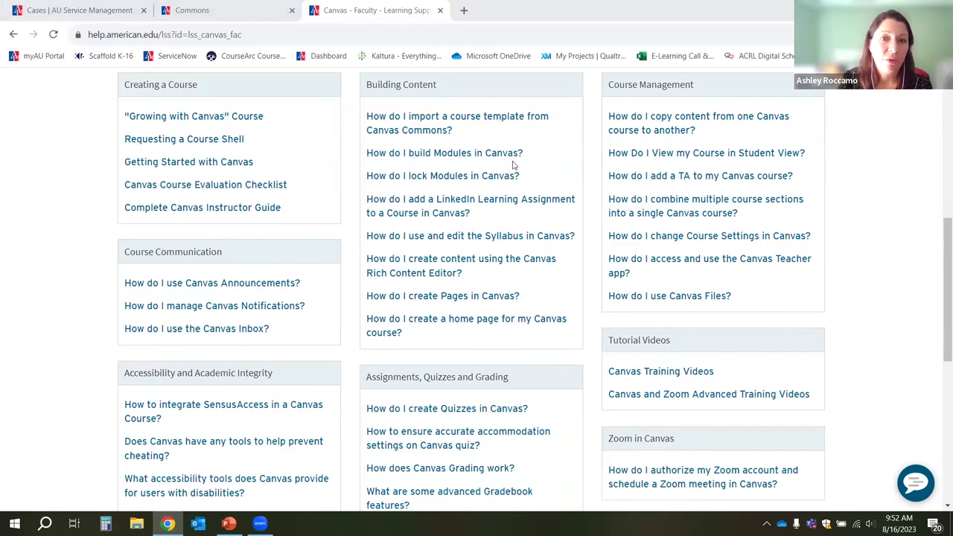
pyautogui.scroll(-2, 490, 278)
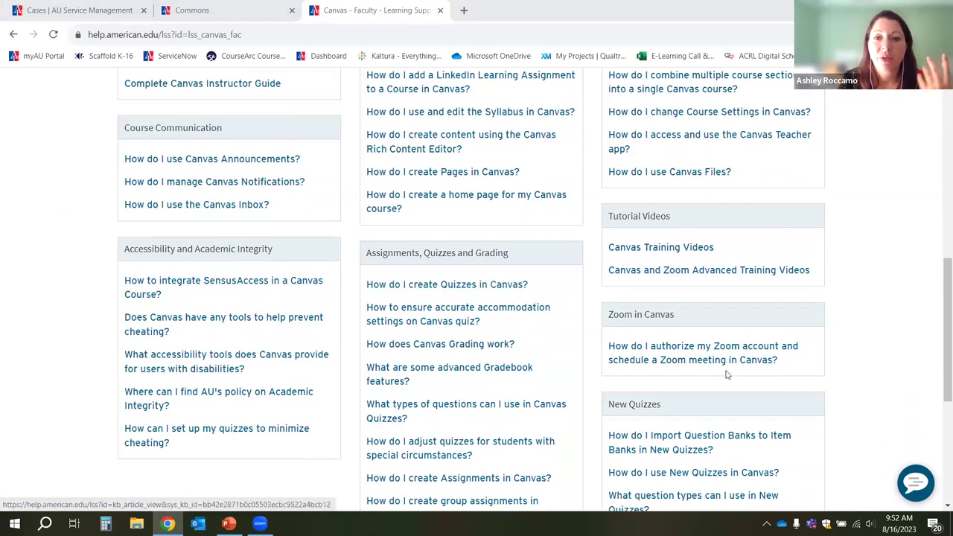
pyautogui.scroll(-3, 703, 365)
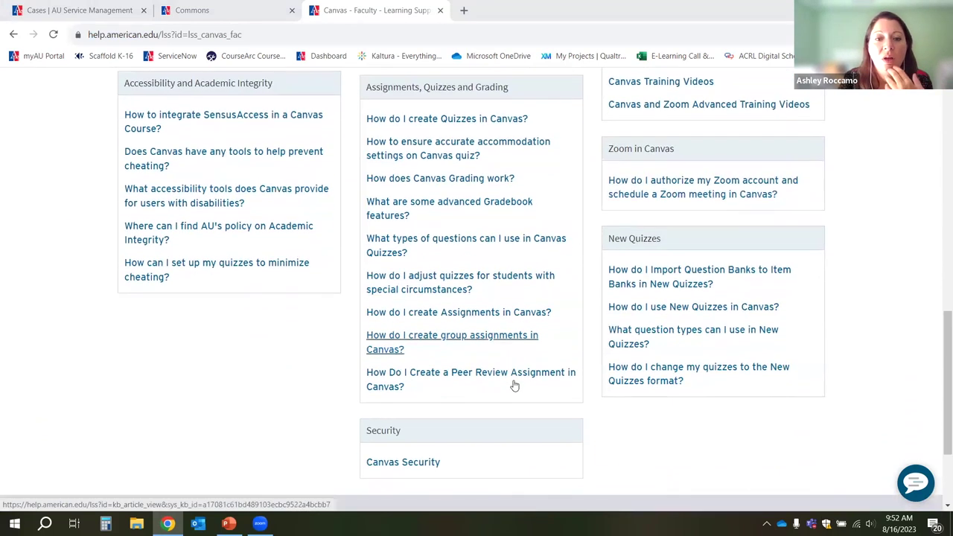
pyautogui.scroll(4, 601, 335)
pyautogui.scroll(2, 600, 335)
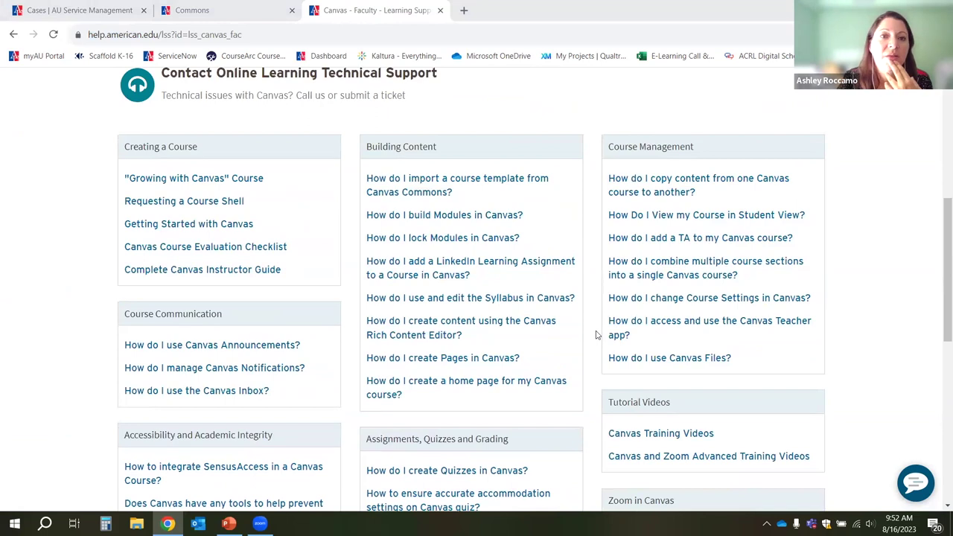
# Return to the Canvas Commons page and review the Help resources, including live chat, hotlines, the AU support team, problem reporting and training.
pyautogui.hotkey('ctrl', 'shift', 'Tab')
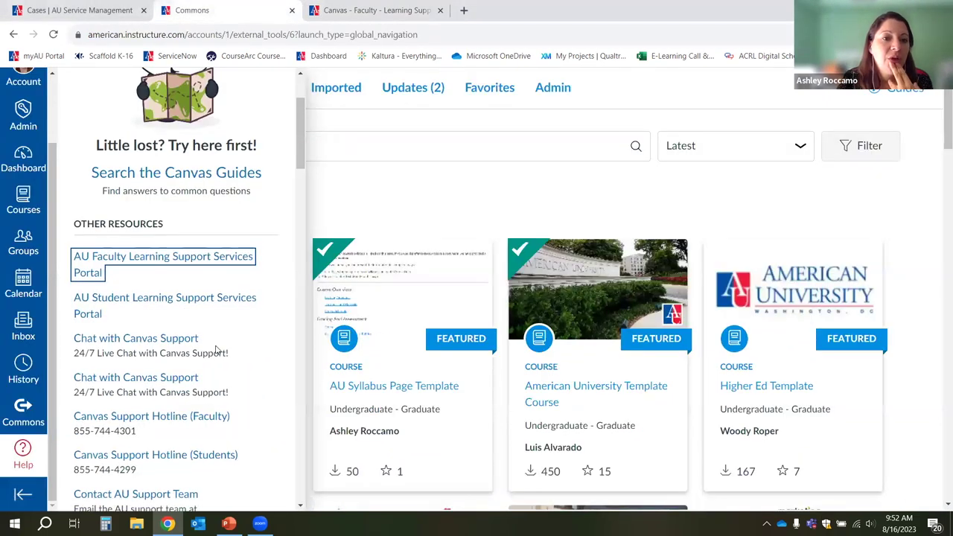
pyautogui.scroll(-1, 216, 348)
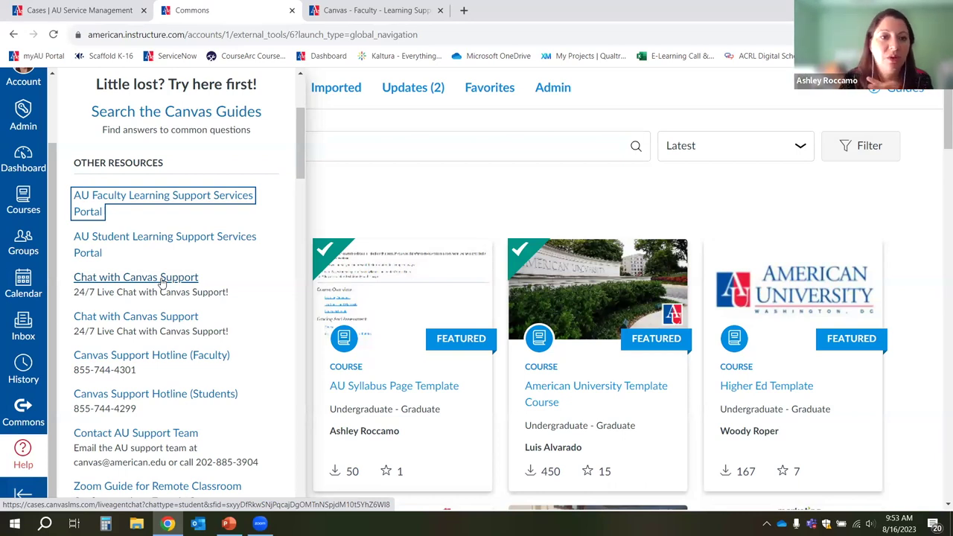
pyautogui.scroll(-1, 179, 260)
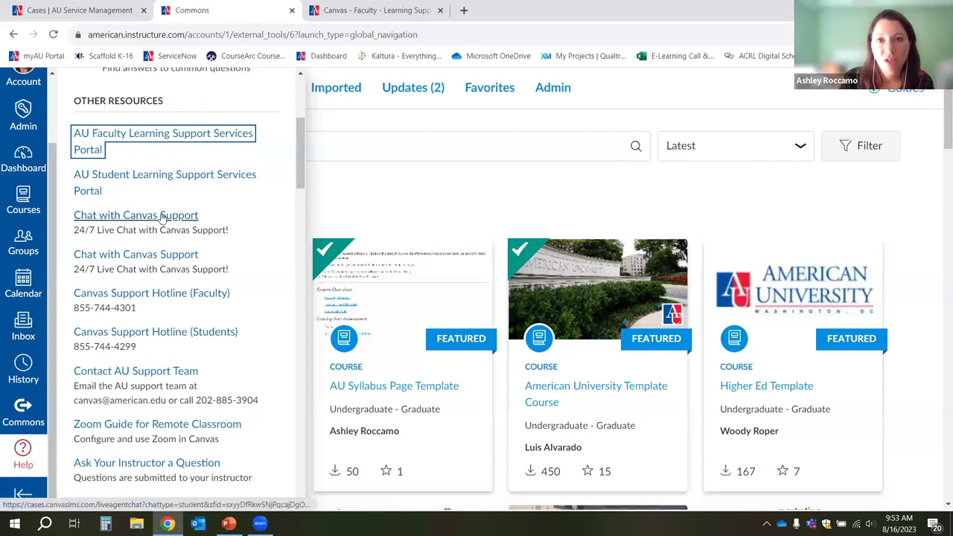
pyautogui.scroll(-2, 260, 273)
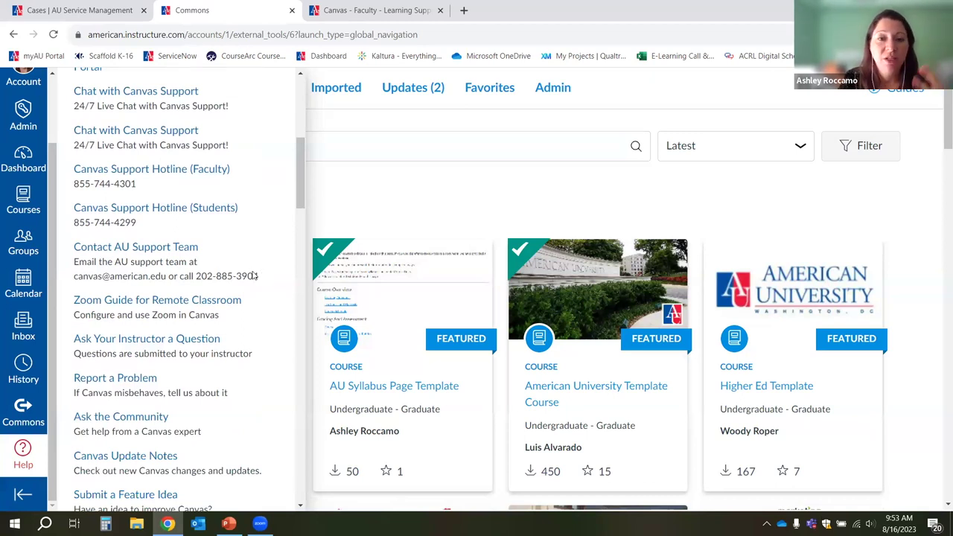
pyautogui.scroll(-1, 257, 268)
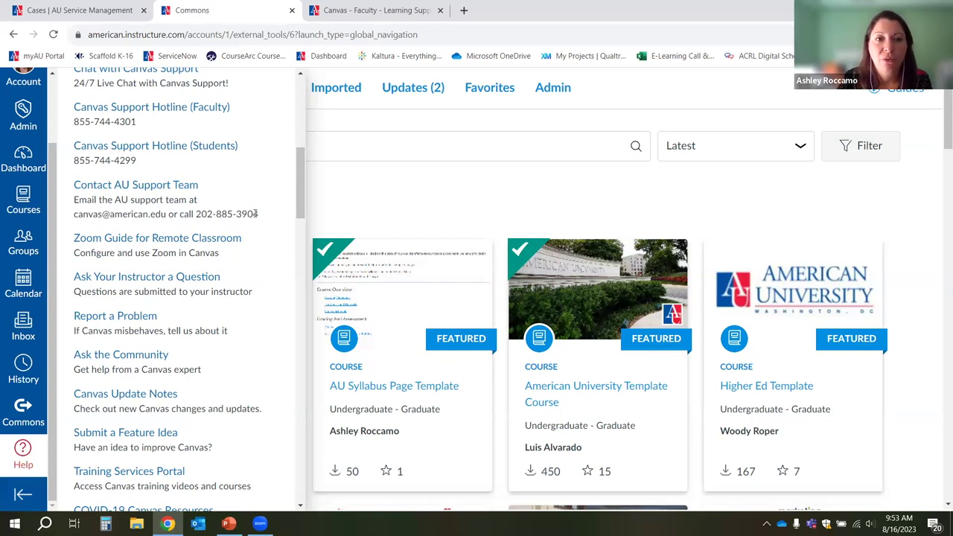
pyautogui.scroll(-3, 265, 275)
pyautogui.scroll(3, 203, 257)
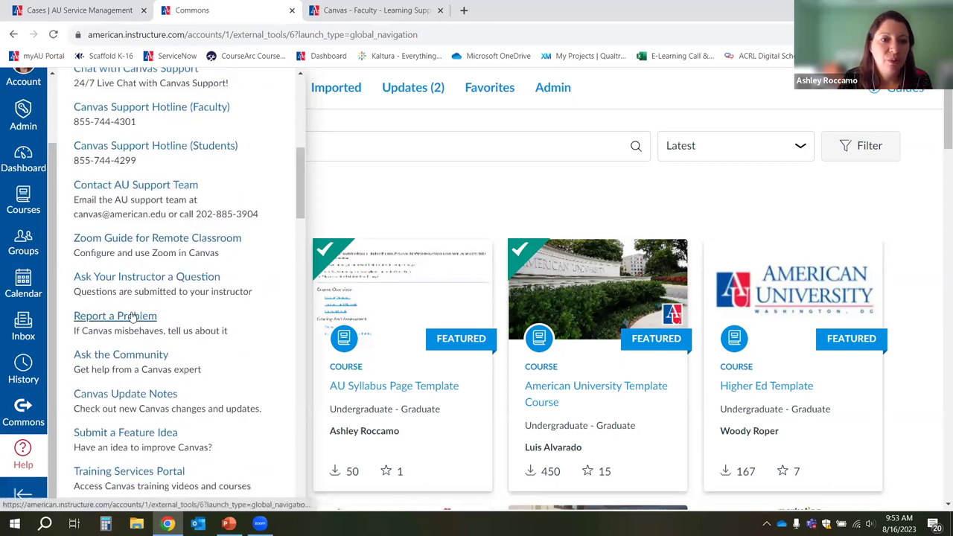
pyautogui.scroll(2, 212, 314)
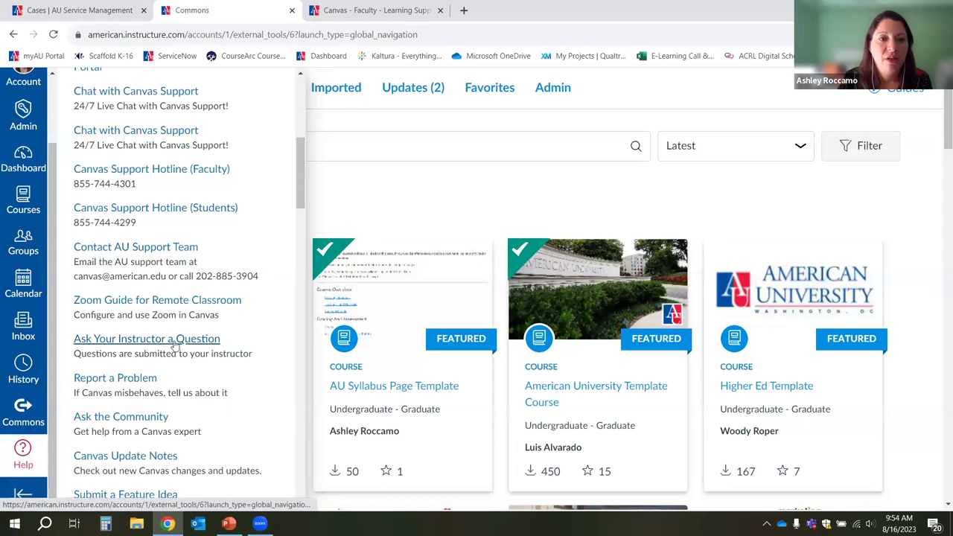
pyautogui.scroll(3, 257, 336)
pyautogui.scroll(-2, 212, 270)
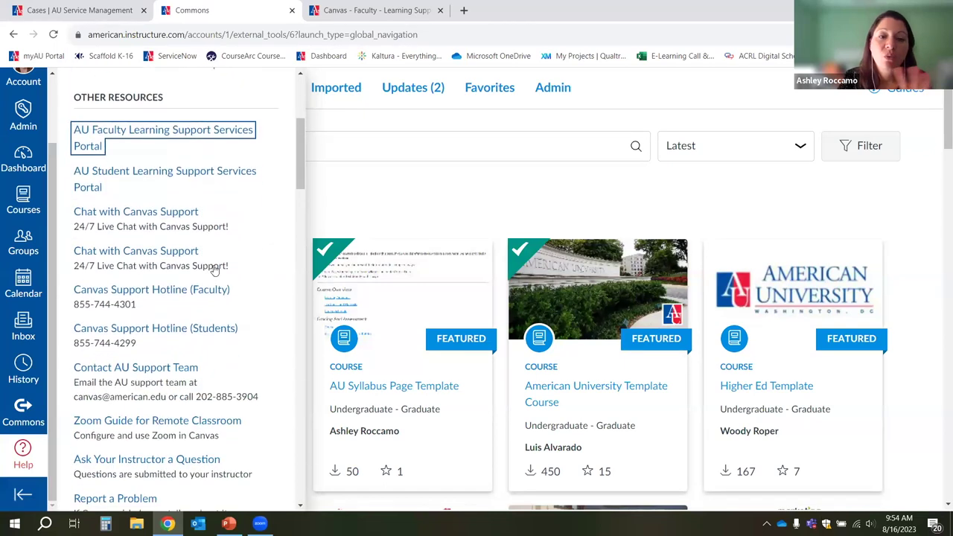
pyautogui.scroll(-7, 213, 269)
pyautogui.scroll(10, 213, 270)
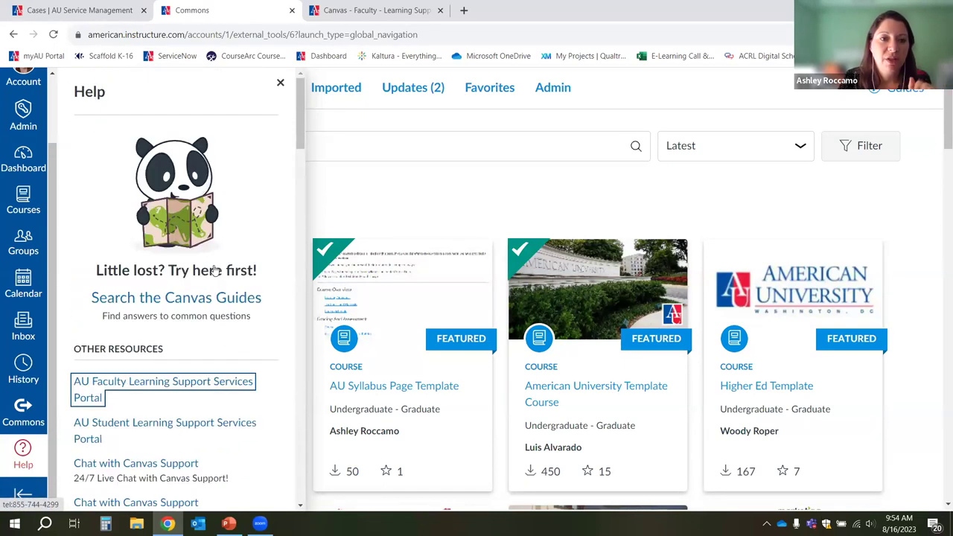
# Close Help and open the Canvas Demo Course from the Dashboard.
pyautogui.click(279, 82)
pyautogui.click(23, 157)
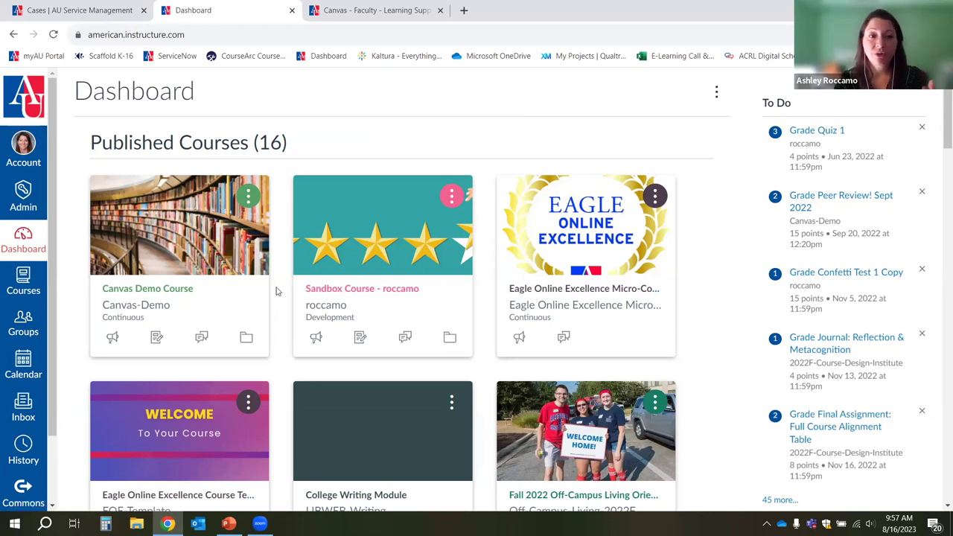
pyautogui.click(152, 291)
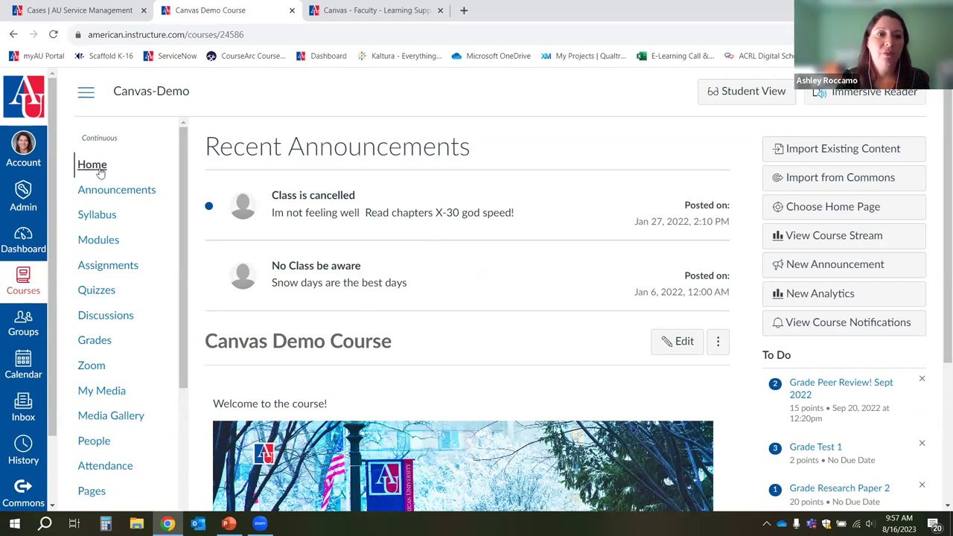
# Look over the Canvas Demo Course home page, its recent announcements and the full list of course navigation links.
pyautogui.scroll(-2, 116, 275)
pyautogui.scroll(-2, 122, 291)
pyautogui.scroll(4, 123, 298)
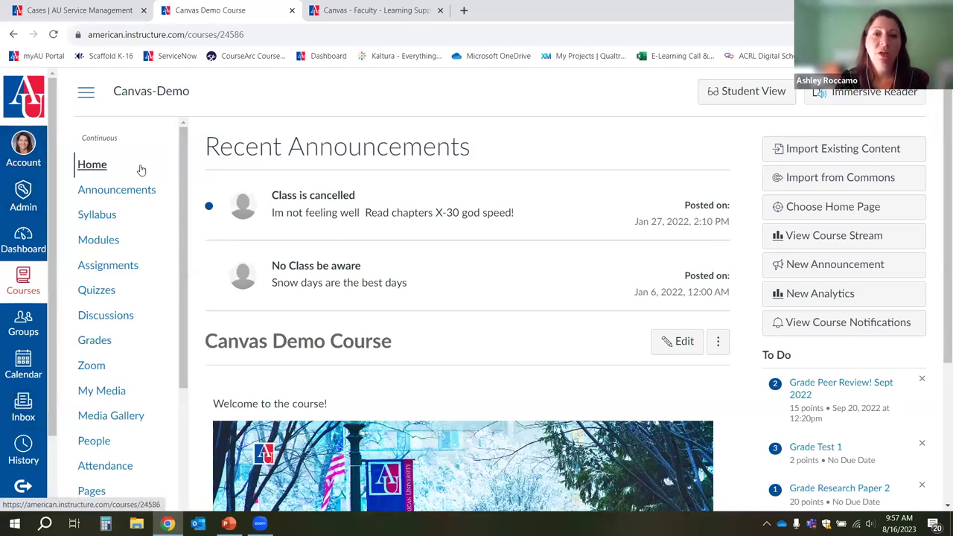
pyautogui.scroll(-1, 139, 265)
pyautogui.scroll(1, 139, 265)
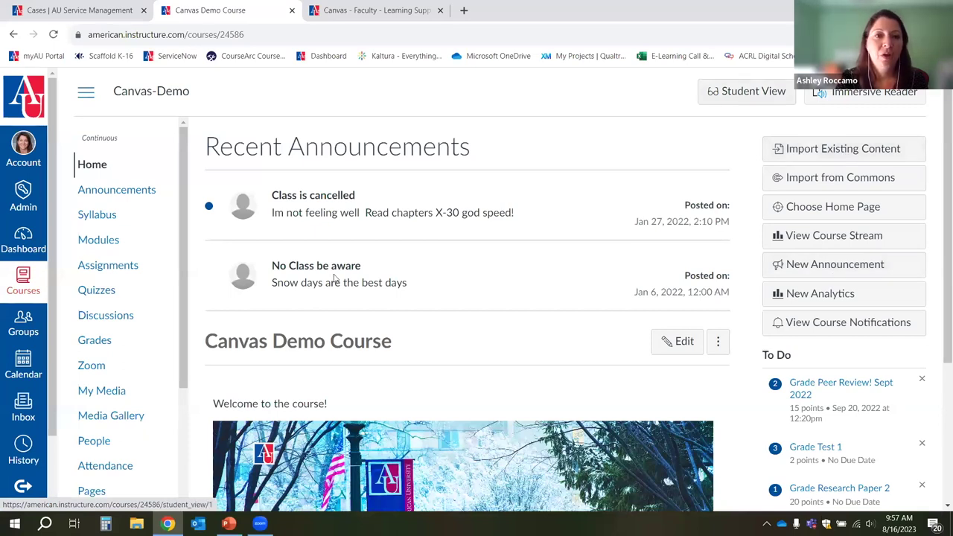
pyautogui.scroll(-2, 136, 223)
pyautogui.scroll(2, 137, 221)
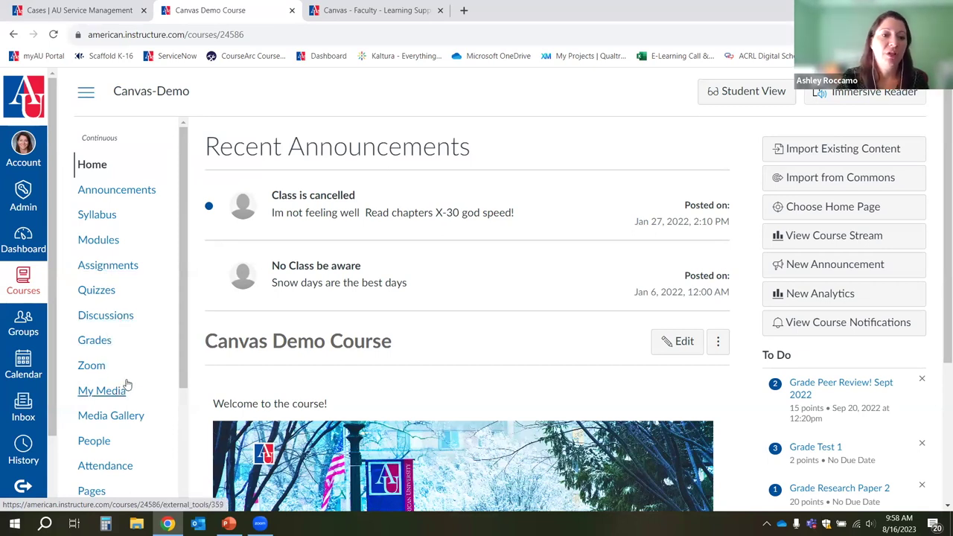
pyautogui.scroll(-1, 126, 383)
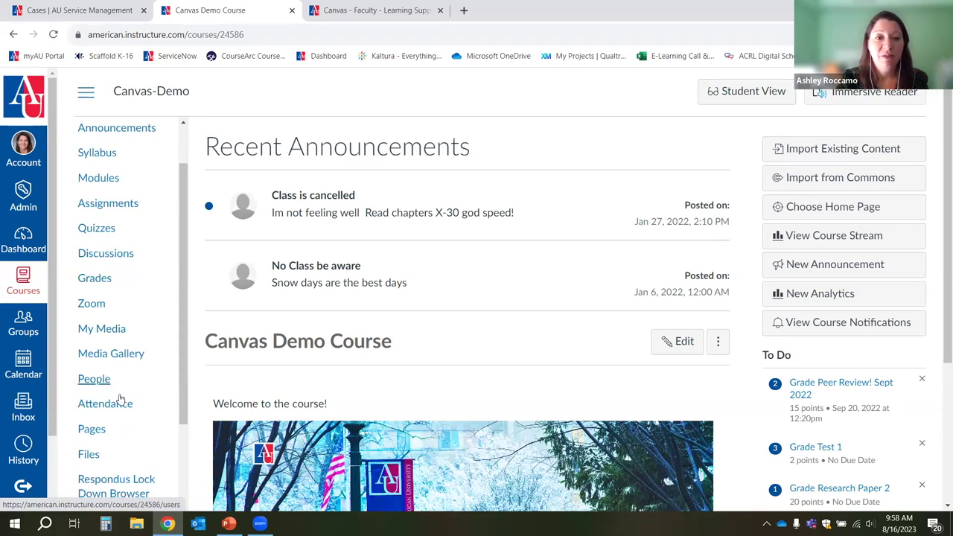
pyautogui.scroll(-2, 147, 398)
pyautogui.scroll(4, 153, 317)
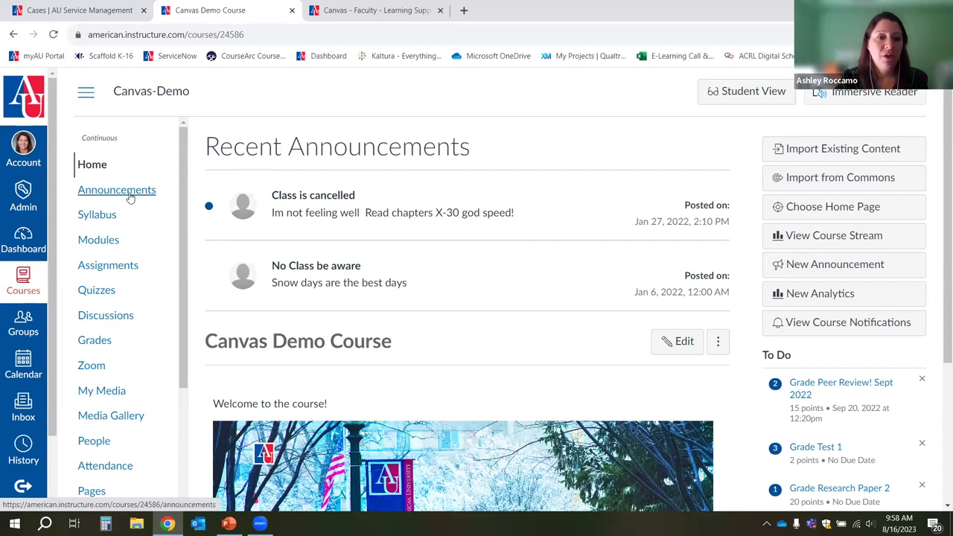
# Open the course syllabus for editing and delete the sample-syllabus-1.doc link from the syllabus description.
pyautogui.click(97, 215)
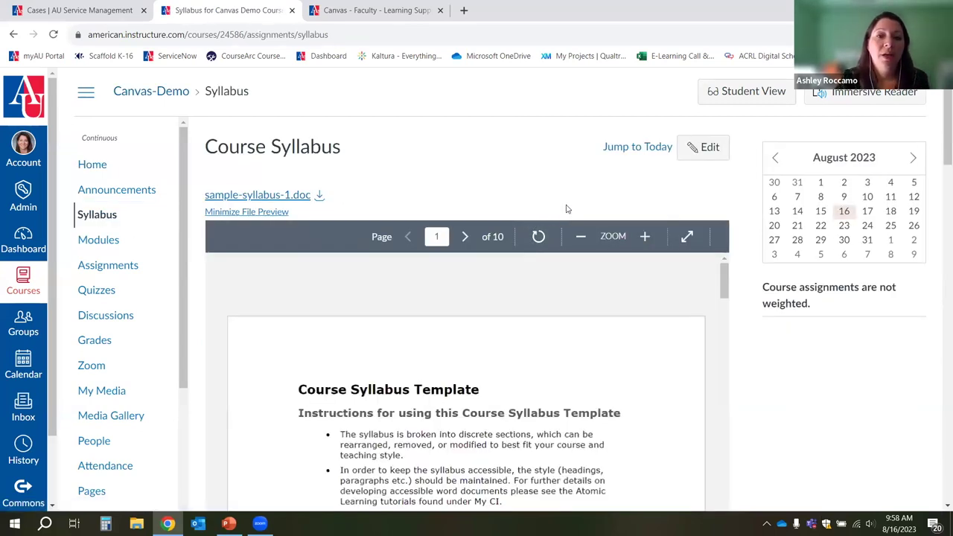
pyautogui.click(700, 148)
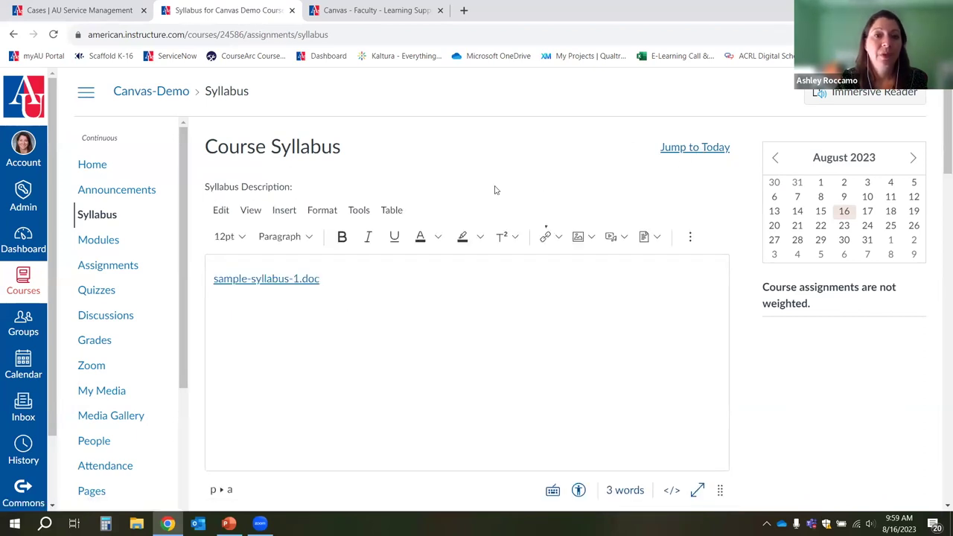
pyautogui.scroll(-2, 531, 238)
pyautogui.scroll(1, 546, 241)
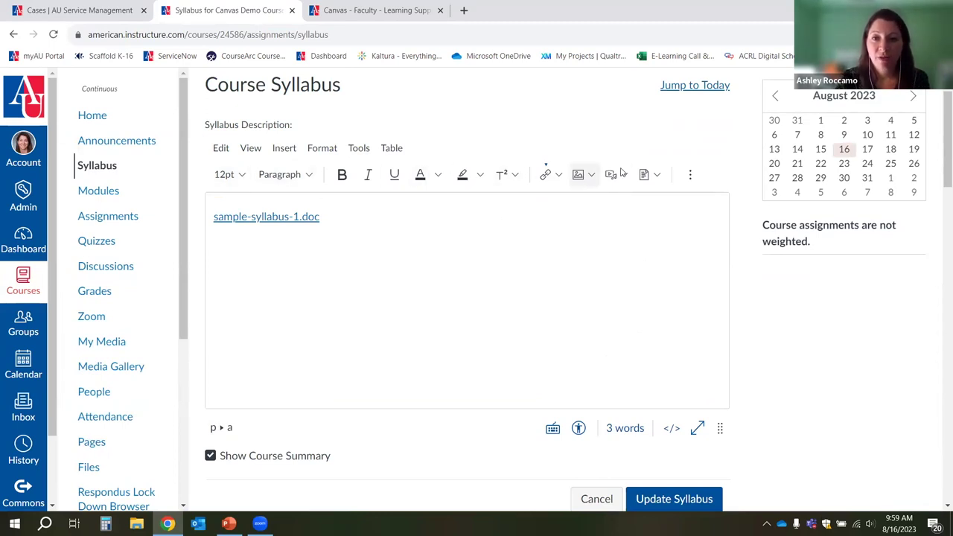
pyautogui.click(387, 240)
pyautogui.hotkey('ctrl', 'a')
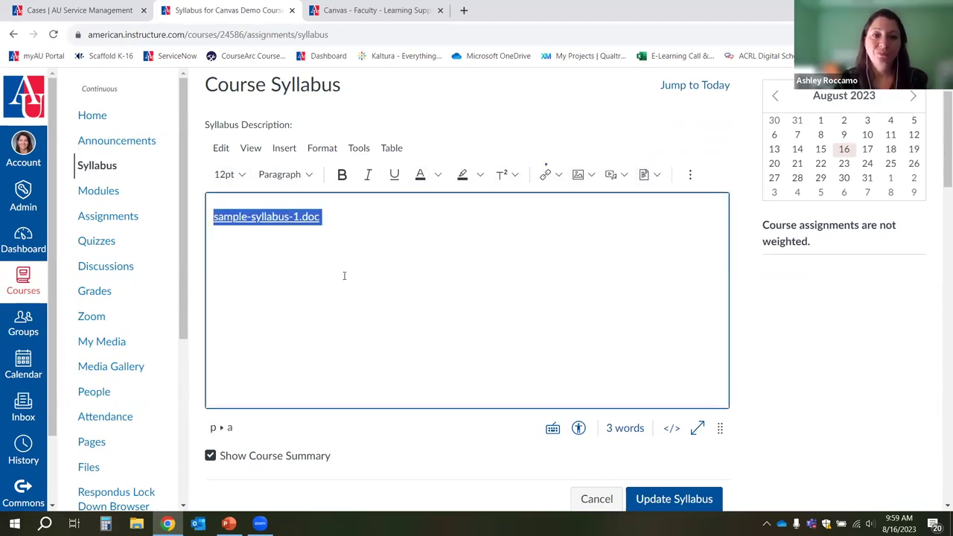
pyautogui.press('Delete')
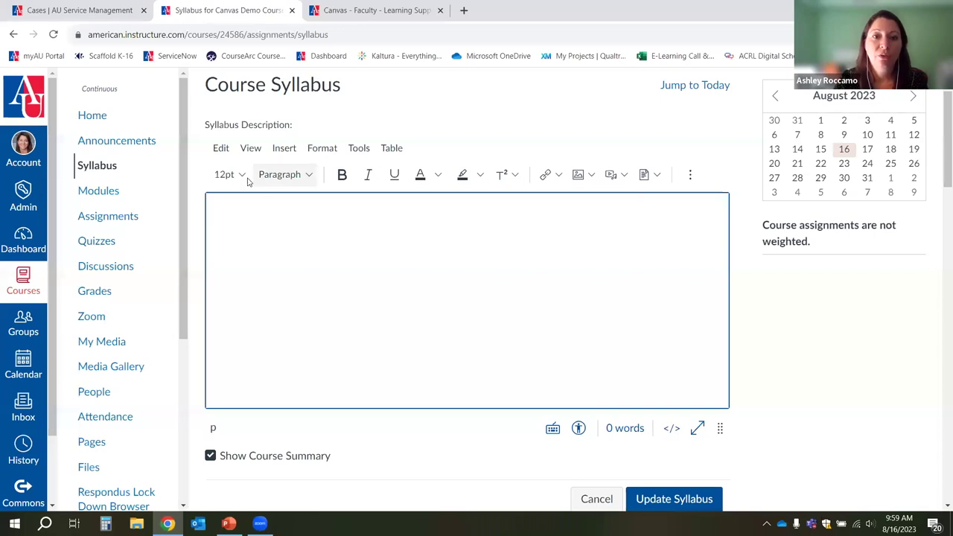
# Check the syllabus editor's document insertion options and reveal its additional formatting tools.
pyautogui.click(644, 182)
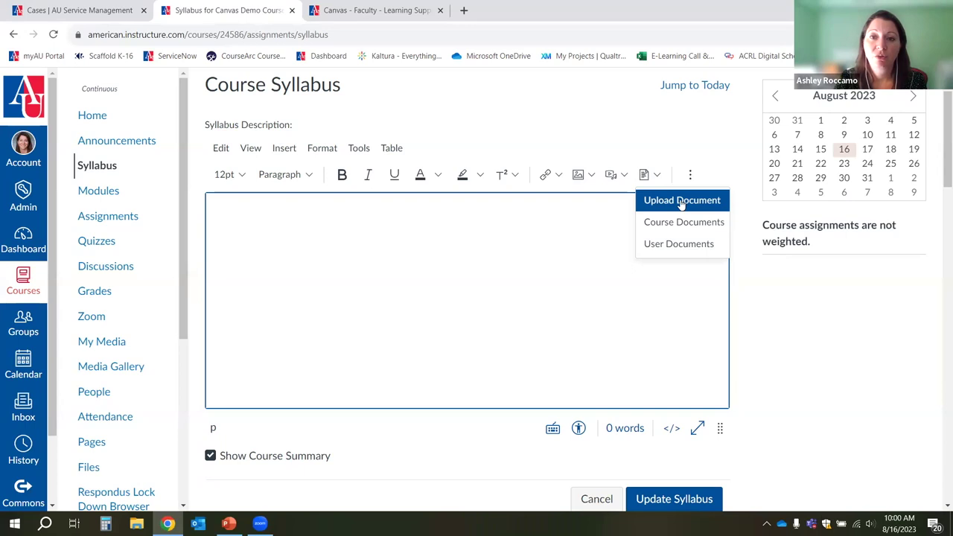
pyautogui.click(633, 208)
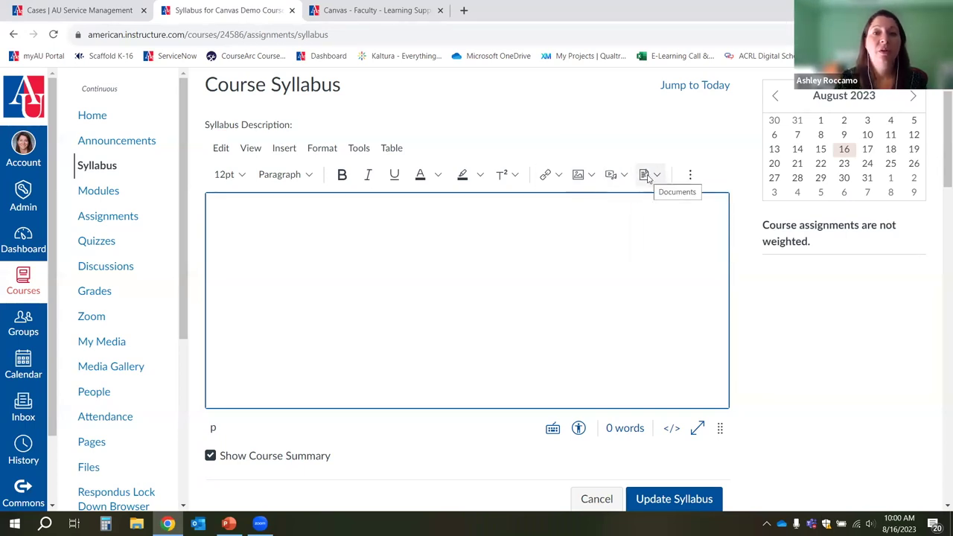
pyautogui.click(689, 175)
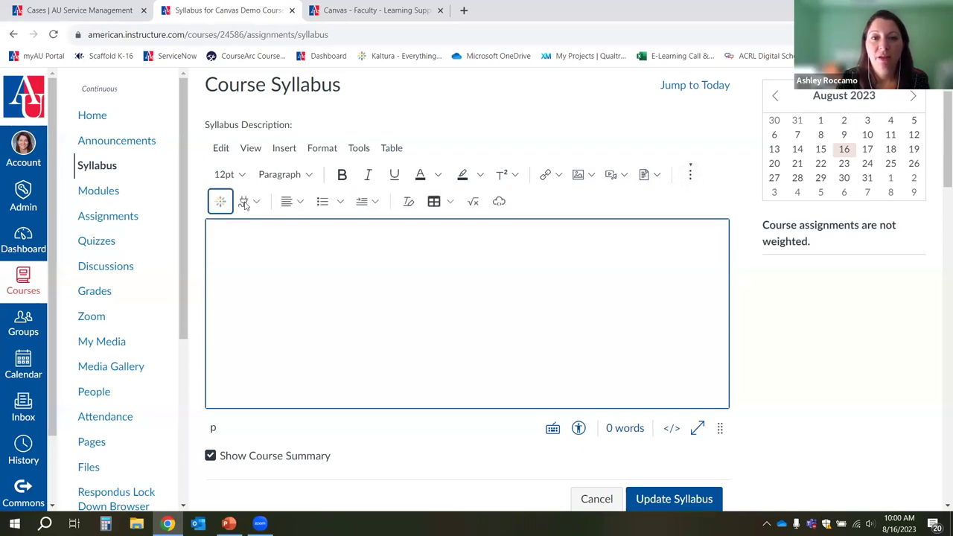
# Upload the Sandbox Syllabus document from the Desktop's Canvas Training folder into the syllabus description and save the syllabus.
pyautogui.click(644, 177)
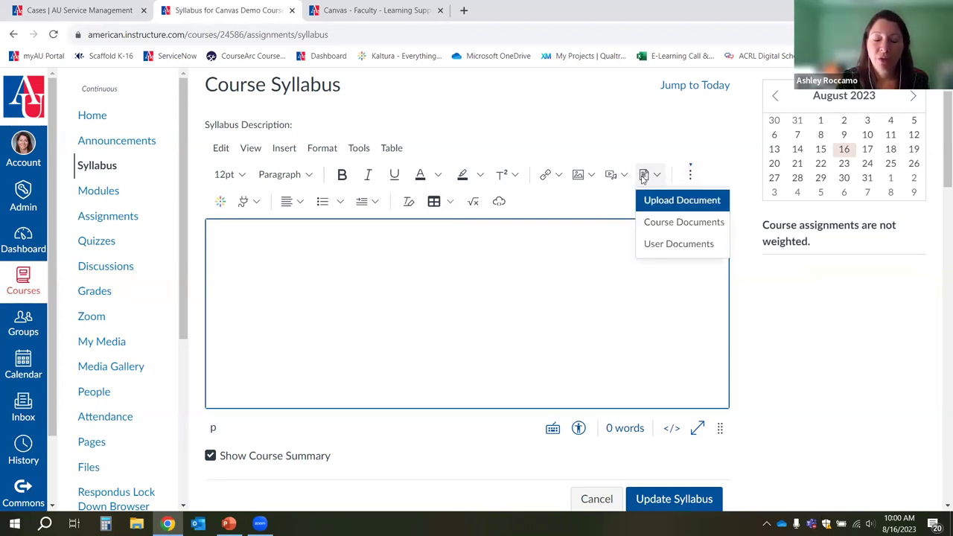
pyautogui.click(674, 201)
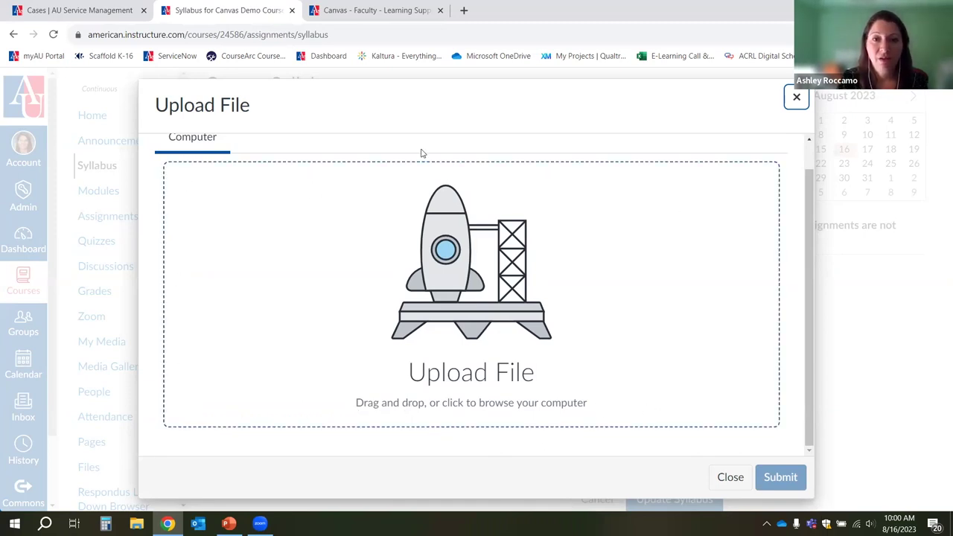
pyautogui.click(470, 281)
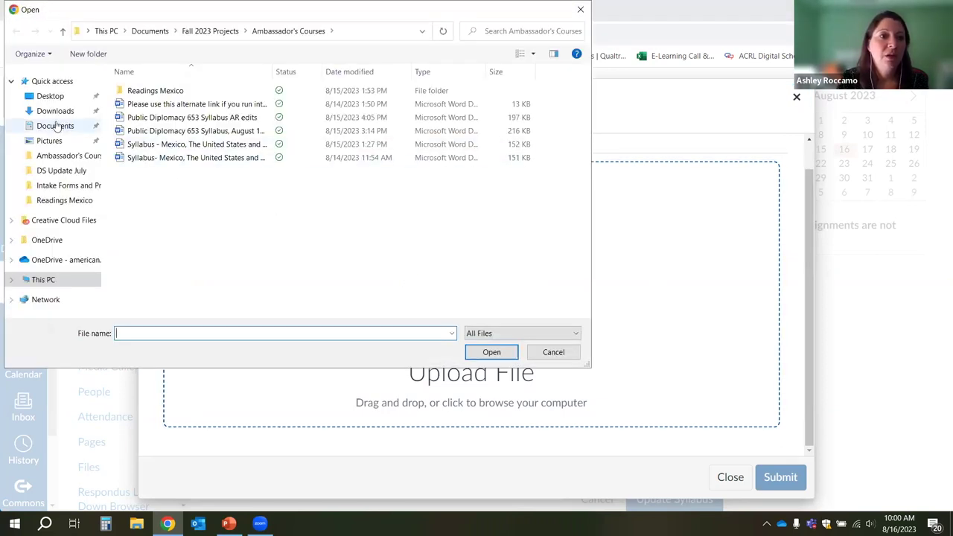
pyautogui.click(50, 96)
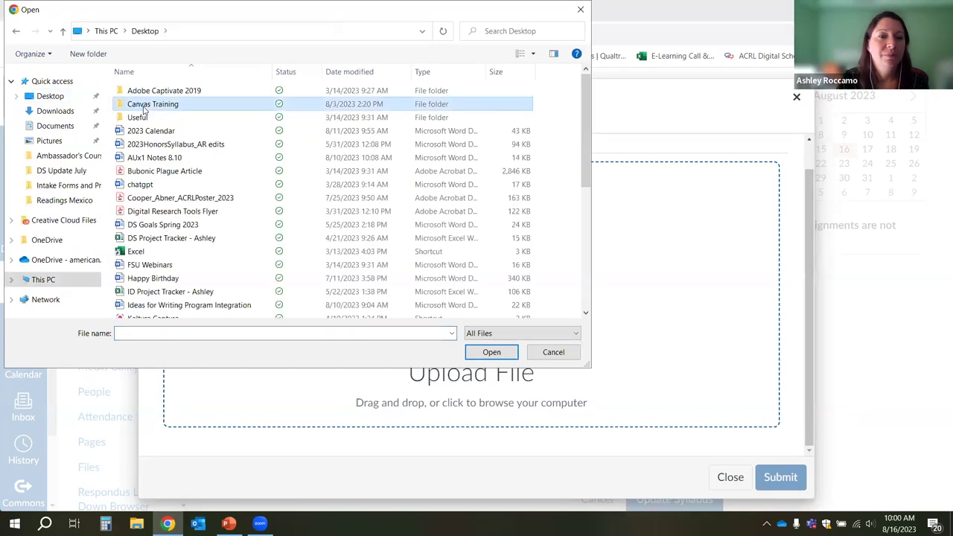
pyautogui.doubleClick(141, 103)
pyautogui.click(160, 198)
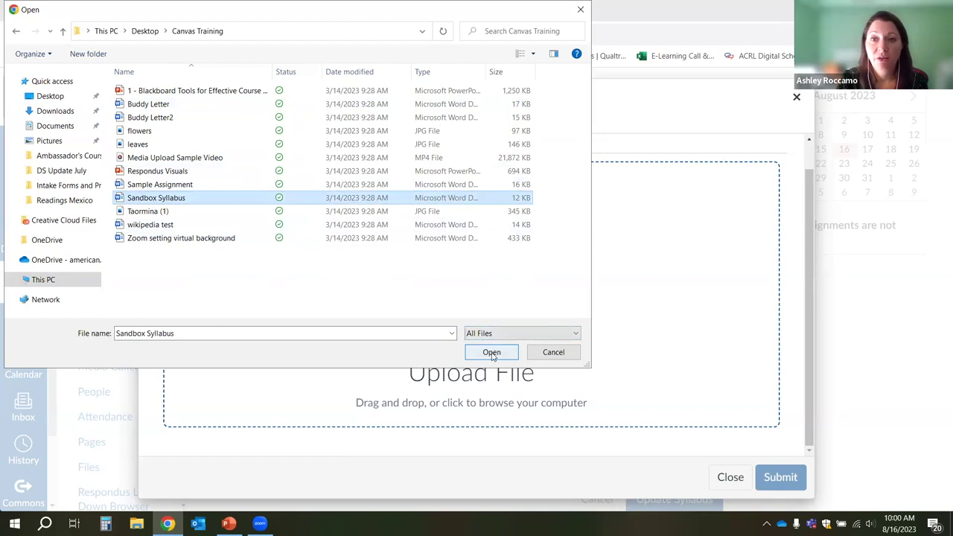
pyautogui.click(514, 356)
pyautogui.click(776, 476)
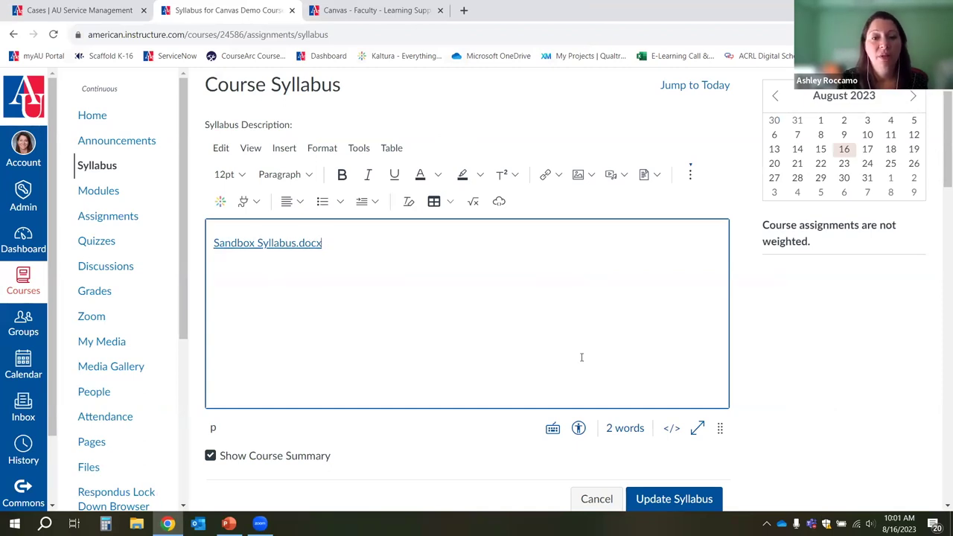
pyautogui.scroll(-1, 576, 358)
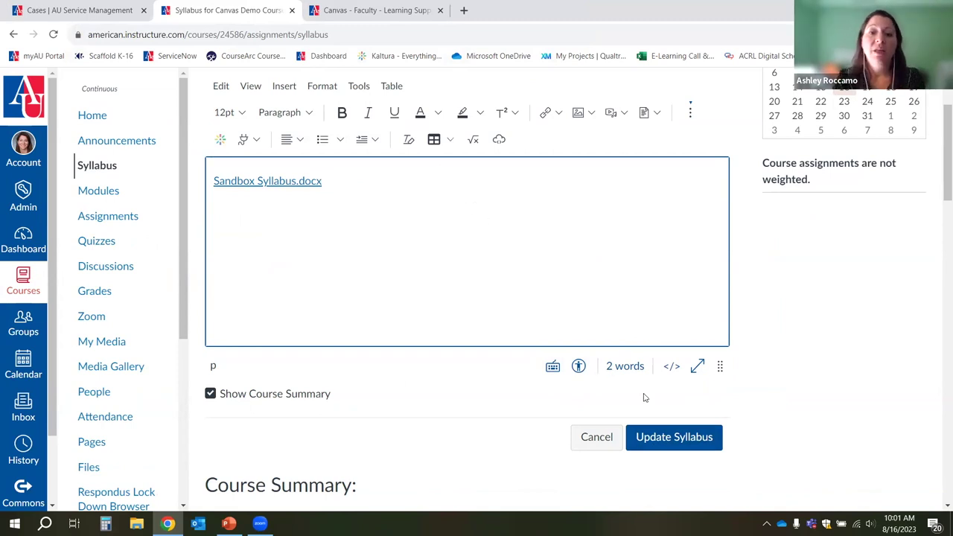
pyautogui.click(680, 437)
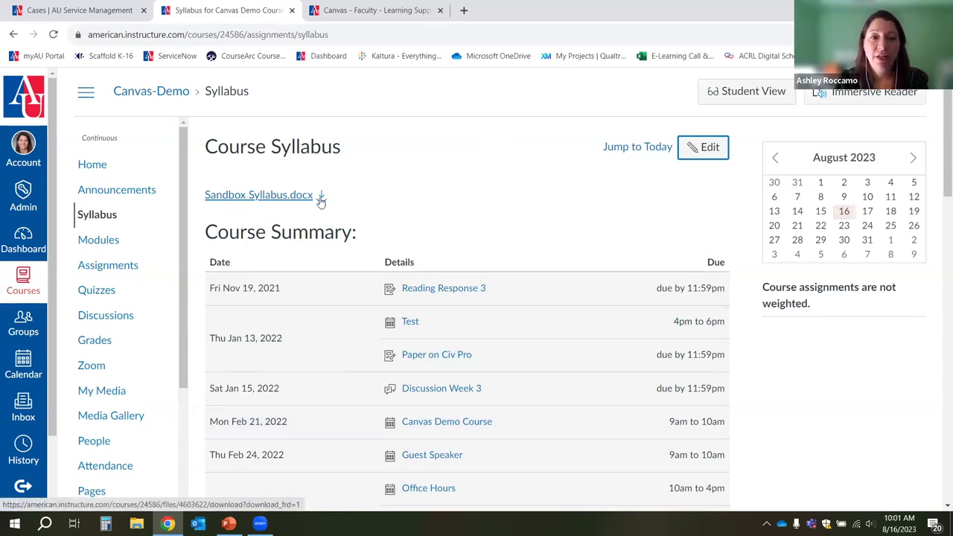
# Preview the linked Sandbox Syllabus.docx on the syllabus page, read through it and close the preview.
pyautogui.click(283, 198)
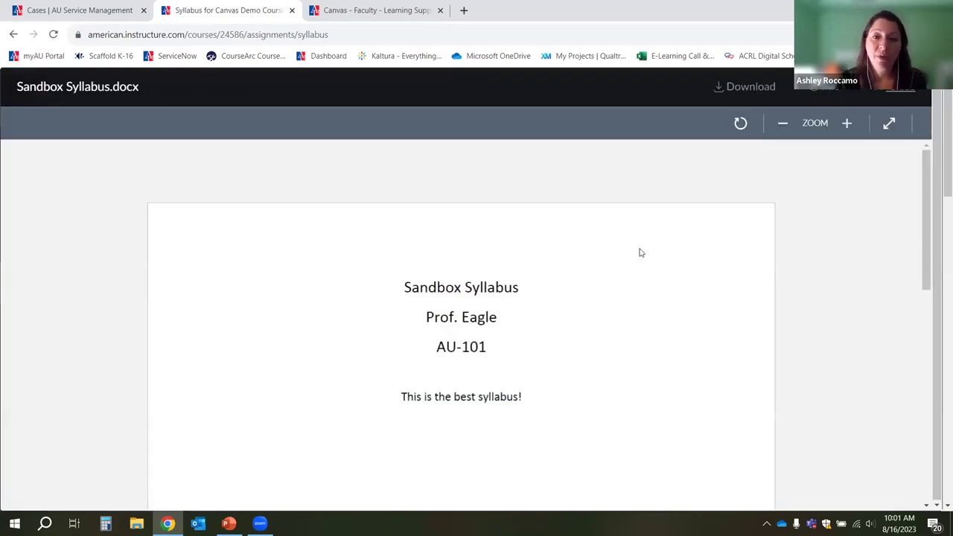
pyautogui.scroll(-5, 638, 253)
pyautogui.scroll(4, 642, 250)
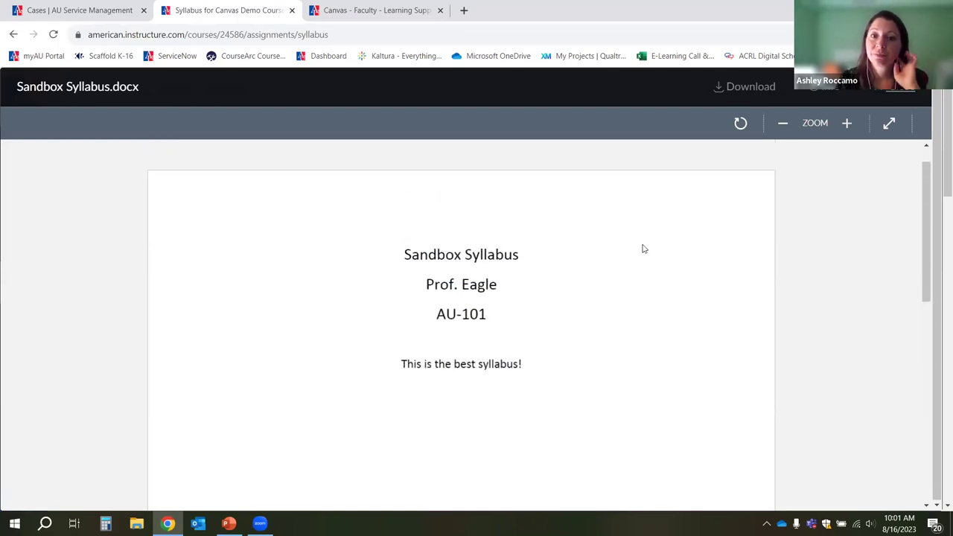
pyautogui.scroll(1, 644, 249)
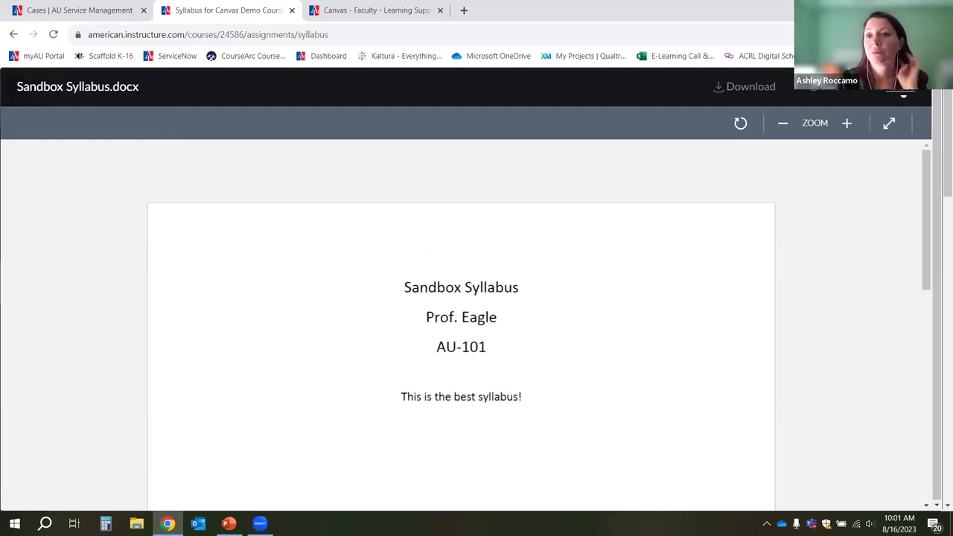
pyautogui.click(898, 93)
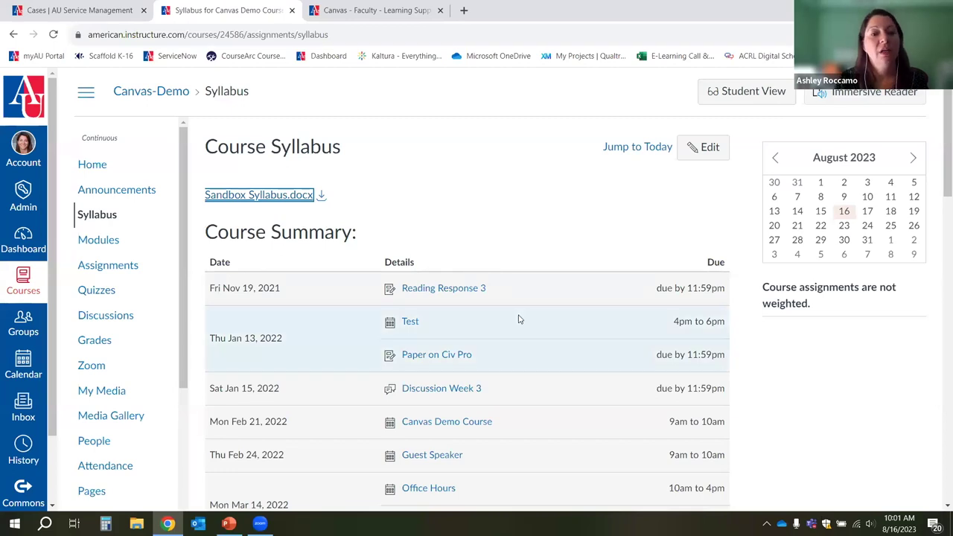
# Review the course summary's dated assignments and events, and check June 23 in the syllabus calendar for June 2023.
pyautogui.scroll(-4, 527, 314)
pyautogui.scroll(-1, 529, 313)
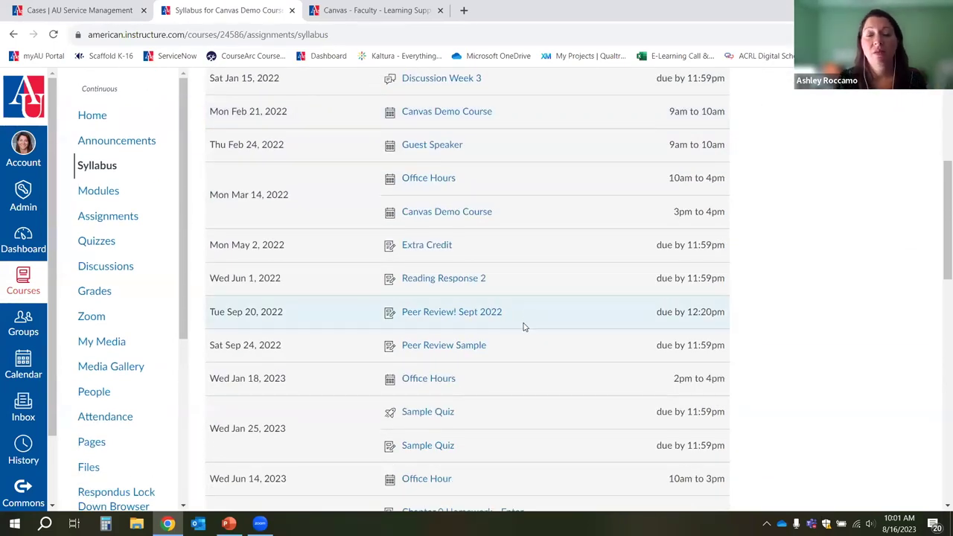
pyautogui.scroll(3, 524, 325)
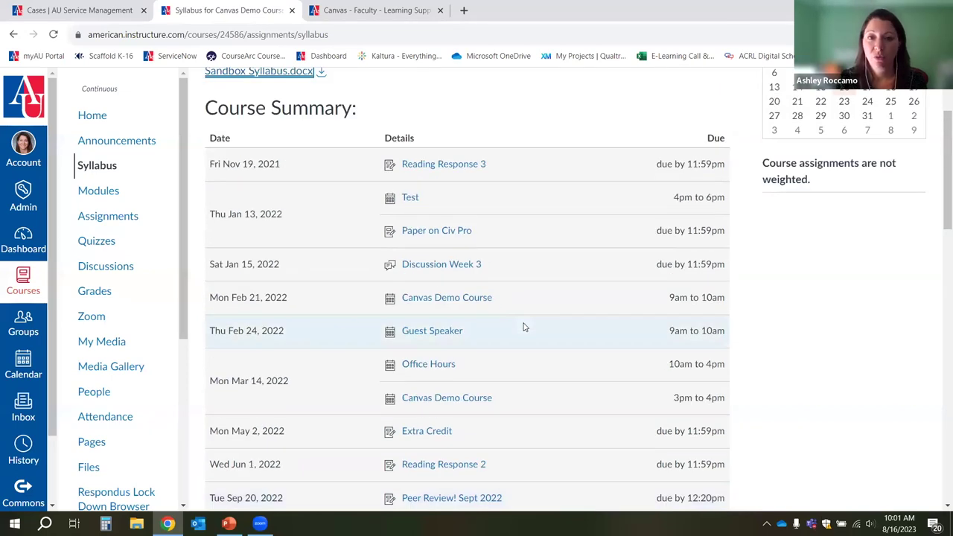
pyautogui.scroll(1, 523, 325)
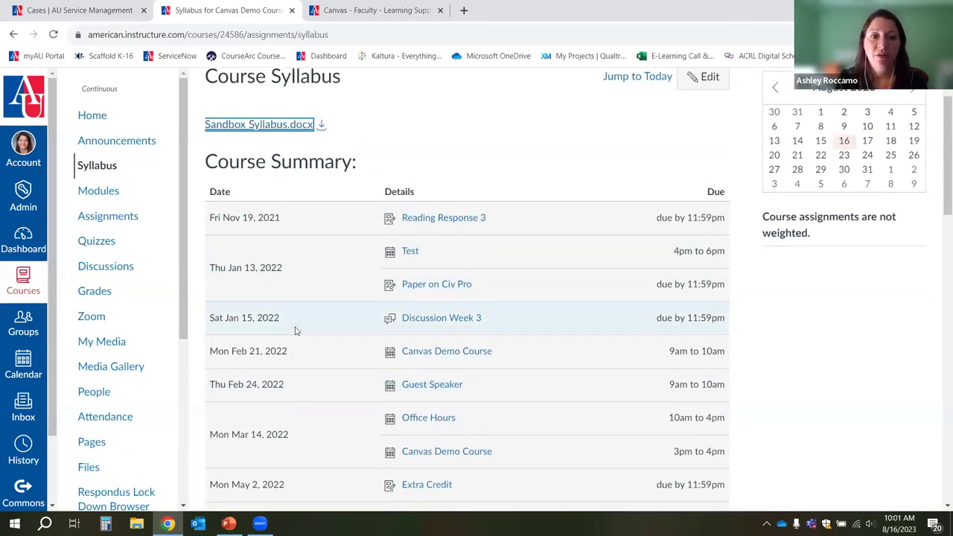
pyautogui.scroll(-3, 295, 331)
pyautogui.scroll(5, 309, 330)
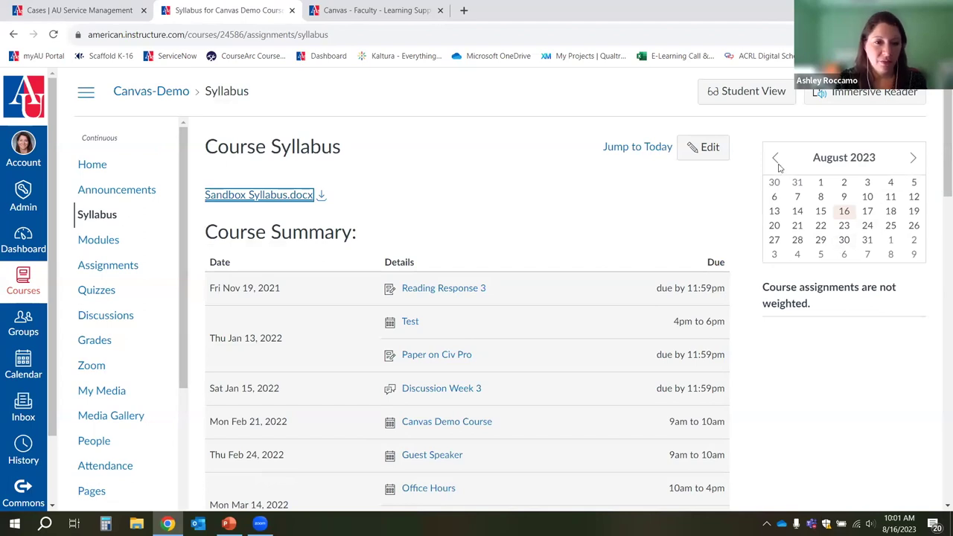
pyautogui.scroll(-10, 551, 291)
pyautogui.scroll(10, 551, 291)
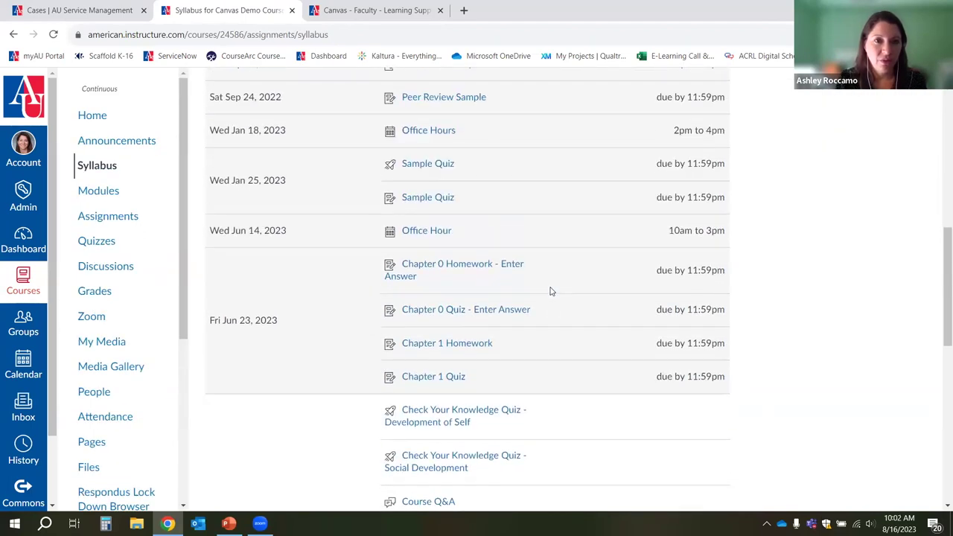
pyautogui.scroll(5, 787, 183)
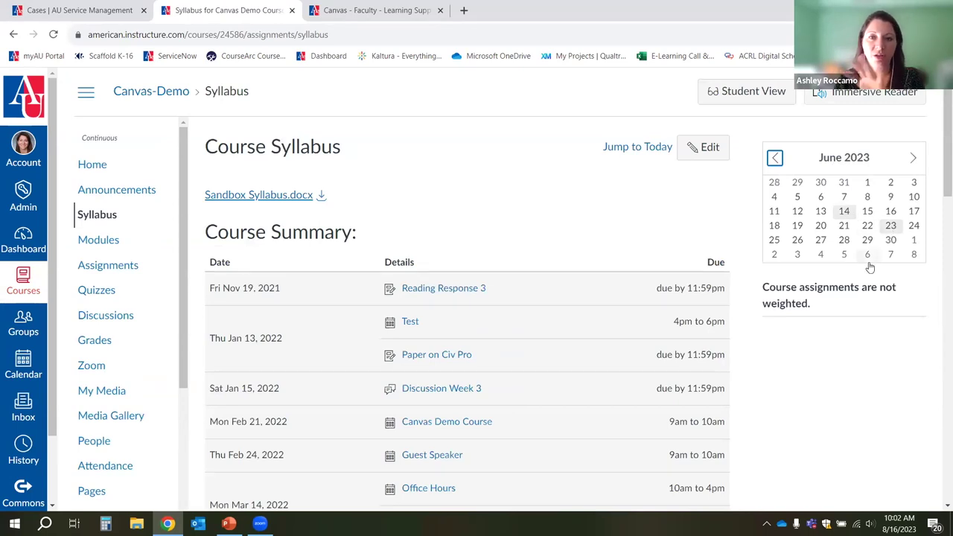
pyautogui.click(888, 226)
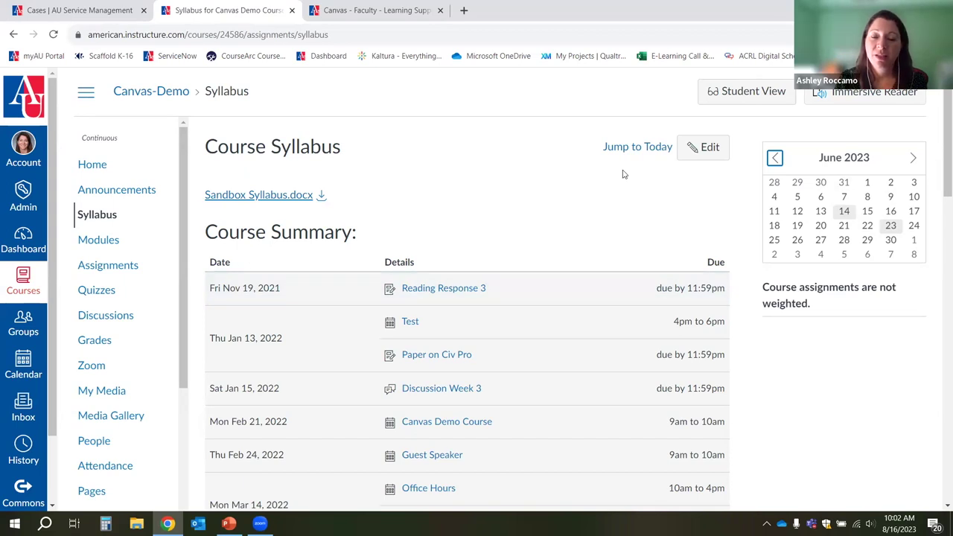
# Edit the syllabus to turn off Show Course Summary and save the change.
pyautogui.click(694, 150)
pyautogui.scroll(-3, 436, 340)
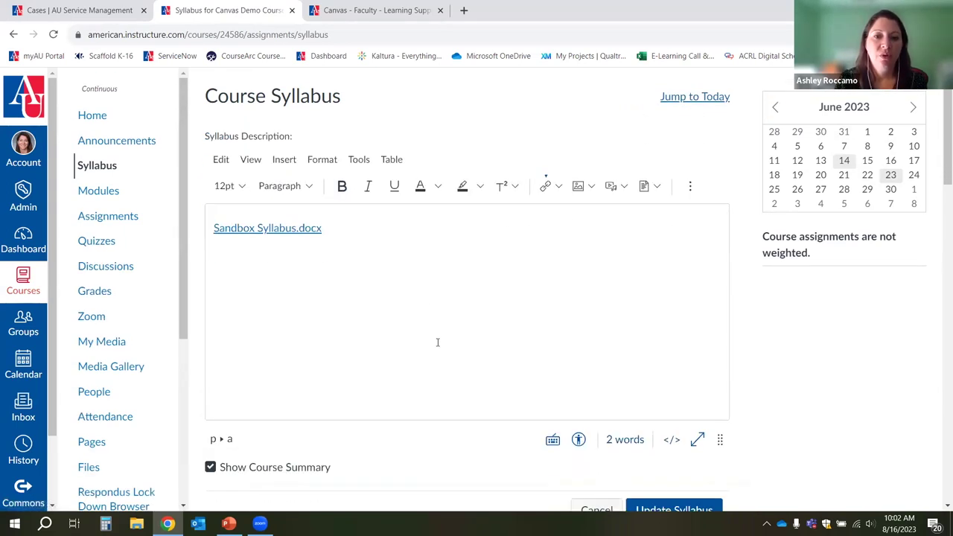
pyautogui.click(212, 334)
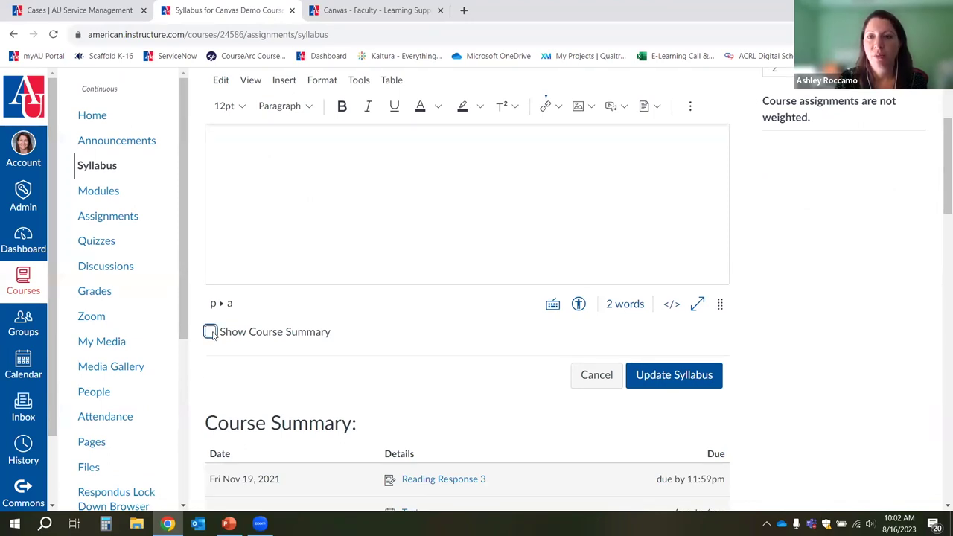
pyautogui.click(672, 380)
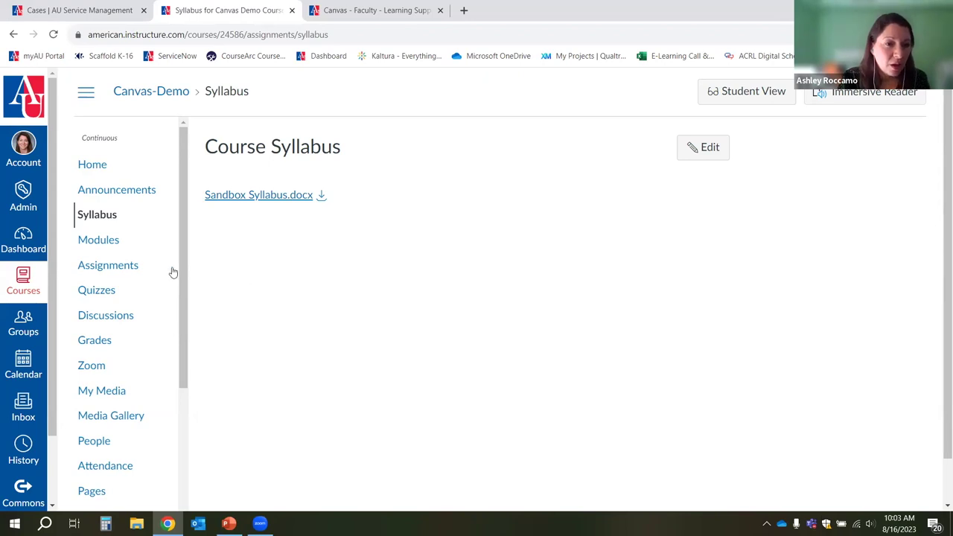
# Open the course's Modules page and examine how the Week 1 to Week 4 modules and their items are organized.
pyautogui.click(102, 246)
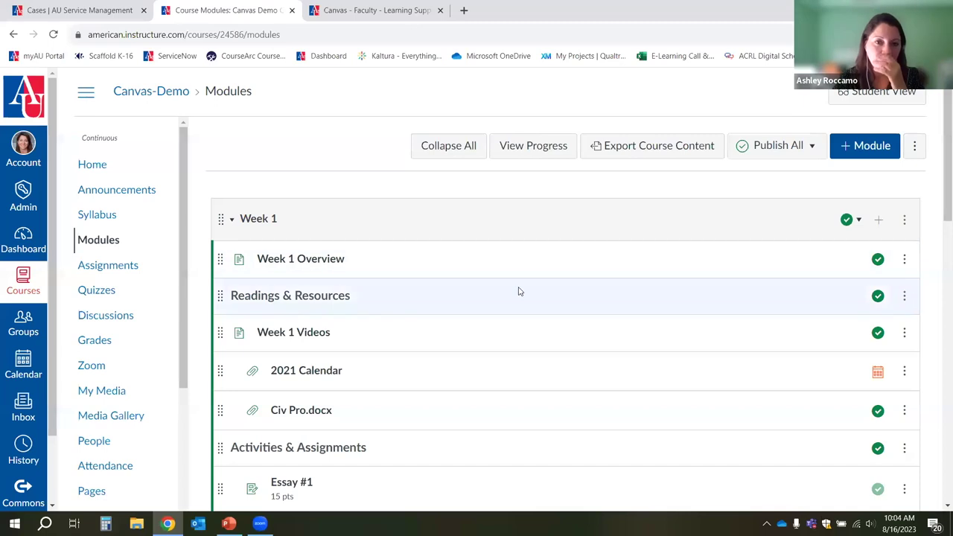
pyautogui.scroll(-3, 424, 238)
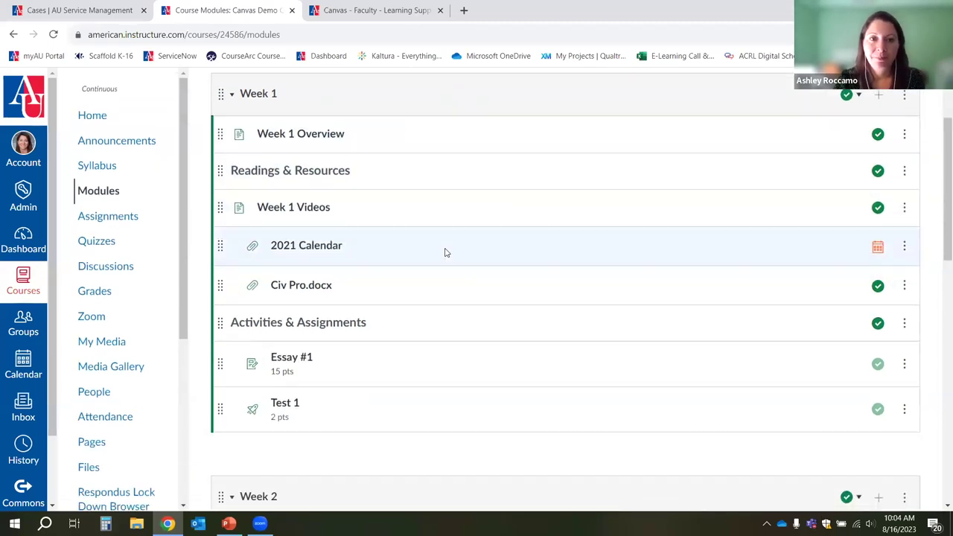
pyautogui.scroll(-5, 444, 252)
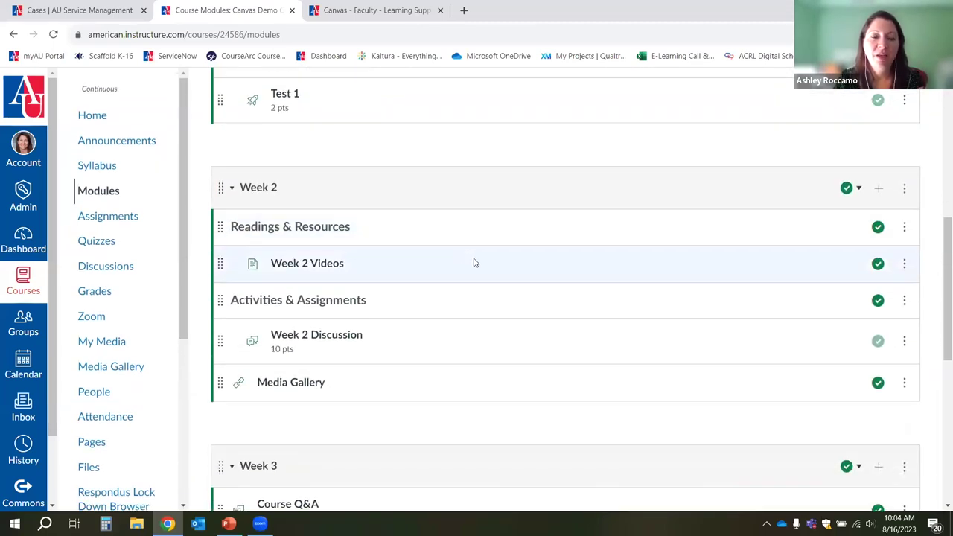
pyautogui.scroll(-5, 481, 267)
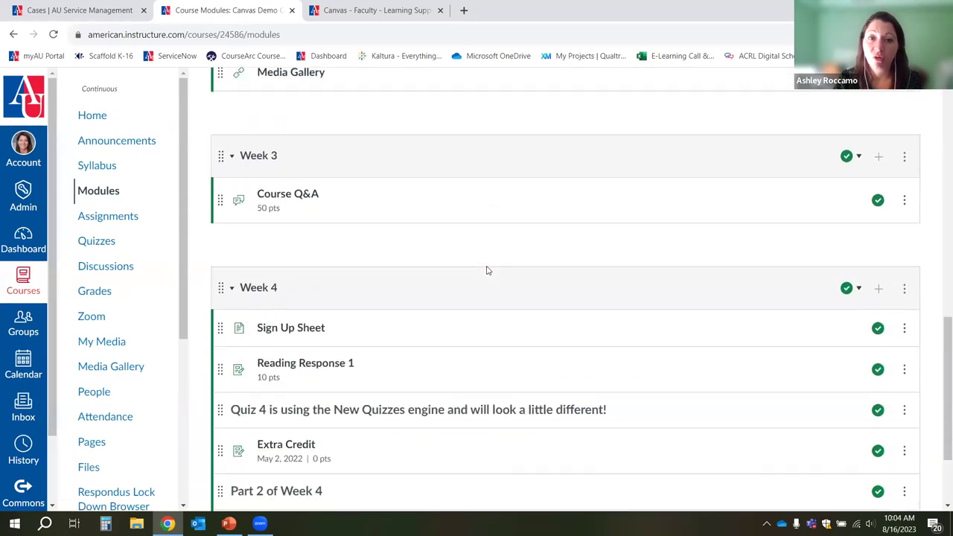
pyautogui.scroll(7, 489, 271)
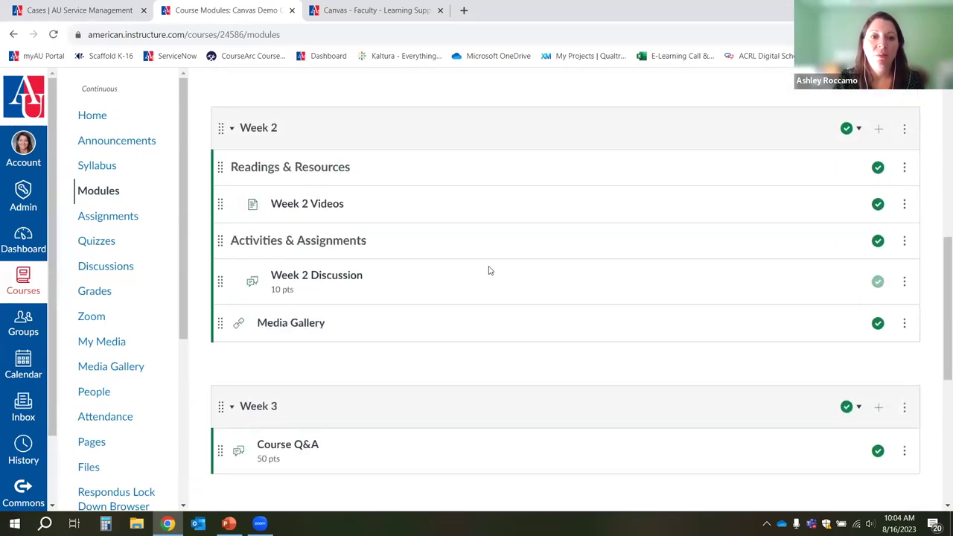
pyautogui.scroll(4, 488, 271)
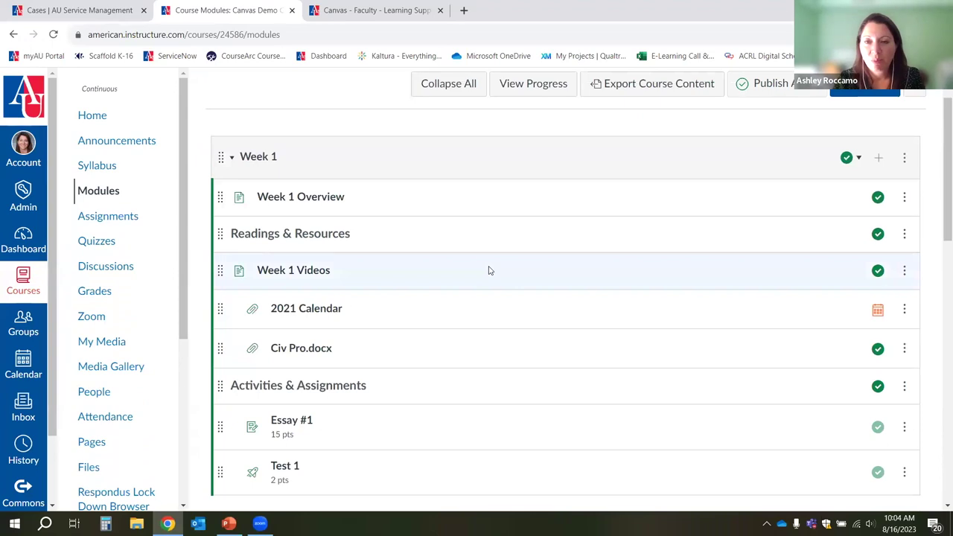
pyautogui.scroll(1, 488, 271)
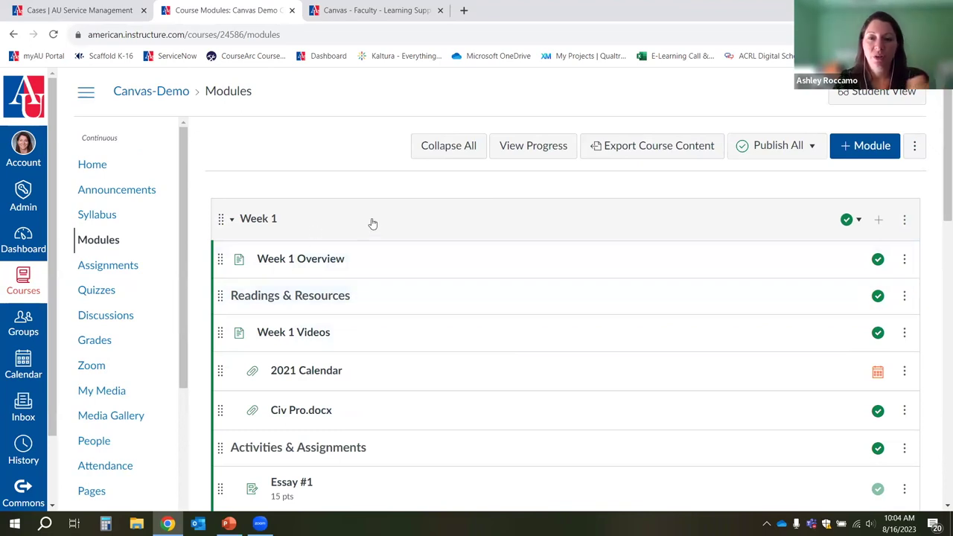
pyautogui.scroll(-4, 391, 228)
pyautogui.scroll(-1, 392, 231)
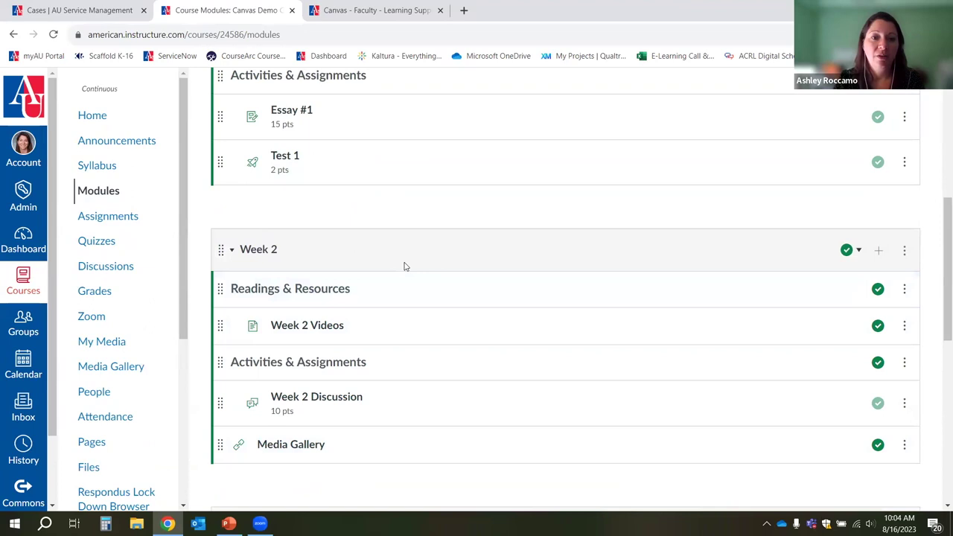
pyautogui.scroll(-3, 350, 268)
pyautogui.scroll(-1, 387, 313)
pyautogui.scroll(-1, 401, 364)
pyautogui.scroll(-1, 491, 338)
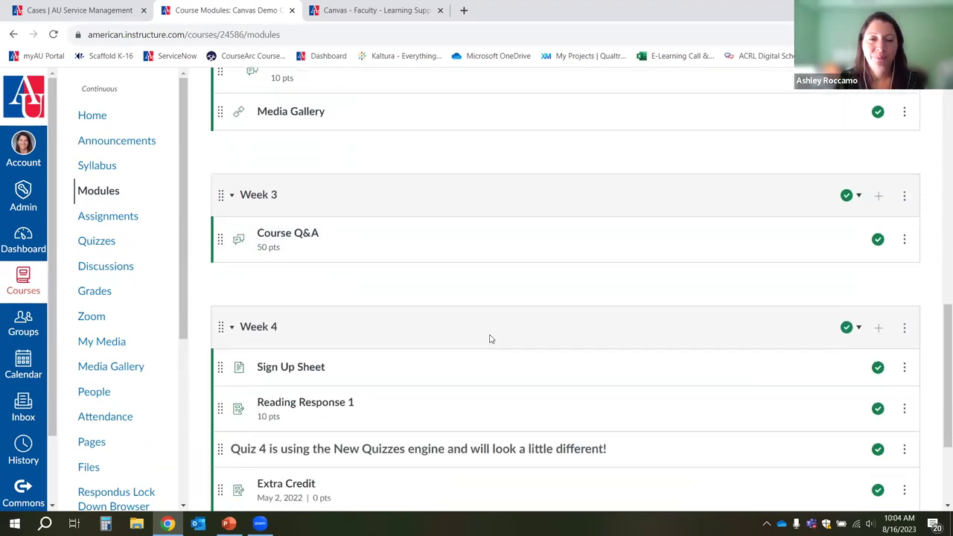
pyautogui.scroll(3, 551, 322)
pyautogui.scroll(8, 551, 322)
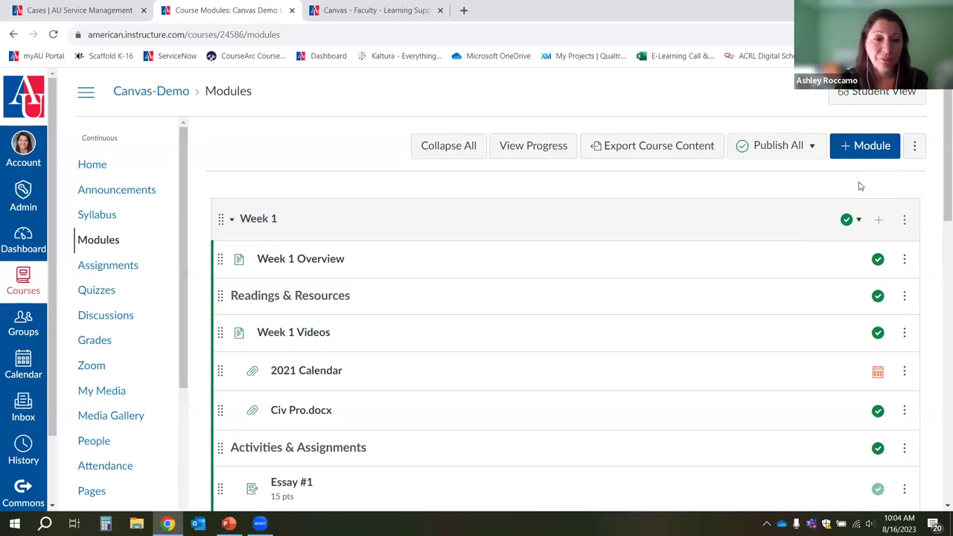
# Add a new module named "Sample module" to the course.
pyautogui.click(870, 145)
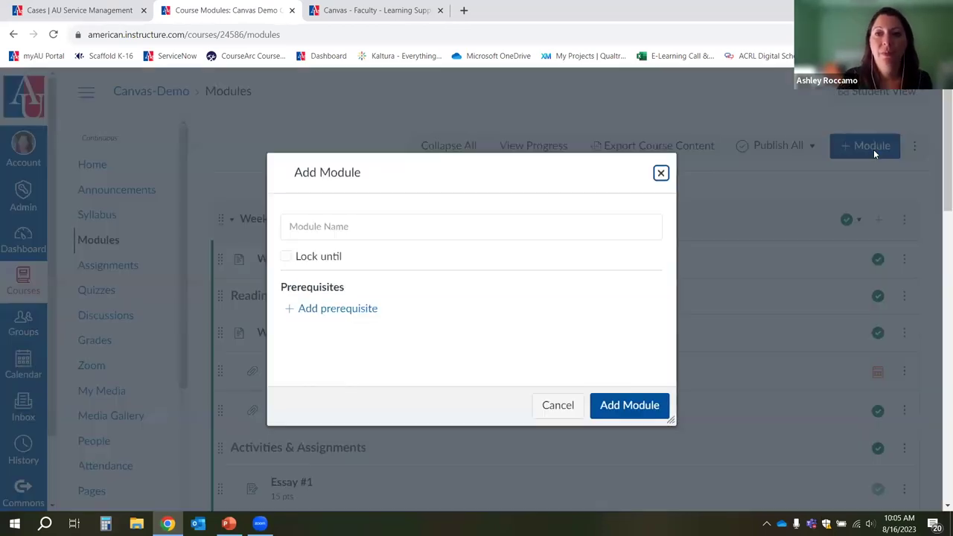
pyautogui.click(445, 223)
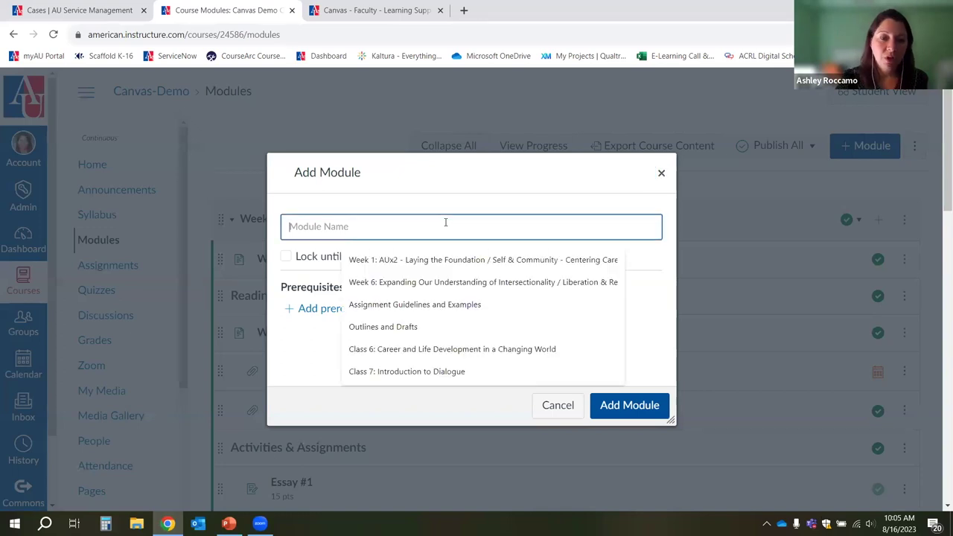
pyautogui.write('Sample module')
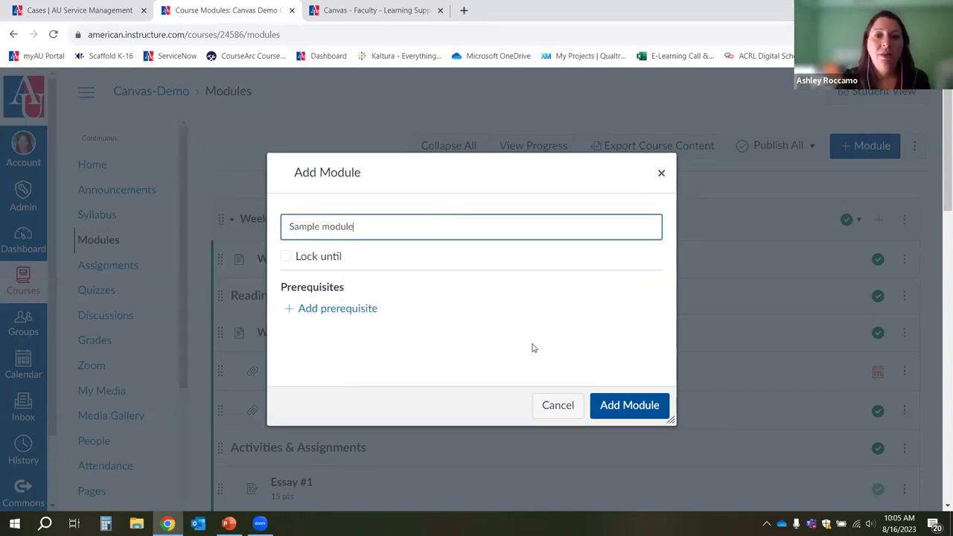
pyautogui.click(641, 410)
# Move the Sample module from the end of the module list to above Week 1.
pyautogui.moveTo(940, 144); pyautogui.dragTo(940, 455)
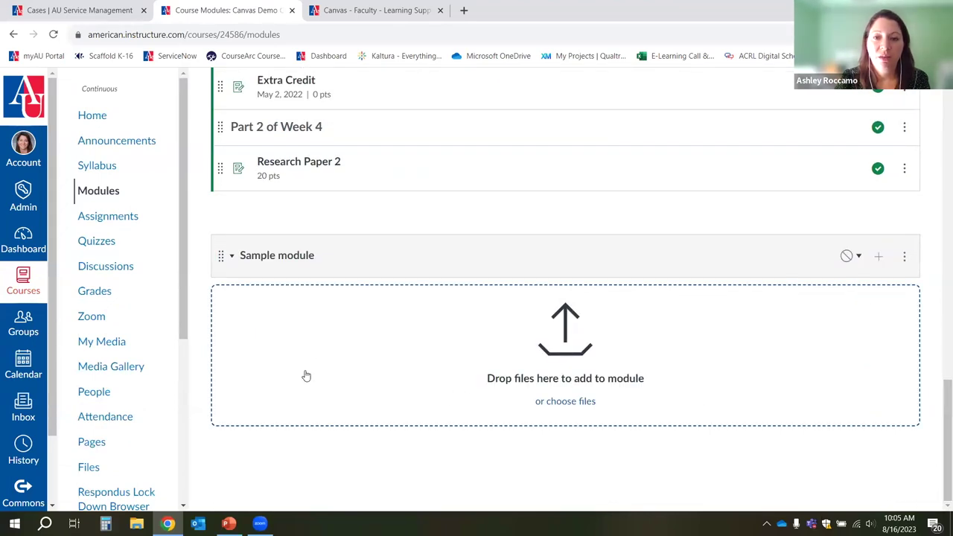
pyautogui.scroll(1, 240, 395)
pyautogui.moveTo(215, 317); pyautogui.dragTo(233, 219)
pyautogui.scroll(-1, 513, 215)
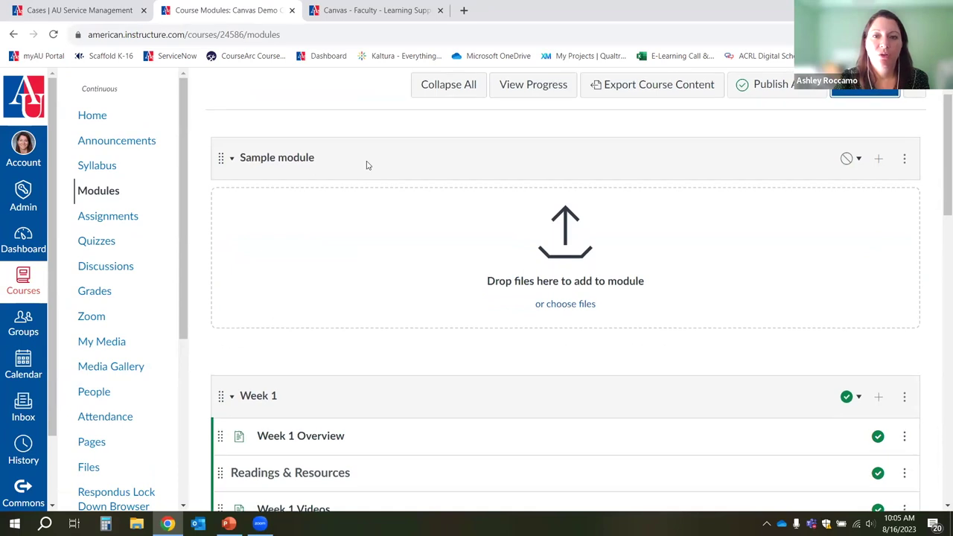
pyautogui.scroll(1, 357, 186)
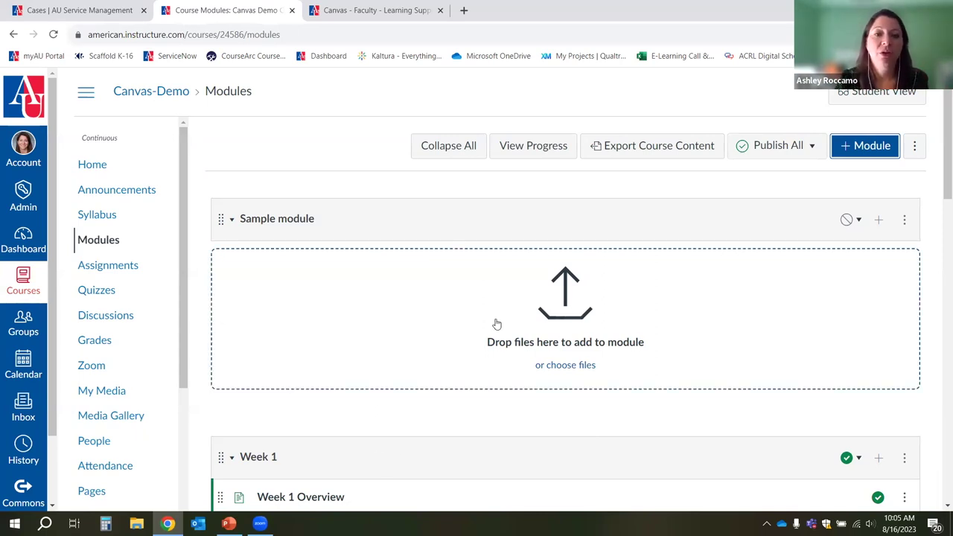
# Look at the file chooser for uploading files to the Sample module and cancel it.
pyautogui.click(573, 365)
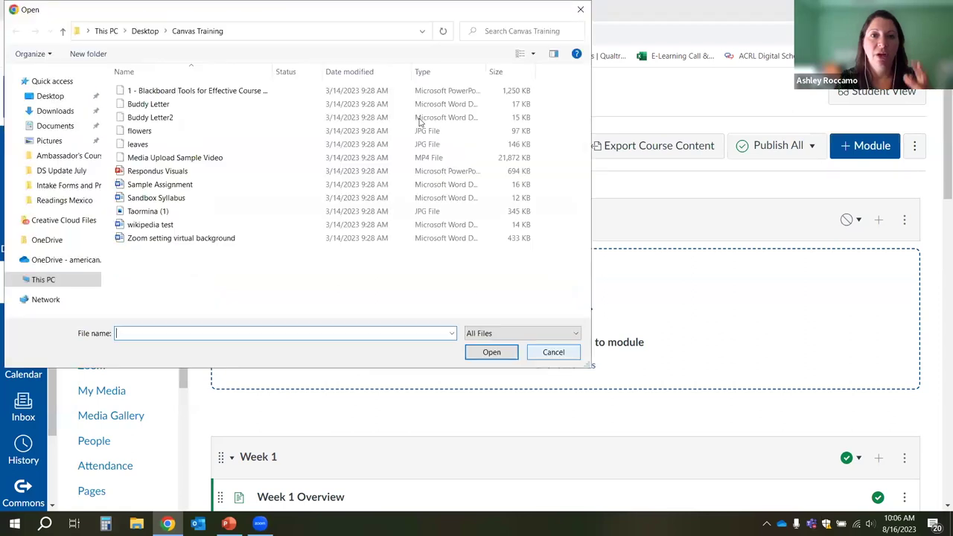
pyautogui.click(553, 352)
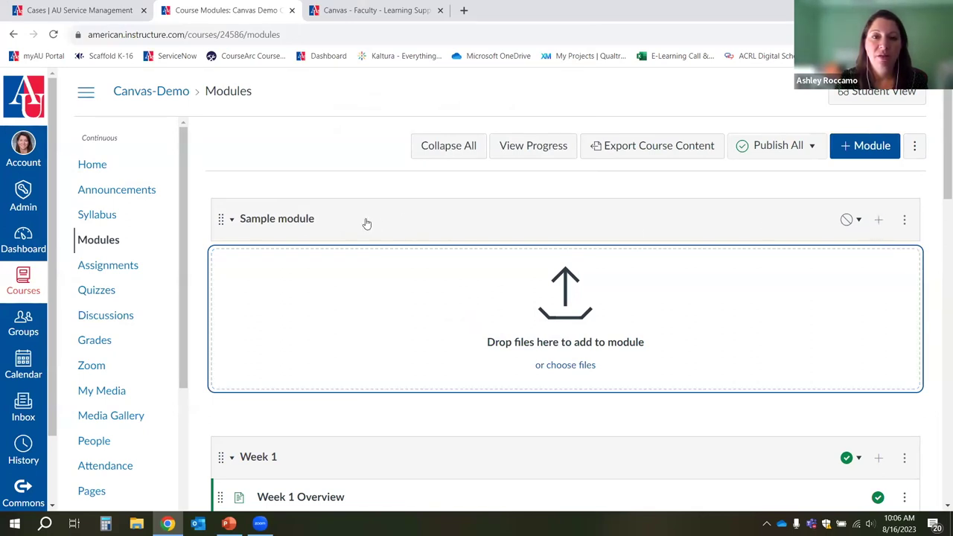
# Create a page named "New Page" as an item in the Sample module, without indentation.
pyautogui.click(878, 219)
pyautogui.click(377, 182)
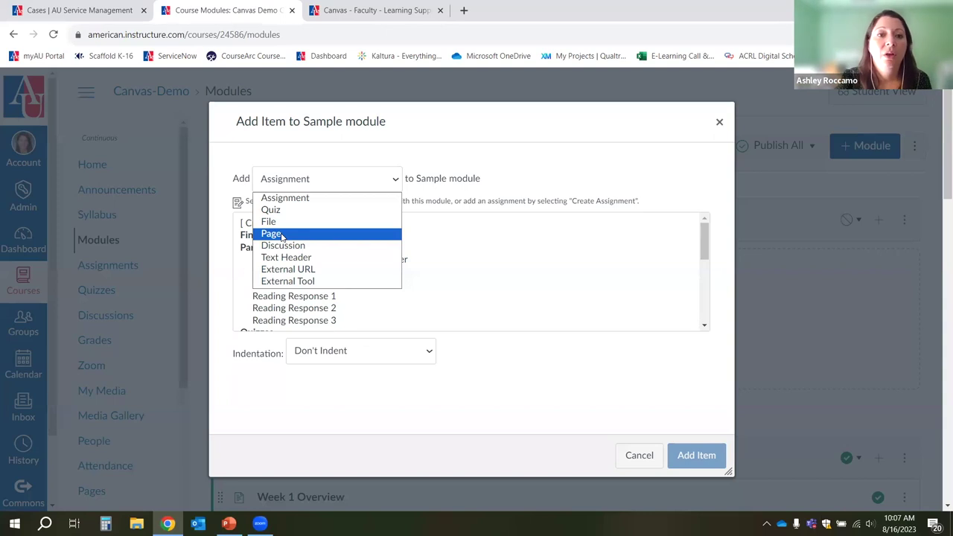
pyautogui.click(283, 235)
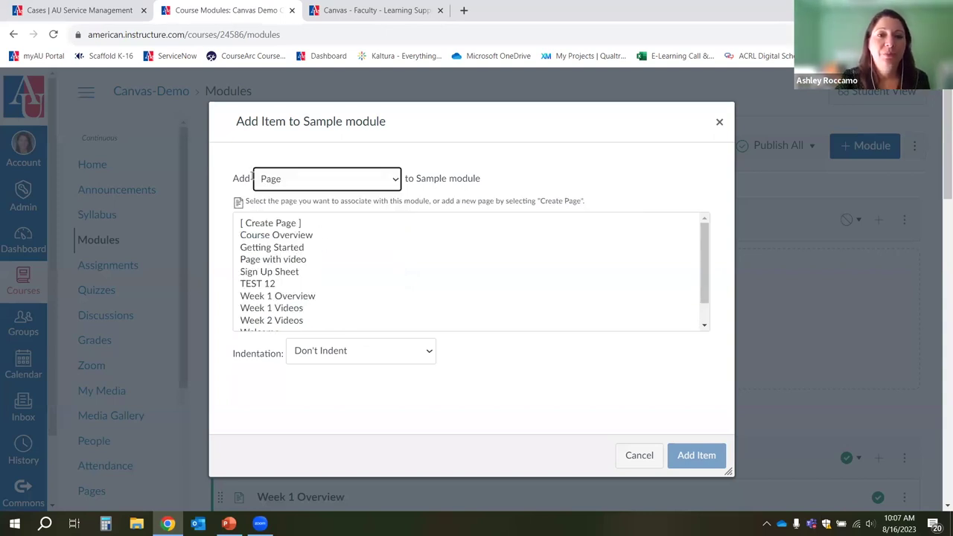
pyautogui.click(271, 181)
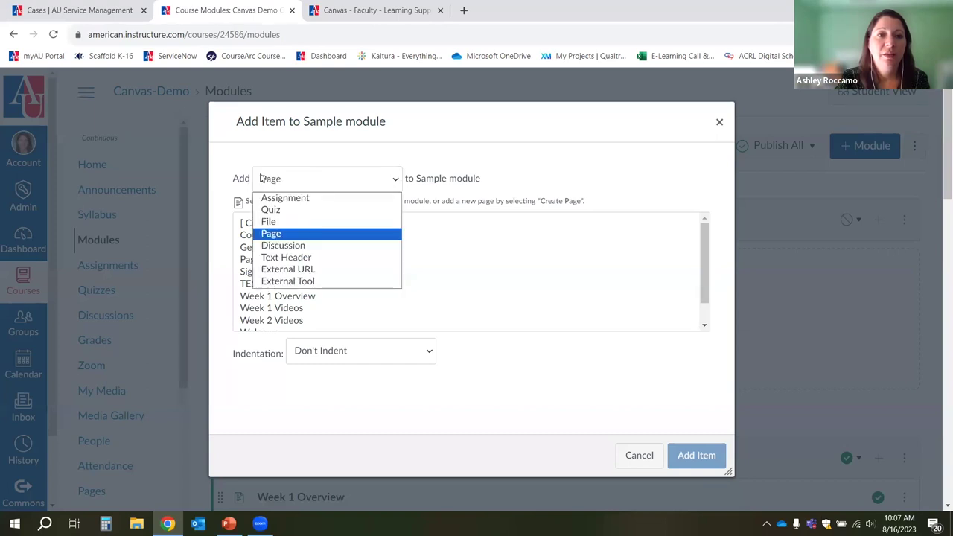
pyautogui.click(274, 235)
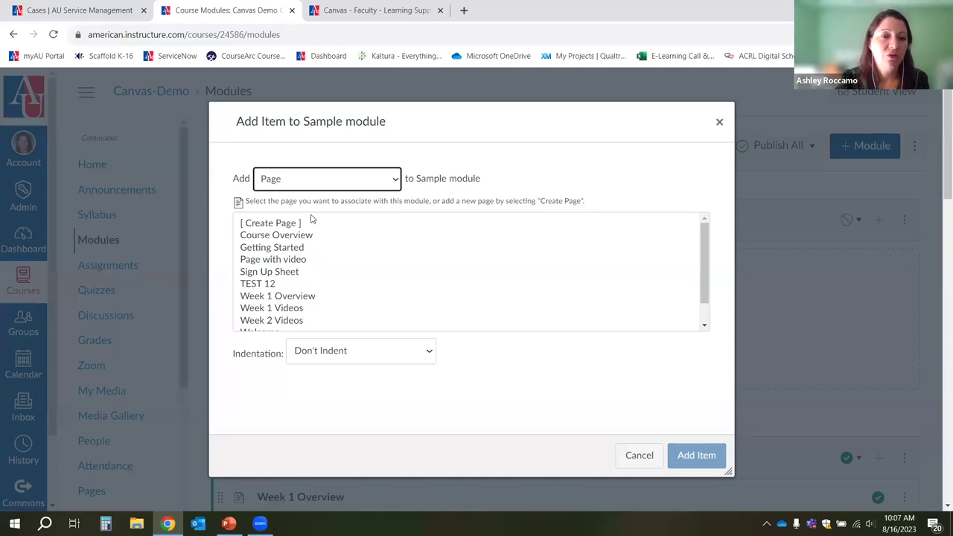
pyautogui.scroll(-1, 353, 264)
pyautogui.scroll(1, 355, 265)
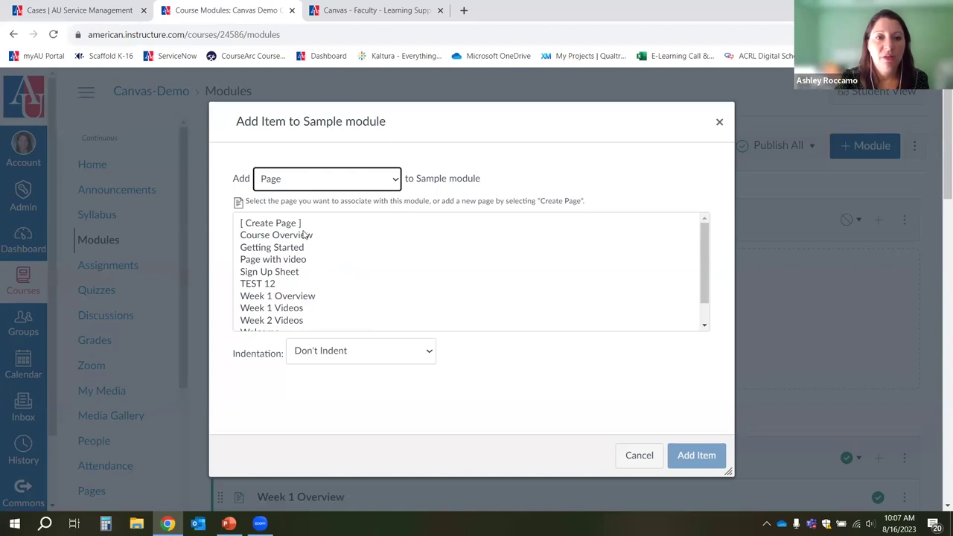
pyautogui.click(275, 223)
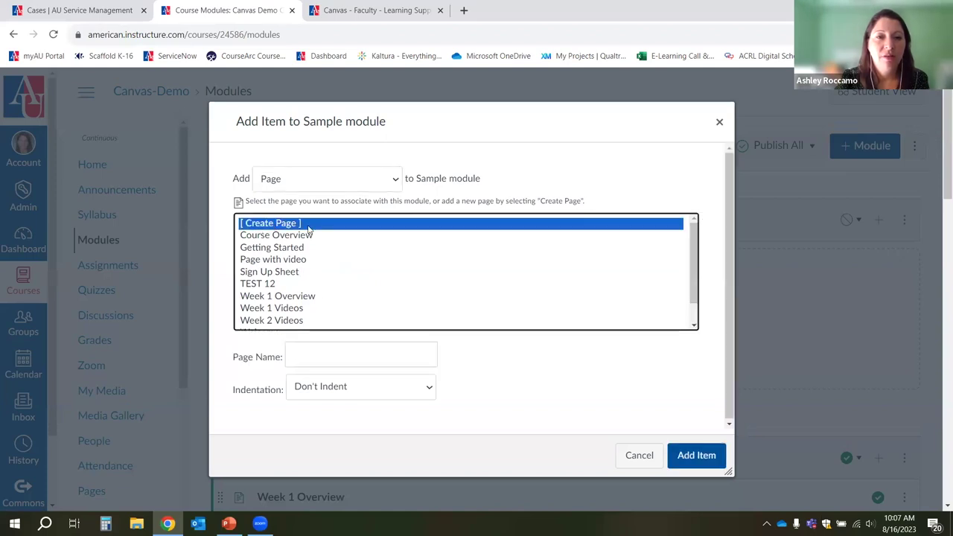
pyautogui.click(311, 343)
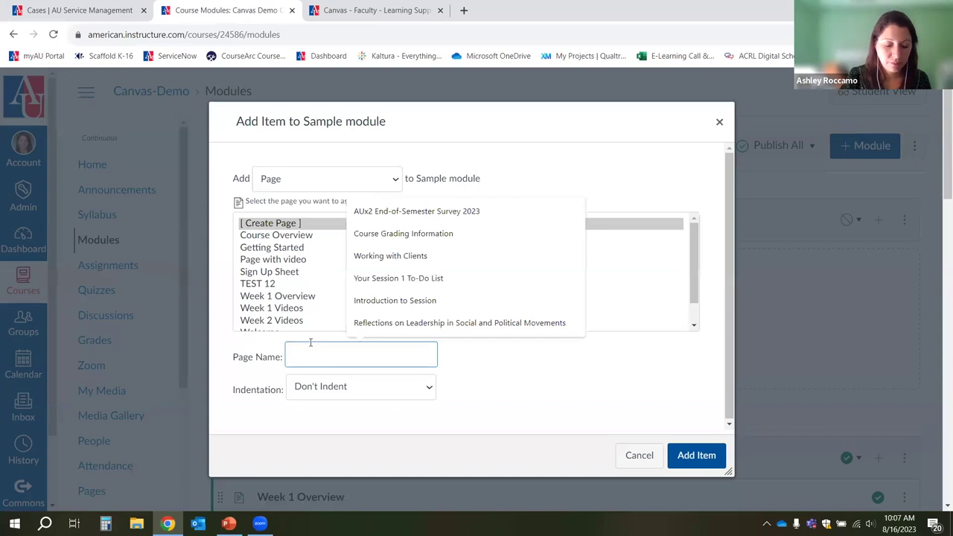
pyautogui.write('New Page')
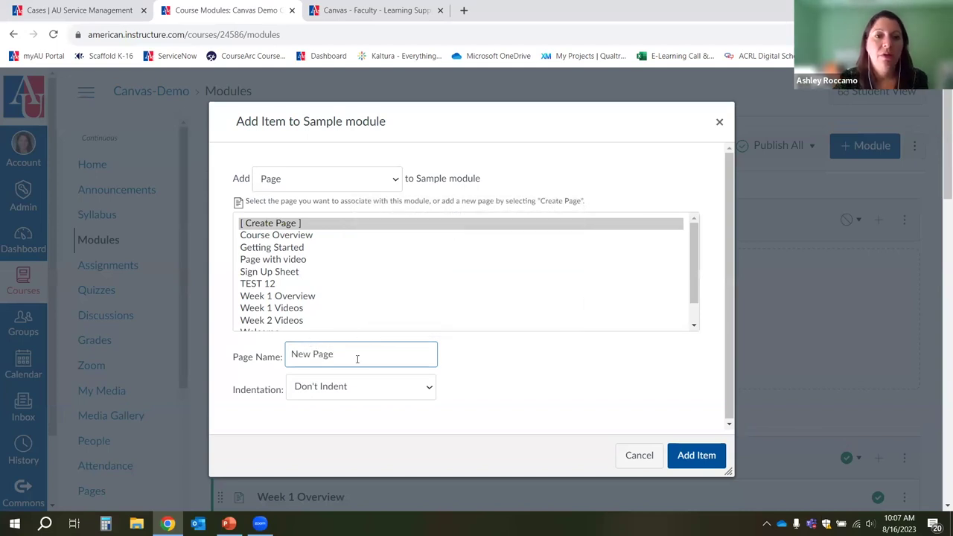
pyautogui.click(695, 455)
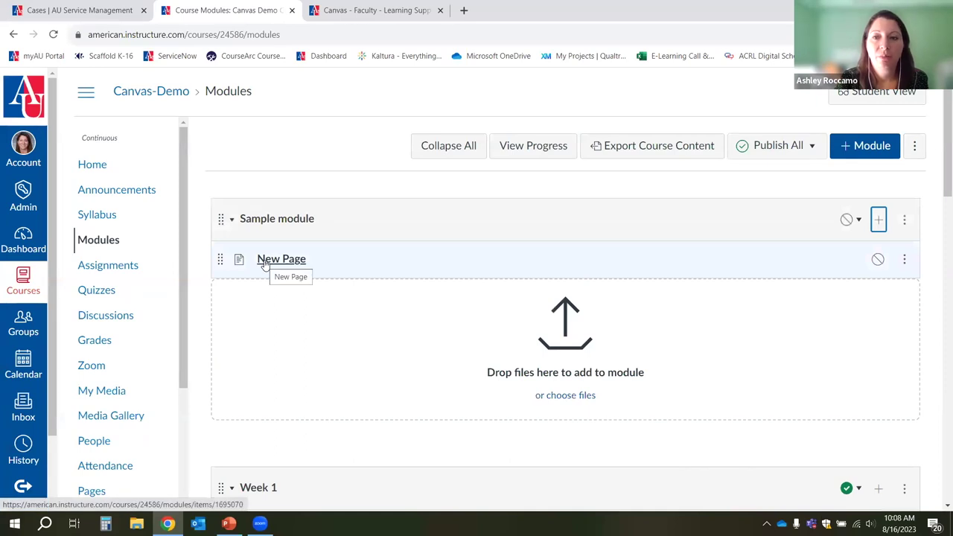
# Open New Page for editing and enter the body text "Please bring your laptops this week.".
pyautogui.rightClick(306, 266)
pyautogui.click(283, 259)
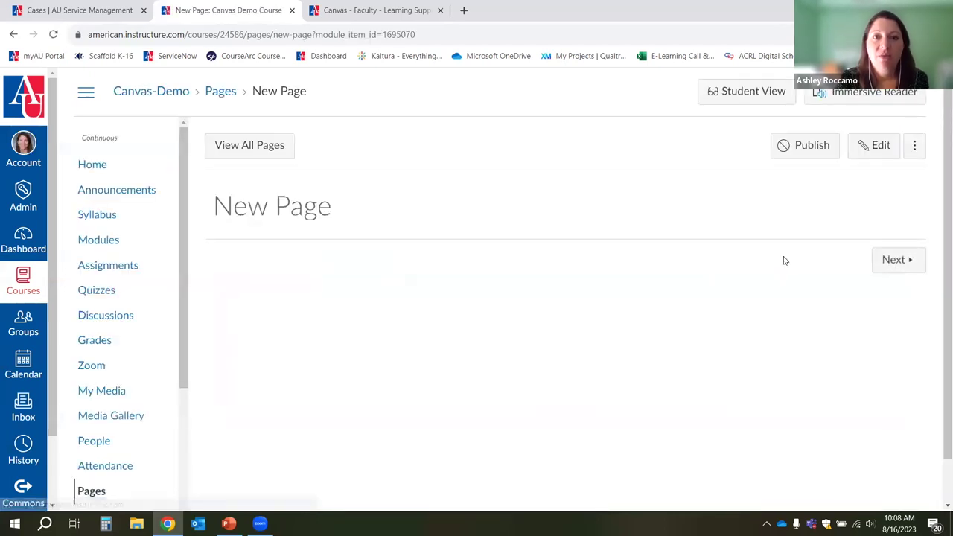
pyautogui.click(877, 146)
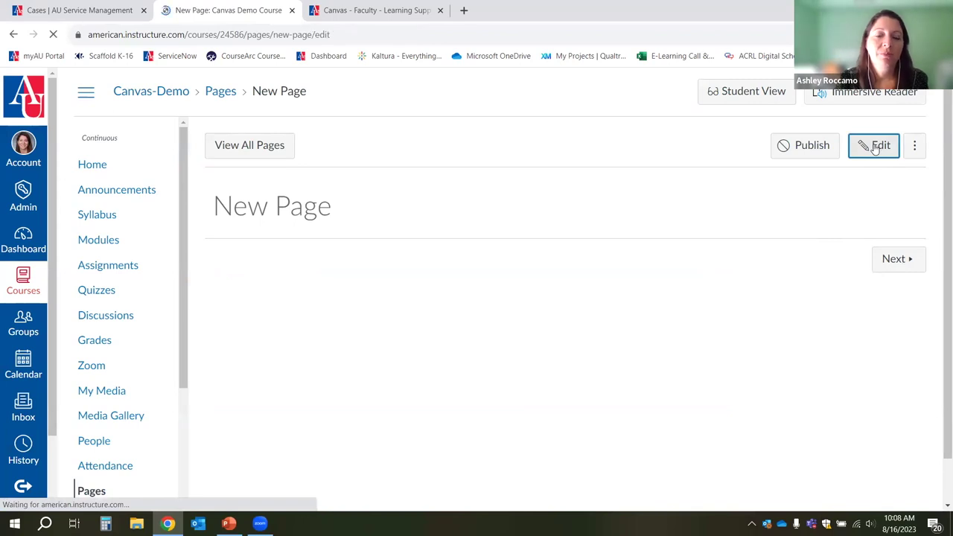
pyautogui.click(585, 305)
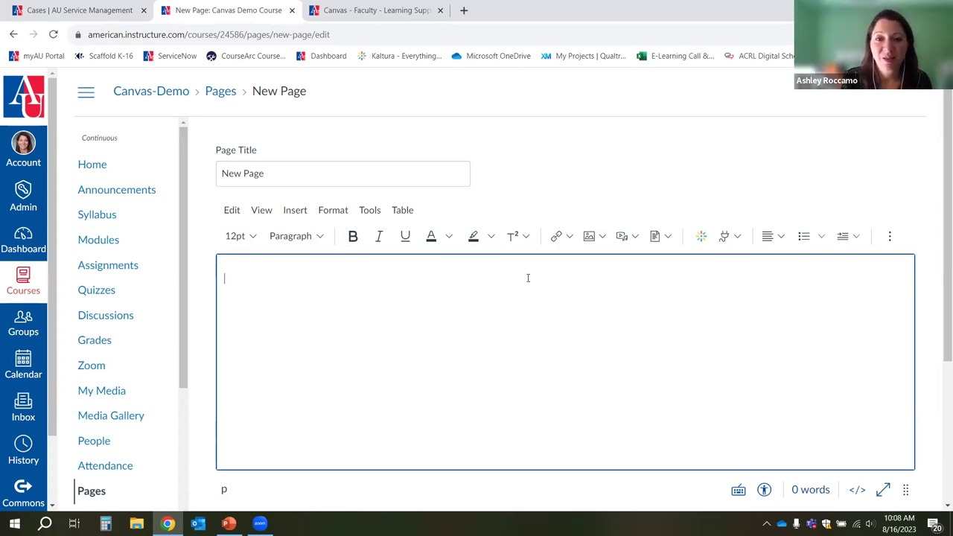
pyautogui.click(283, 238)
pyautogui.click(312, 240)
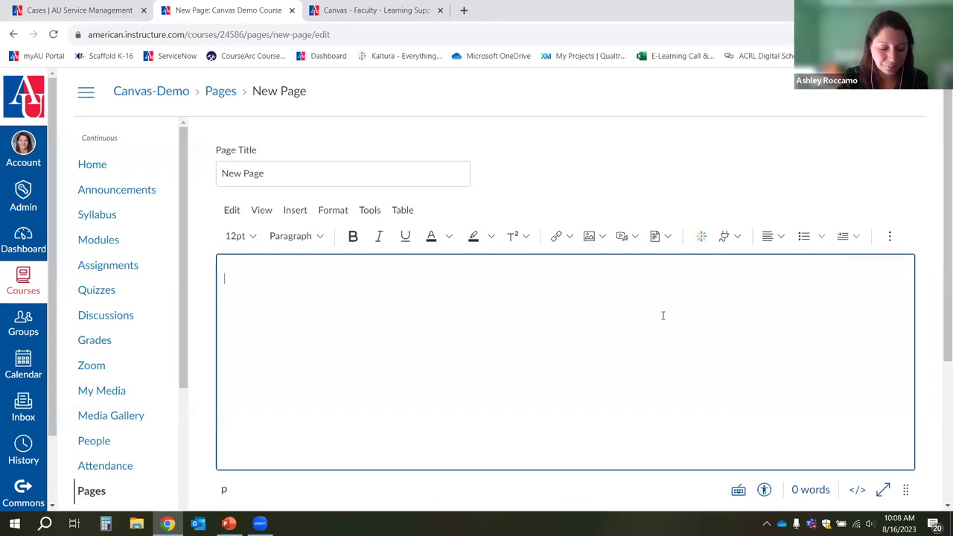
pyautogui.write('Ple')
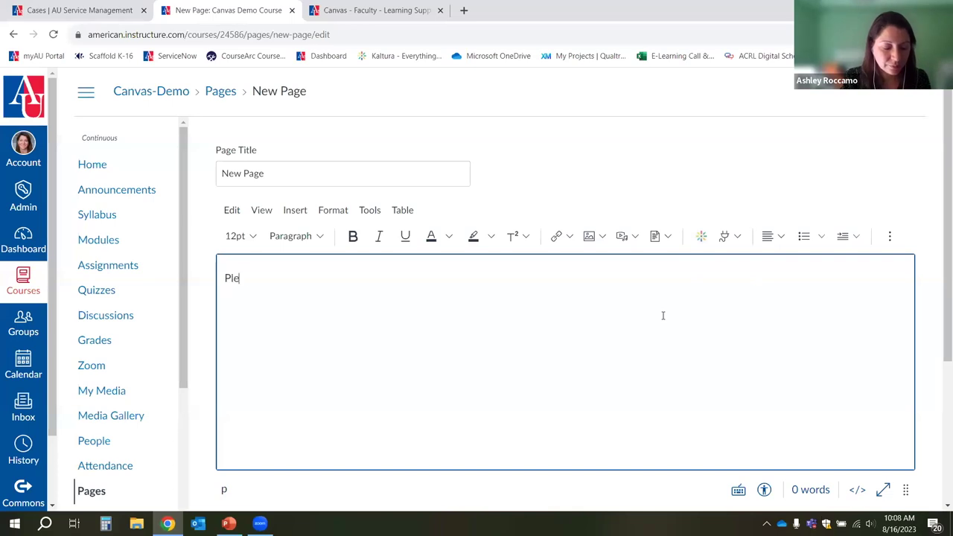
pyautogui.write('ase bring your laptops this week.')
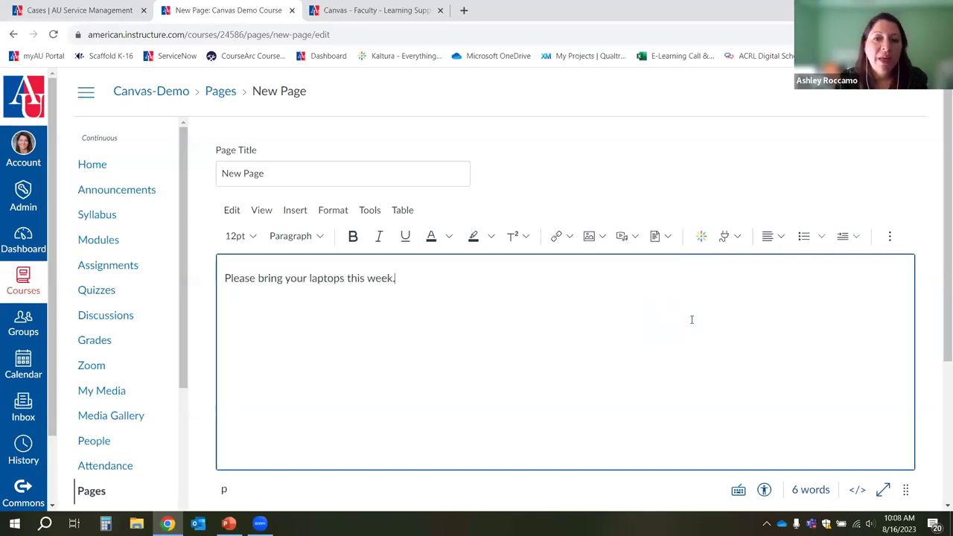
# Review the options below New Page's content, then save and publish the page.
pyautogui.scroll(-1, 691, 319)
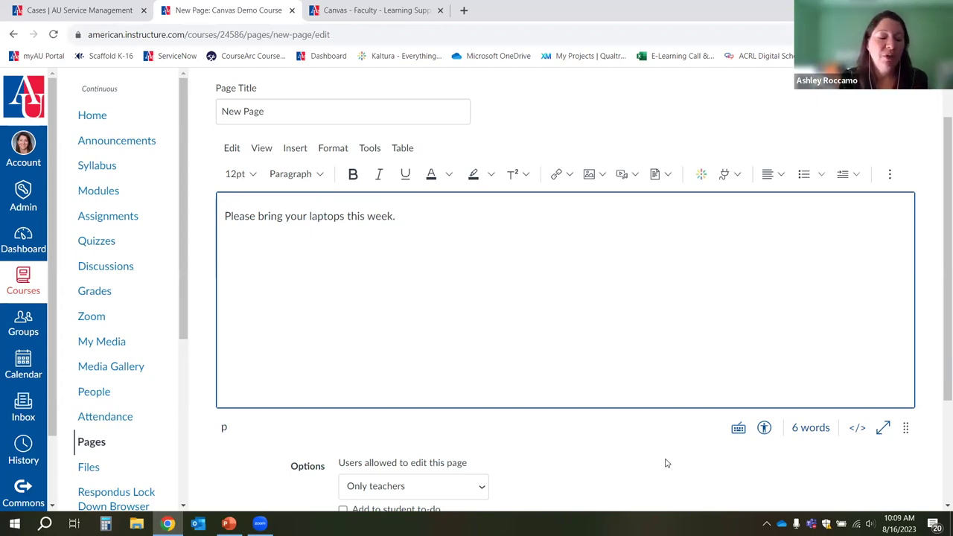
pyautogui.scroll(-1, 938, 469)
pyautogui.scroll(-1, 939, 469)
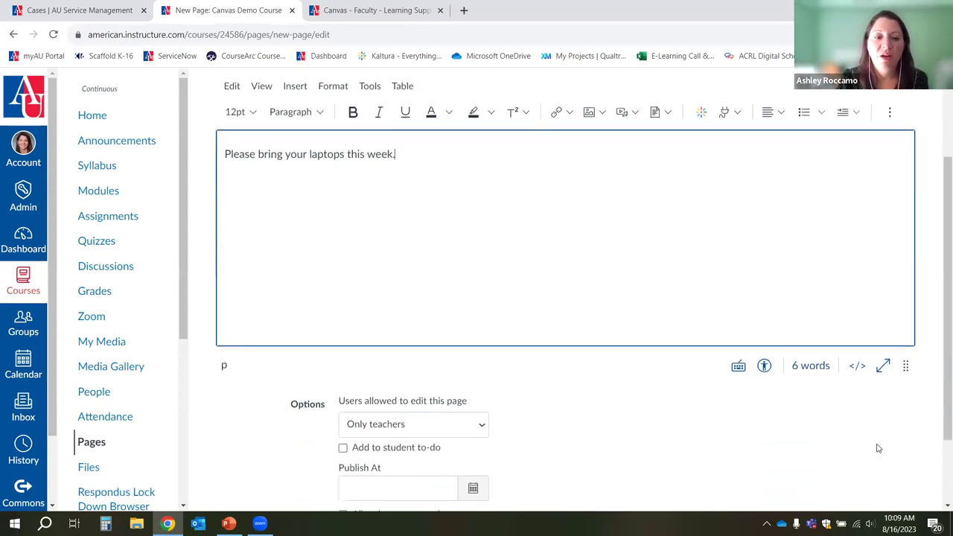
pyautogui.scroll(-1, 879, 448)
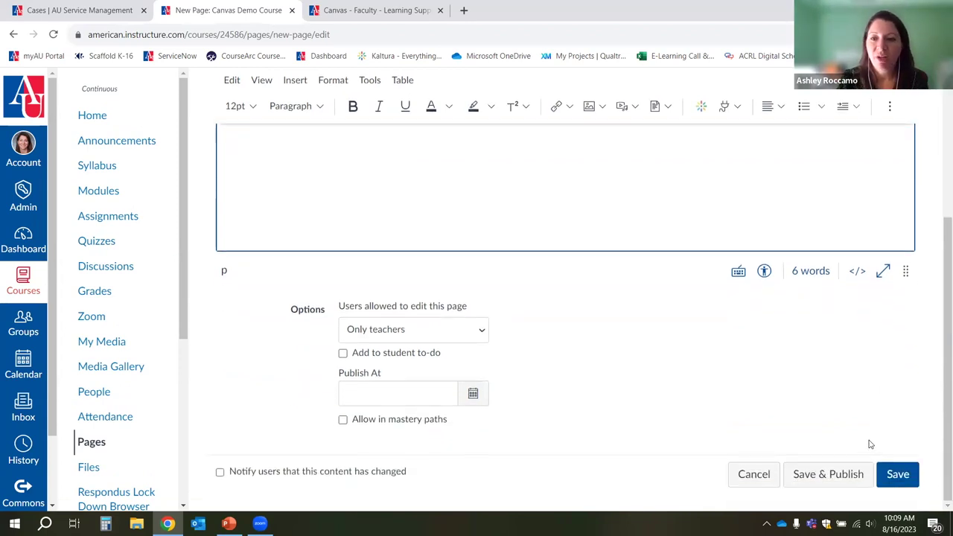
pyautogui.scroll(3, 623, 325)
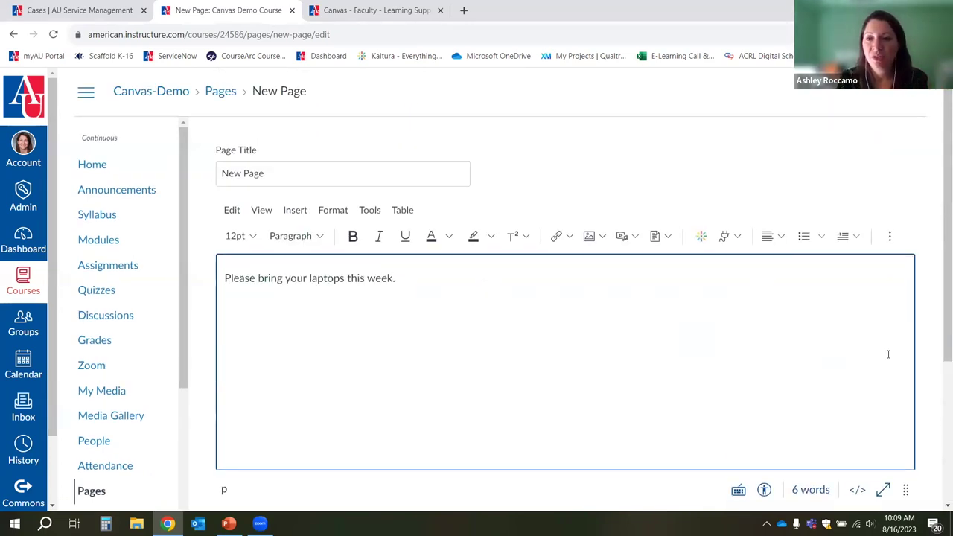
pyautogui.scroll(-3, 863, 354)
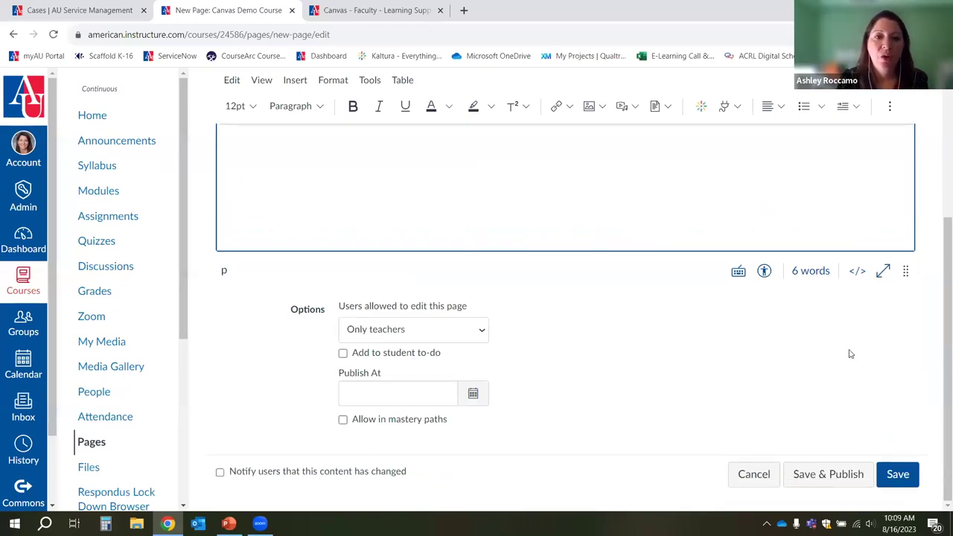
pyautogui.click(818, 479)
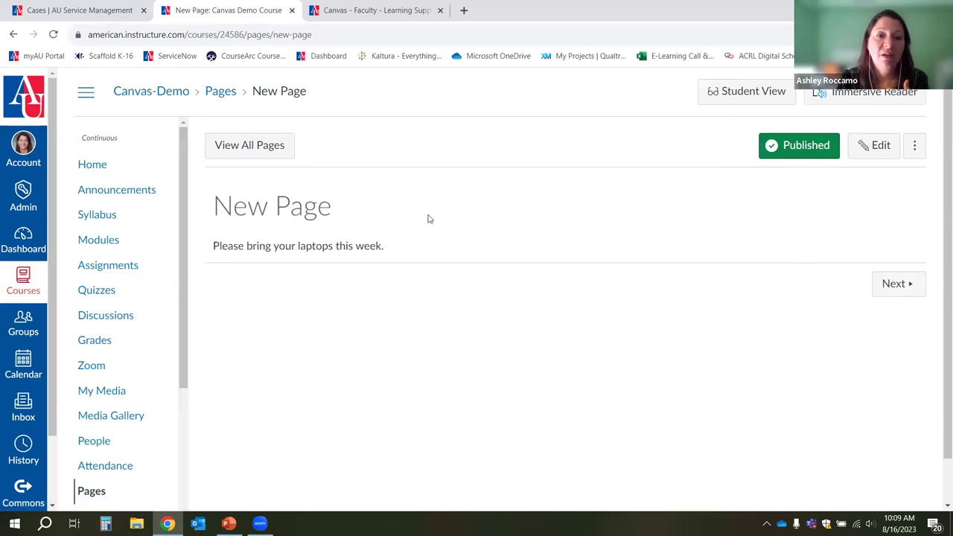
# Return to the course's Modules page, check it in Student View, and leave Student View.
pyautogui.click(104, 244)
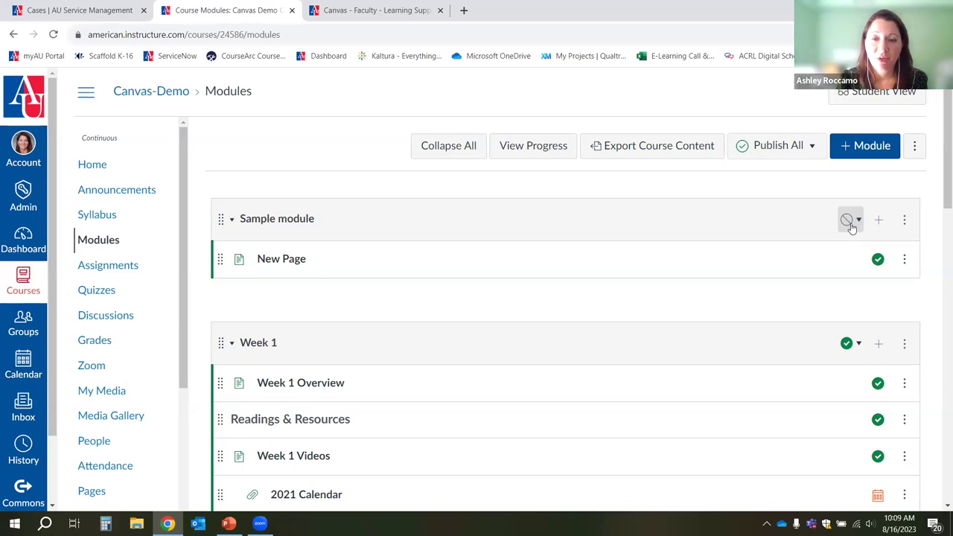
pyautogui.click(882, 93)
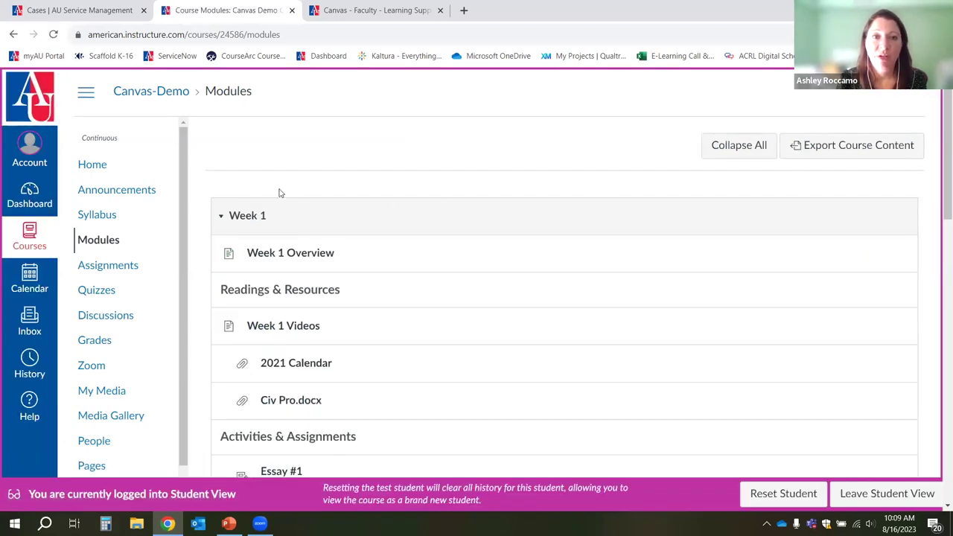
pyautogui.click(854, 497)
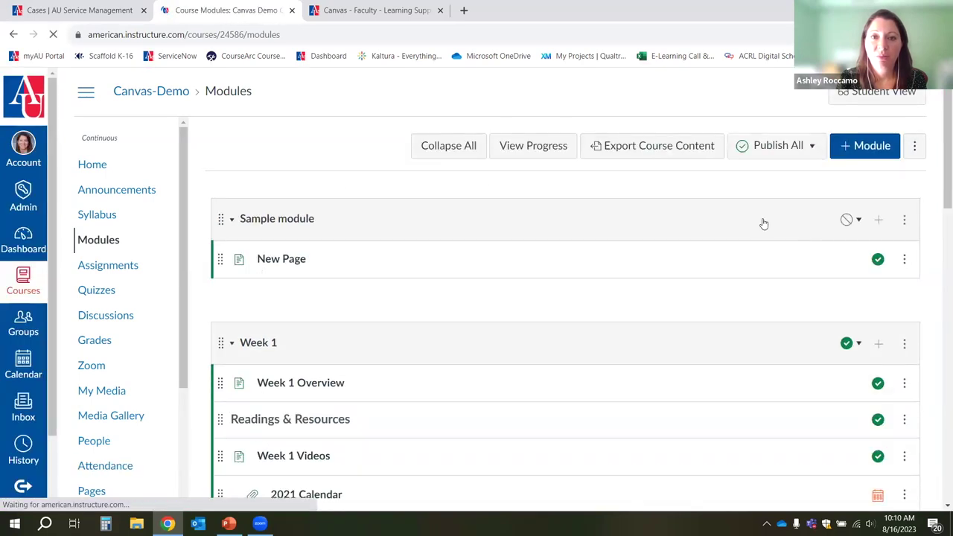
# Publish the Sample module and check the Modules page in Student View.
pyautogui.click(848, 221)
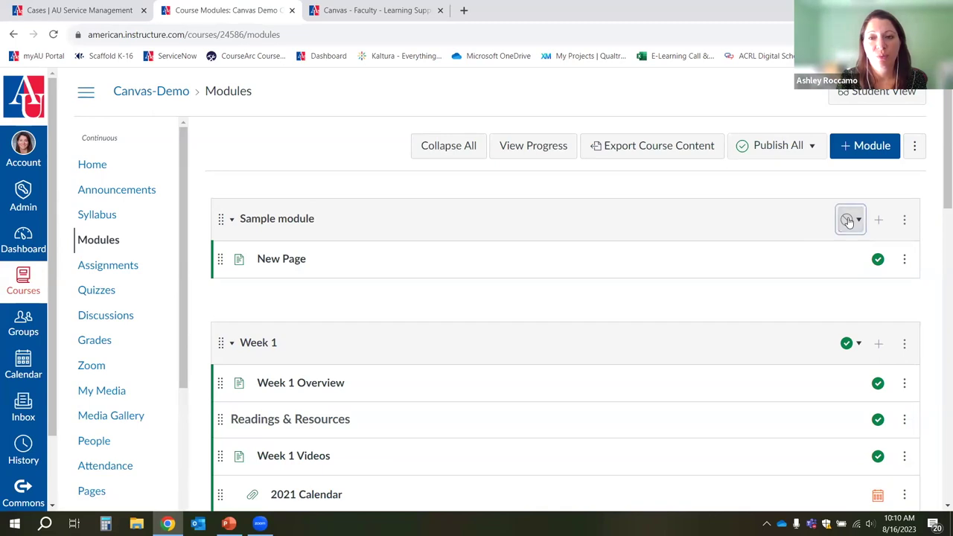
pyautogui.click(851, 253)
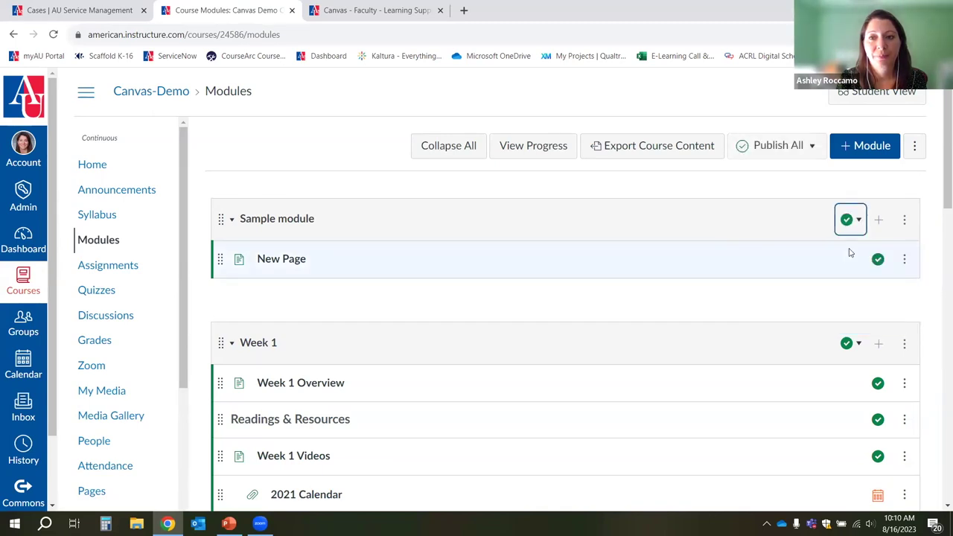
pyautogui.click(883, 94)
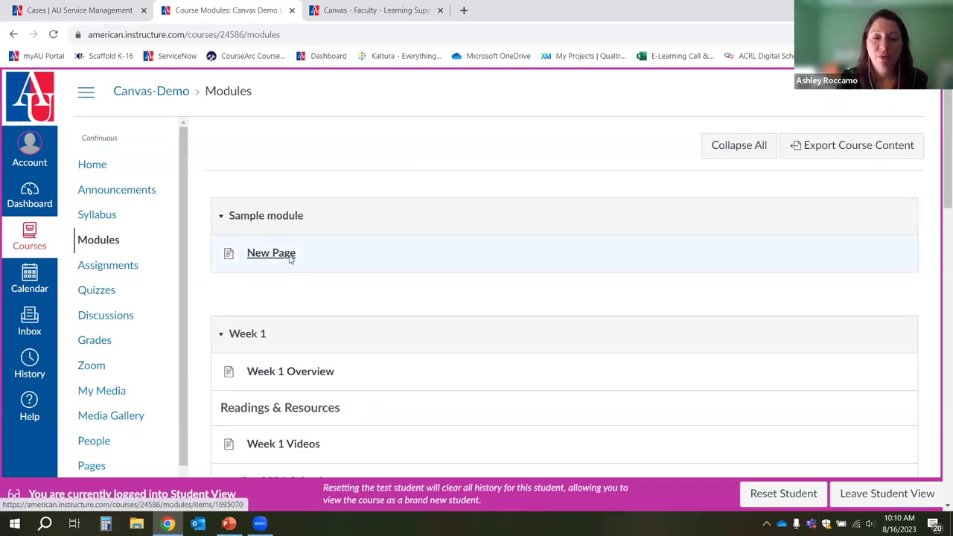
# Leave Student View and add the existing Chapter 1 Homework assignment to the Sample module.
pyautogui.click(858, 495)
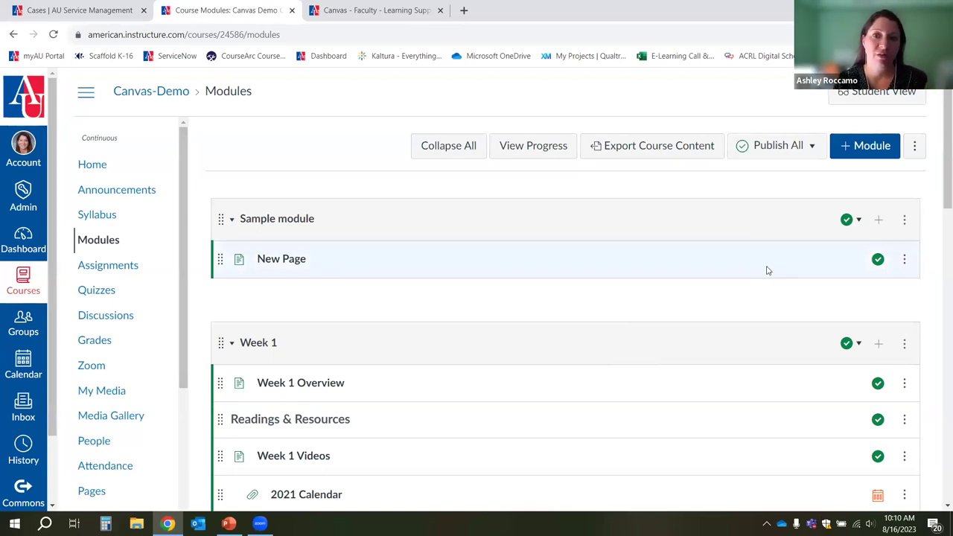
pyautogui.scroll(-3, 898, 362)
pyautogui.scroll(-1, 896, 359)
pyautogui.scroll(4, 864, 342)
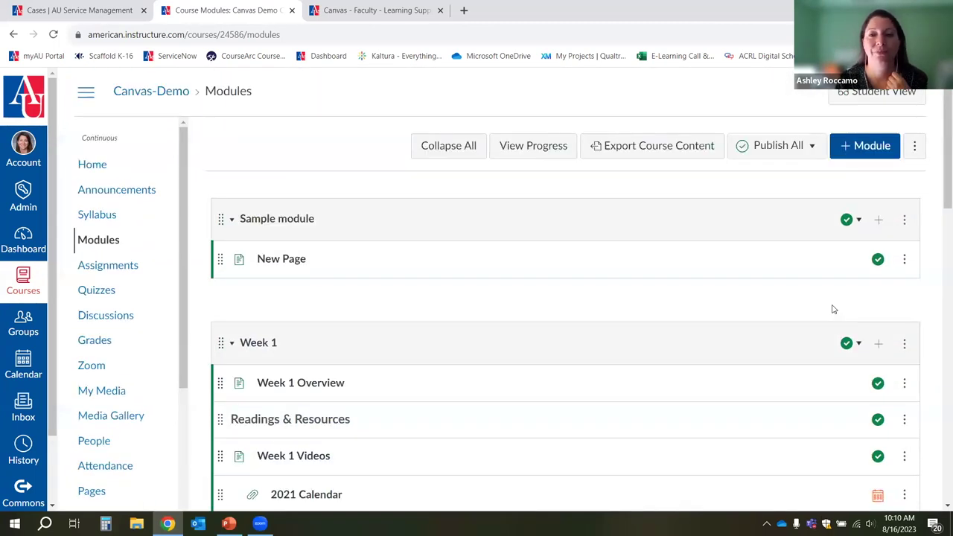
pyautogui.click(879, 221)
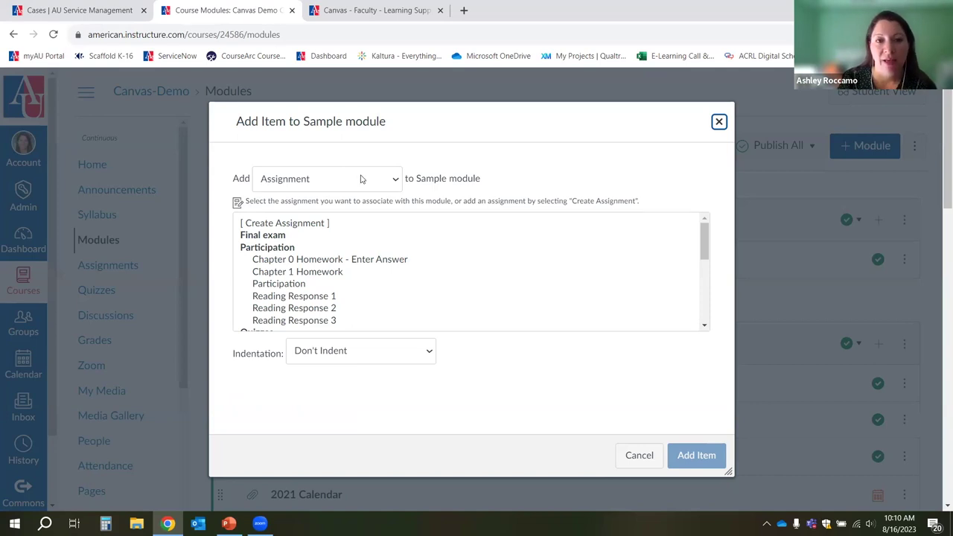
pyautogui.click(382, 272)
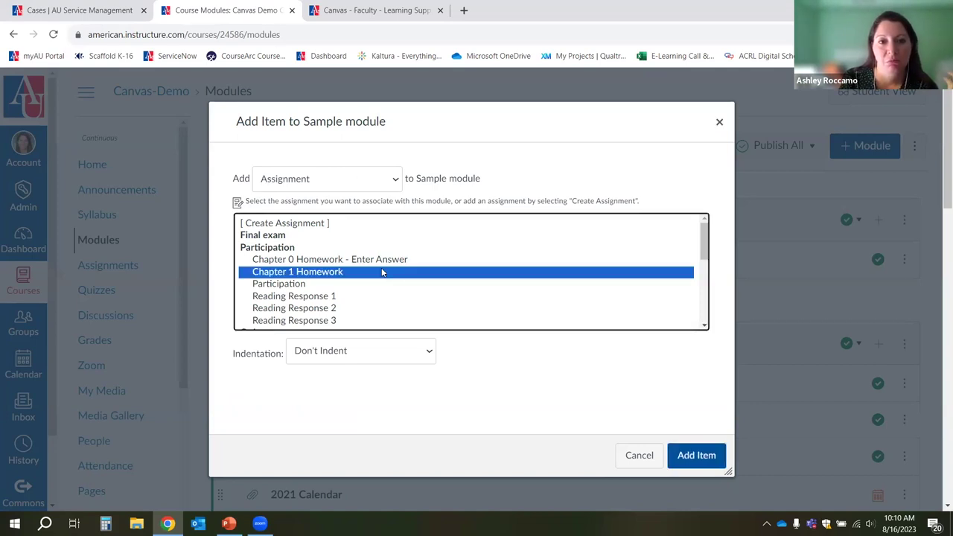
pyautogui.scroll(-3, 381, 271)
pyautogui.scroll(3, 380, 270)
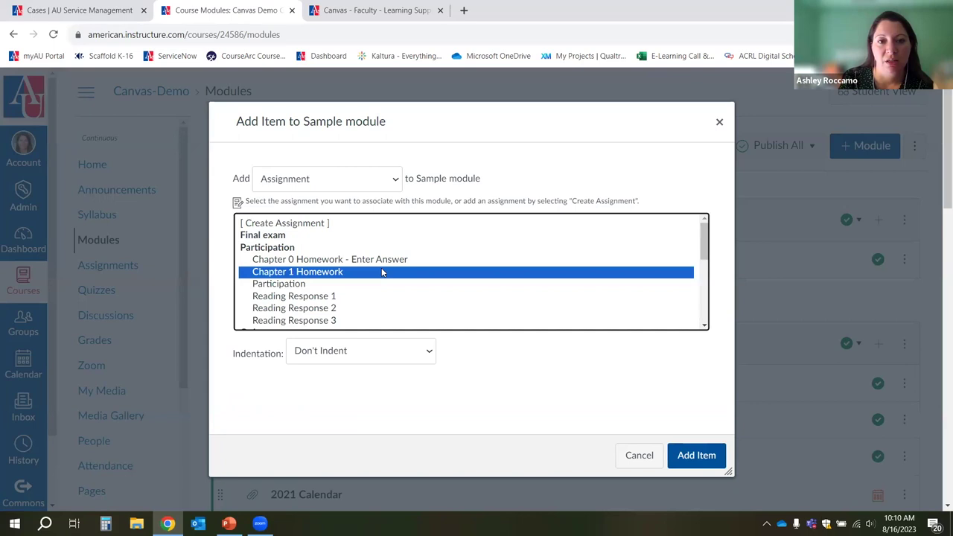
pyautogui.click(703, 457)
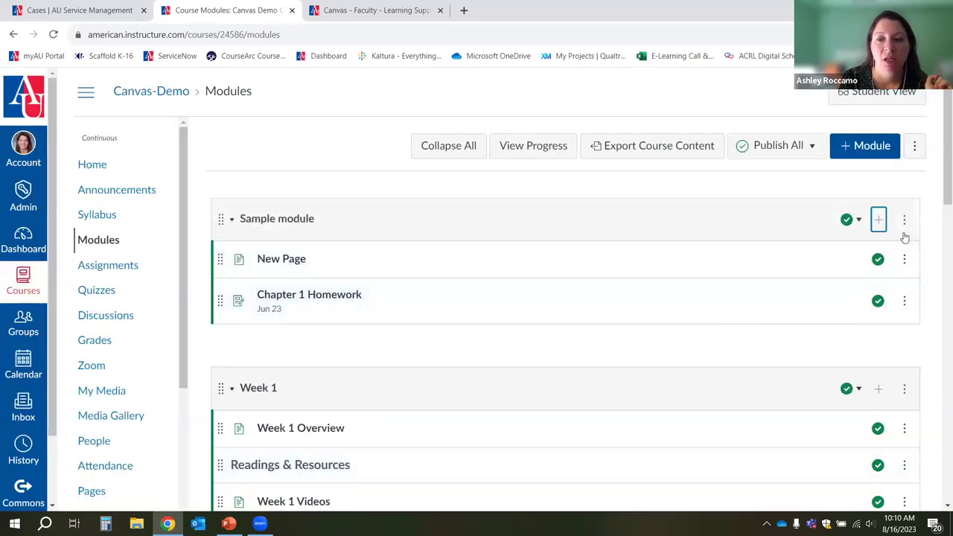
# Add the existing quiz New Quizzes Quiz to the Sample module.
pyautogui.click(878, 219)
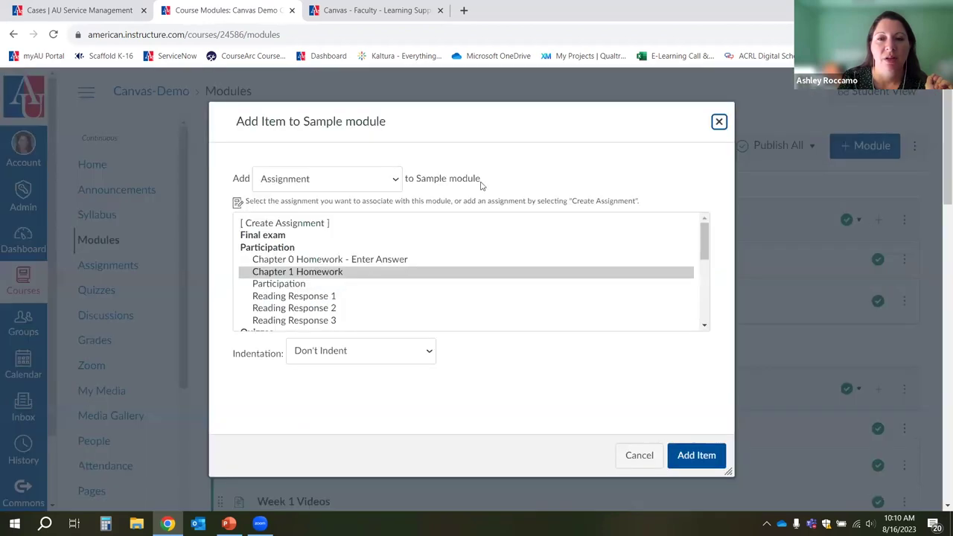
pyautogui.click(335, 182)
pyautogui.click(320, 208)
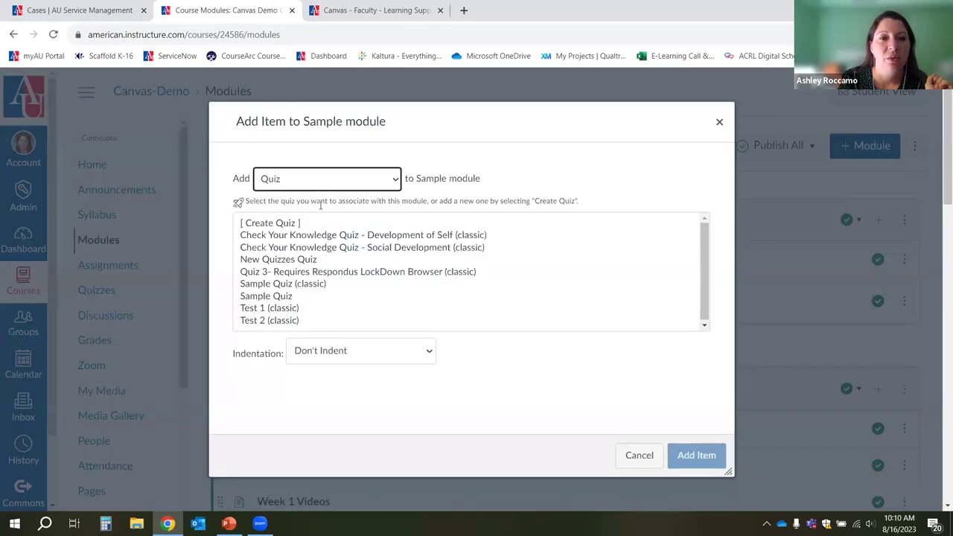
pyautogui.click(312, 261)
pyautogui.click(676, 455)
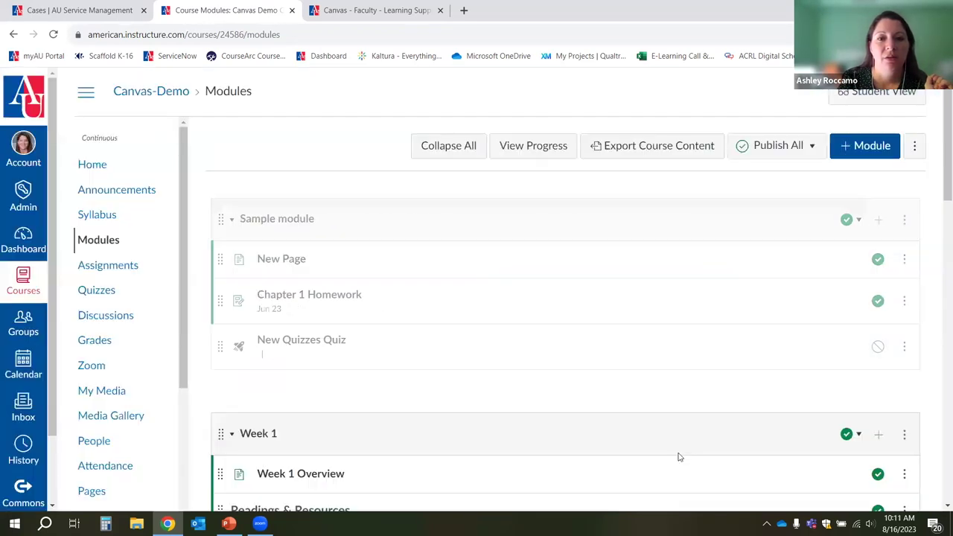
# Add an external URL item to the Sample module with the address thefacebook.com and the page name "Facebook Link".
pyautogui.click(877, 220)
pyautogui.click(276, 179)
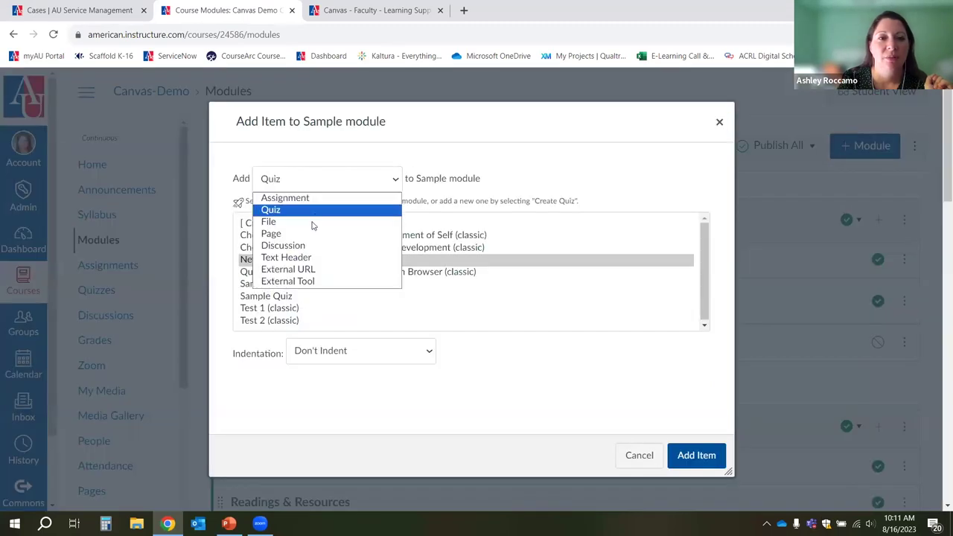
pyautogui.click(312, 269)
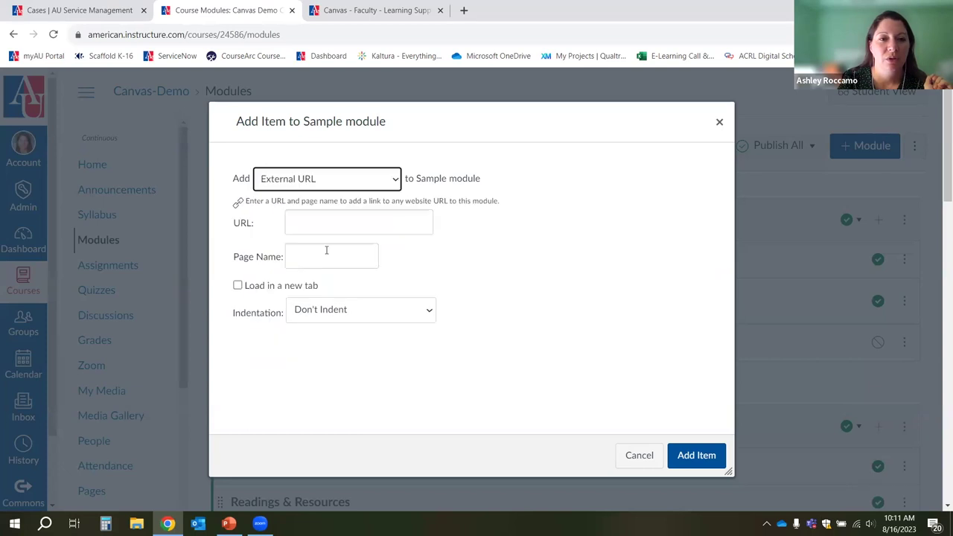
pyautogui.click(344, 223)
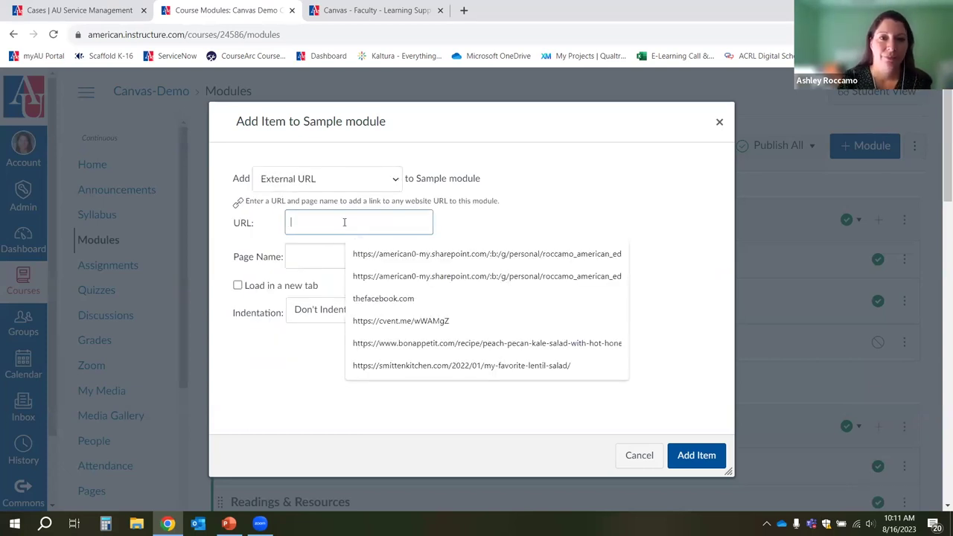
pyautogui.click(382, 298)
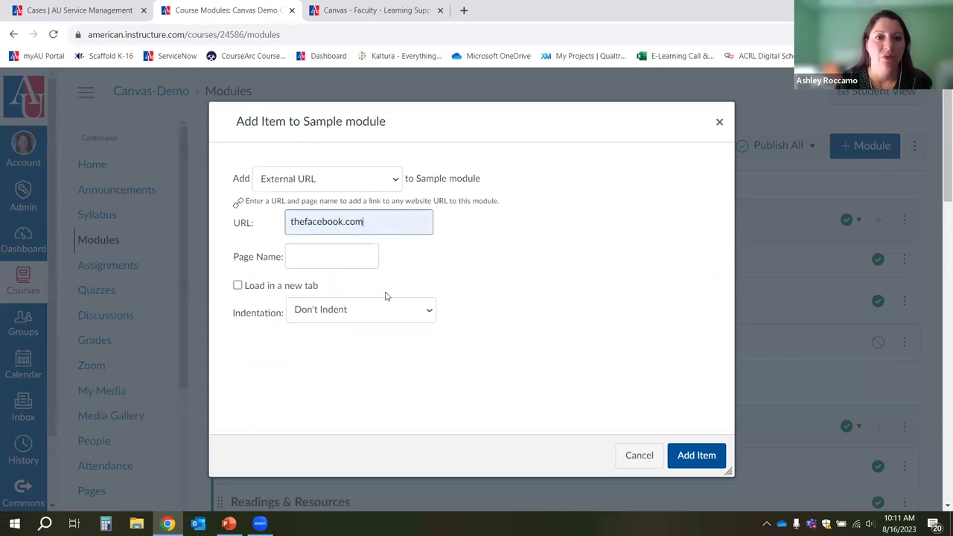
pyautogui.click(370, 257)
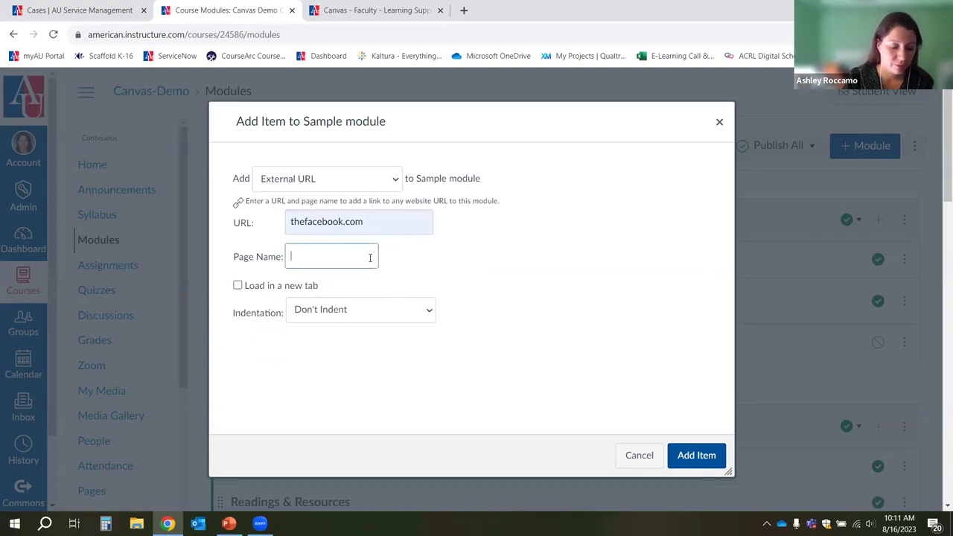
pyautogui.write('Facebook Link')
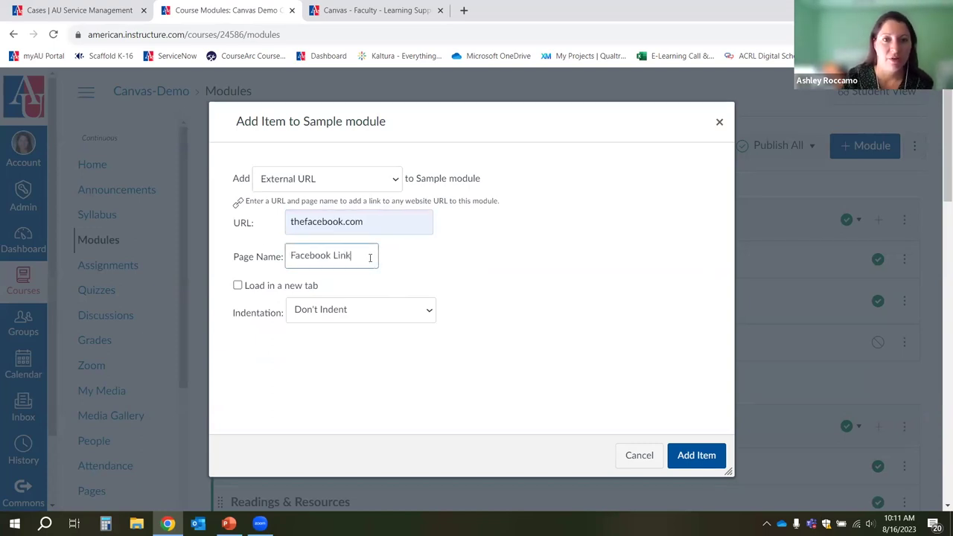
pyautogui.click(696, 455)
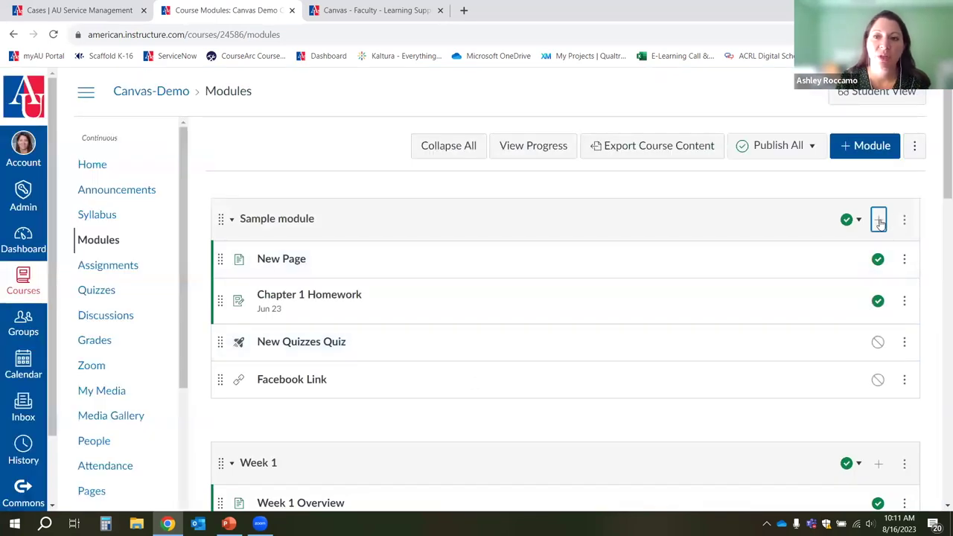
# Add the existing discussion topic Discussion Week 3 to the Sample module.
pyautogui.click(879, 221)
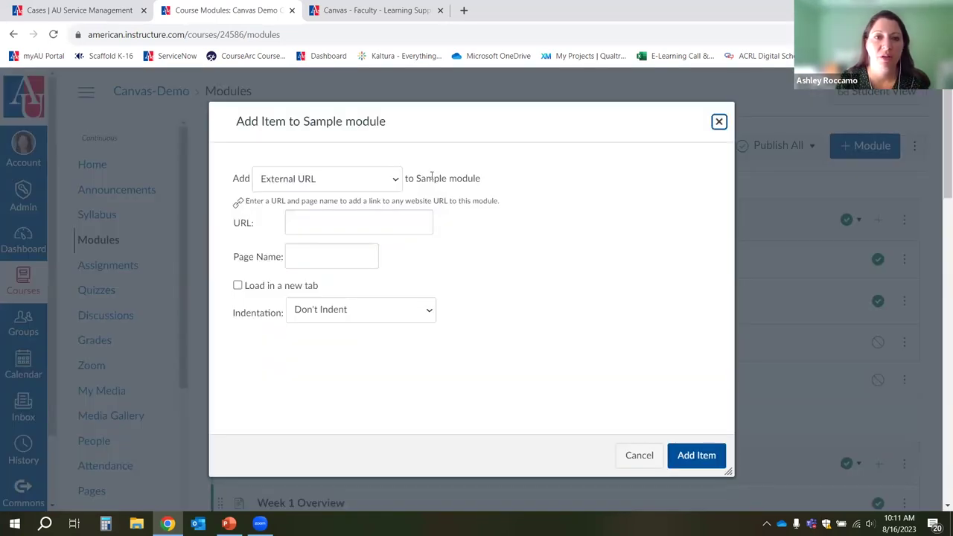
pyautogui.click(320, 179)
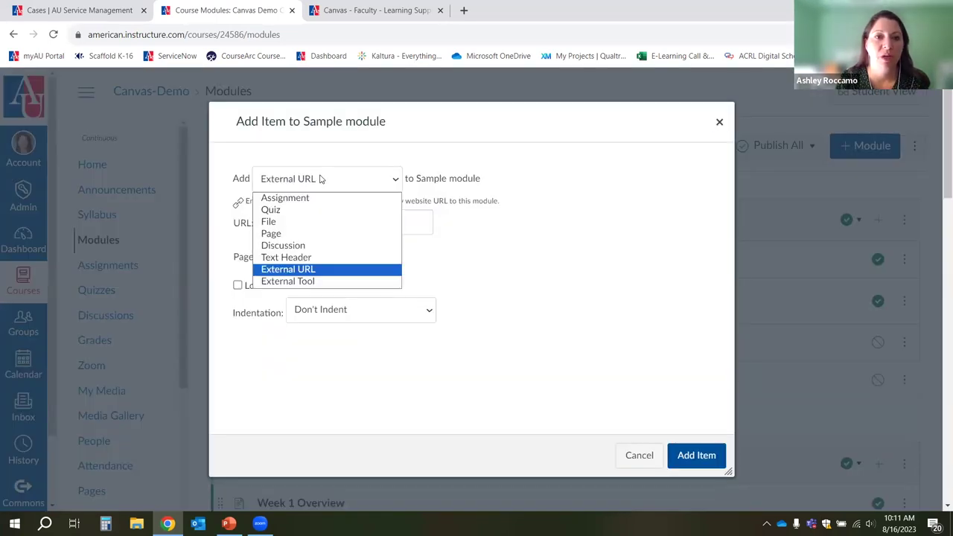
pyautogui.click(305, 247)
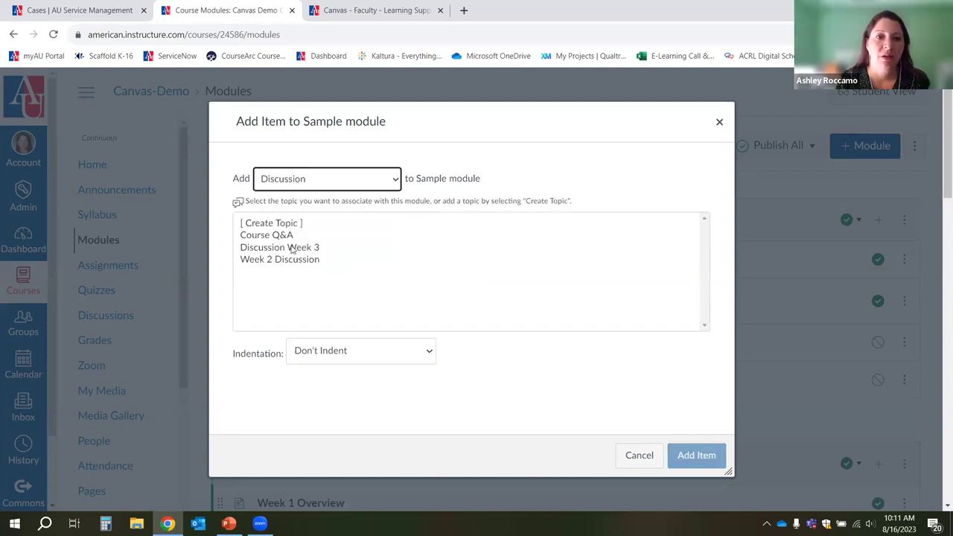
pyautogui.click(293, 248)
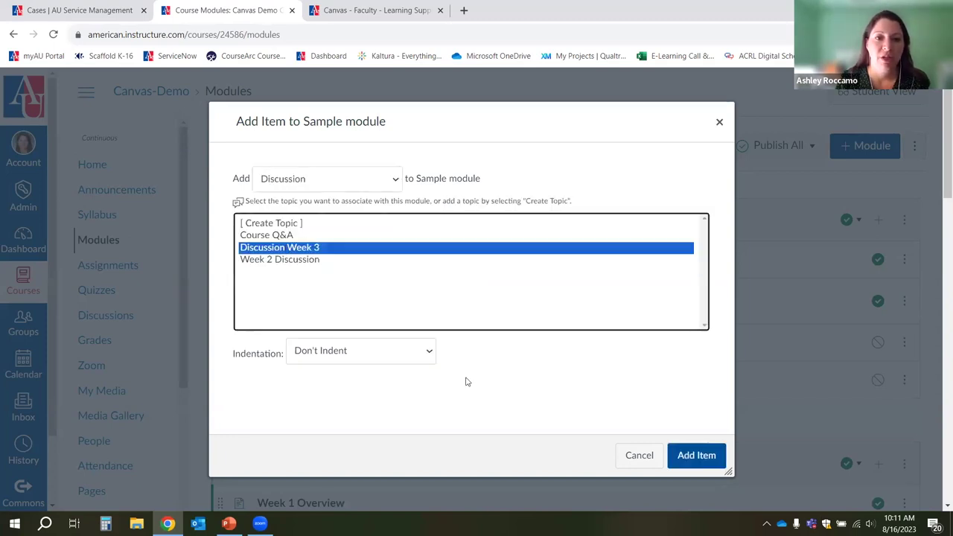
pyautogui.click(697, 456)
# Publish the New Quizzes Quiz and Facebook Link items in the Sample module.
pyautogui.scroll(-1, 677, 432)
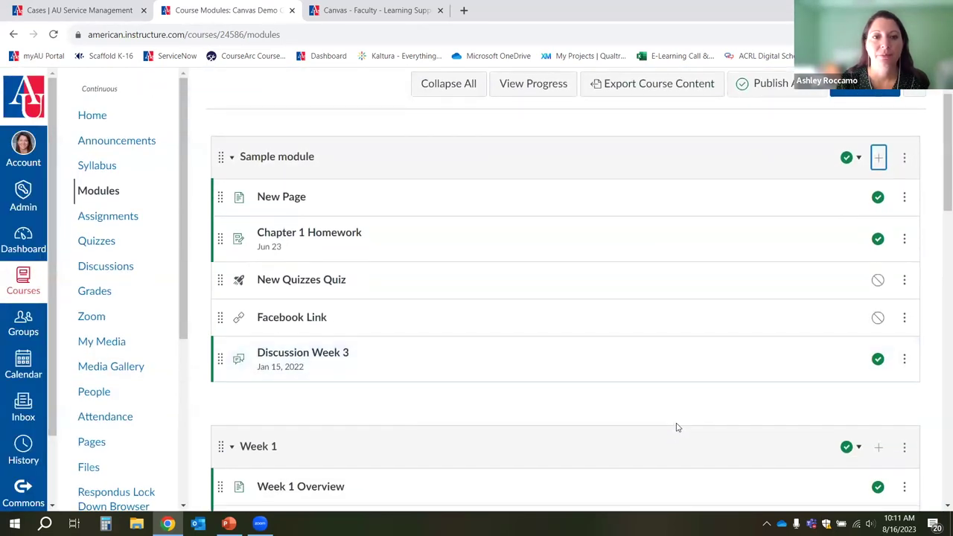
pyautogui.scroll(1, 674, 431)
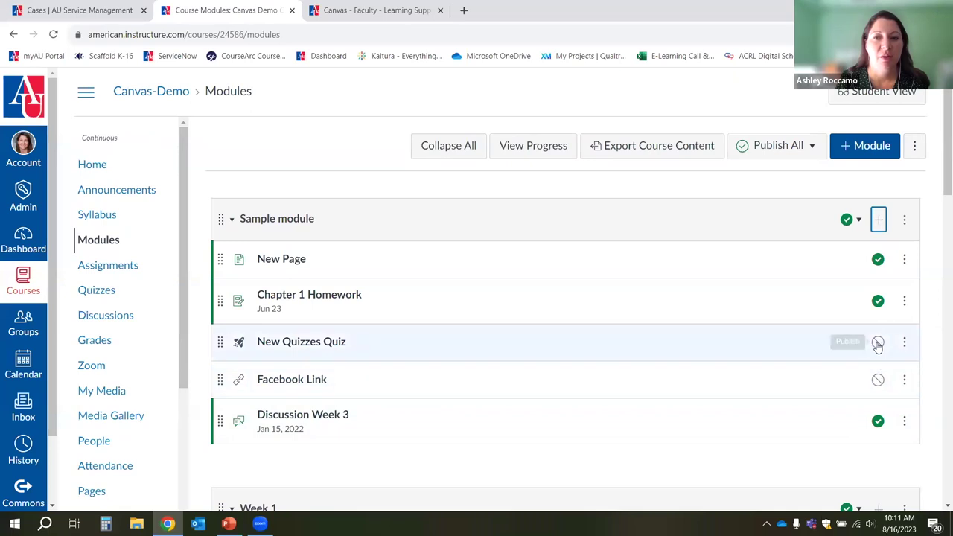
pyautogui.click(878, 380)
pyautogui.scroll(-1, 553, 416)
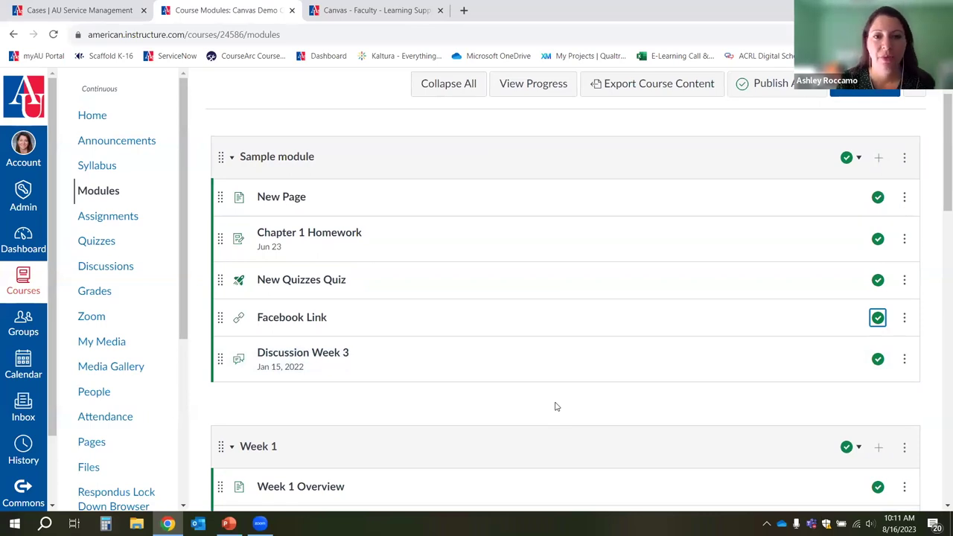
# Add a text header reading "Readings & Activities" to the Sample module.
pyautogui.click(881, 159)
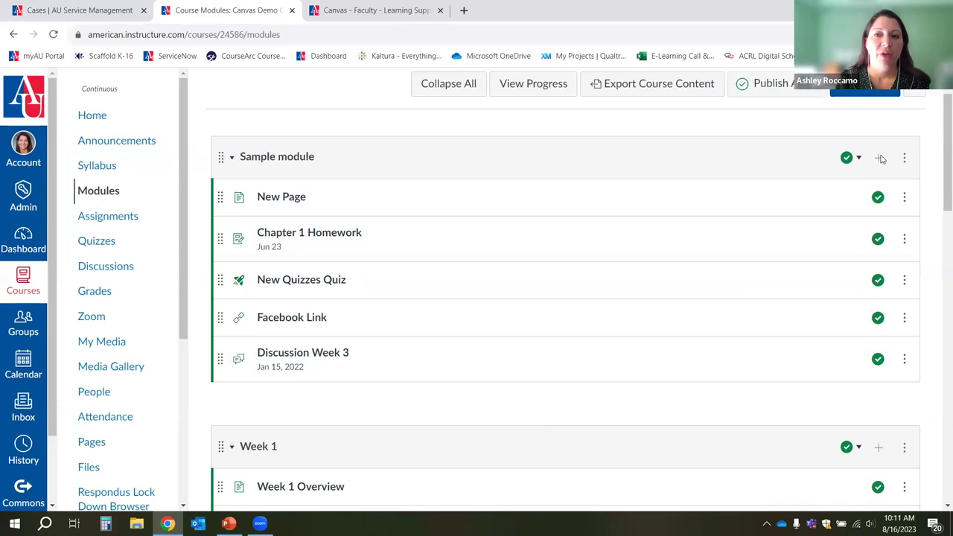
pyautogui.click(343, 185)
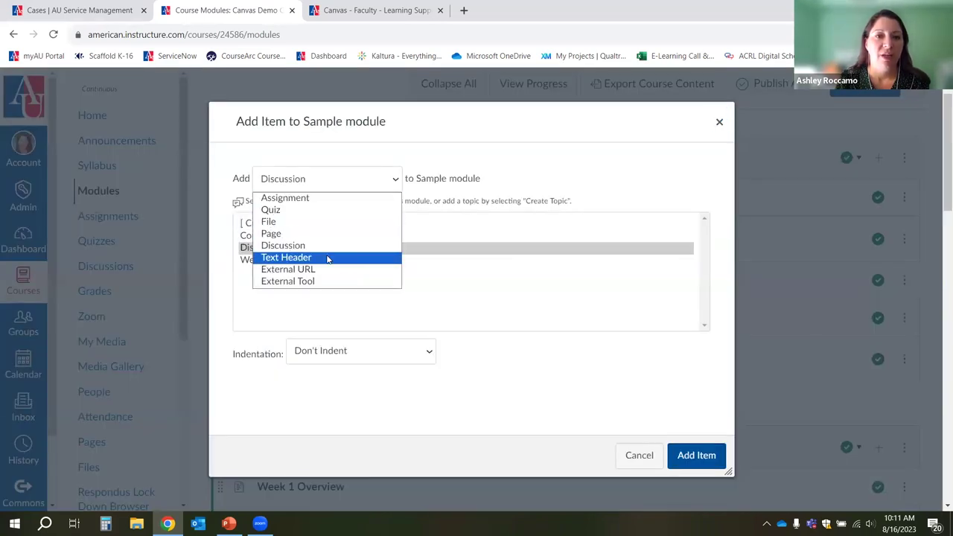
pyautogui.click(327, 259)
pyautogui.click(342, 222)
pyautogui.write('R')
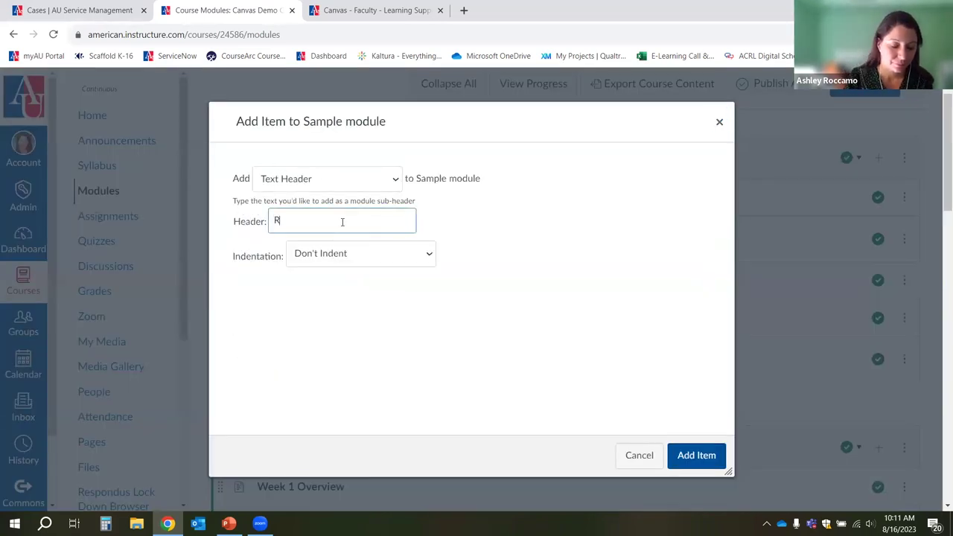
pyautogui.write('eadings & Adtivities')
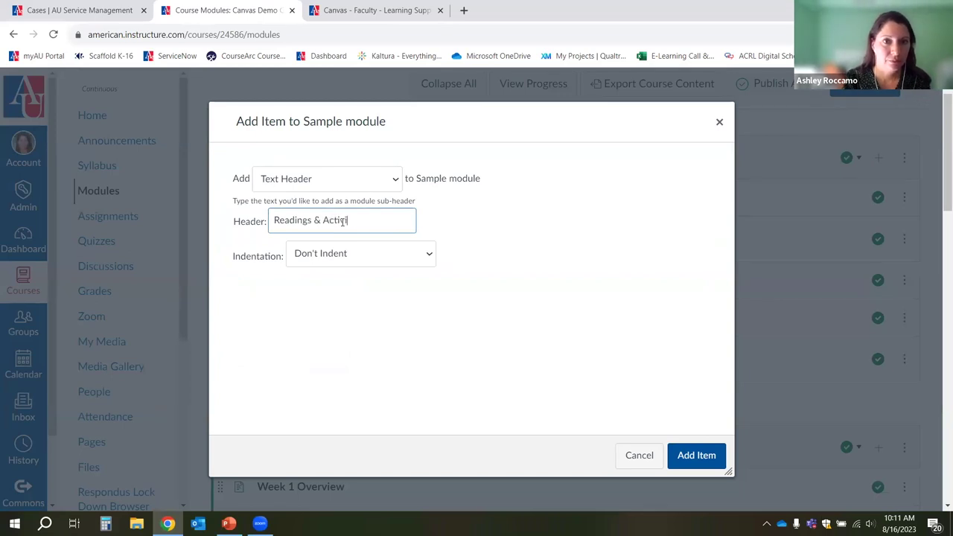
pyautogui.click(696, 455)
# Move the Readings & Activities header directly below New Page in the Sample module and publish it.
pyautogui.moveTo(261, 400); pyautogui.dragTo(305, 403)
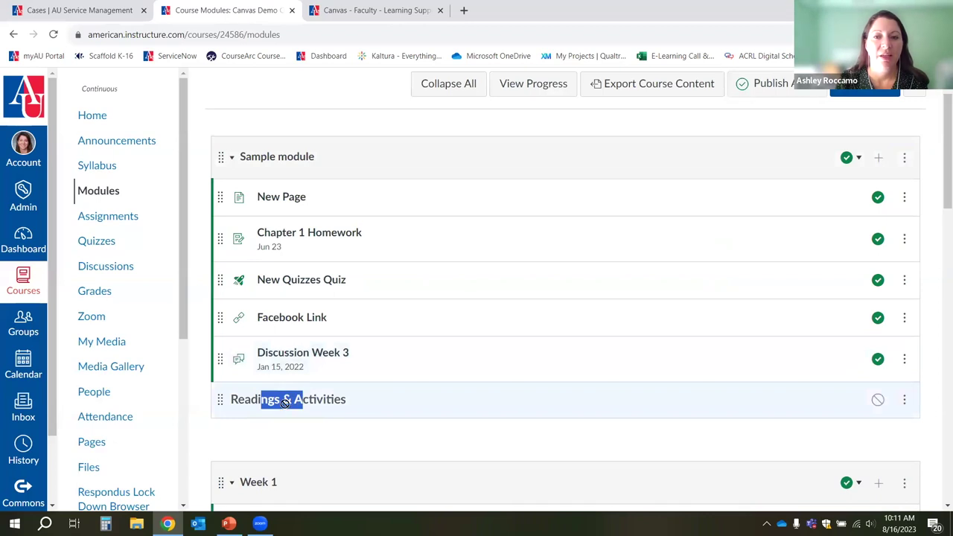
pyautogui.click(295, 402)
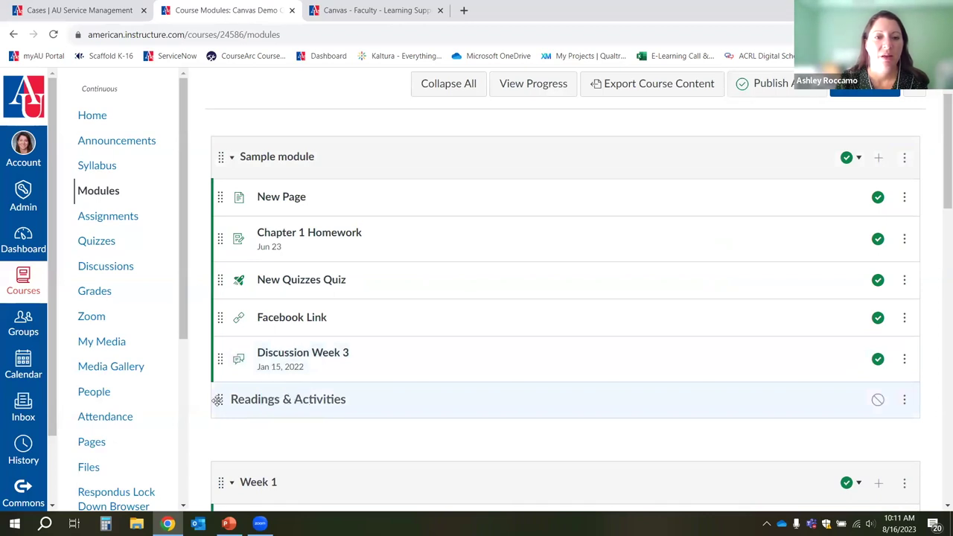
pyautogui.moveTo(217, 399); pyautogui.dragTo(221, 228)
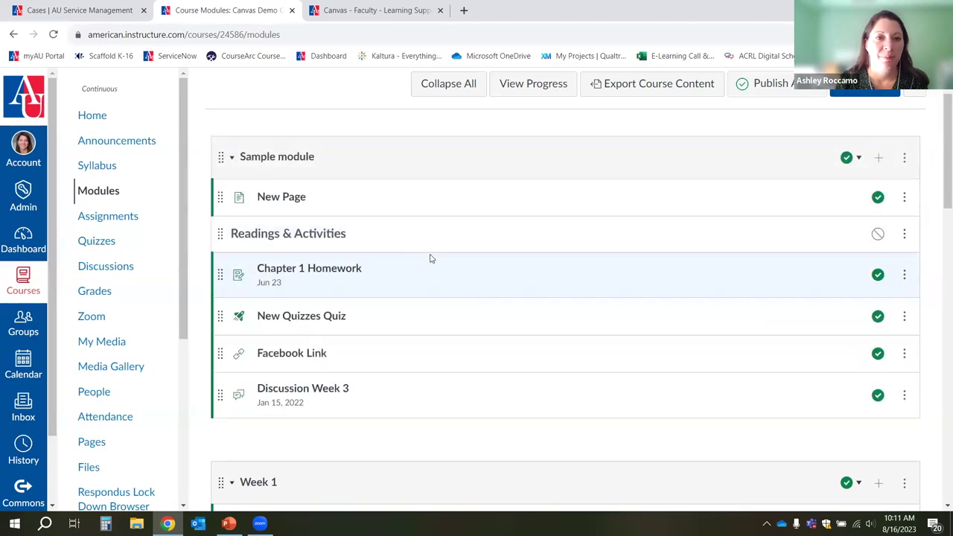
pyautogui.scroll(1, 438, 302)
pyautogui.scroll(-1, 439, 294)
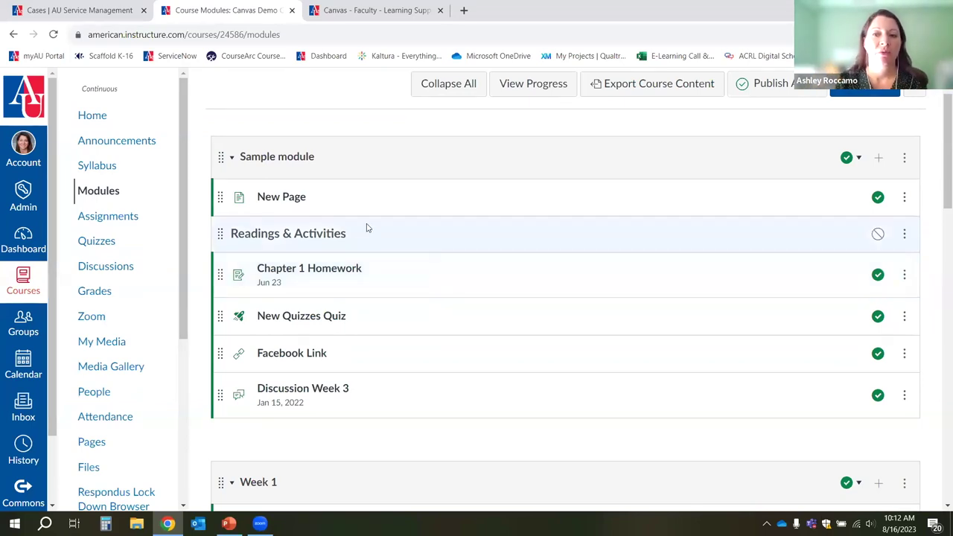
pyautogui.click(877, 234)
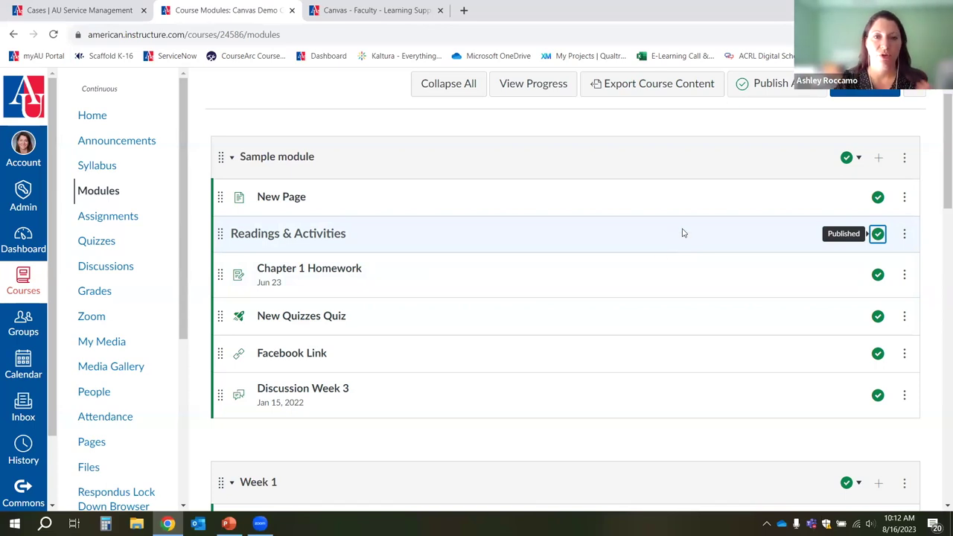
# Examine how the Week 1 module is organized with text headers and indented items, and compare it with the Sample module.
pyautogui.scroll(-4, 660, 249)
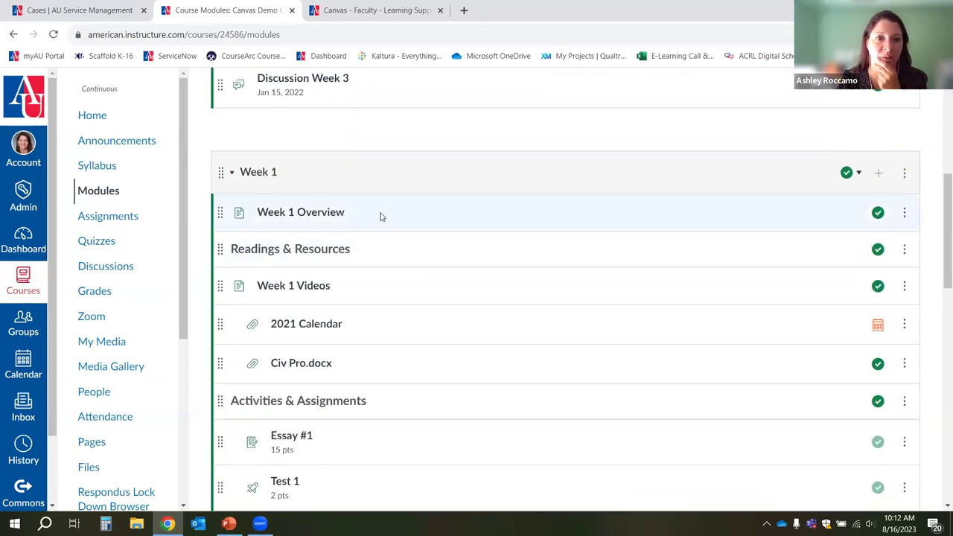
pyautogui.scroll(-1, 394, 209)
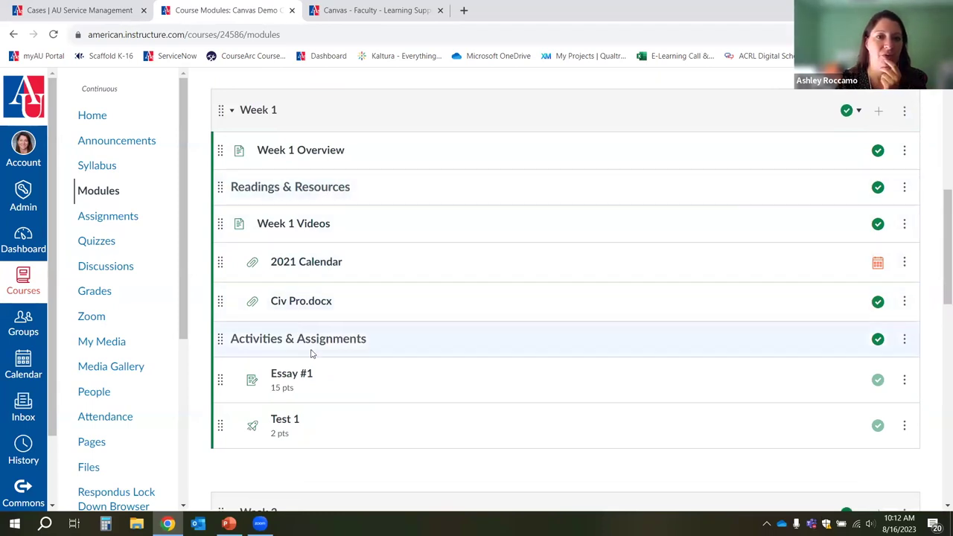
pyautogui.scroll(5, 406, 318)
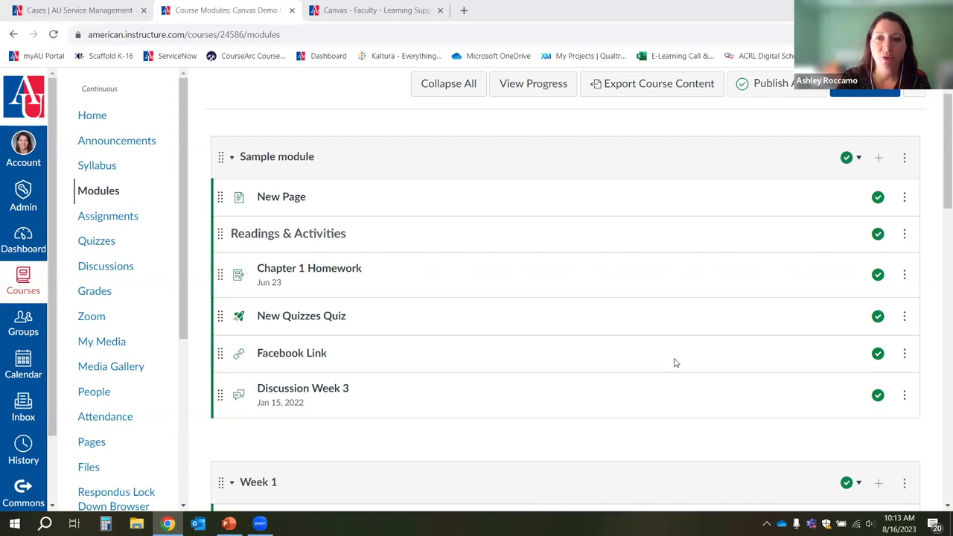
pyautogui.scroll(-5, 674, 362)
pyautogui.scroll(-1, 744, 346)
pyautogui.scroll(7, 749, 340)
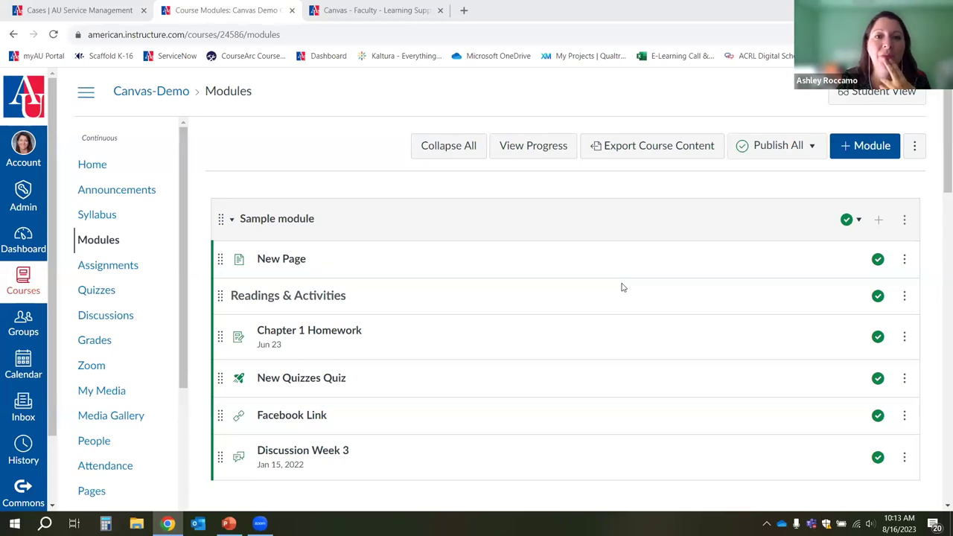
pyautogui.scroll(-1, 513, 223)
pyautogui.scroll(1, 511, 287)
pyautogui.scroll(-1, 511, 287)
pyautogui.scroll(1, 511, 288)
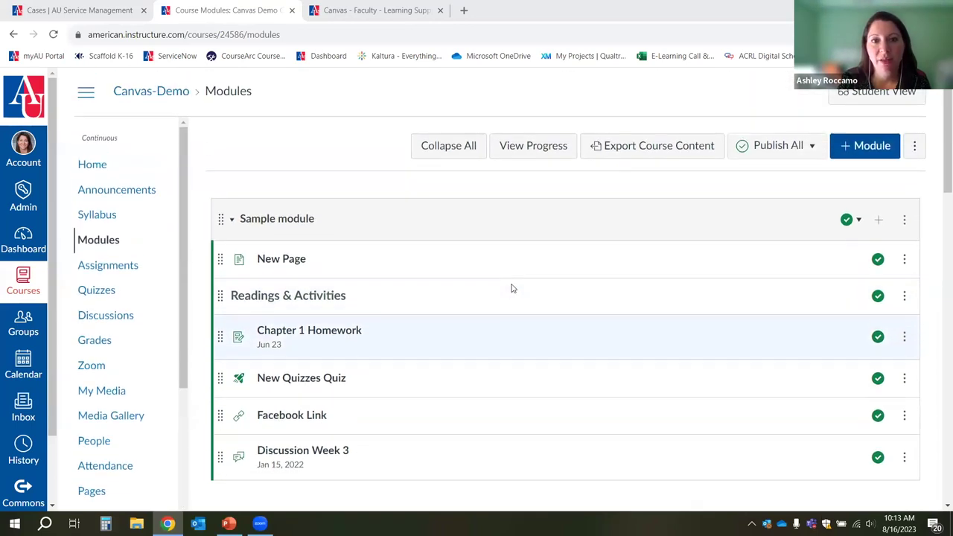
pyautogui.scroll(-1, 511, 288)
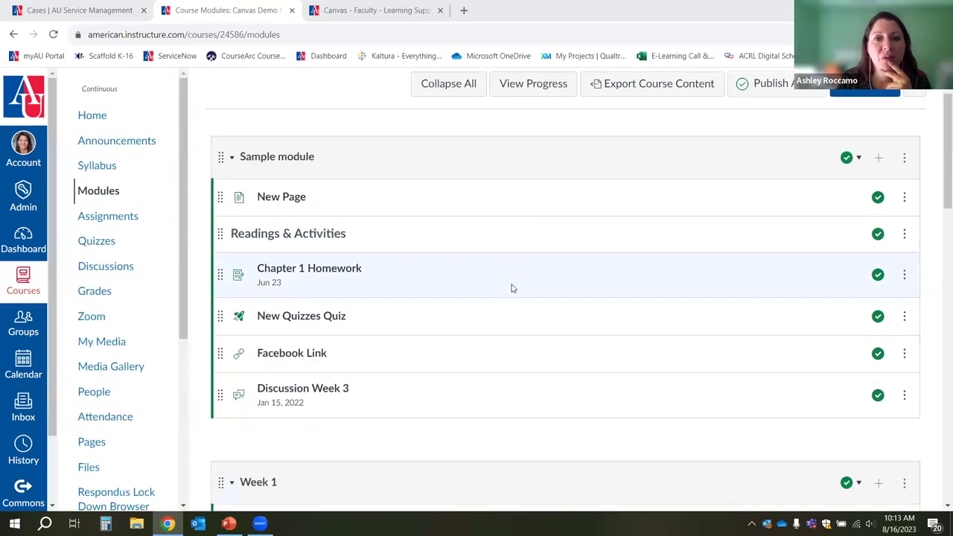
pyautogui.scroll(1, 511, 288)
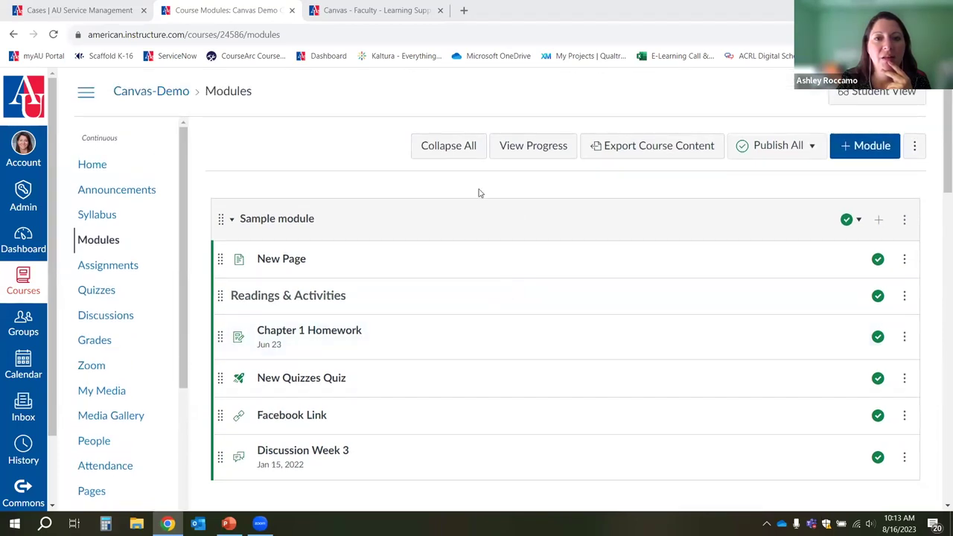
pyautogui.scroll(-1, 426, 201)
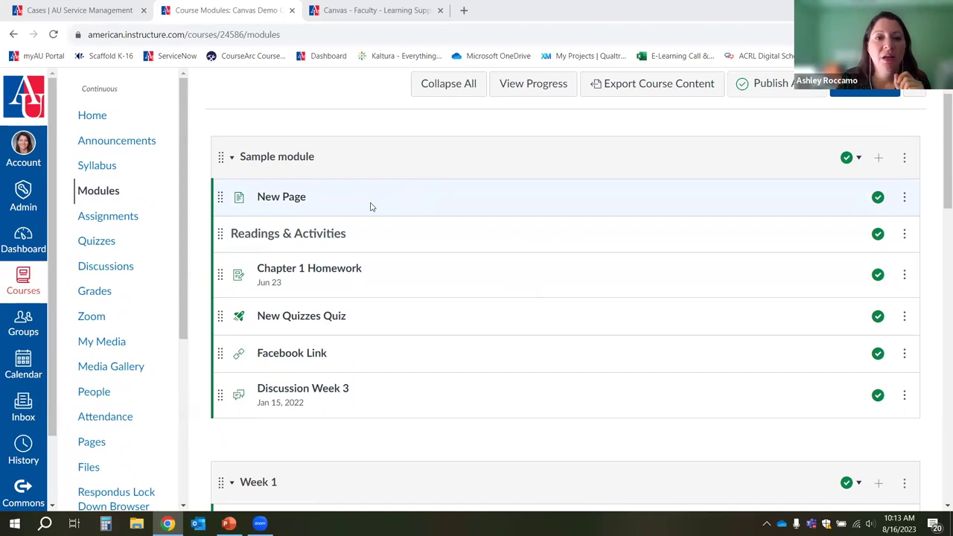
pyautogui.scroll(1, 372, 205)
pyautogui.scroll(-1, 371, 206)
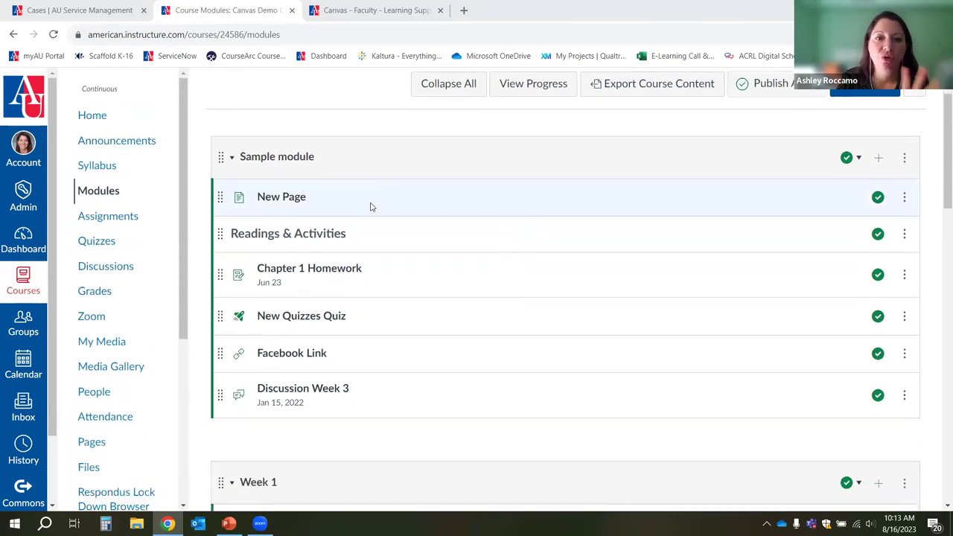
pyautogui.scroll(1, 371, 206)
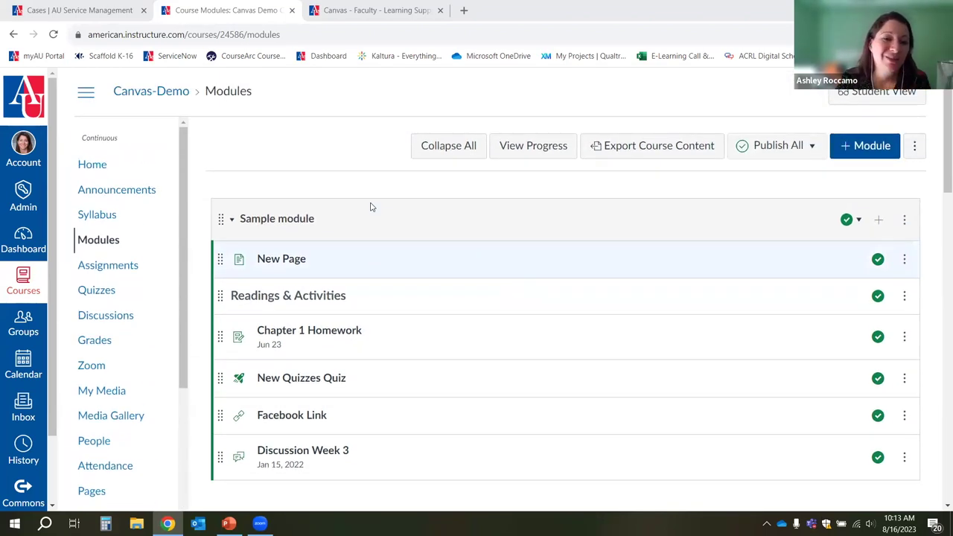
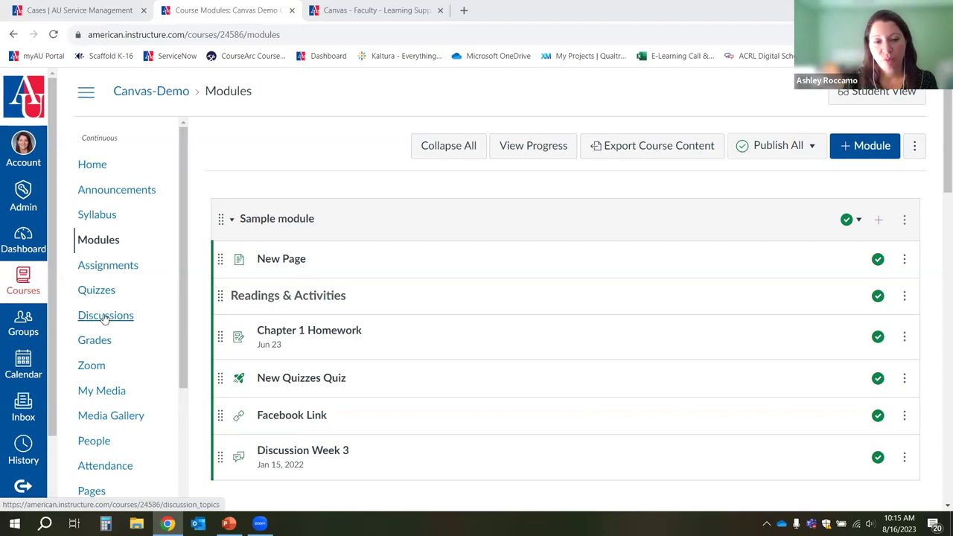
# Create a new discussion in the course with the title "Sample Discussion" and the body text "Prompt here".
pyautogui.click(103, 316)
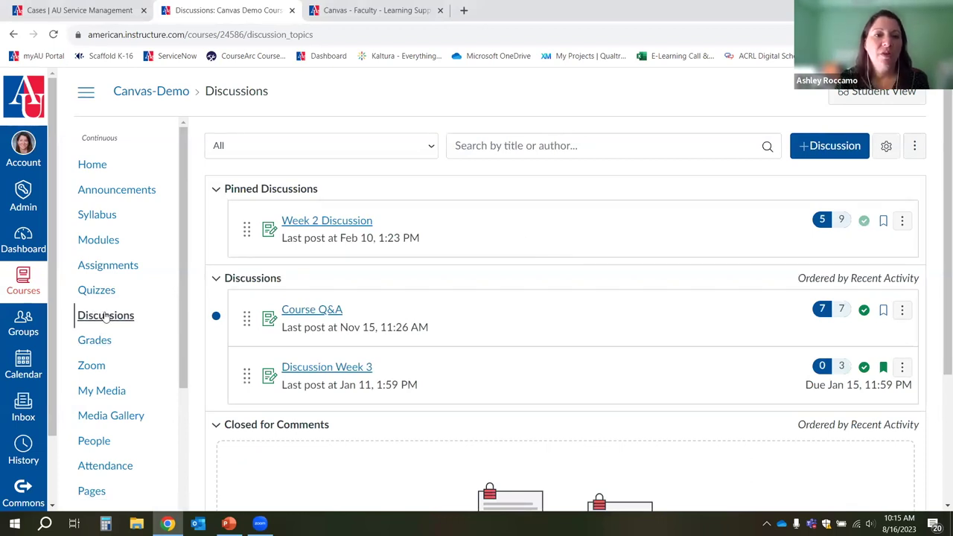
pyautogui.click(833, 147)
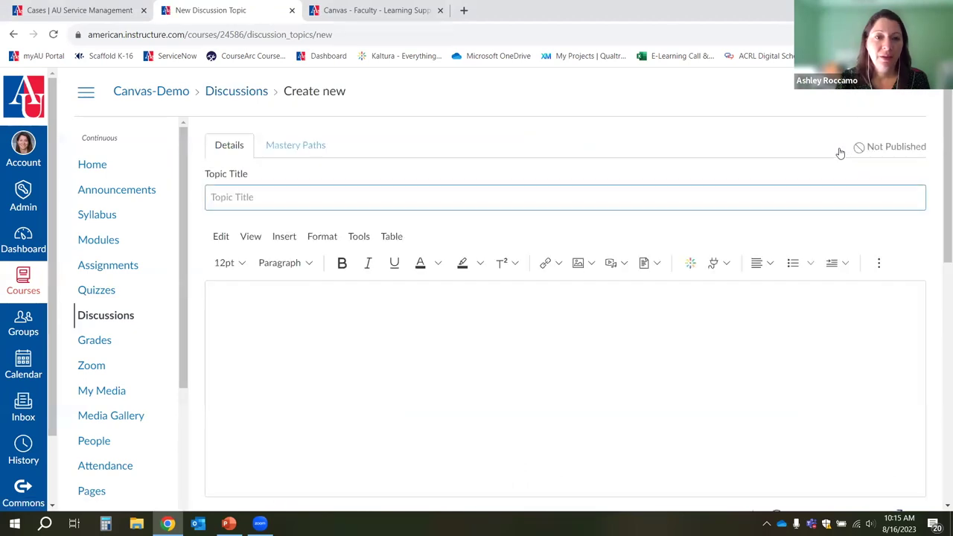
pyautogui.write('Sample Discussion')
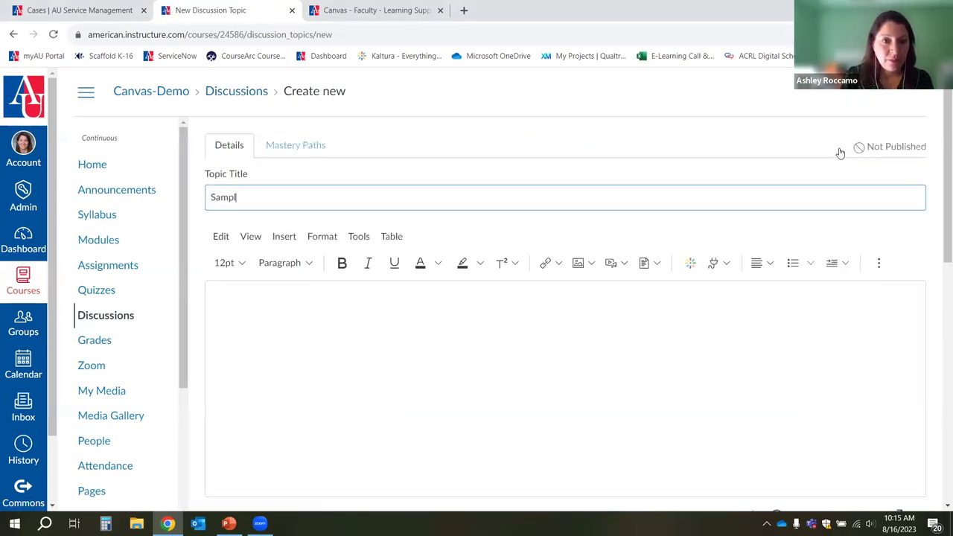
pyautogui.press('Tab')
pyautogui.write('Prompt here')
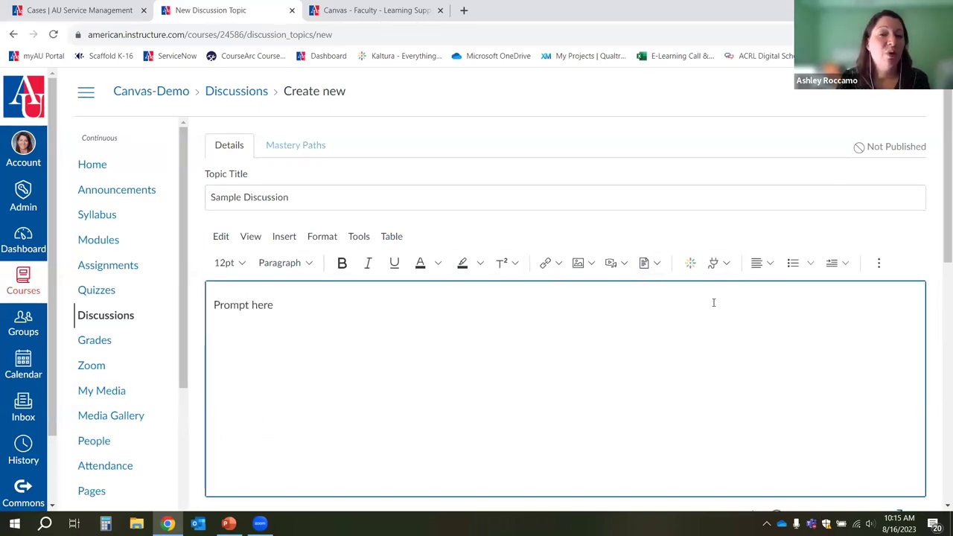
# Try the options "Users must post before seeing replies" and "Enable podcast feed", turning each one off again.
pyautogui.scroll(-1, 729, 287)
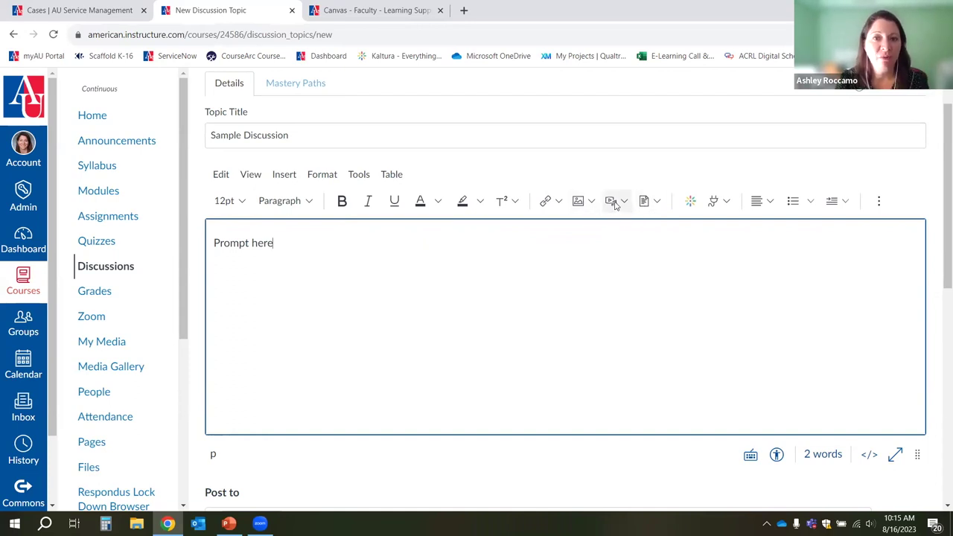
pyautogui.scroll(-4, 472, 310)
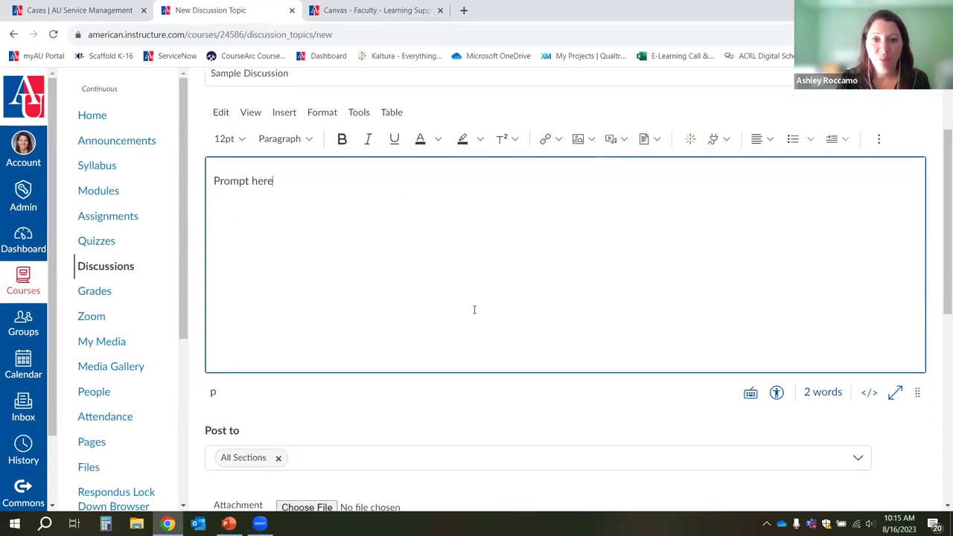
pyautogui.scroll(-1, 532, 300)
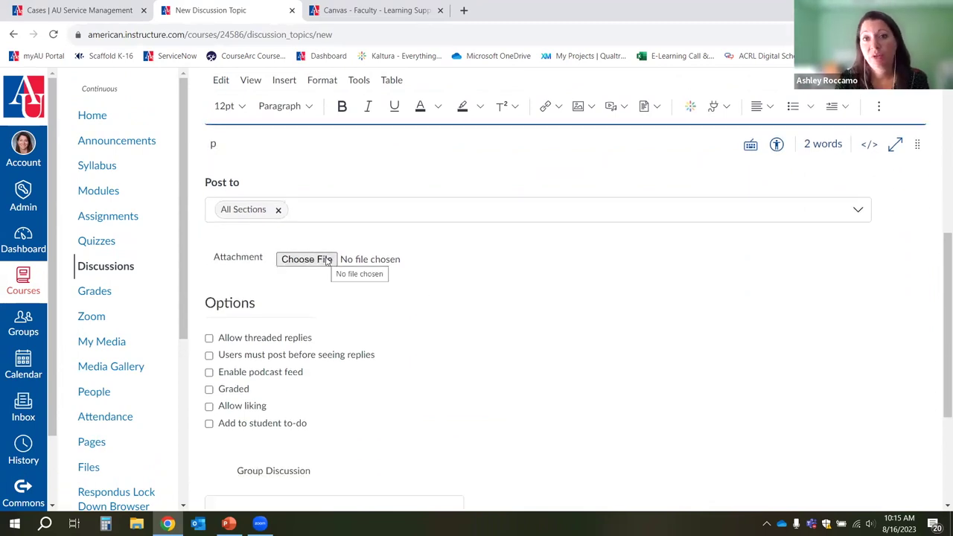
pyautogui.scroll(-1, 476, 307)
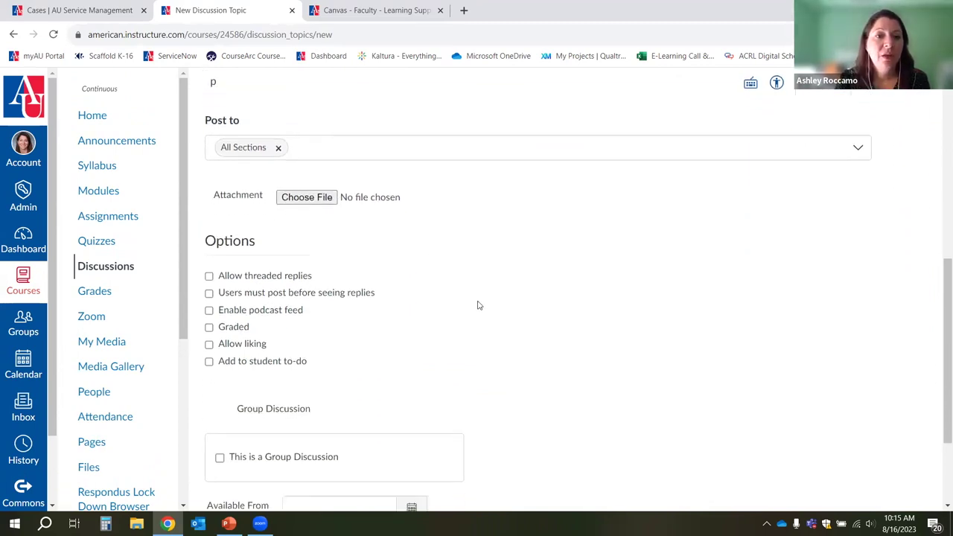
pyautogui.scroll(-1, 468, 287)
pyautogui.scroll(-1, 513, 235)
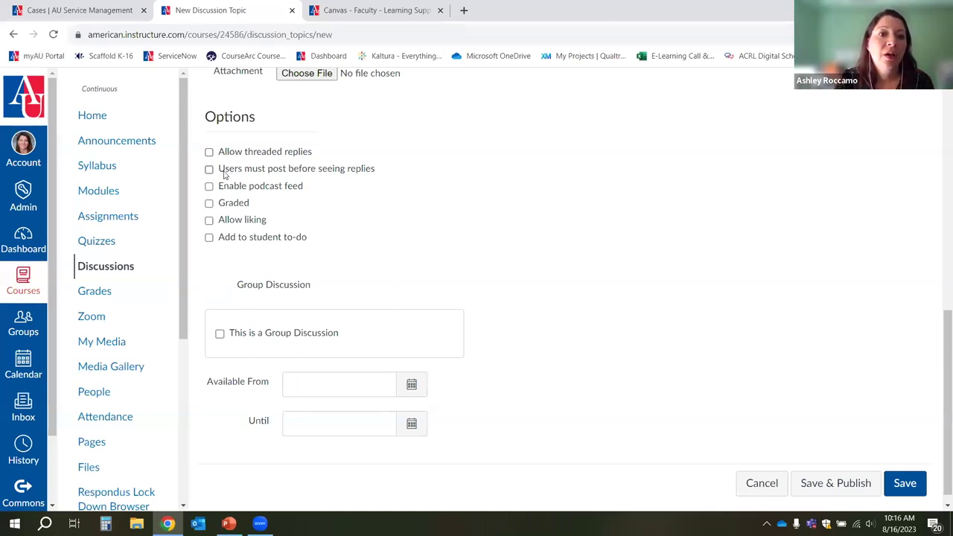
pyautogui.click(209, 170)
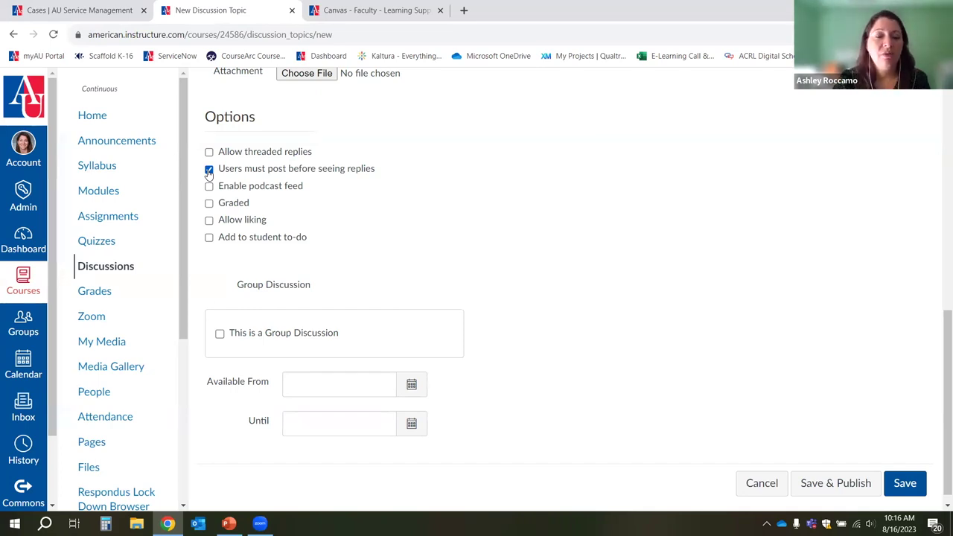
pyautogui.click(209, 170)
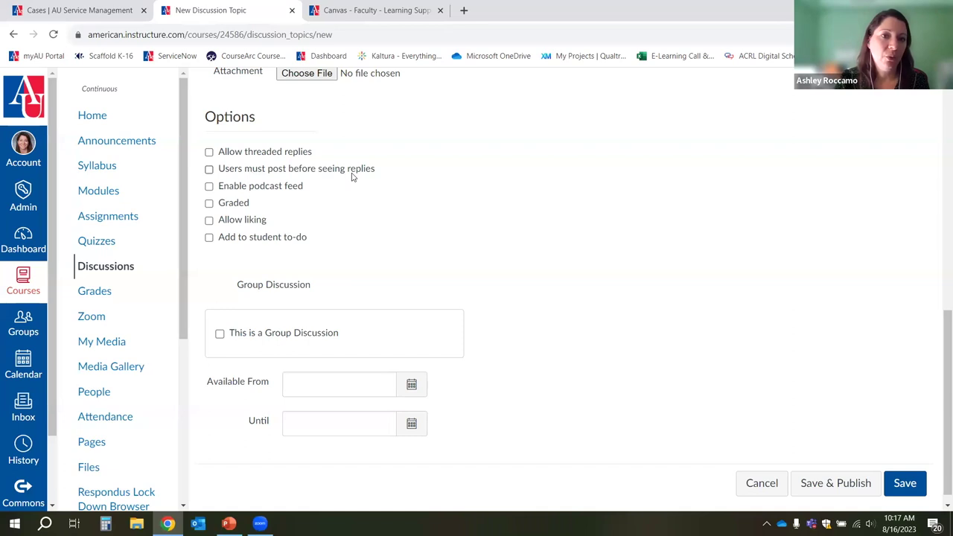
pyautogui.click(209, 187)
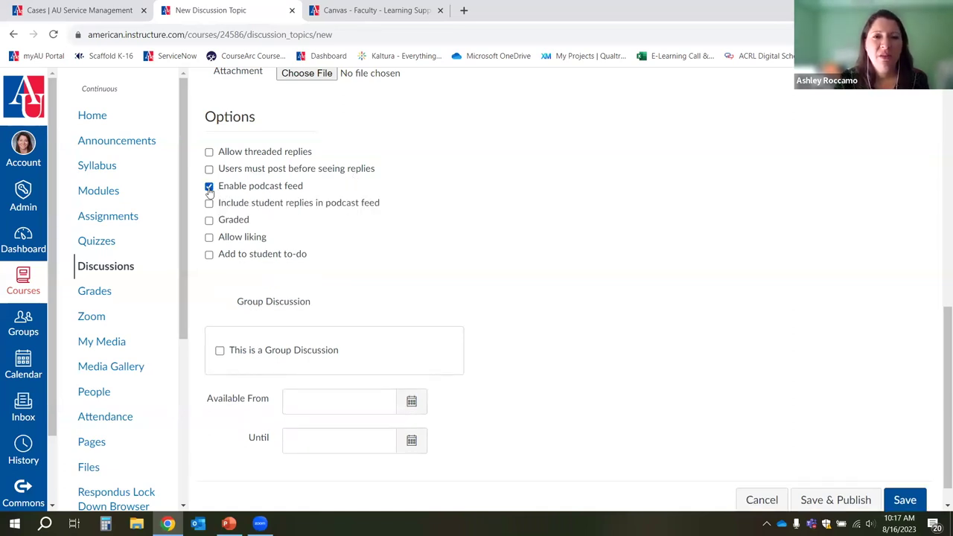
pyautogui.click(209, 187)
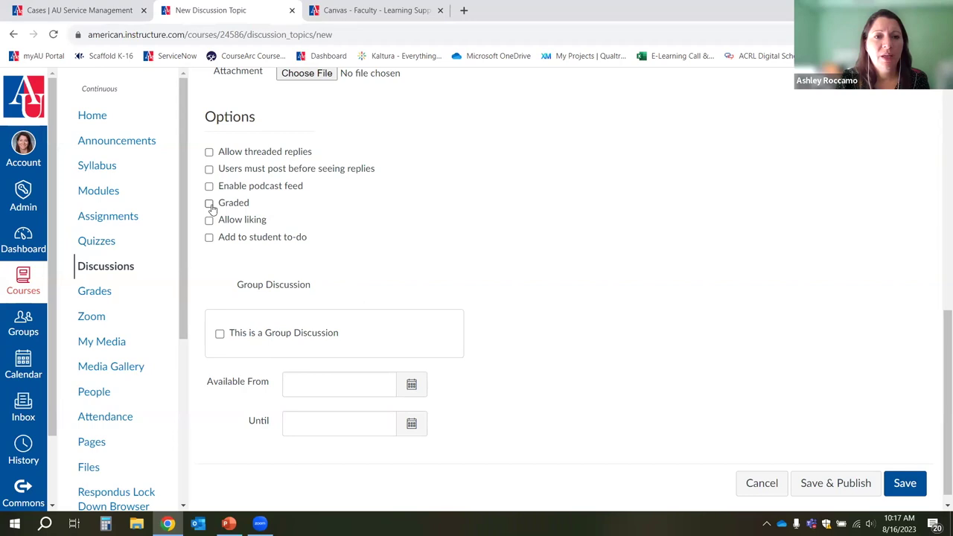
# Make the discussion graded to examine its points, assignment group, peer review and due date settings, and turn grading off again.
pyautogui.click(209, 204)
pyautogui.scroll(-1, 212, 208)
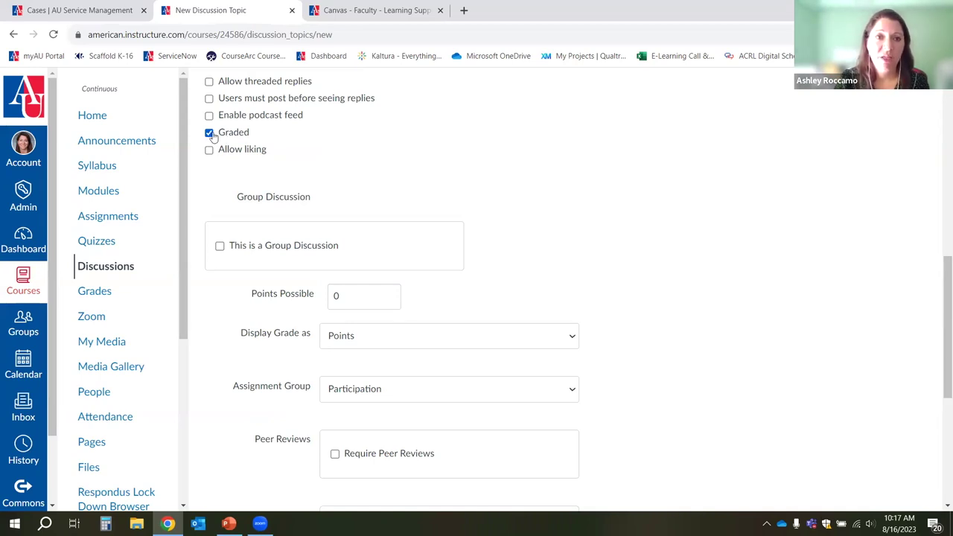
pyautogui.scroll(-2, 417, 271)
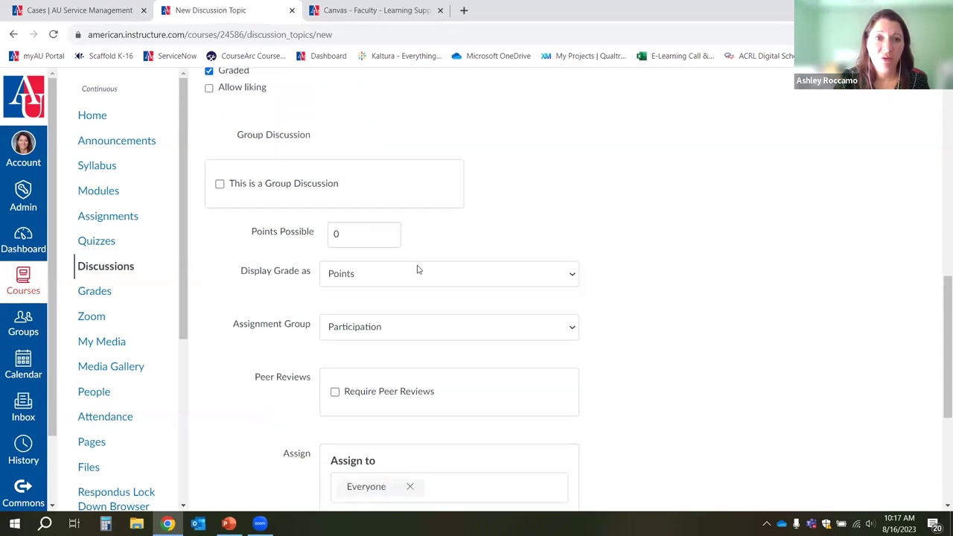
pyautogui.scroll(-2, 375, 281)
pyautogui.scroll(1, 376, 281)
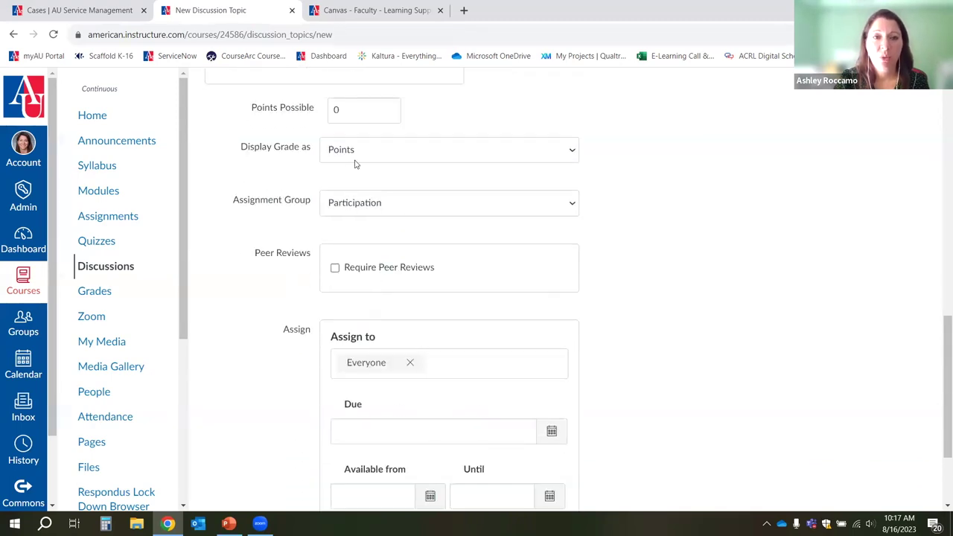
pyautogui.scroll(-1, 411, 172)
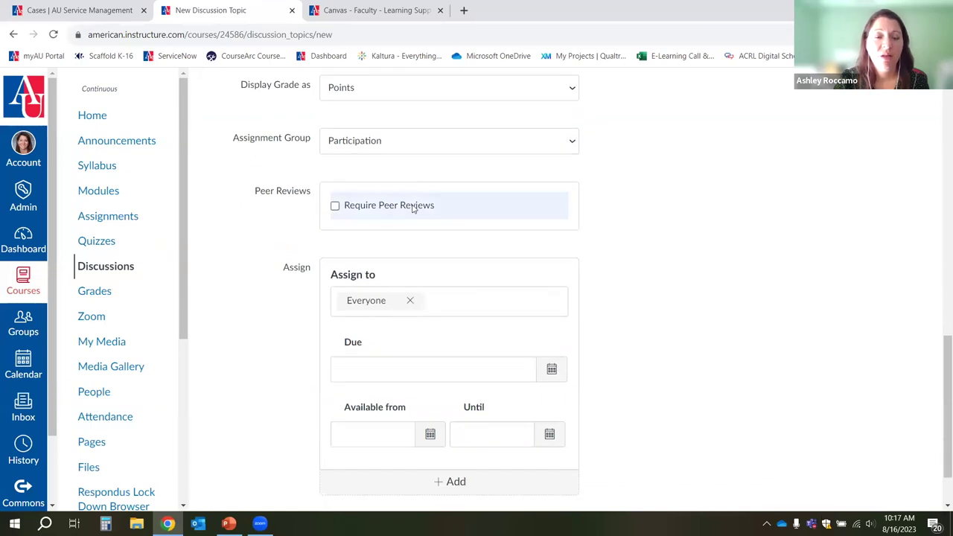
pyautogui.scroll(-1, 419, 226)
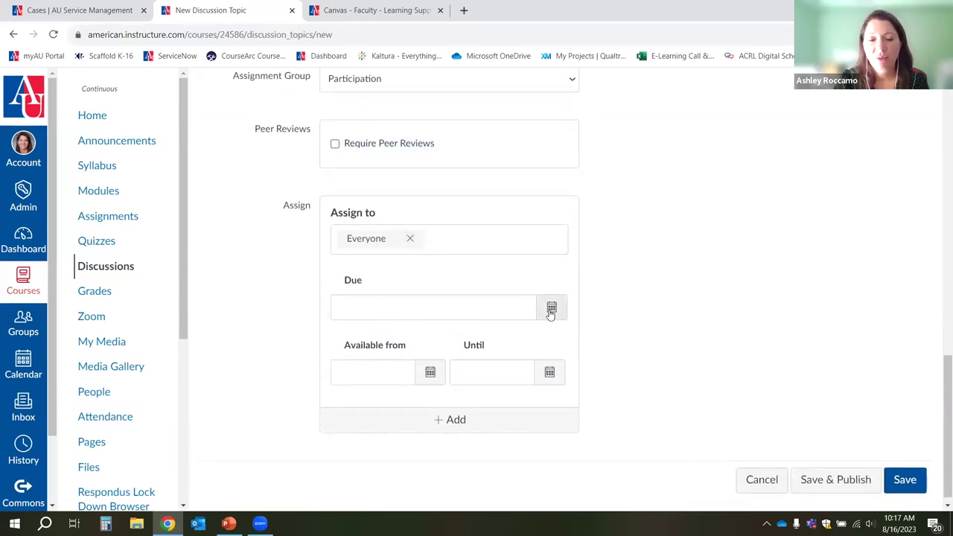
pyautogui.scroll(5, 510, 309)
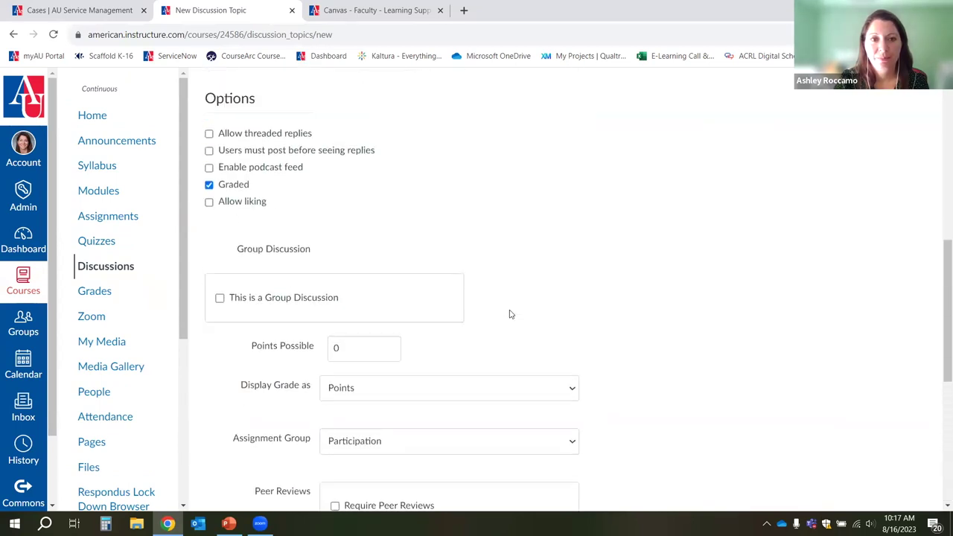
pyautogui.click(209, 184)
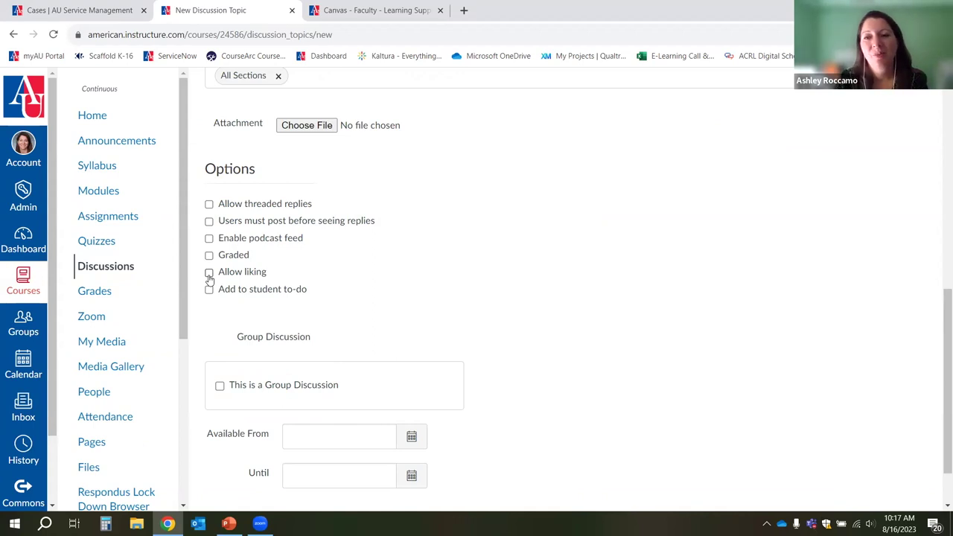
# Save and publish the new discussion with all its extra options left off.
pyautogui.scroll(-1, 210, 278)
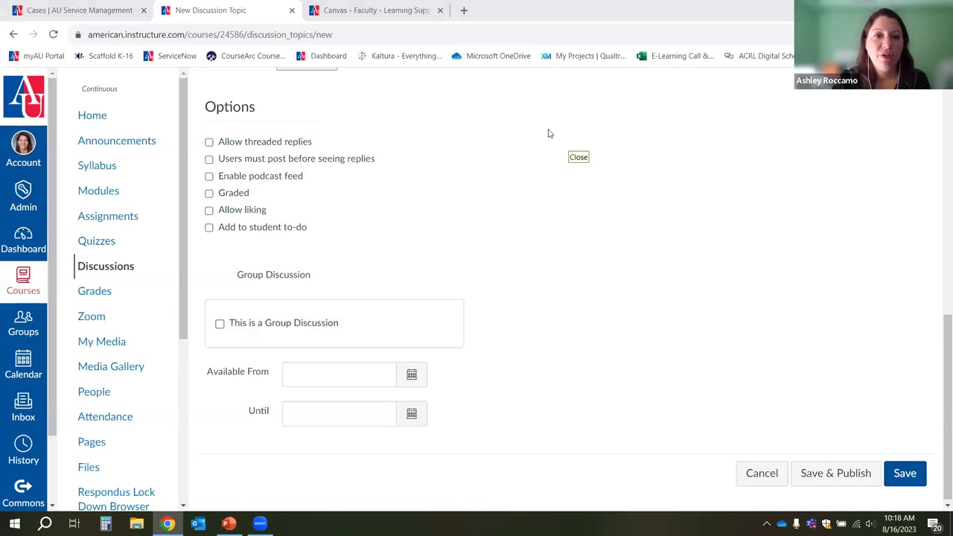
pyautogui.scroll(5, 587, 301)
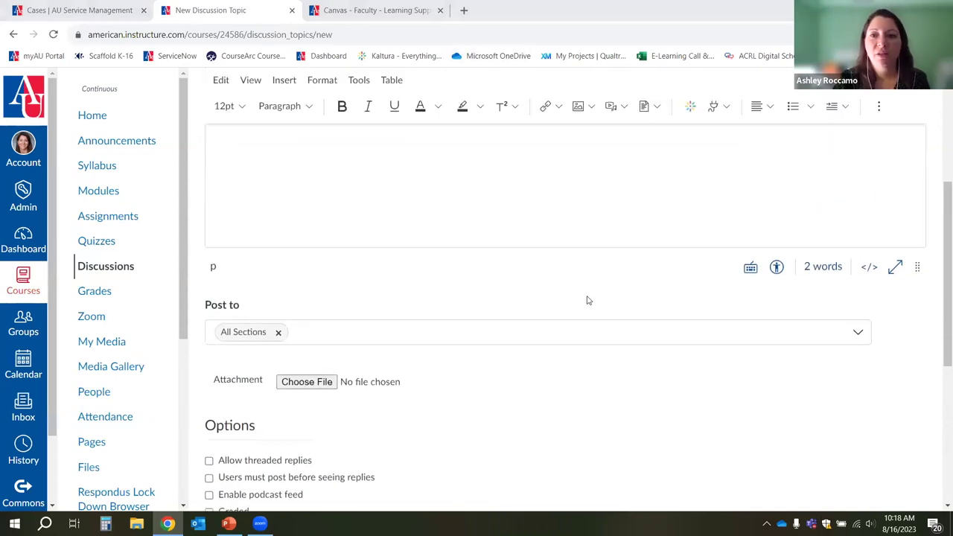
pyautogui.scroll(3, 587, 301)
pyautogui.scroll(-7, 588, 301)
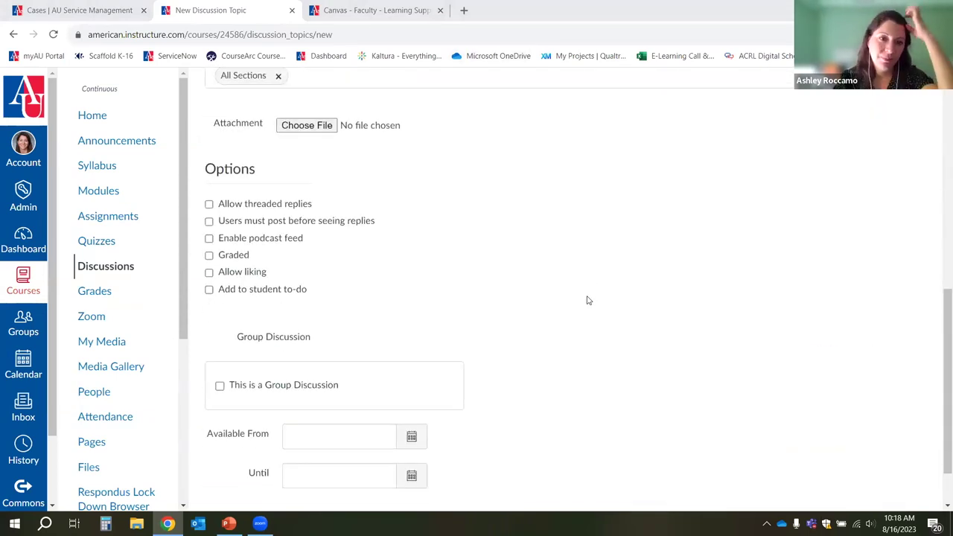
pyautogui.scroll(7, 587, 300)
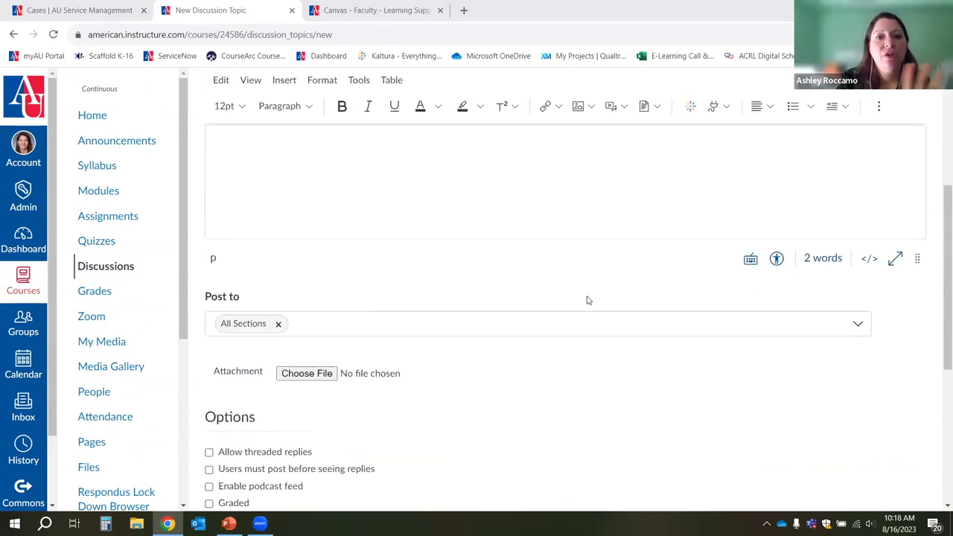
pyautogui.scroll(-7, 587, 301)
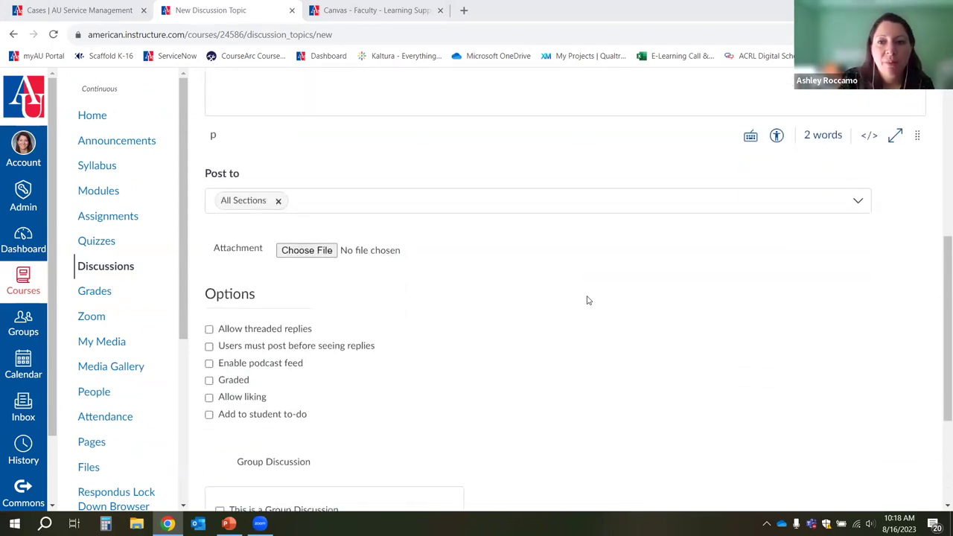
pyautogui.scroll(-1, 587, 300)
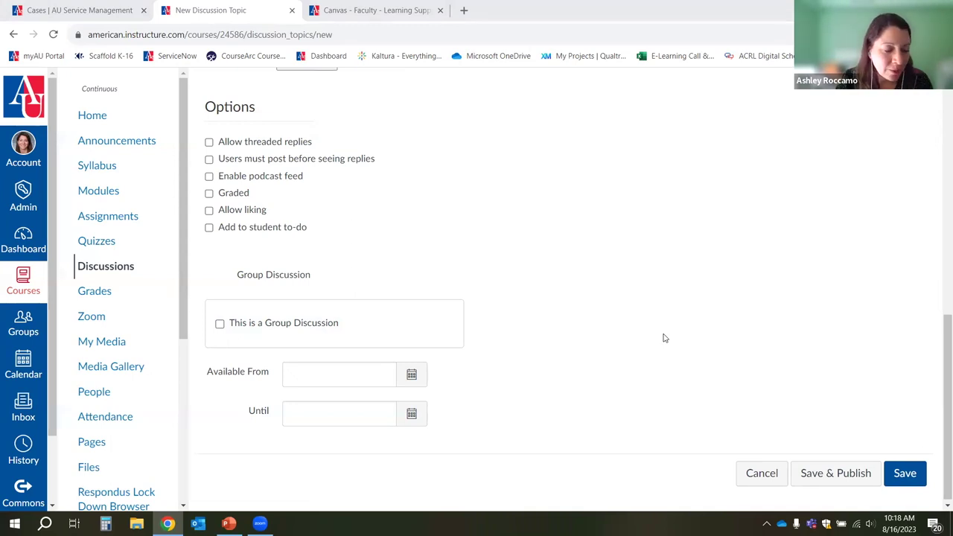
pyautogui.click(822, 475)
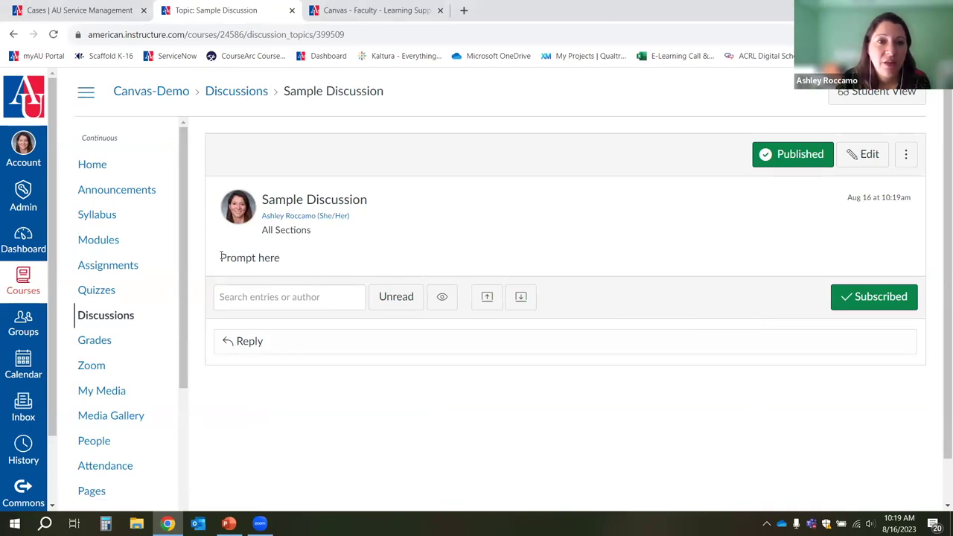
# Highlight the published discussion's prompt, return to the course's discussion list and reopen Sample Discussion from there.
pyautogui.moveTo(220, 256); pyautogui.dragTo(300, 259)
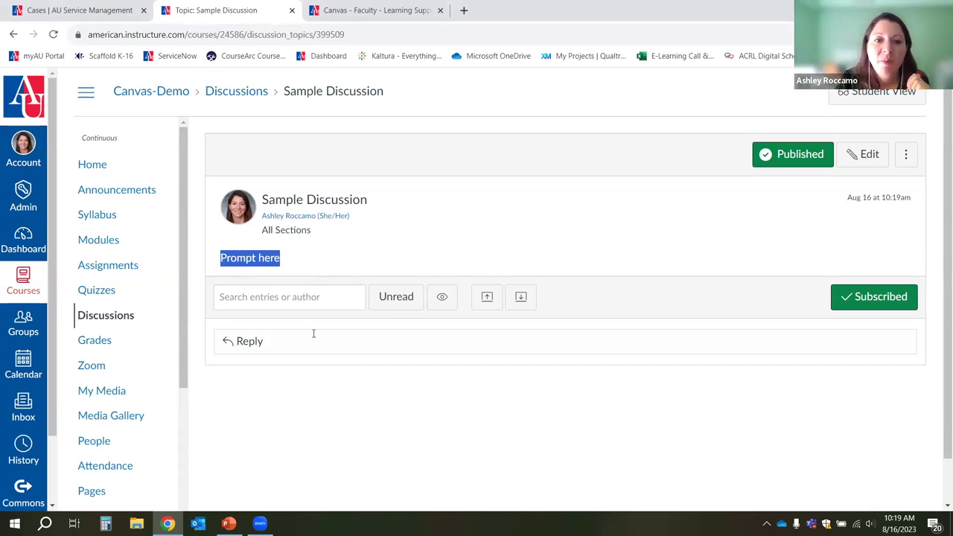
pyautogui.click(106, 316)
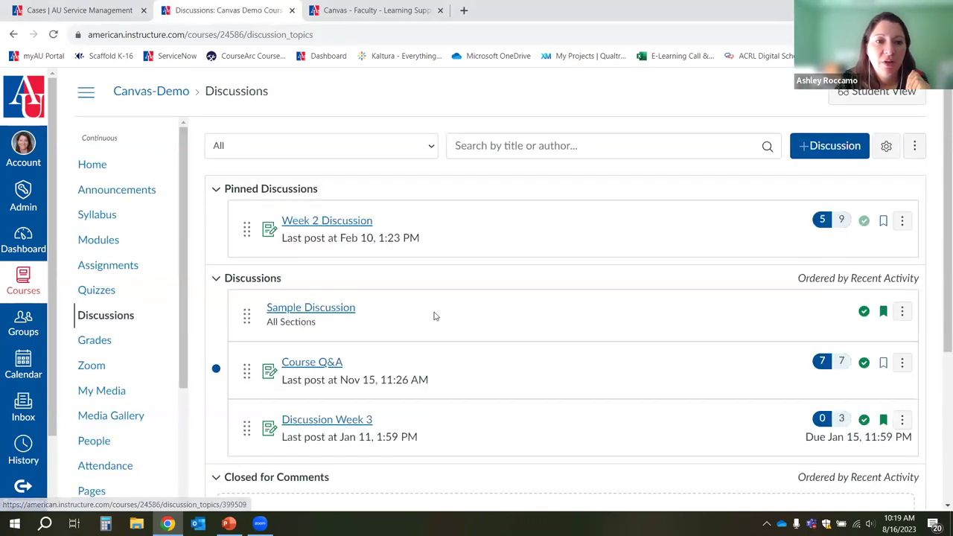
pyautogui.click(334, 311)
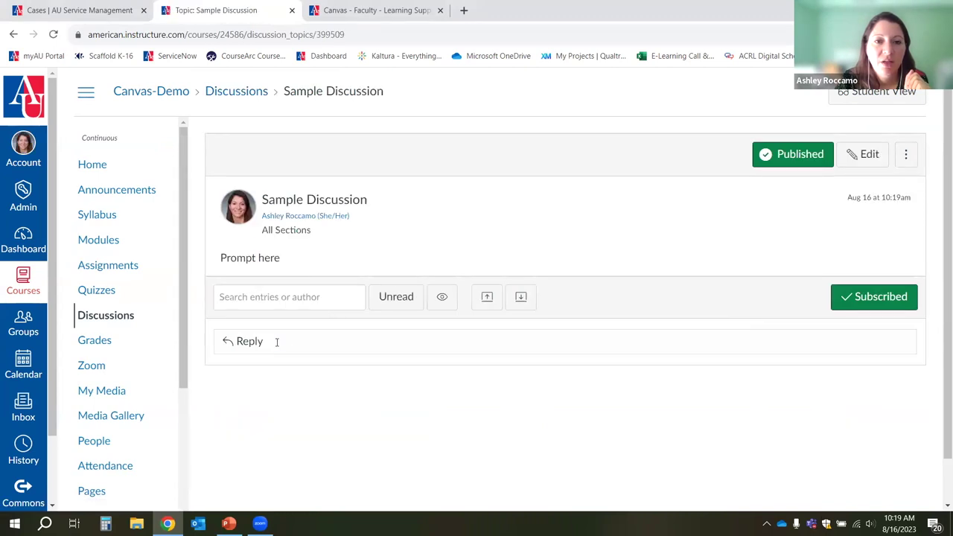
# Post the reply "sample post!" to Sample Discussion.
pyautogui.click(240, 342)
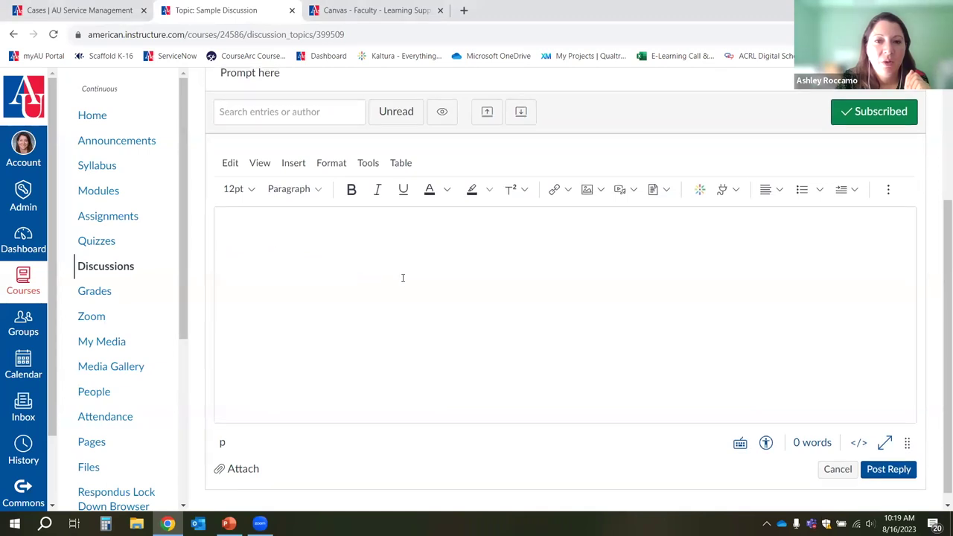
pyautogui.scroll(2, 541, 335)
pyautogui.scroll(-1, 693, 320)
pyautogui.scroll(-1, 555, 292)
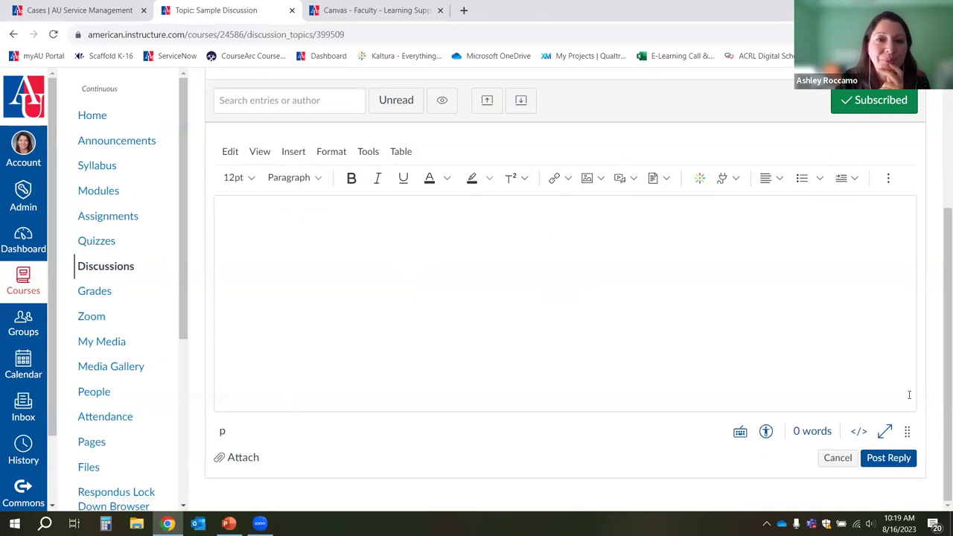
pyautogui.click(715, 341)
pyautogui.write('sample post!')
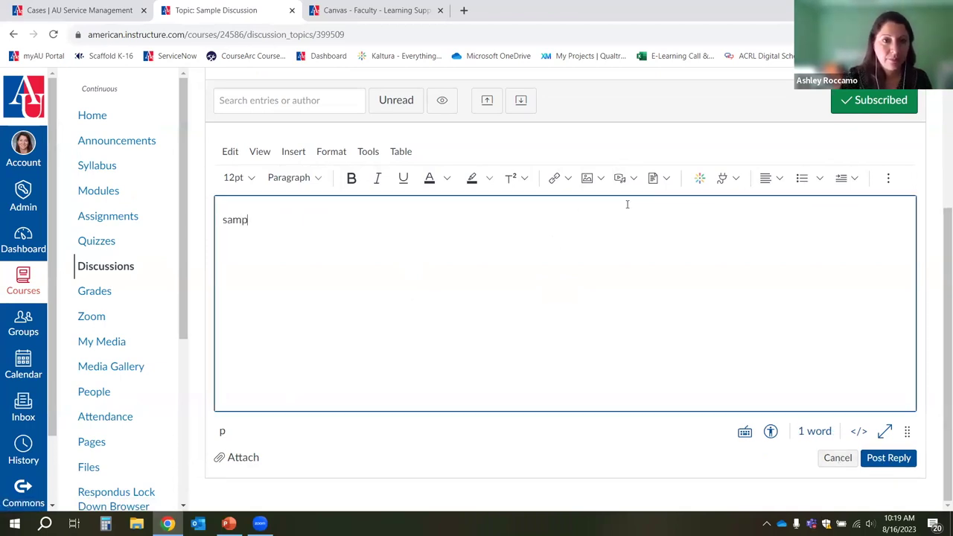
pyautogui.click(896, 457)
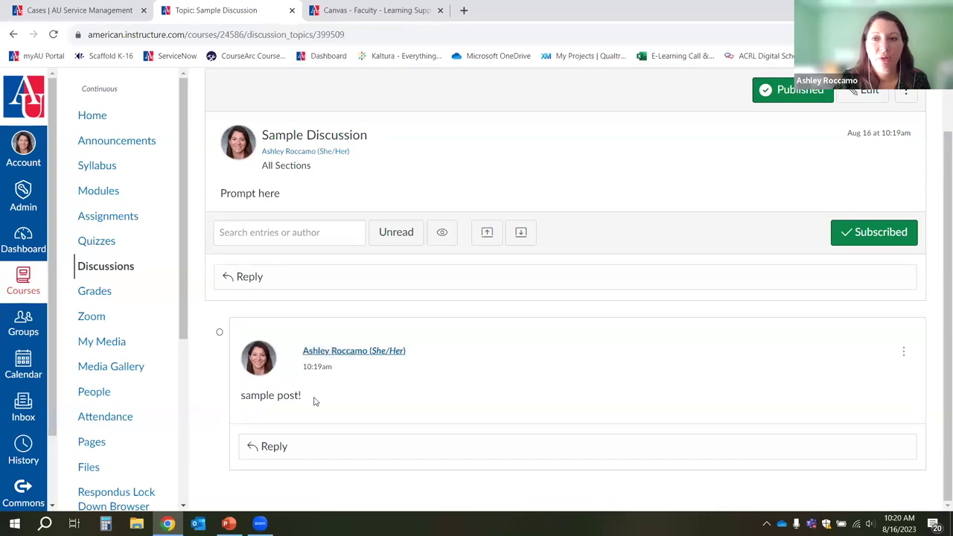
# Examine the additional management options offered on the Sample Discussion page.
pyautogui.scroll(1, 554, 249)
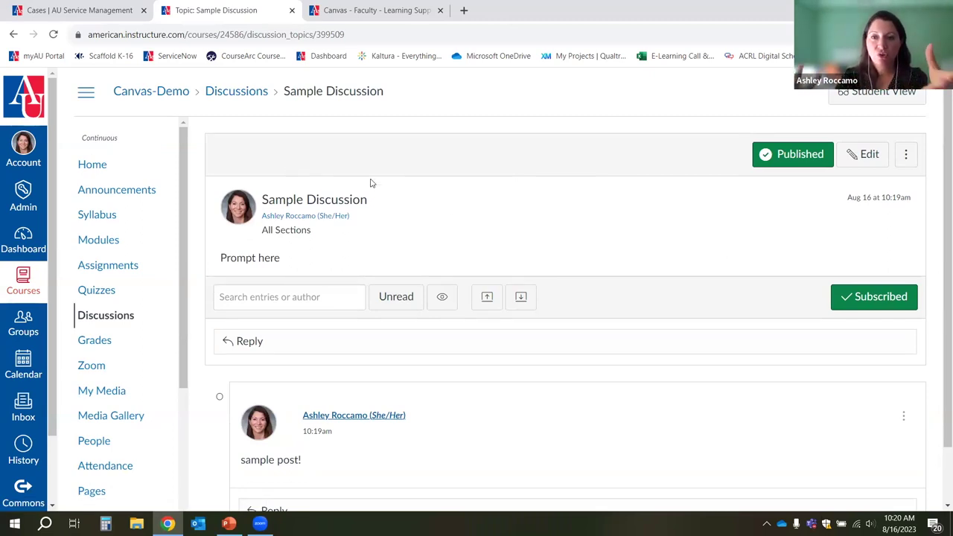
pyautogui.click(905, 157)
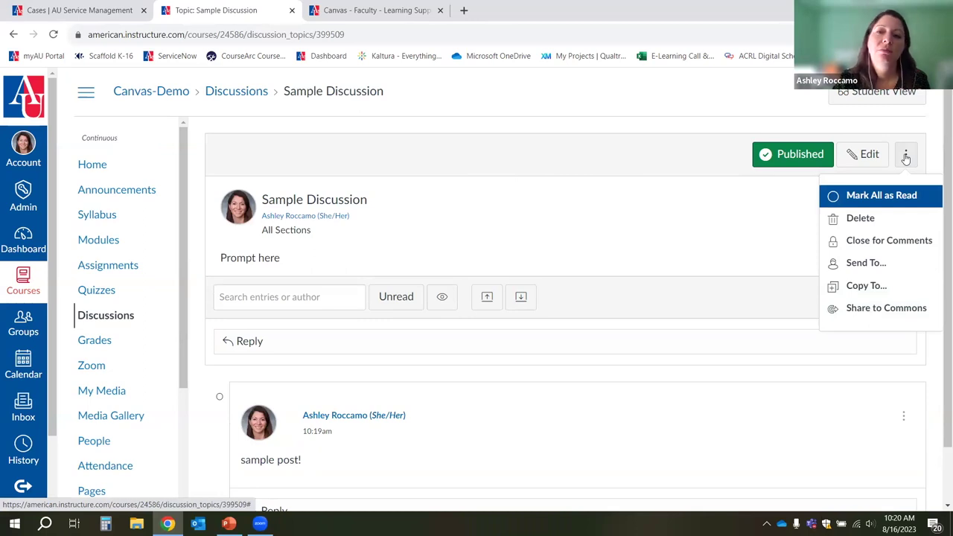
pyautogui.click(905, 157)
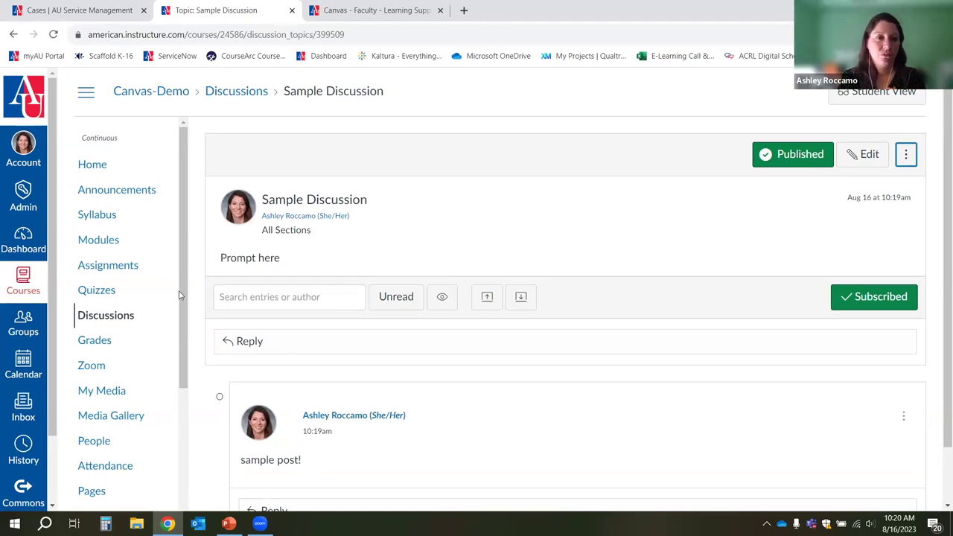
# Return to the course's discussion list and examine the extra options for Sample Discussion and for the whole list.
pyautogui.click(105, 316)
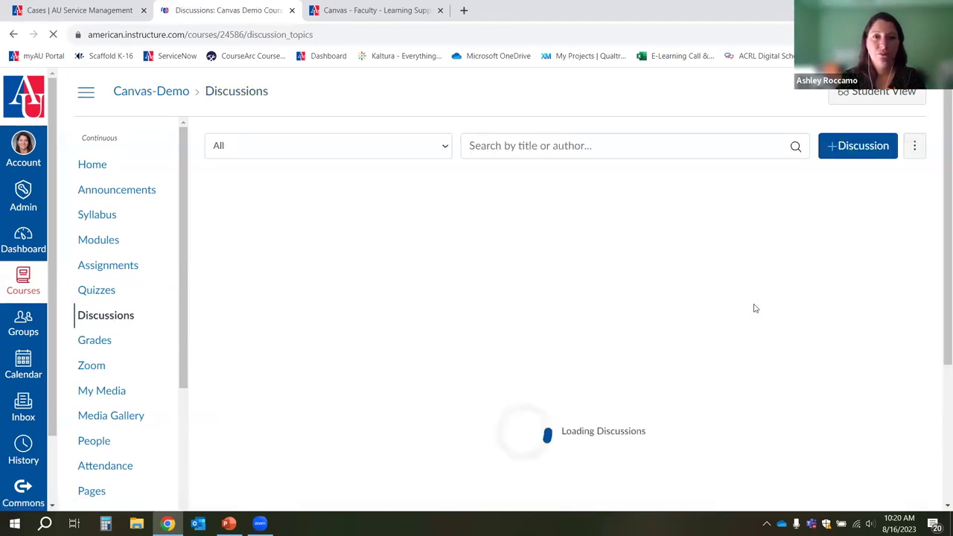
pyautogui.click(903, 310)
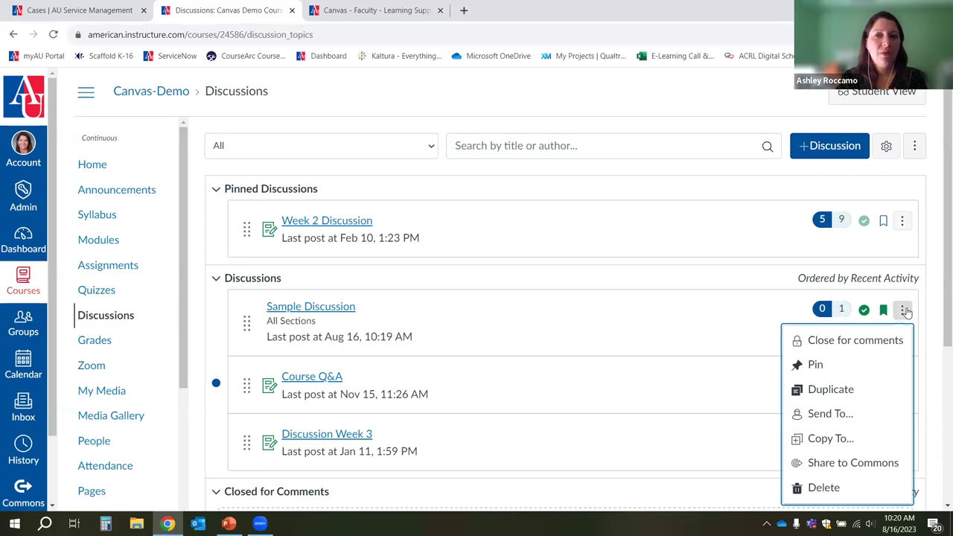
pyautogui.click(903, 310)
pyautogui.click(914, 149)
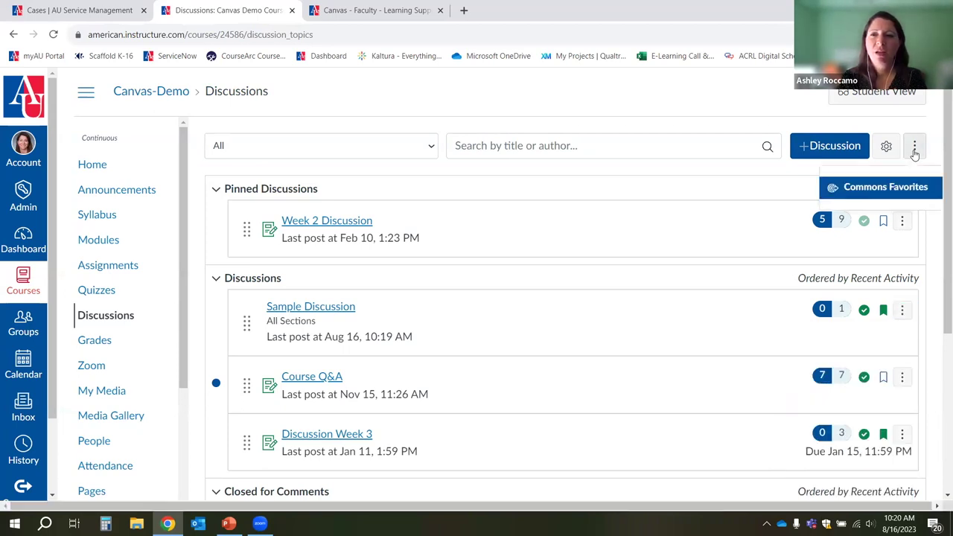
pyautogui.click(914, 151)
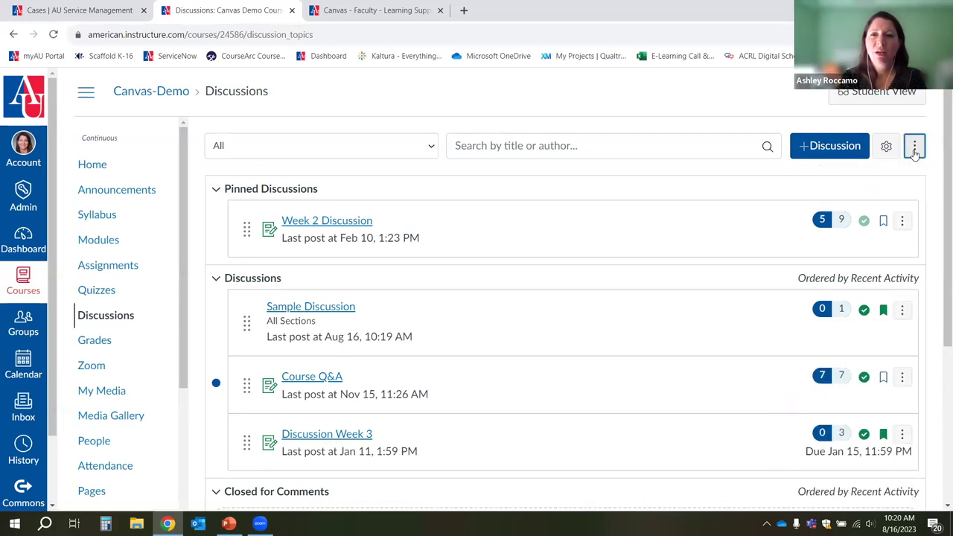
# Reopen Sample Discussion and review its posted reply and its additional management options once more.
pyautogui.click(325, 308)
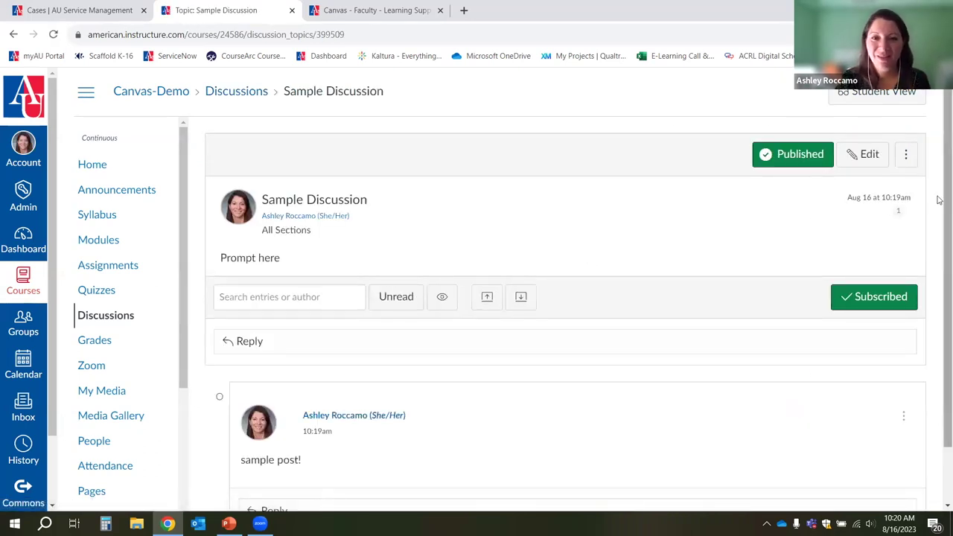
pyautogui.scroll(-1, 695, 219)
pyautogui.scroll(1, 718, 228)
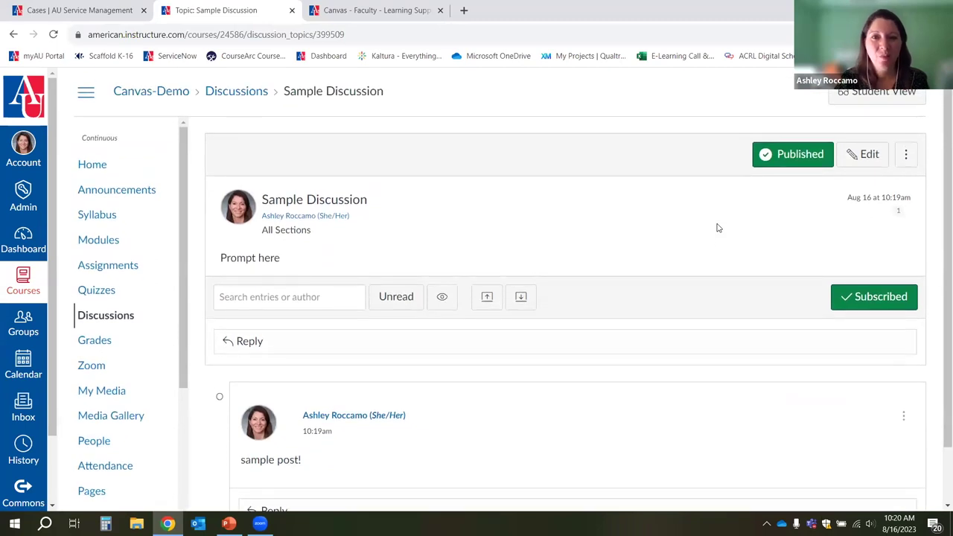
pyautogui.click(907, 156)
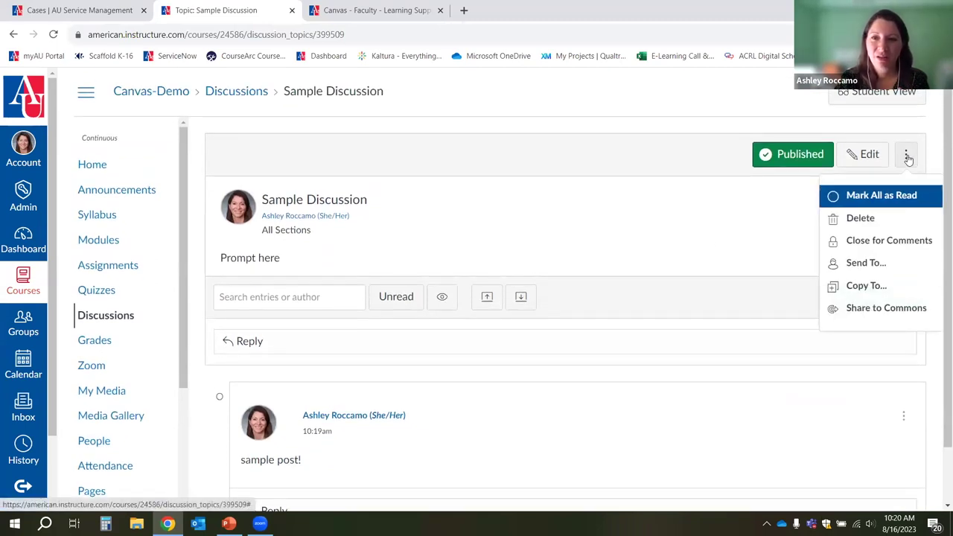
pyautogui.click(907, 158)
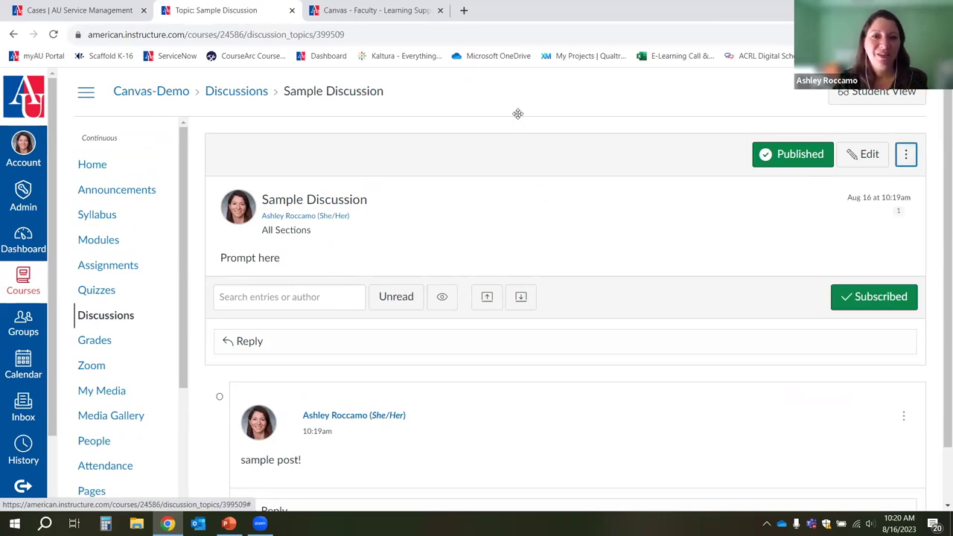
pyautogui.click(479, 29)
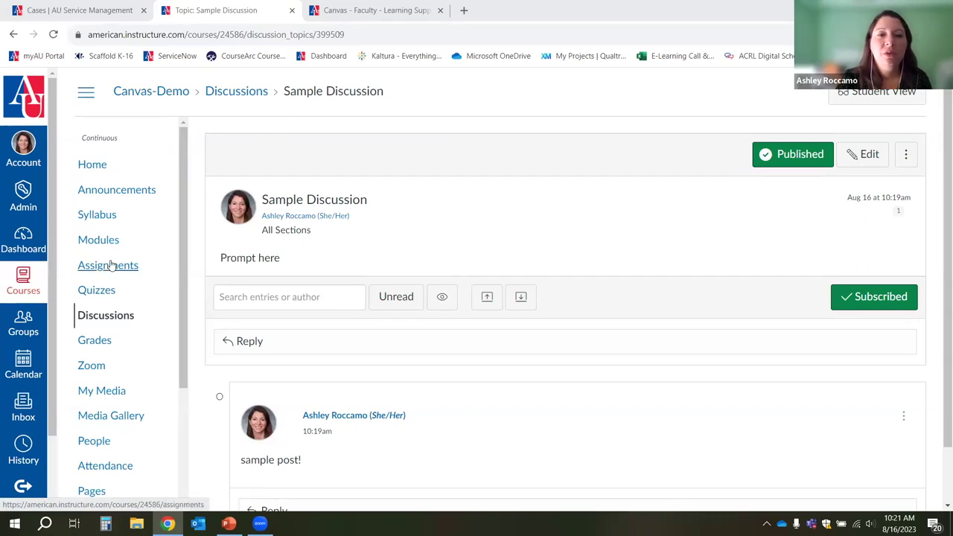
# Start a new quiz in the course's Quizzes area with New Quizzes as the quiz engine.
pyautogui.click(105, 298)
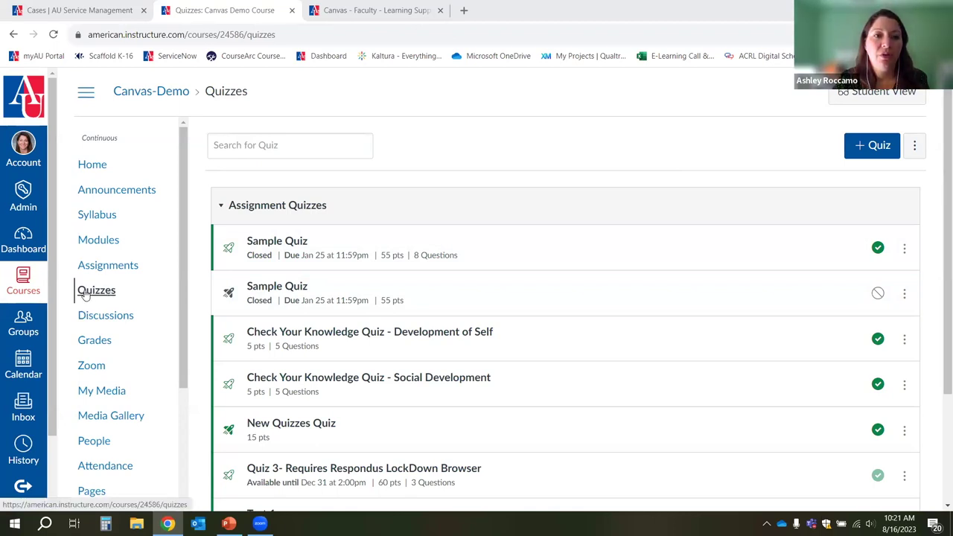
pyautogui.click(869, 149)
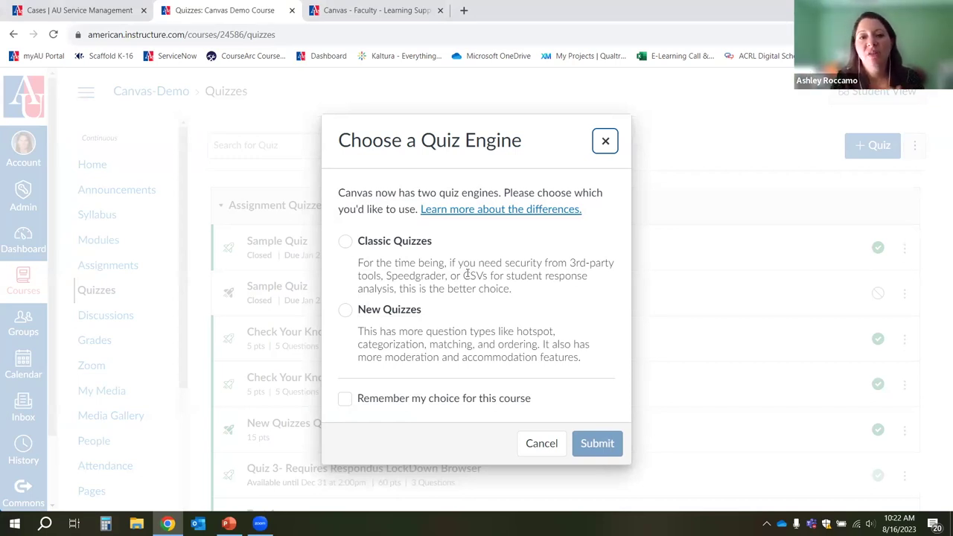
pyautogui.click(345, 311)
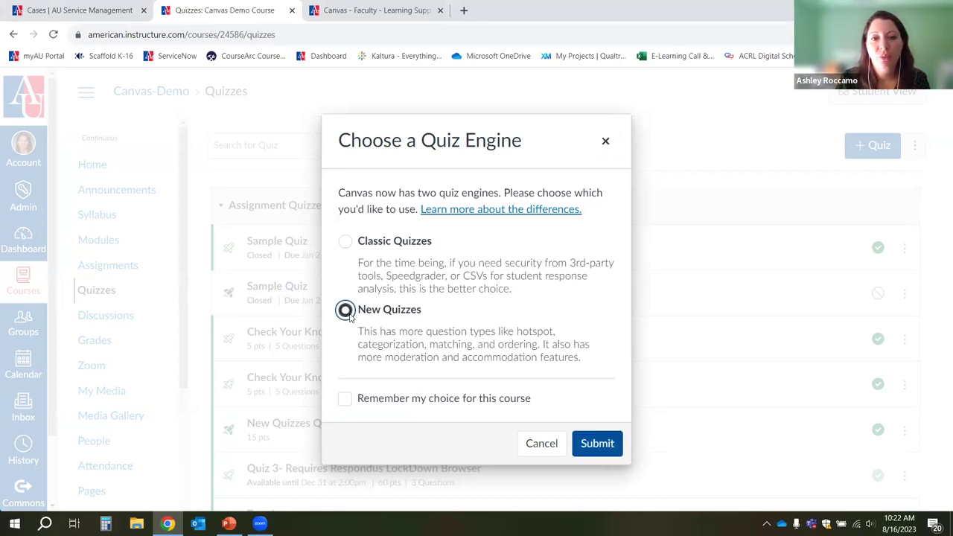
pyautogui.click(597, 444)
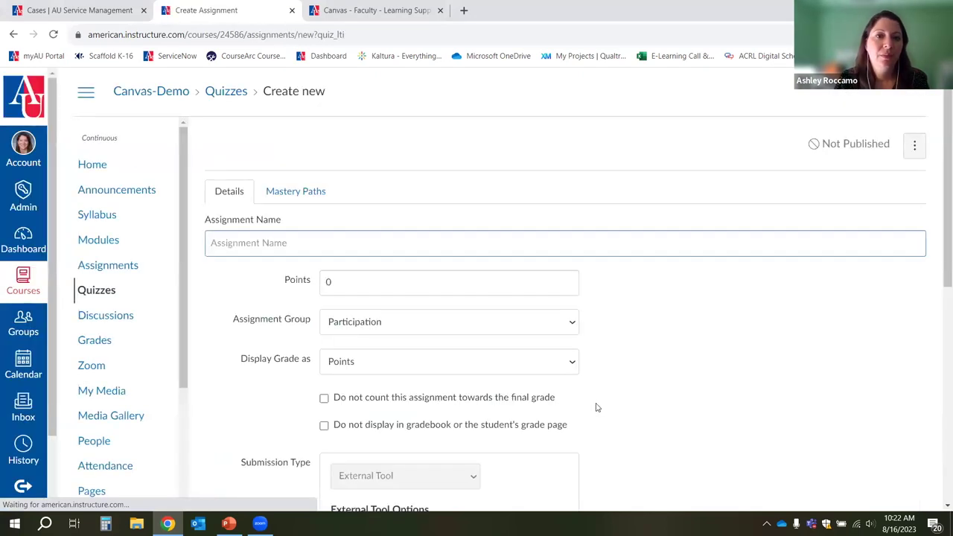
# Name the quiz "Quiz!" and set its points to 10.
pyautogui.click(484, 240)
pyautogui.write('Quiz!')
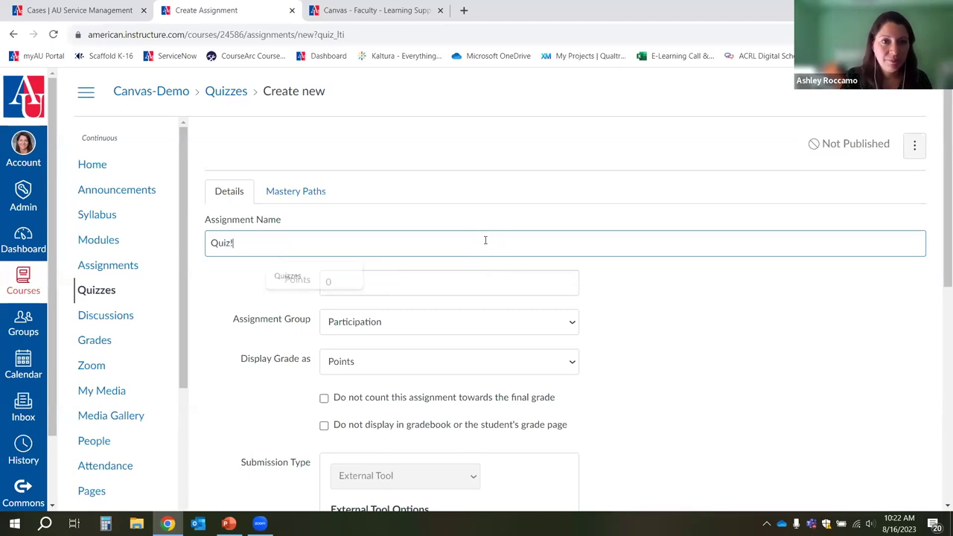
pyautogui.click(325, 280)
pyautogui.write('1')
pyautogui.scroll(-3, 634, 332)
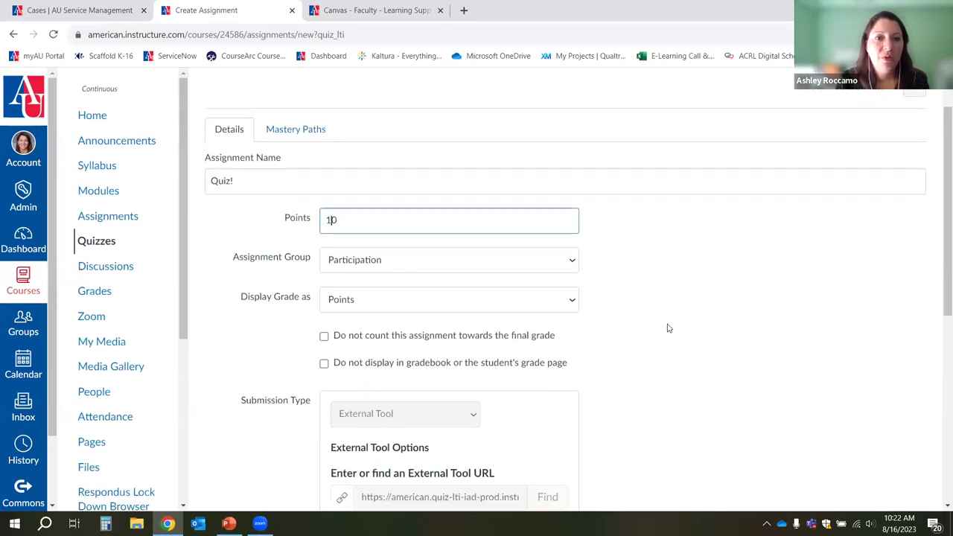
# Set the quiz's due date to Aug 19, 2023, 11:59 PM for Everyone and proceed to building the quiz.
pyautogui.scroll(-3, 667, 328)
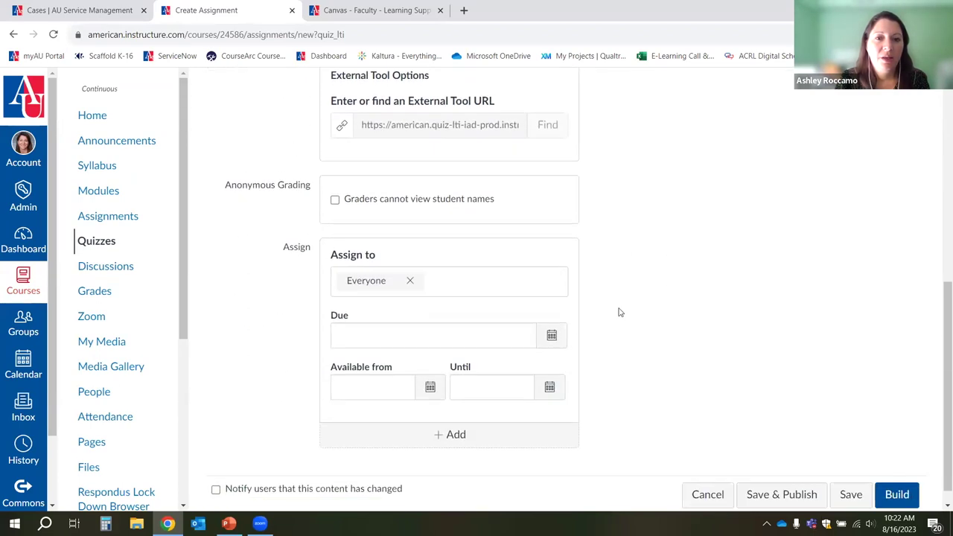
pyautogui.scroll(-1, 553, 335)
pyautogui.click(552, 314)
pyautogui.click(481, 420)
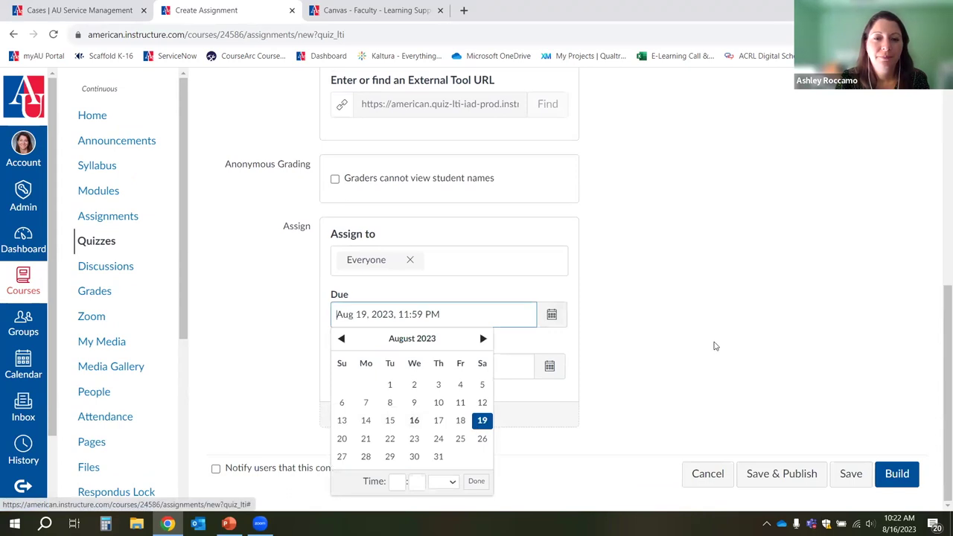
pyautogui.click(712, 344)
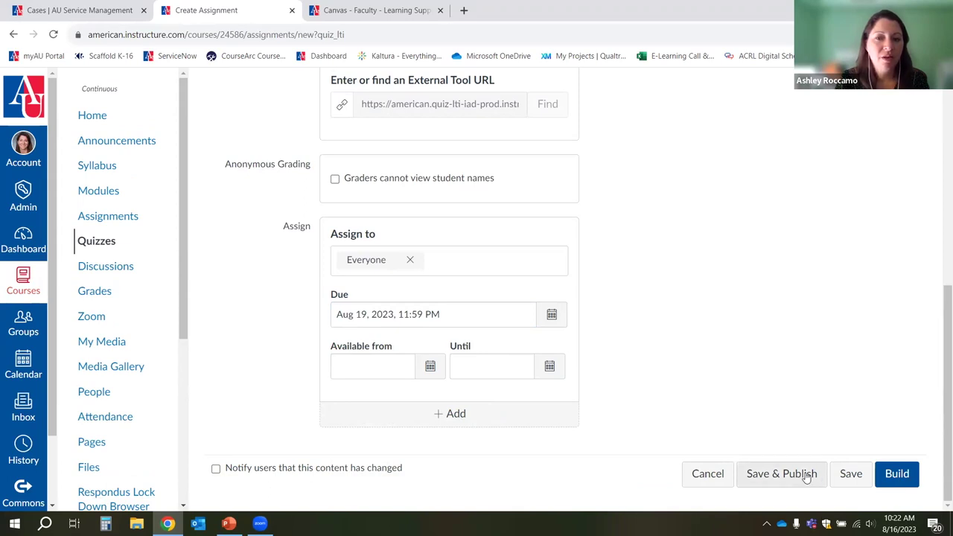
pyautogui.scroll(5, 591, 330)
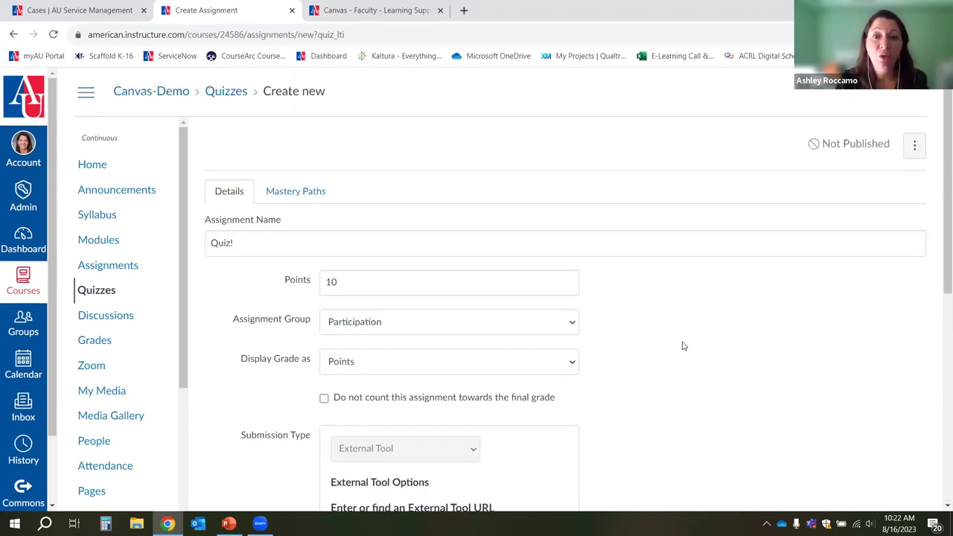
pyautogui.scroll(-5, 679, 346)
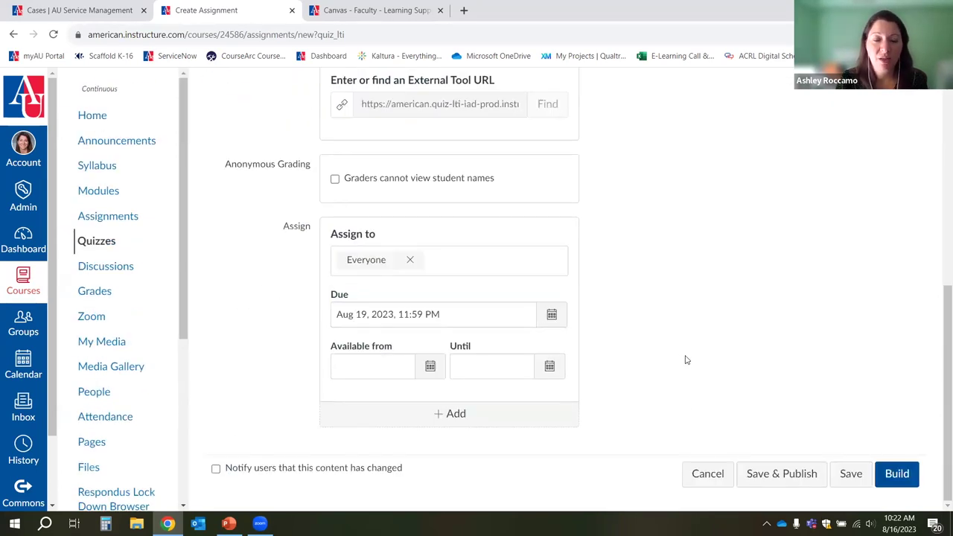
pyautogui.click(897, 476)
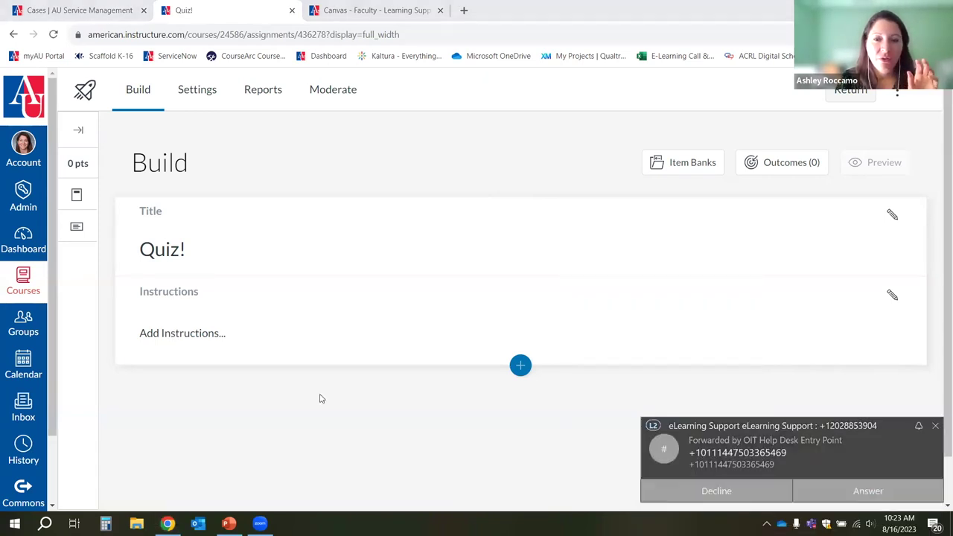
# Add the text "Instructions here" as the quiz's instructions and save it.
pyautogui.click(202, 336)
pyautogui.write('Instructions here')
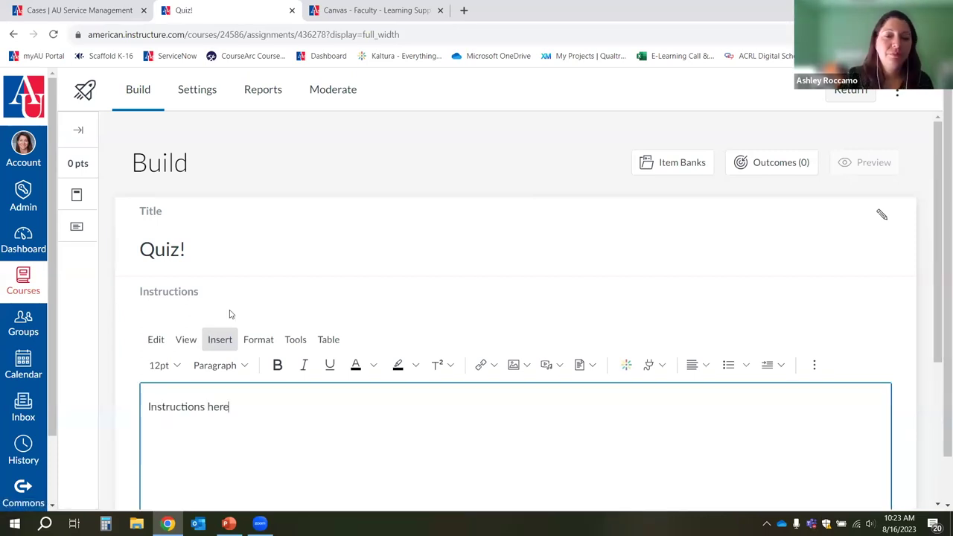
pyautogui.scroll(-3, 449, 236)
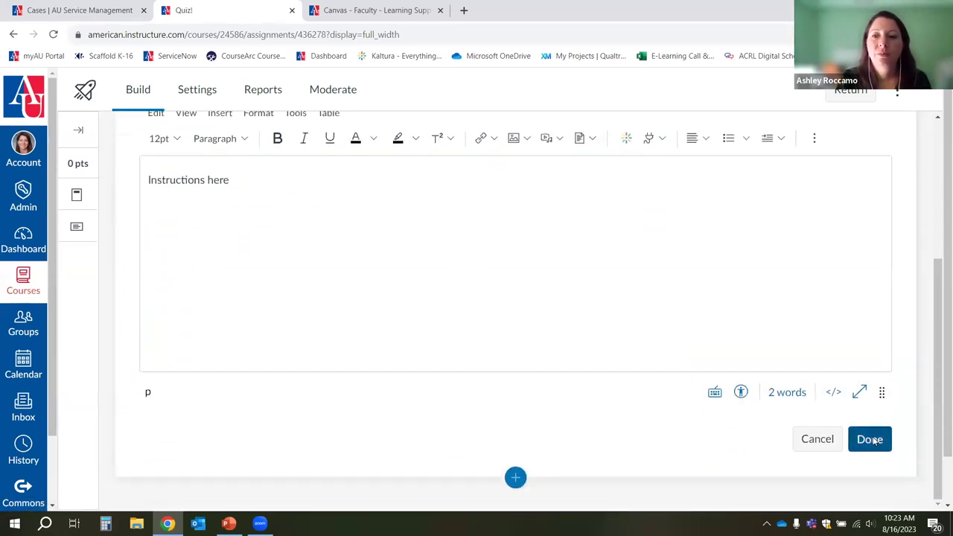
pyautogui.click(869, 440)
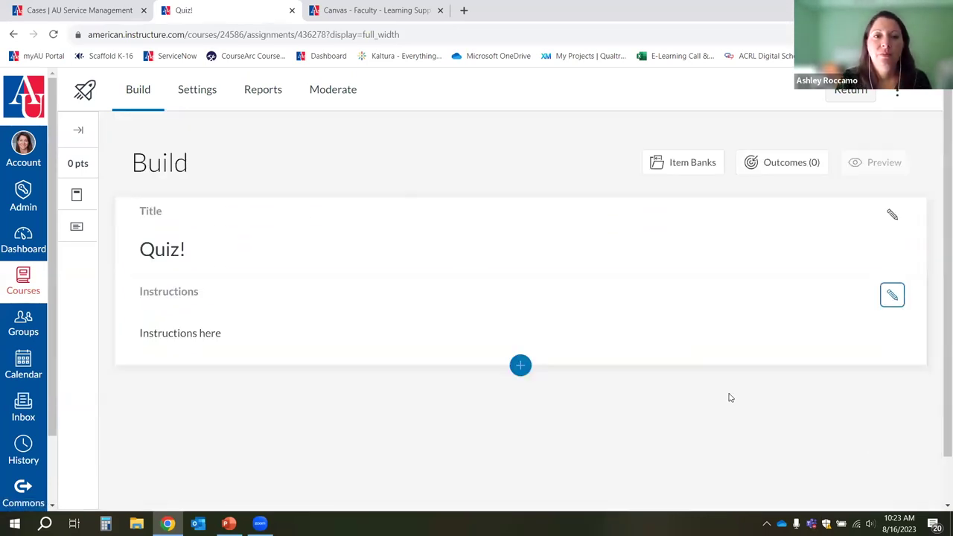
# Add a multiple choice question to the quiz with the question stem "What color is the sky?".
pyautogui.click(522, 367)
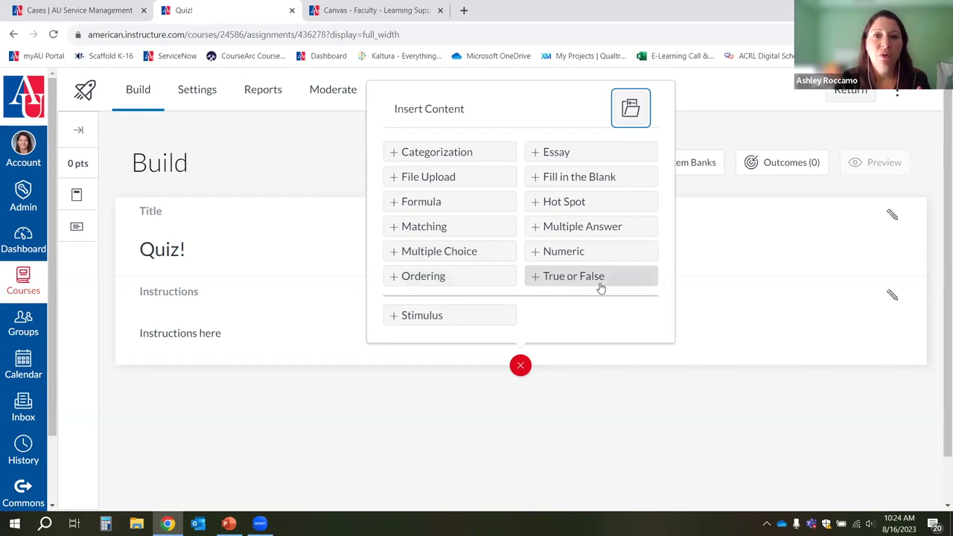
pyautogui.click(438, 253)
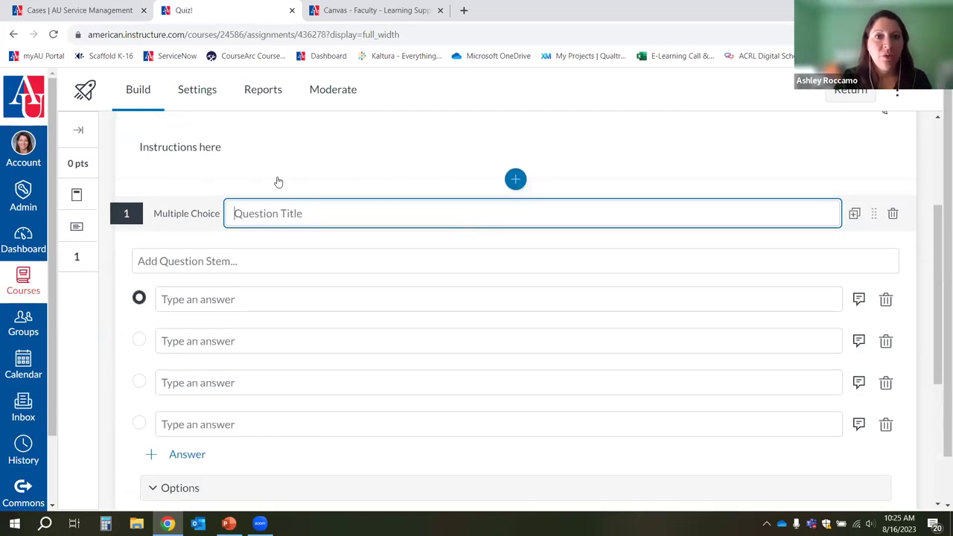
pyautogui.click(163, 262)
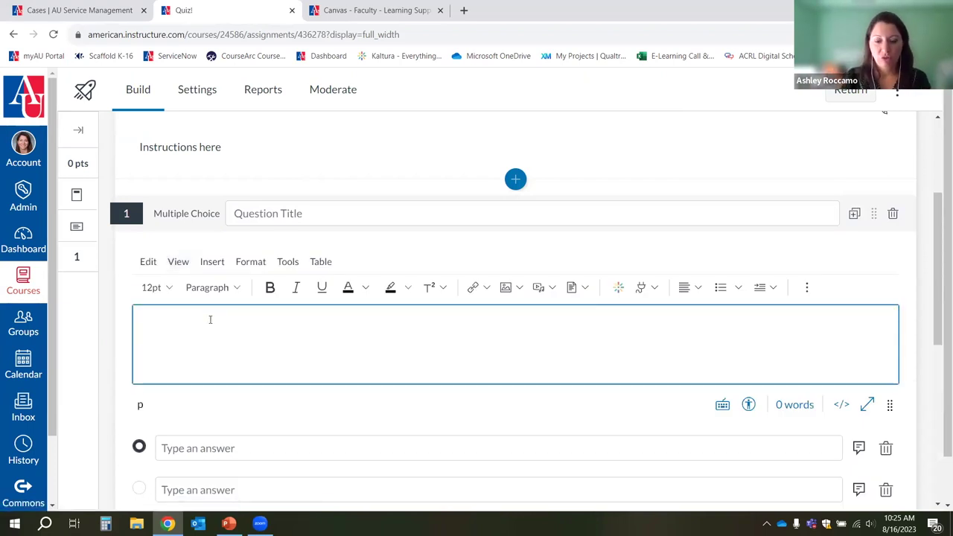
pyautogui.write('What colors i')
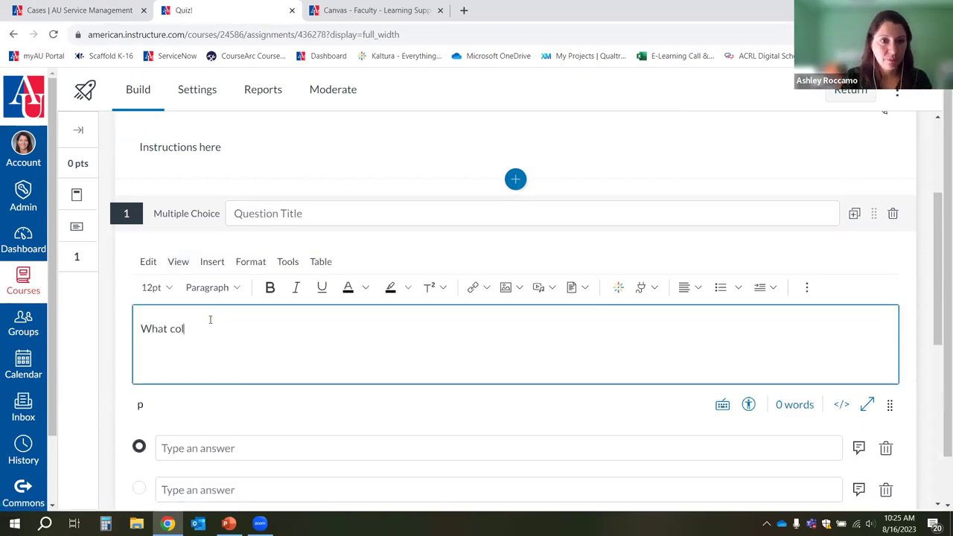
pyautogui.press('BackSpace')
pyautogui.press('BackSpace')
pyautogui.press('BackSpace')
pyautogui.write('is the sky?')
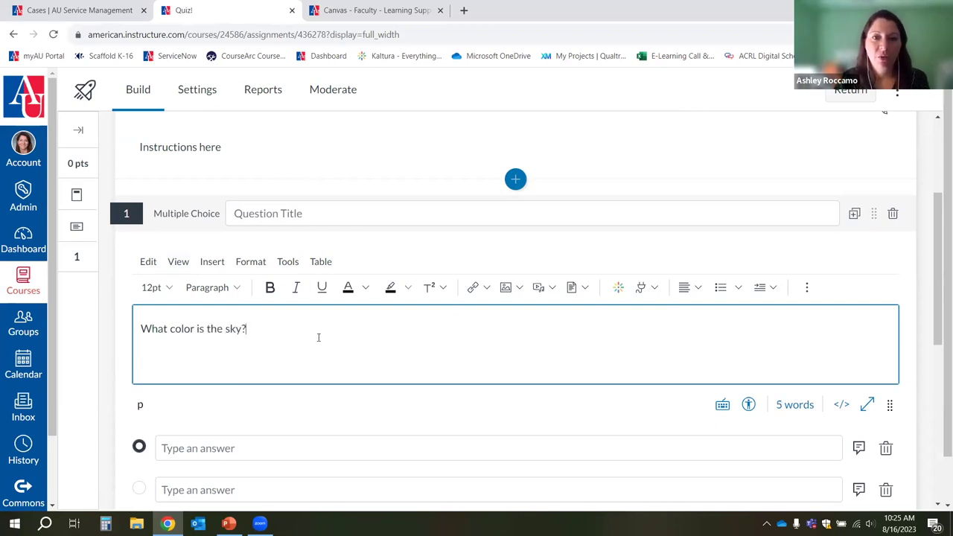
# Fill in the question's four answer choices, in order, as "red", "purple", "blue" and "green".
pyautogui.scroll(-1, 317, 336)
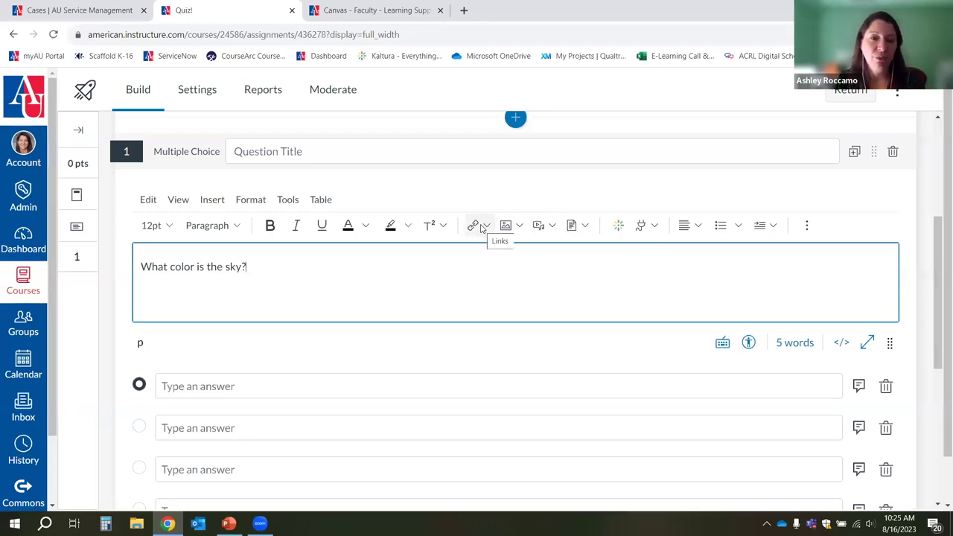
pyautogui.scroll(-1, 479, 227)
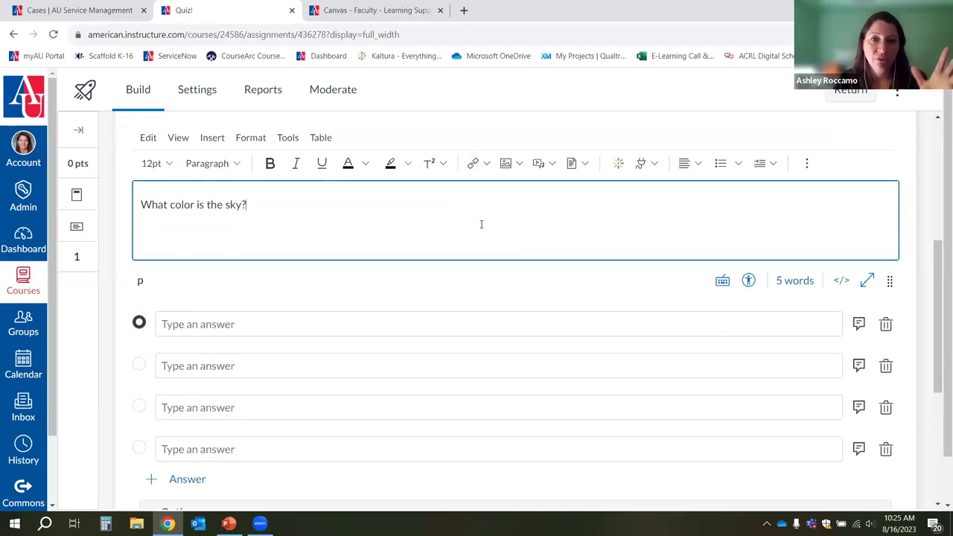
pyautogui.scroll(-1, 477, 230)
pyautogui.scroll(1, 350, 246)
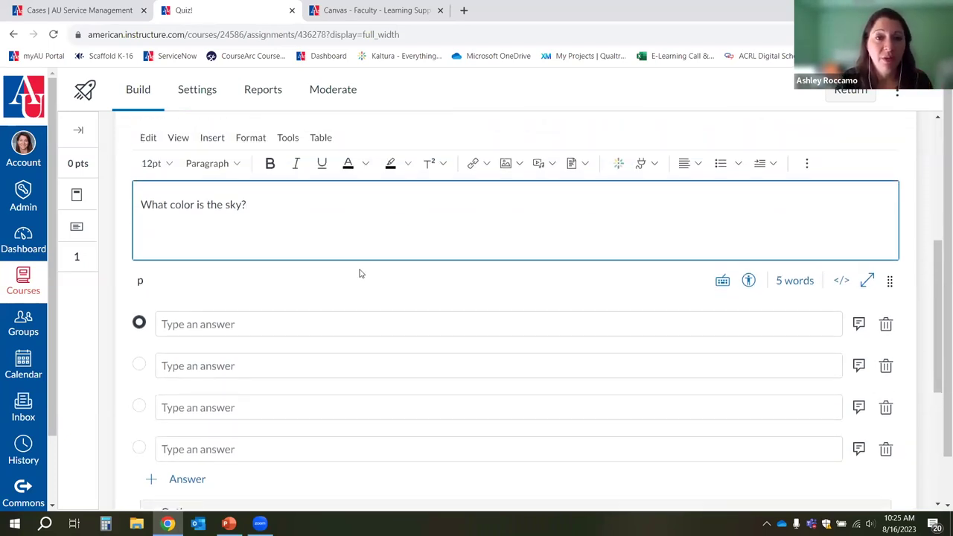
pyautogui.click(335, 331)
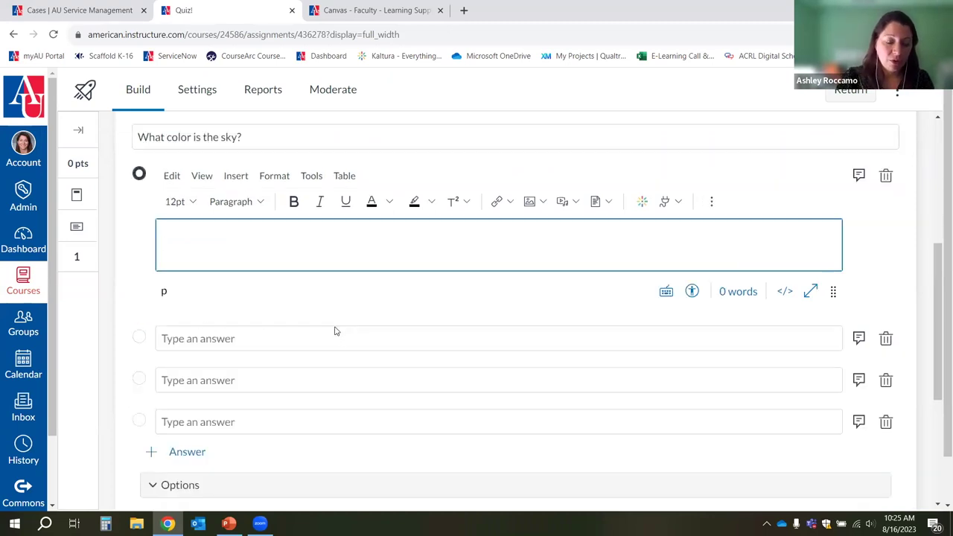
pyautogui.write('red')
pyautogui.click(262, 343)
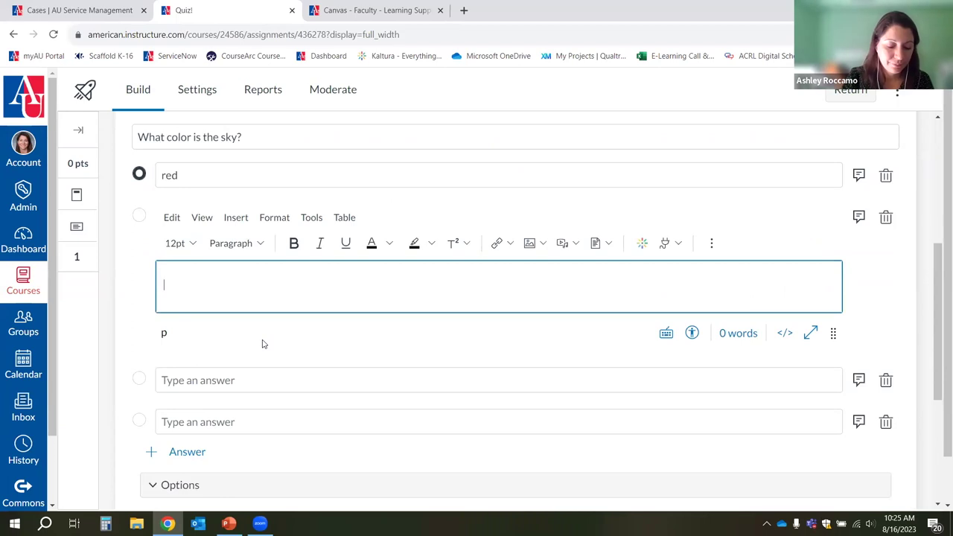
pyautogui.write('purple')
pyautogui.click(244, 381)
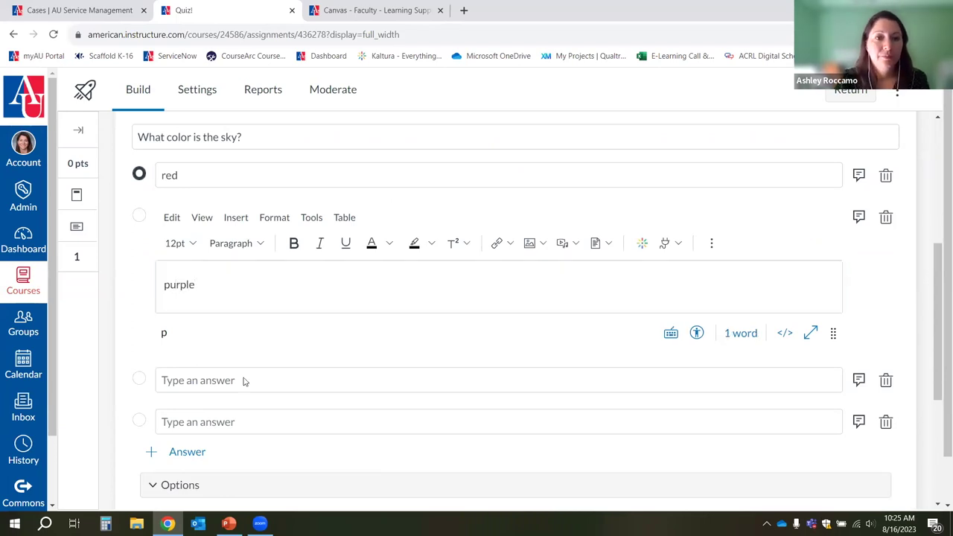
pyautogui.write('blue')
pyautogui.click(233, 421)
pyautogui.write('green')
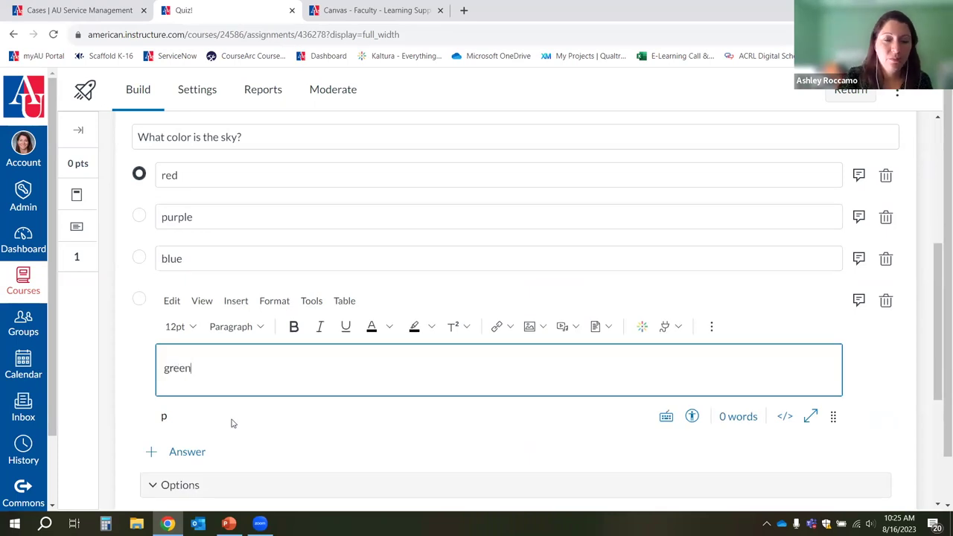
pyautogui.click(137, 411)
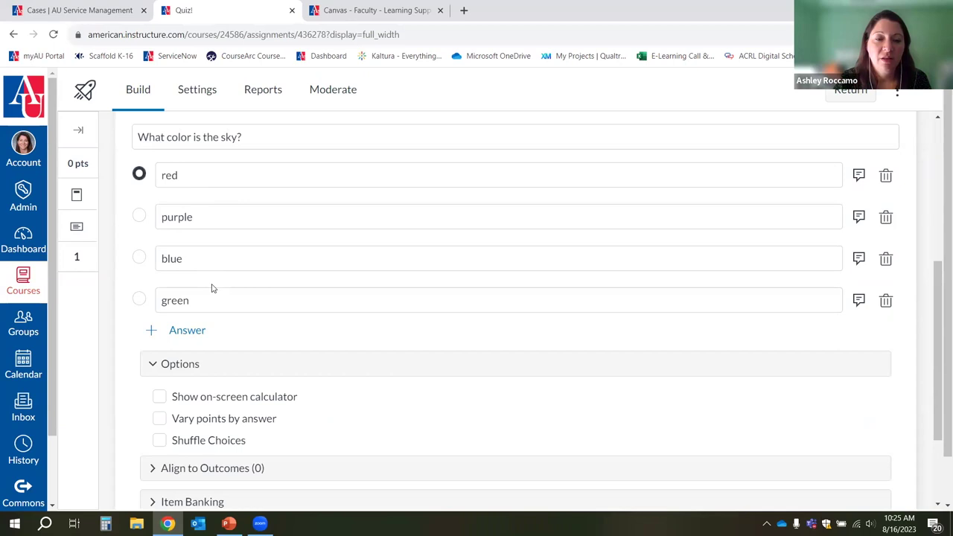
# Add a fifth answer choice to the question with the text "brown".
pyautogui.scroll(1, 210, 285)
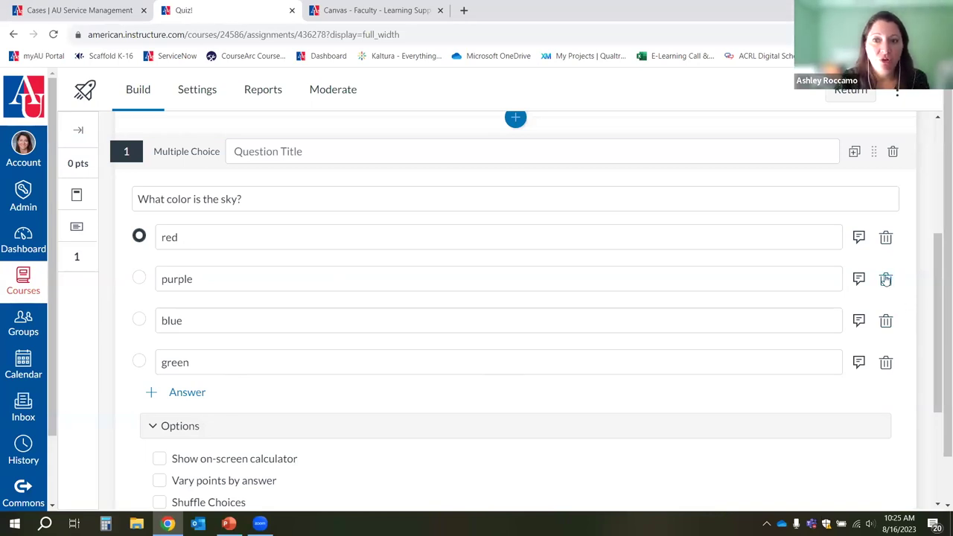
pyautogui.scroll(-1, 263, 321)
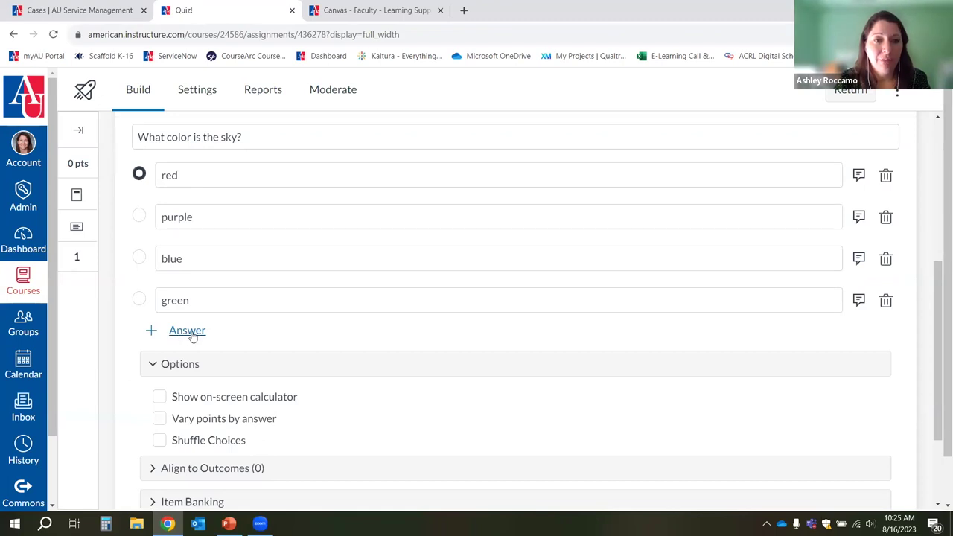
pyautogui.click(191, 334)
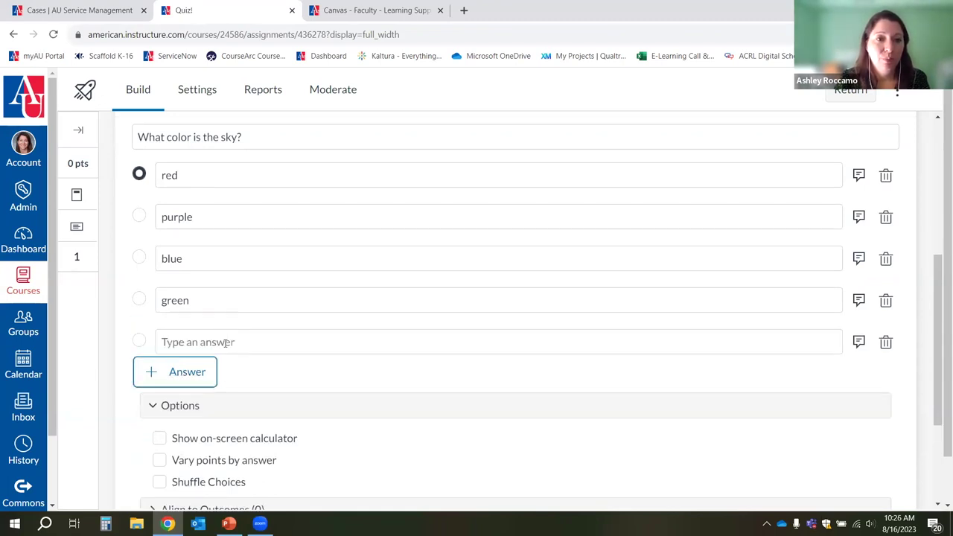
pyautogui.click(226, 342)
pyautogui.write('brown')
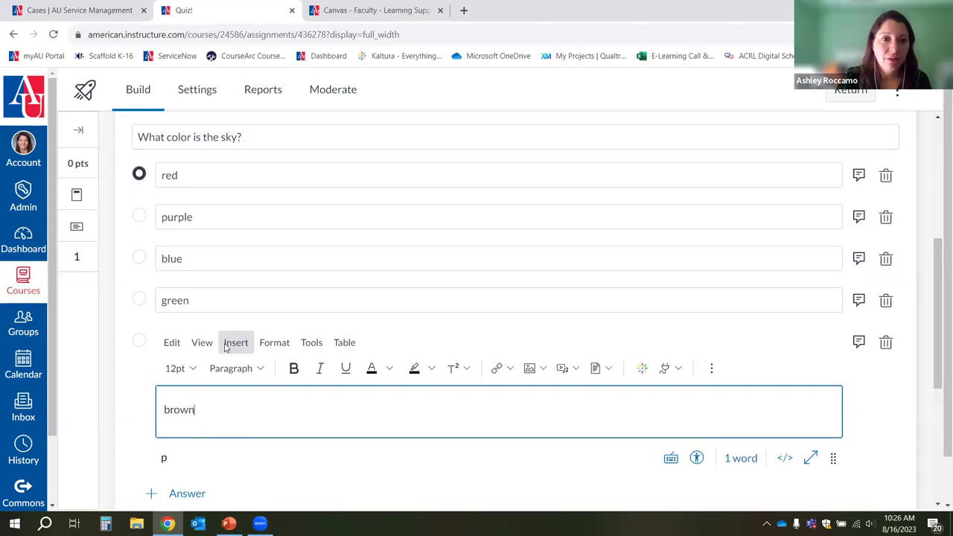
pyautogui.click(136, 392)
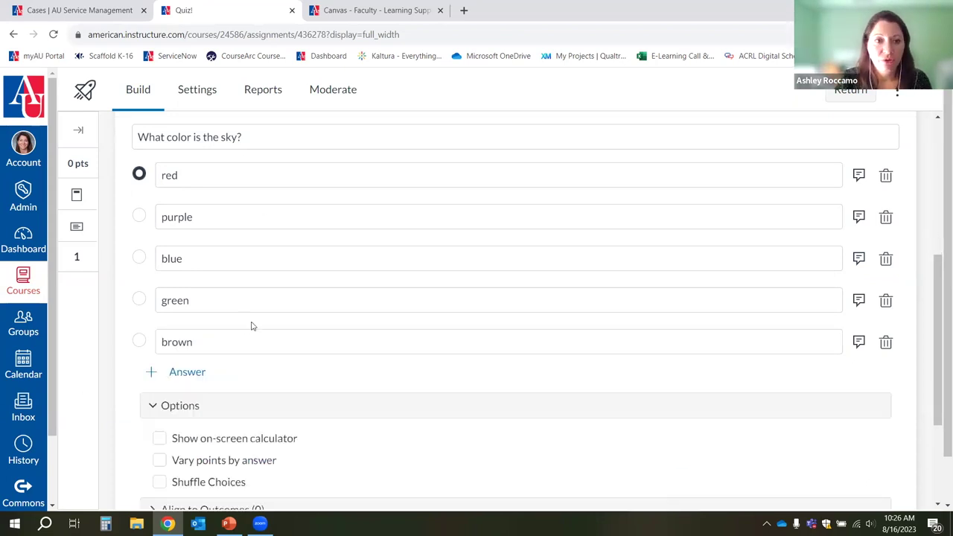
# Mark "blue" as the correct answer to the sky color question.
pyautogui.scroll(1, 252, 326)
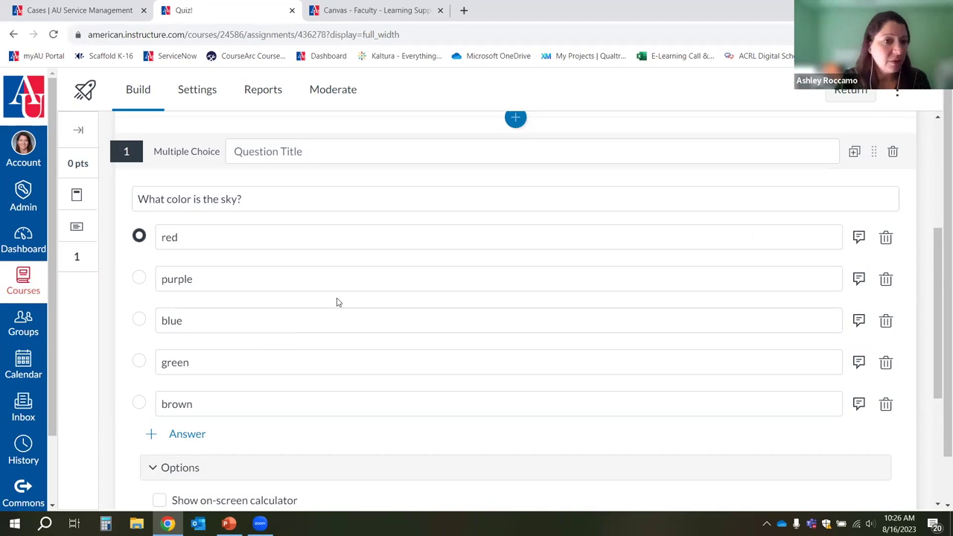
pyautogui.scroll(-1, 336, 302)
pyautogui.scroll(-3, 337, 302)
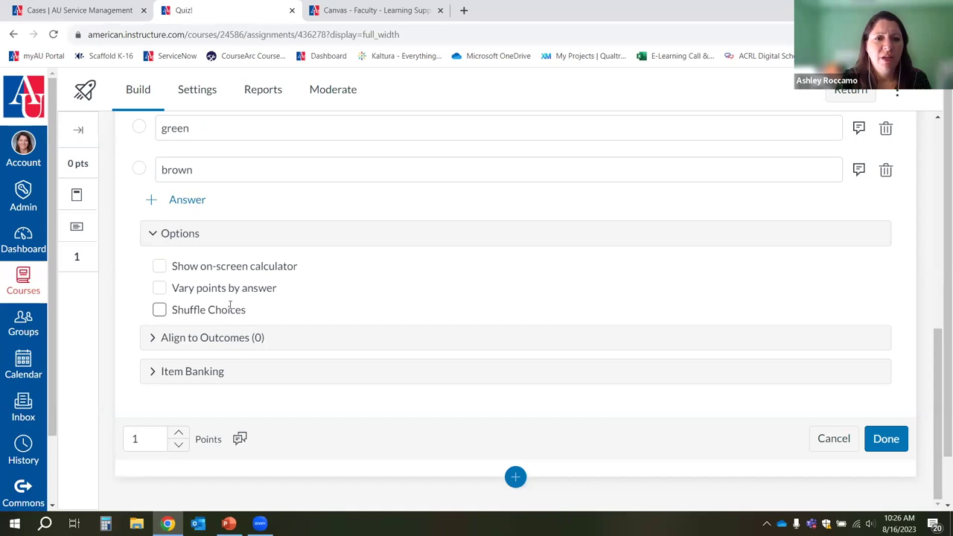
pyautogui.scroll(1, 231, 306)
pyautogui.scroll(1, 224, 372)
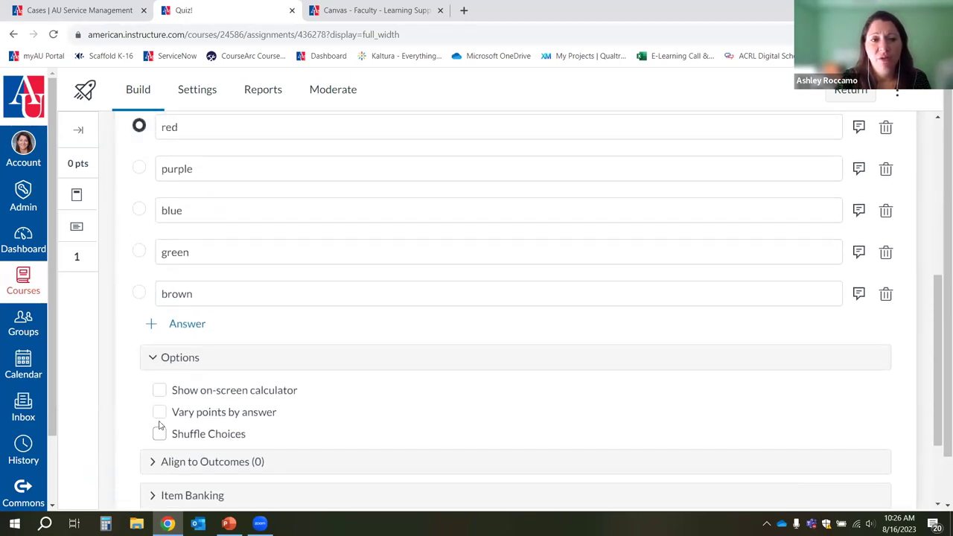
pyautogui.scroll(1, 286, 302)
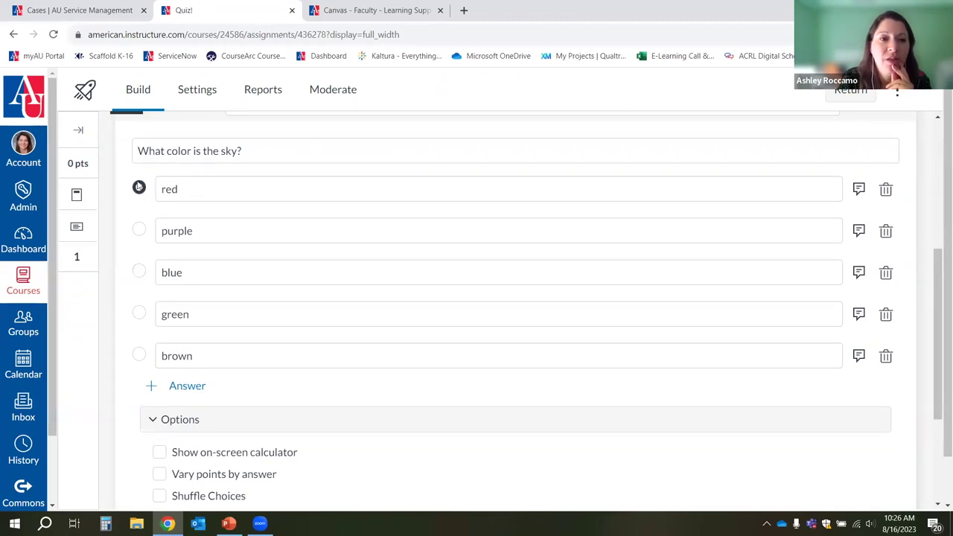
pyautogui.click(139, 273)
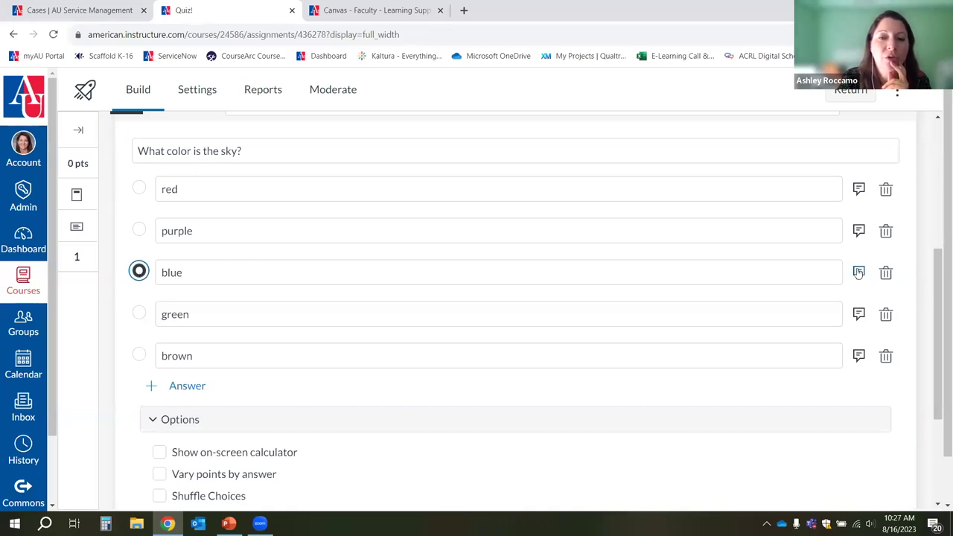
# View the answer feedback editor for the "purple" choice and close it without entering any feedback.
pyautogui.click(858, 231)
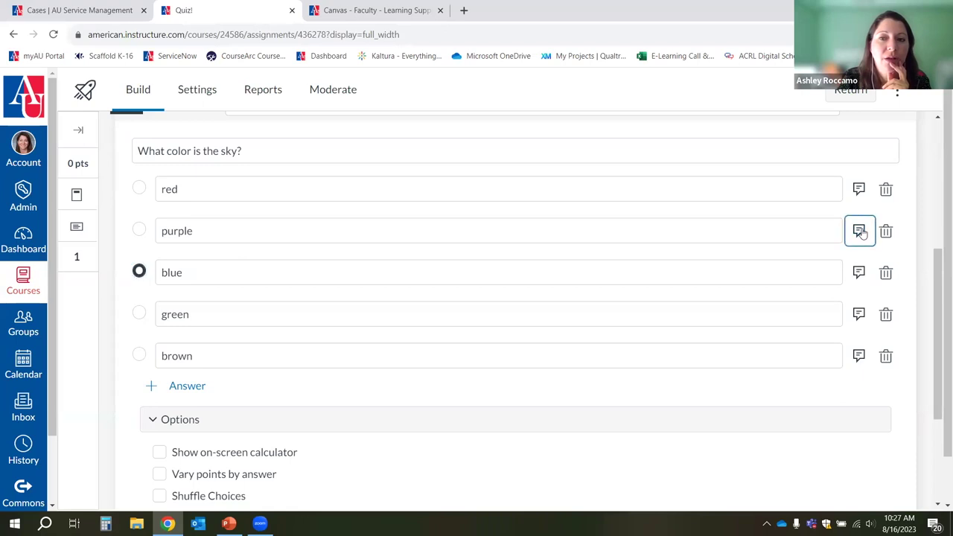
pyautogui.scroll(-1, 238, 274)
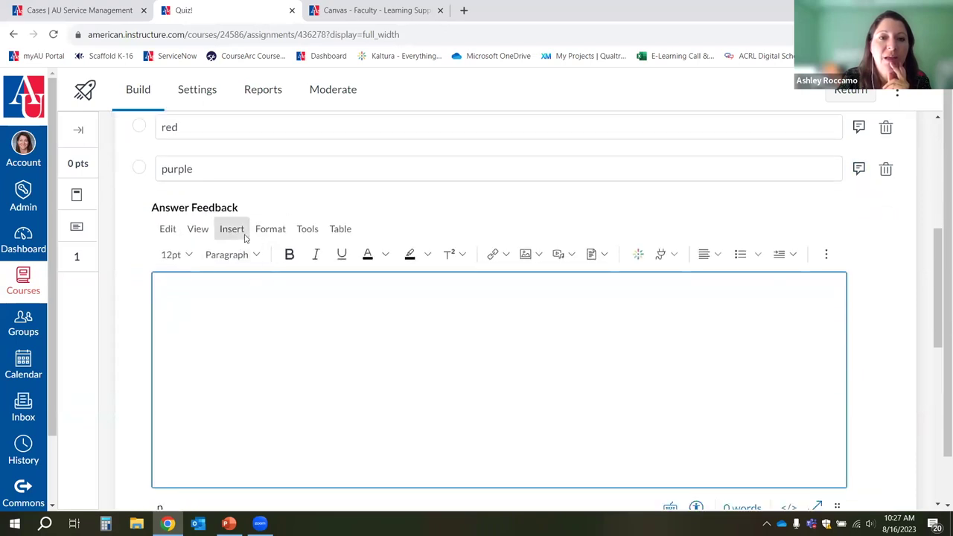
pyautogui.scroll(-1, 385, 308)
pyautogui.scroll(3, 415, 268)
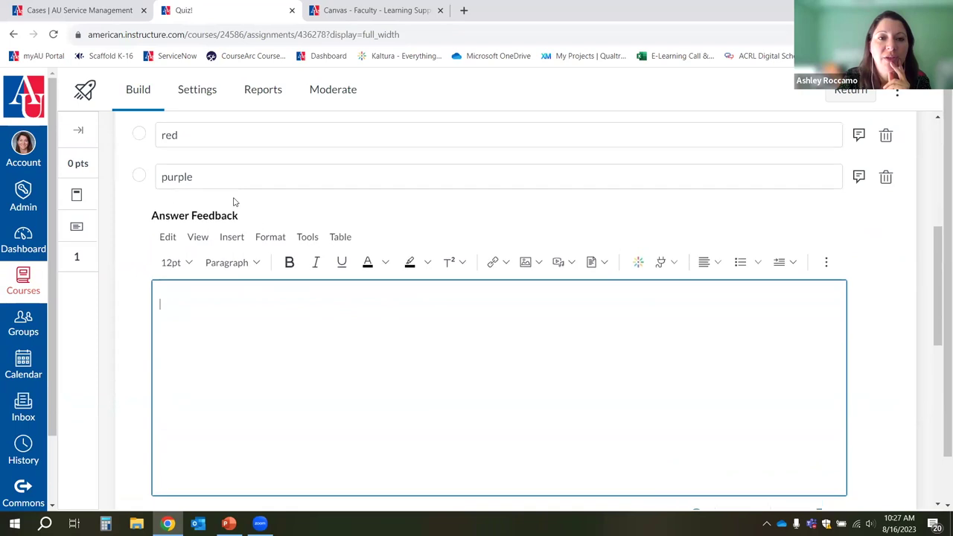
pyautogui.scroll(-1, 224, 284)
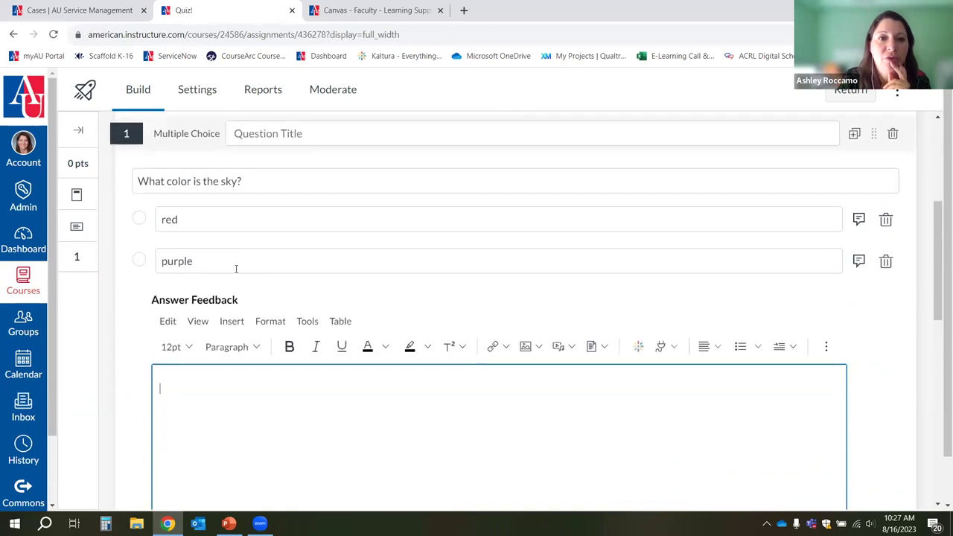
pyautogui.scroll(-1, 268, 335)
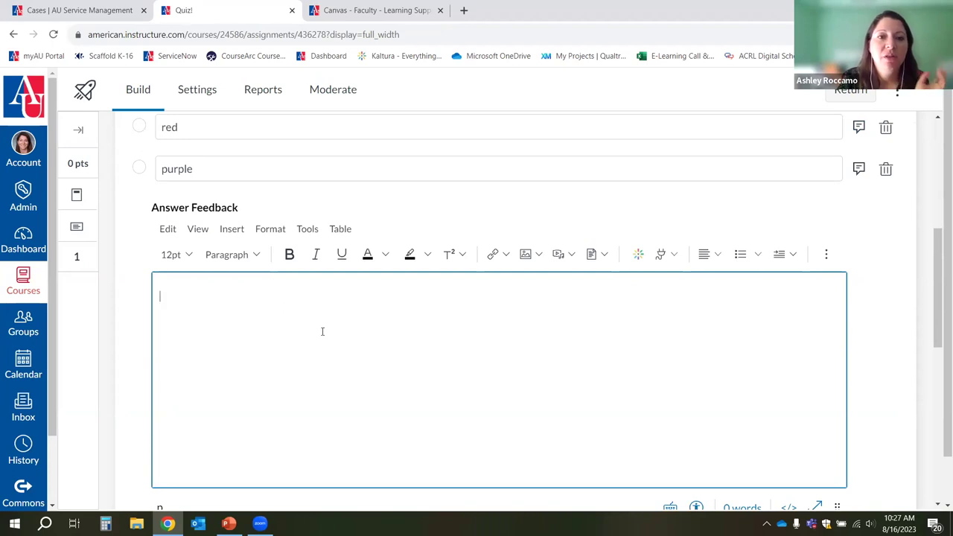
pyautogui.scroll(-1, 817, 344)
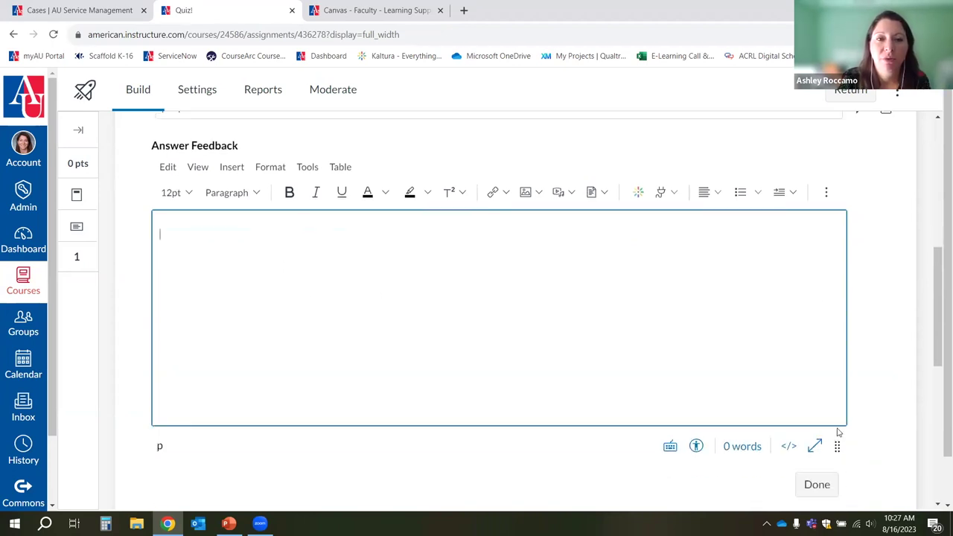
pyautogui.click(824, 494)
pyautogui.scroll(1, 838, 296)
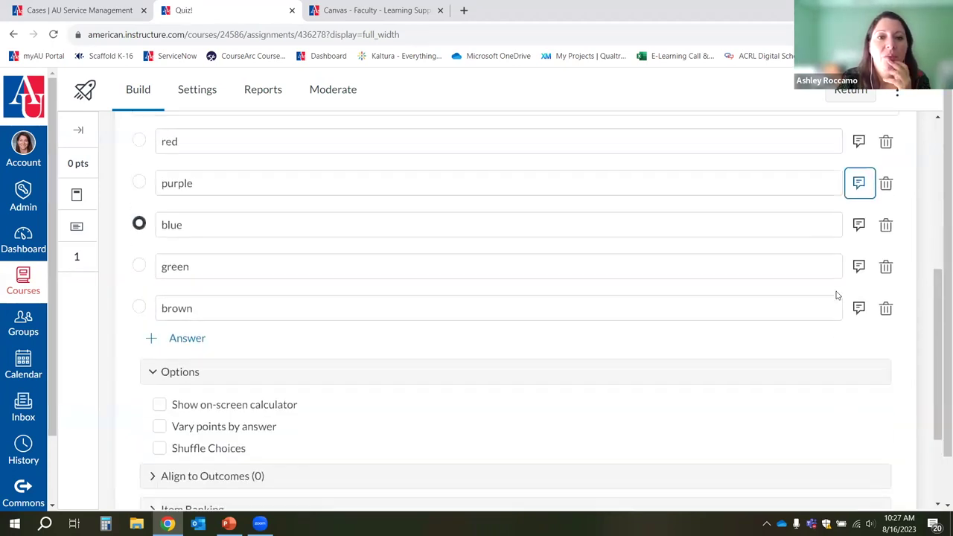
# Set the multiple choice question's point value to 5.
pyautogui.scroll(-2, 836, 295)
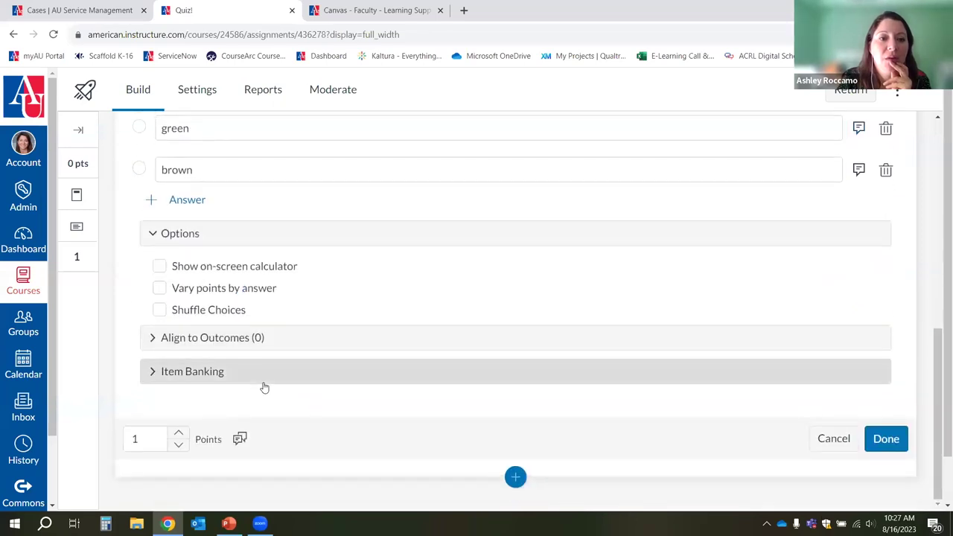
pyautogui.click(179, 433)
pyautogui.click(179, 434)
pyautogui.click(179, 433)
pyautogui.click(179, 433)
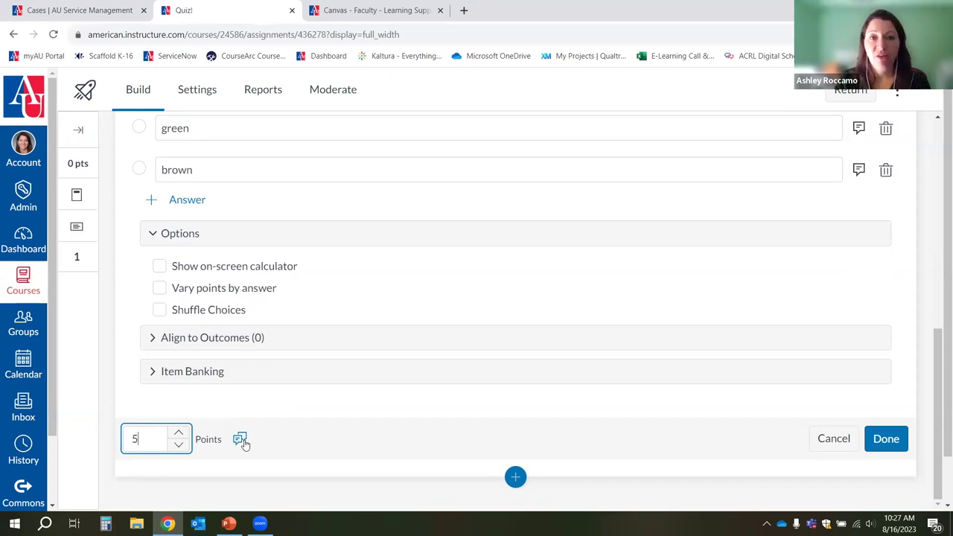
# Examine the question's student feedback fields for correct and incorrect answers, and close them without entering feedback.
pyautogui.scroll(3, 707, 269)
pyautogui.scroll(-1, 680, 324)
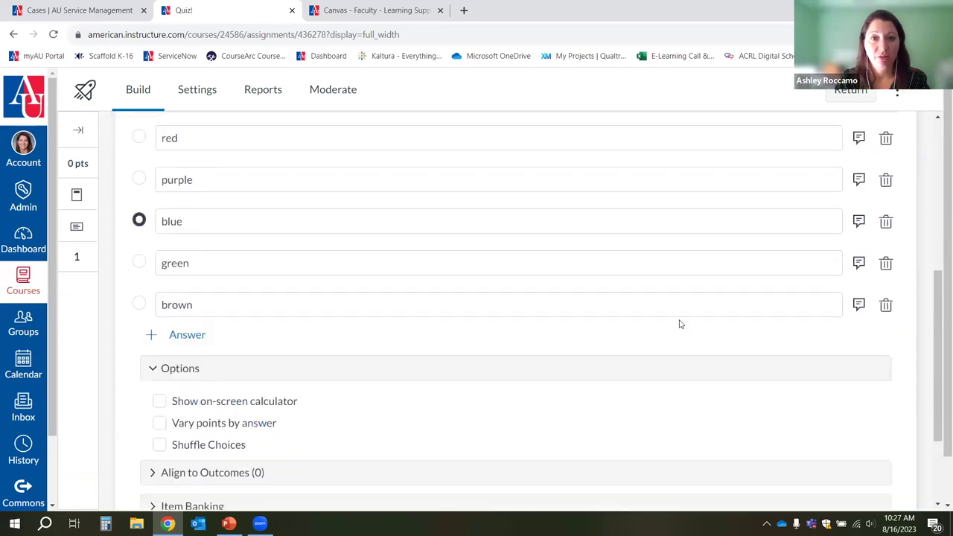
pyautogui.scroll(-2, 680, 324)
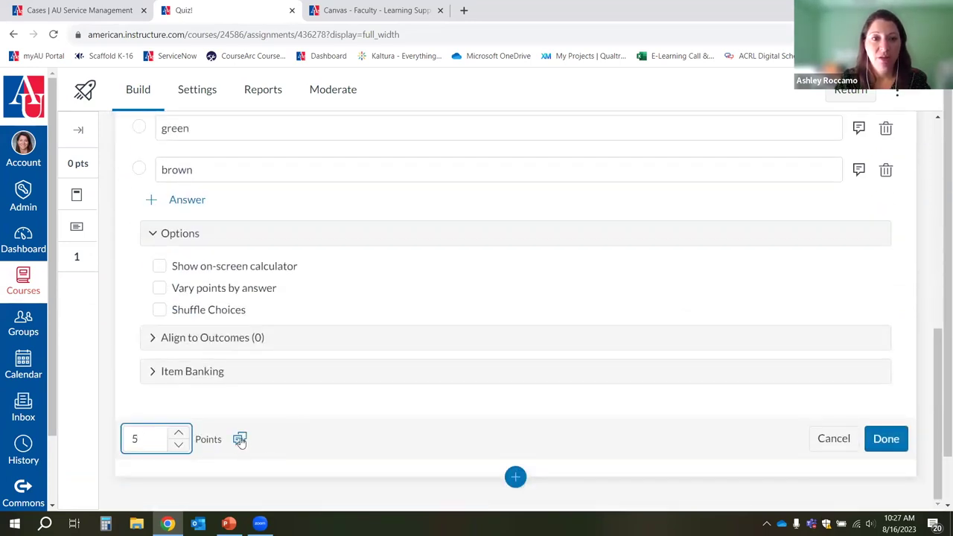
pyautogui.click(240, 439)
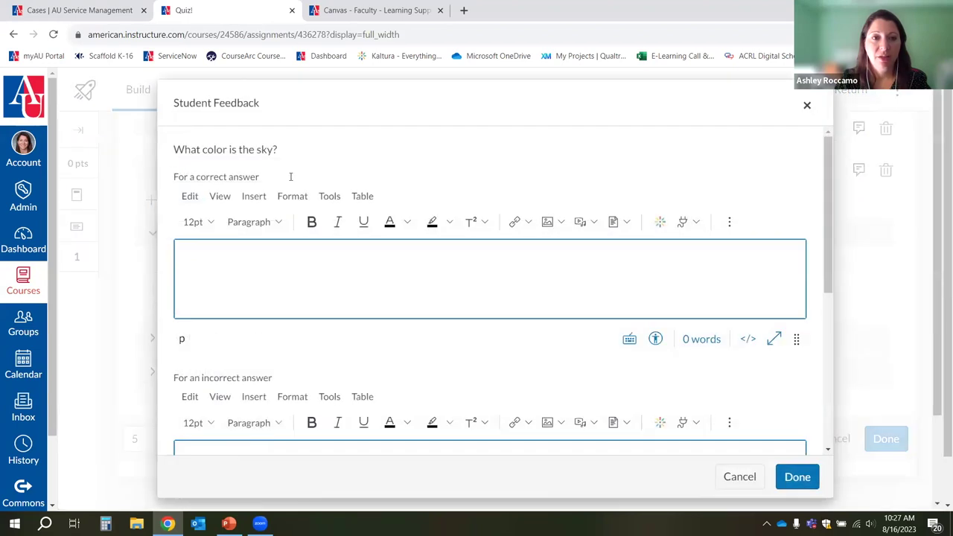
pyautogui.scroll(-1, 311, 296)
pyautogui.scroll(1, 223, 186)
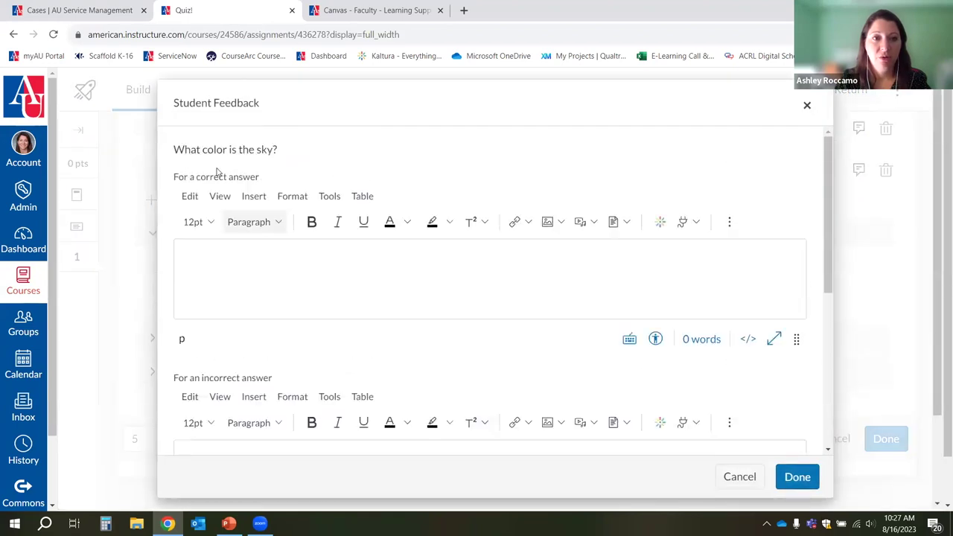
pyautogui.scroll(-3, 244, 205)
pyautogui.scroll(2, 350, 237)
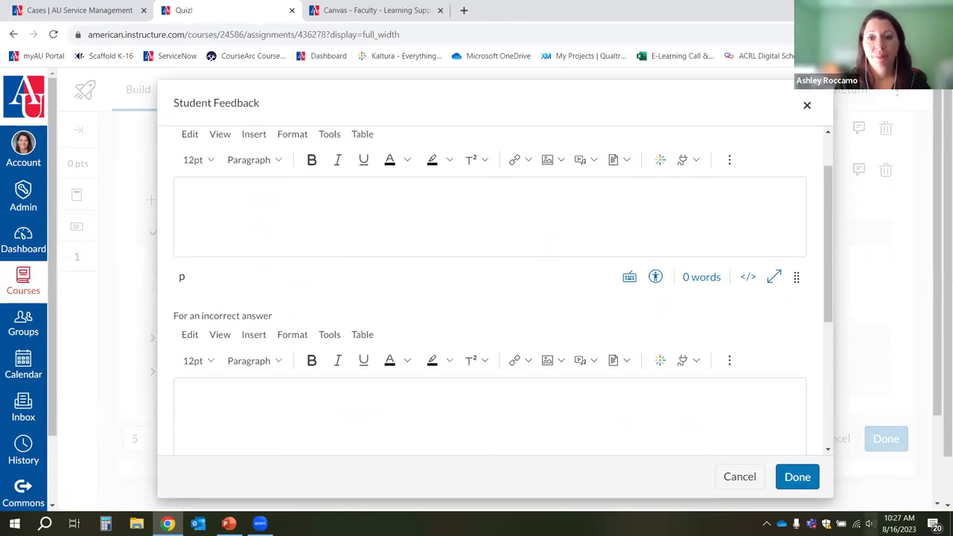
pyautogui.click(751, 483)
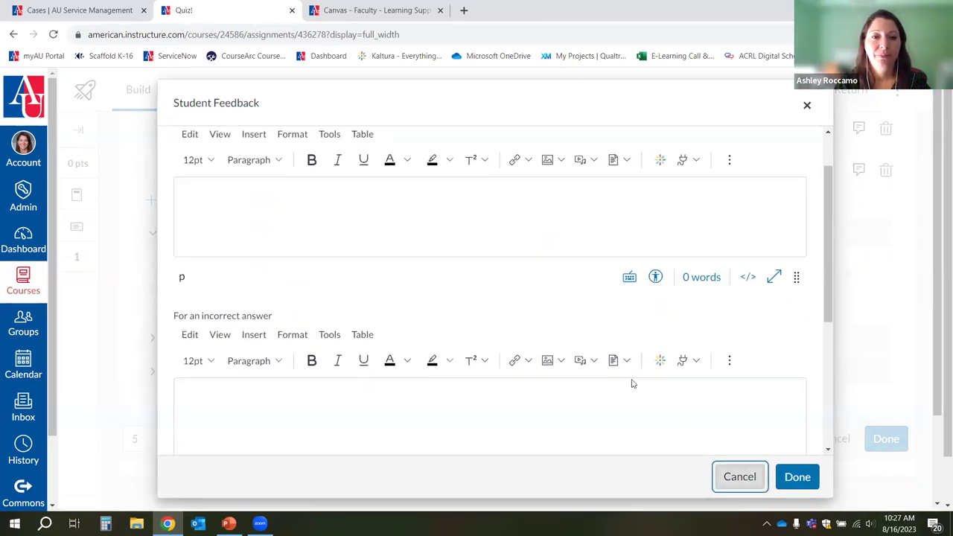
# Save the sky color multiple choice question to the quiz.
pyautogui.scroll(1, 680, 386)
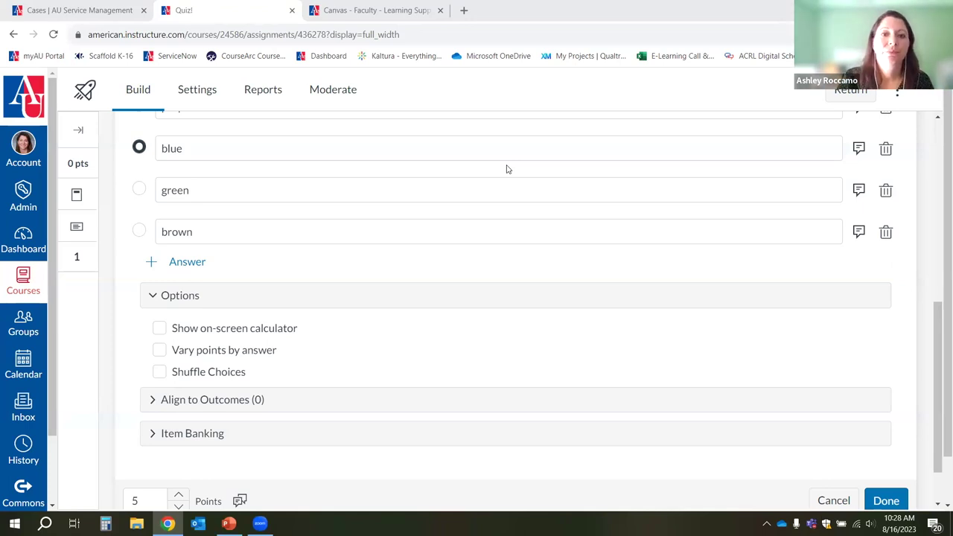
pyautogui.scroll(-1, 824, 427)
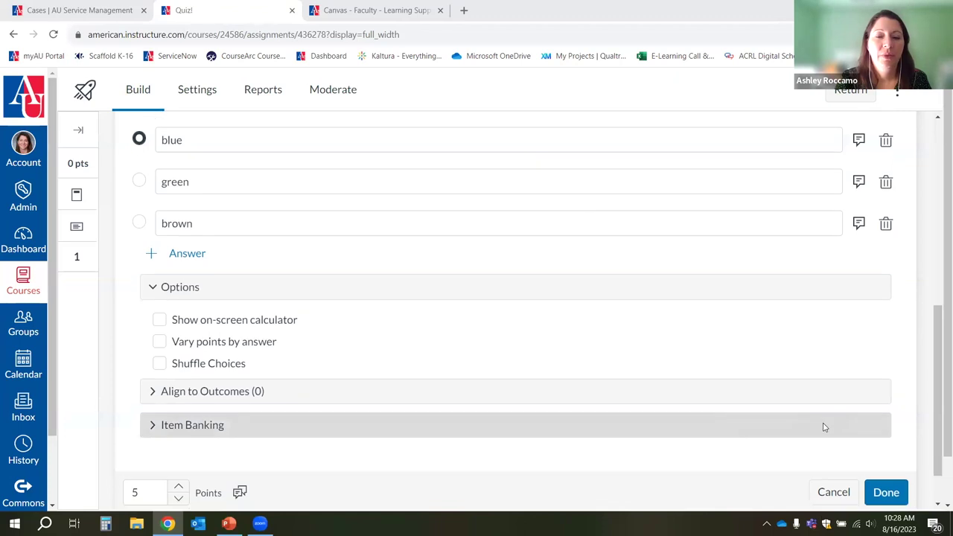
pyautogui.scroll(-1, 824, 426)
pyautogui.click(891, 439)
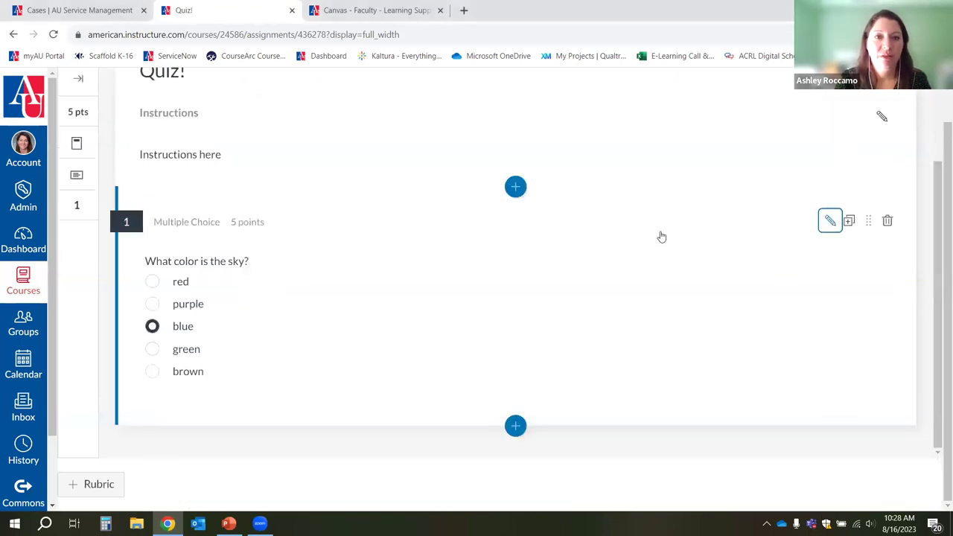
# Add an essay question after the multiple choice question with the prompt "Why is the sky blue?".
pyautogui.scroll(3, 659, 234)
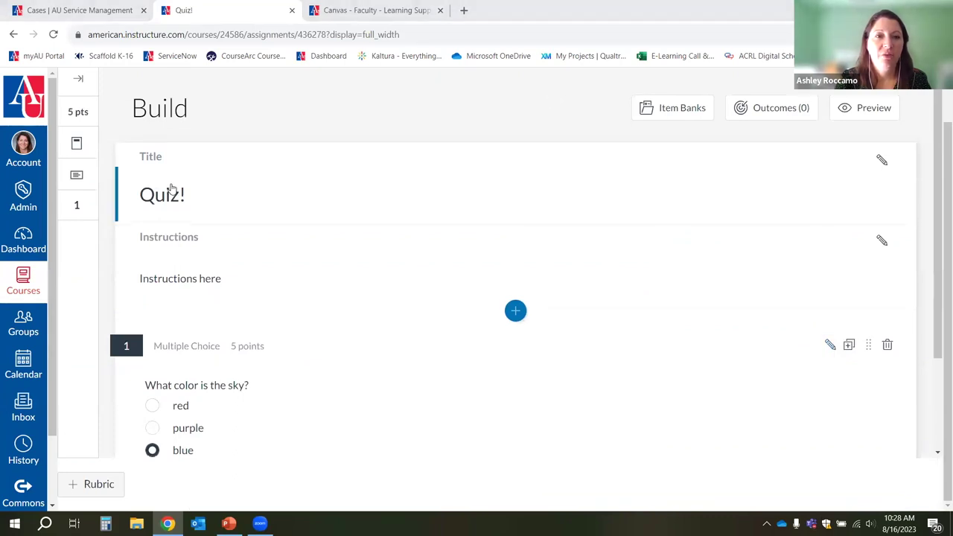
pyautogui.scroll(-2, 273, 247)
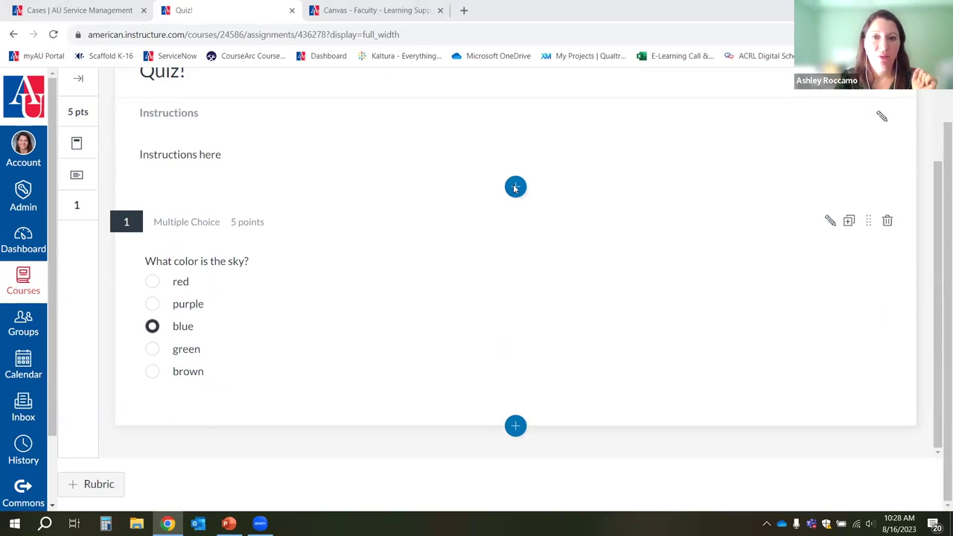
pyautogui.click(515, 428)
pyautogui.click(563, 216)
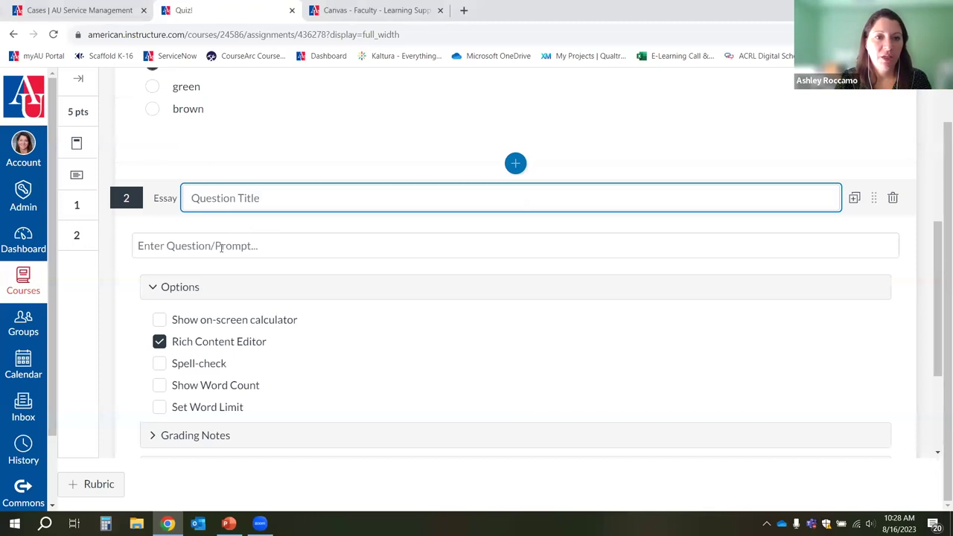
pyautogui.click(221, 247)
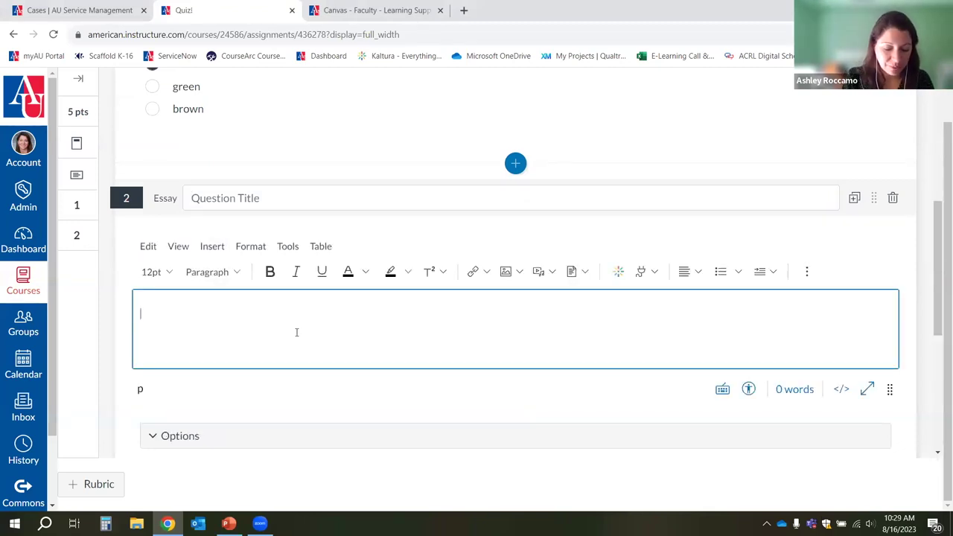
pyautogui.write('Why is the sky blue?')
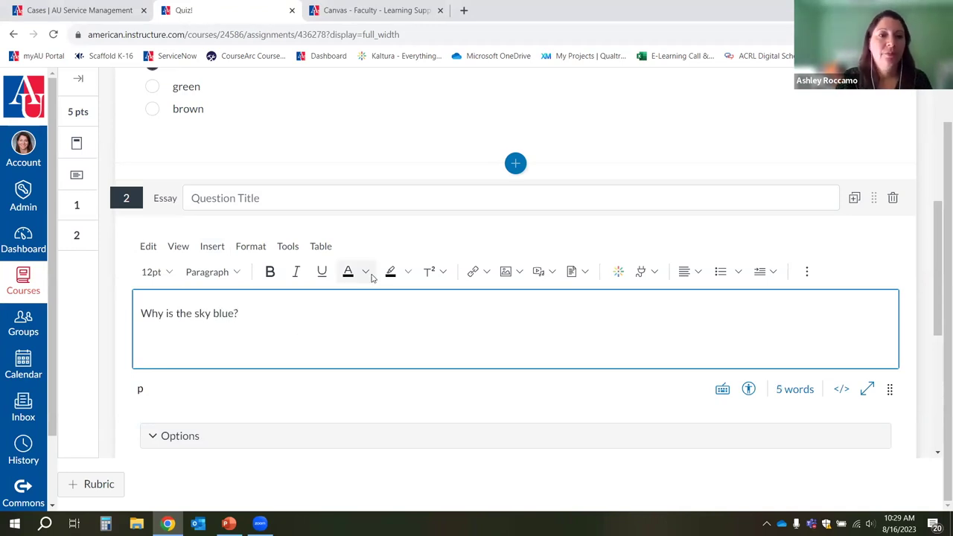
# Enable the Spell-check and Show Word Count options for the essay question.
pyautogui.scroll(-3, 379, 272)
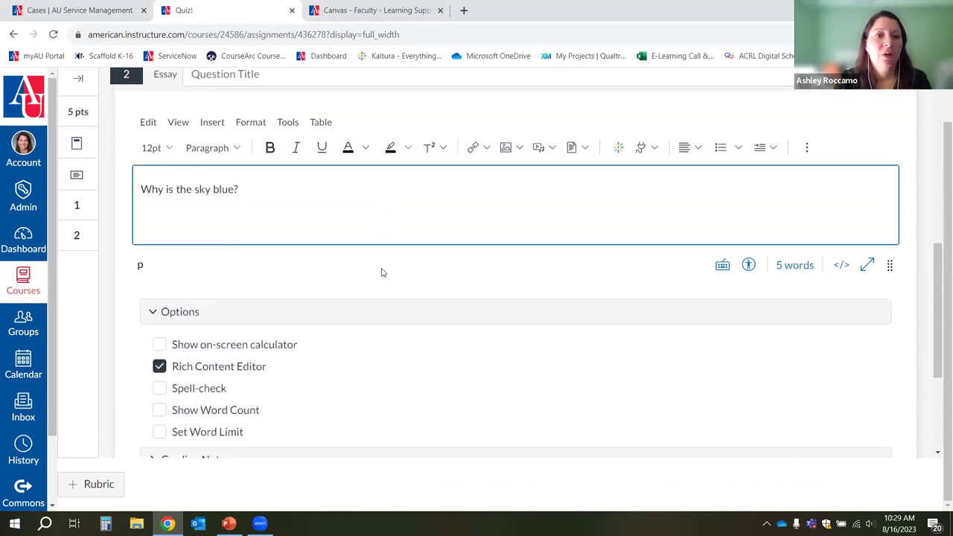
pyautogui.scroll(2, 394, 278)
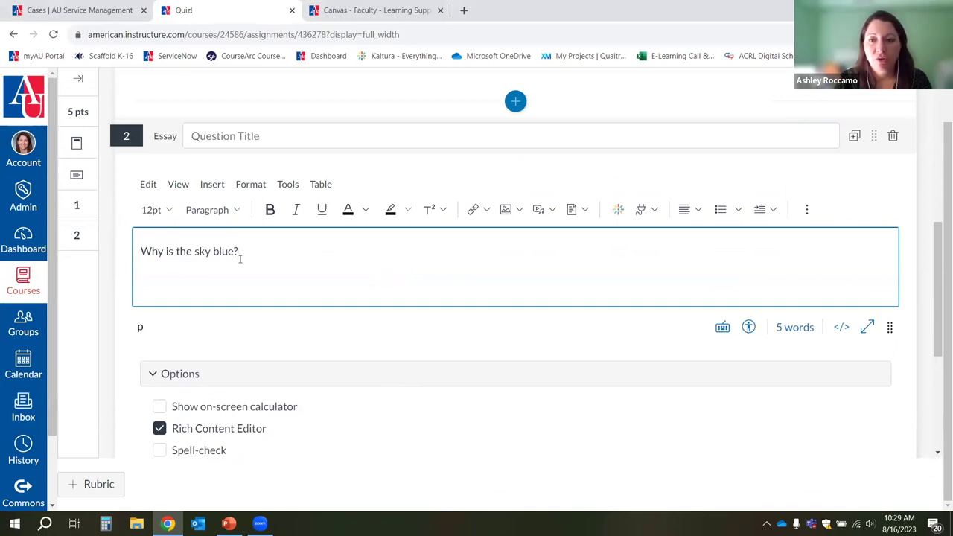
pyautogui.scroll(-3, 301, 262)
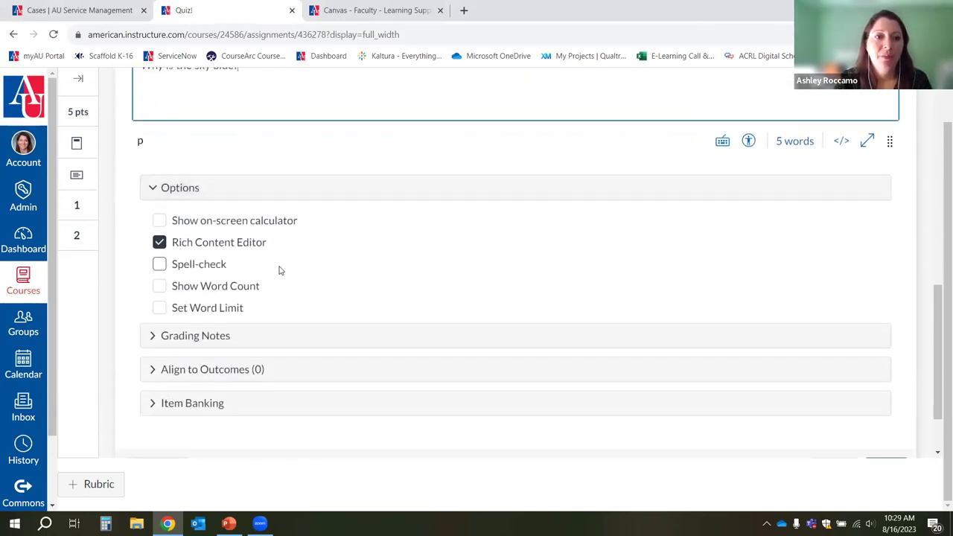
pyautogui.click(160, 264)
pyautogui.scroll(-1, 163, 268)
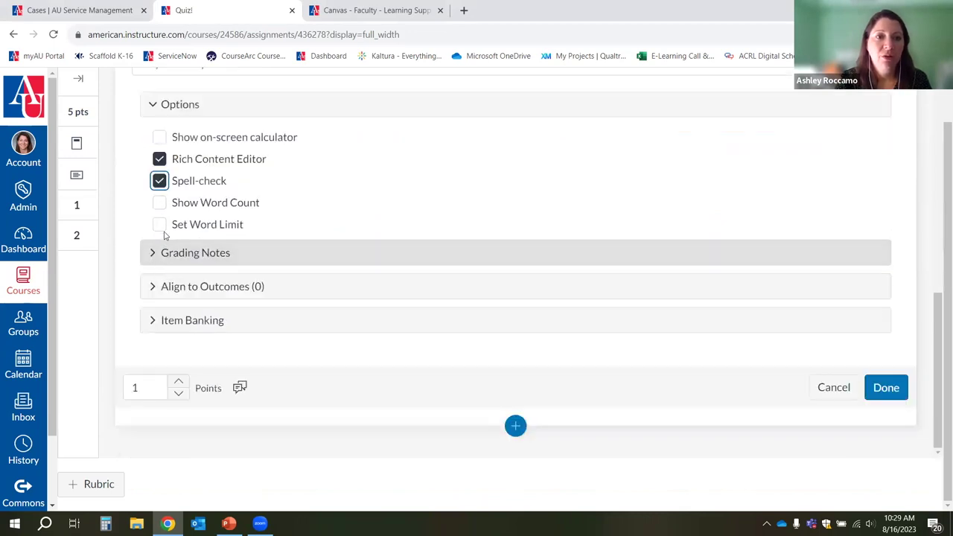
pyautogui.scroll(1, 164, 269)
pyautogui.click(160, 265)
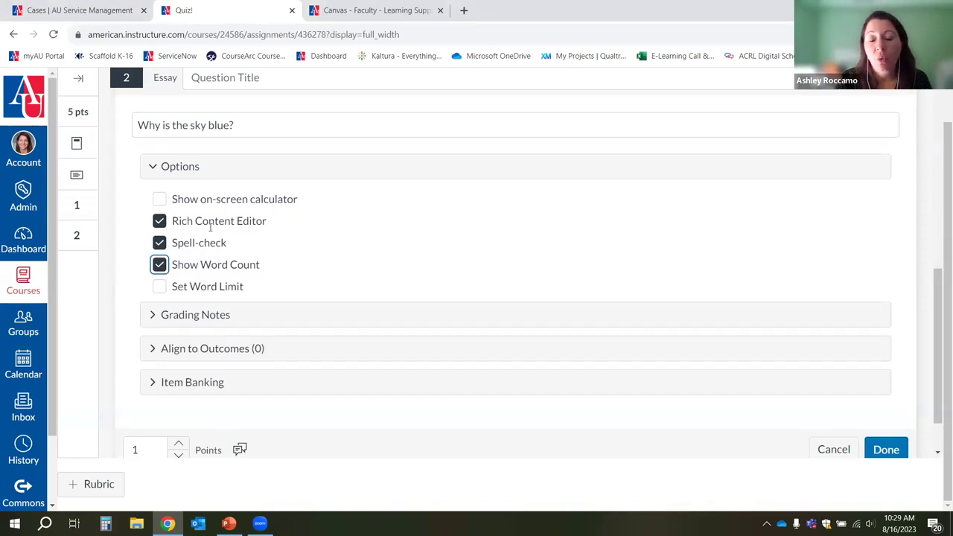
# Examine the essay prompt's rich content editor and the answer options, and expand the question's grading notes.
pyautogui.scroll(1, 164, 231)
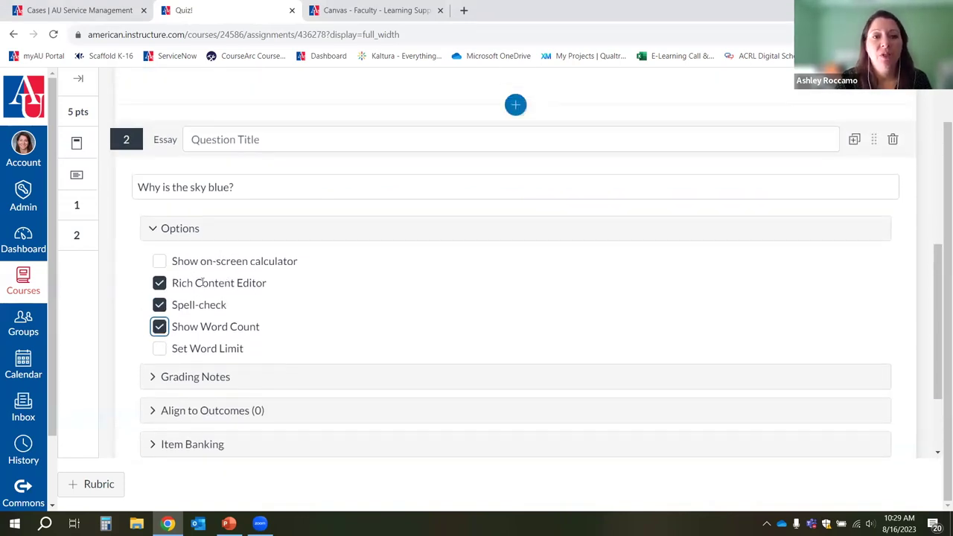
pyautogui.scroll(1, 220, 340)
pyautogui.scroll(1, 310, 339)
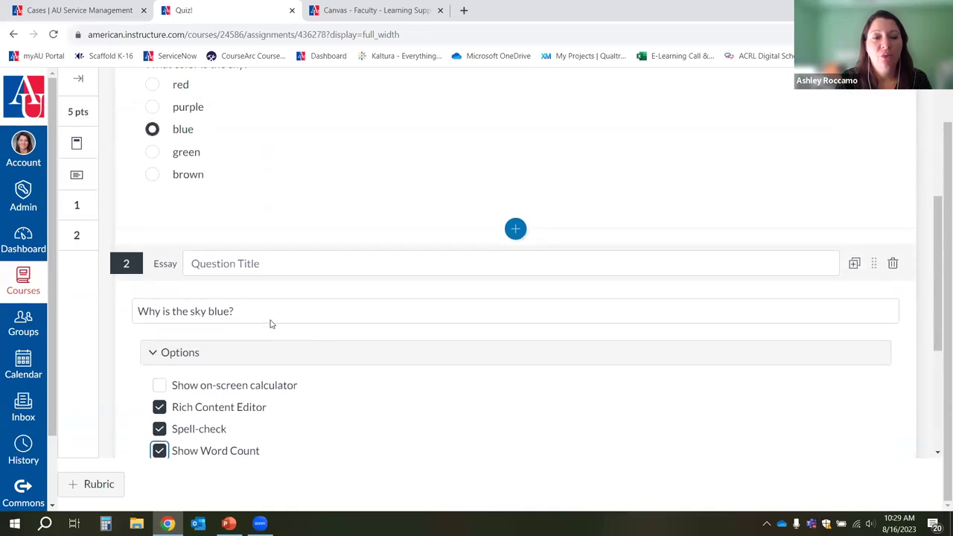
pyautogui.click(268, 308)
pyautogui.scroll(-2, 293, 319)
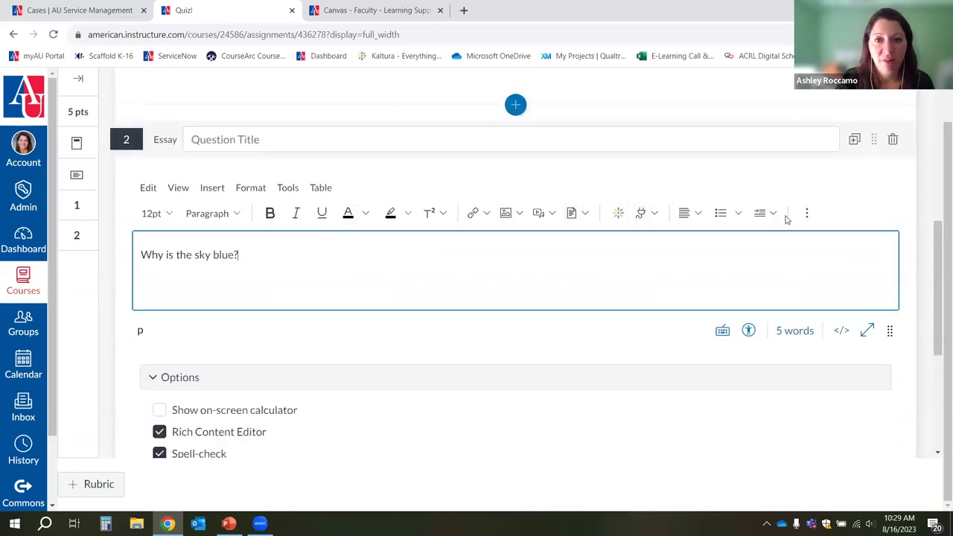
pyautogui.scroll(-1, 470, 171)
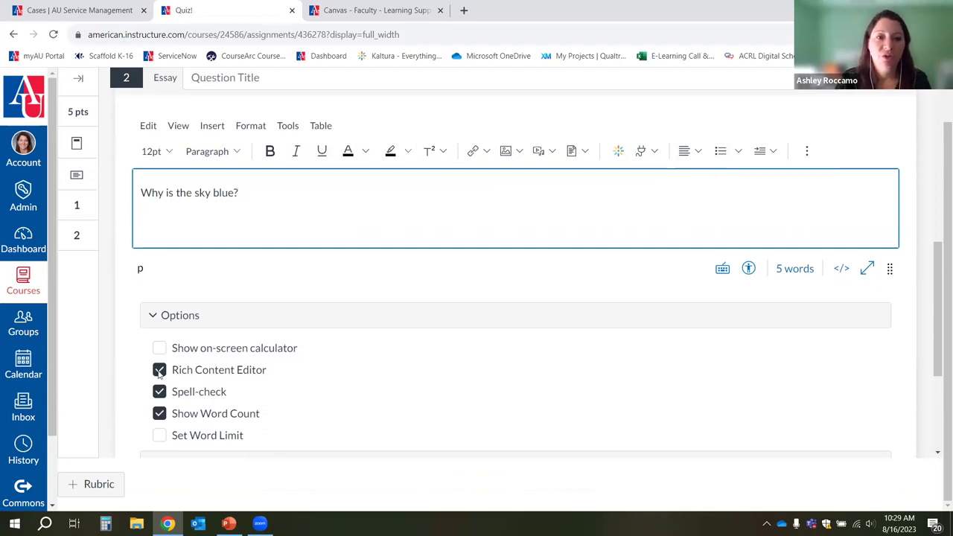
pyautogui.scroll(-2, 648, 213)
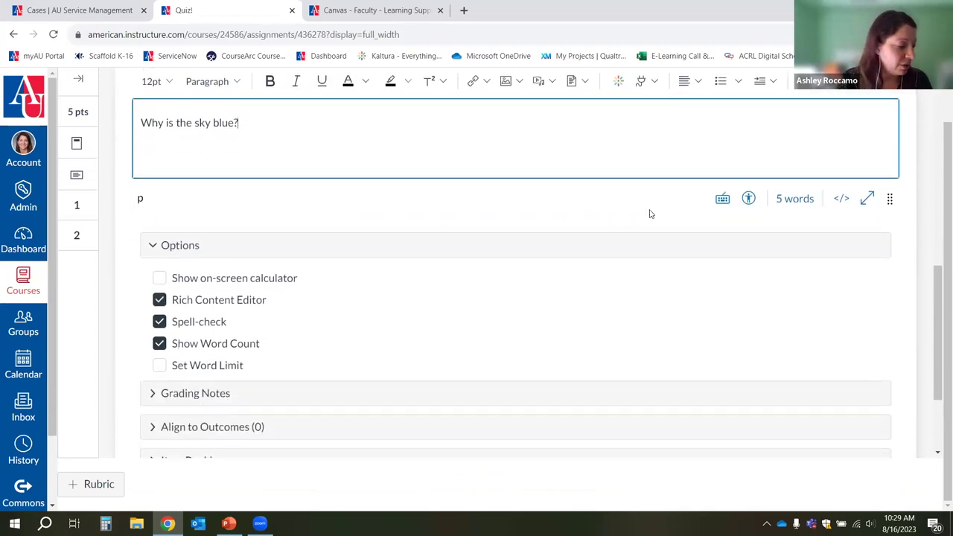
pyautogui.click(226, 281)
pyautogui.scroll(-1, 226, 282)
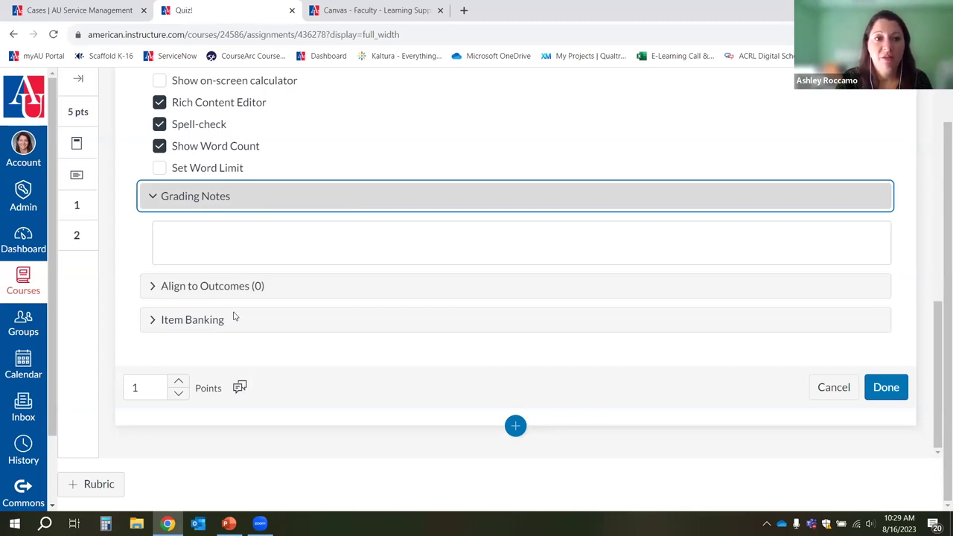
# Set the essay question's point value to 10 and save the question.
pyautogui.doubleClick(134, 387)
pyautogui.write('4')
pyautogui.click(183, 384)
pyautogui.click(182, 384)
pyautogui.click(183, 384)
pyautogui.click(183, 384)
pyautogui.click(182, 384)
pyautogui.click(183, 384)
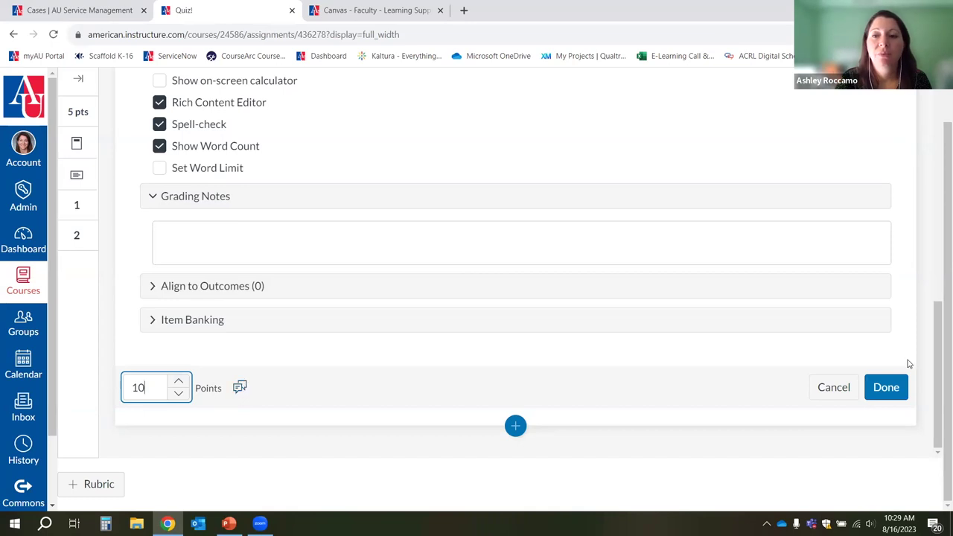
pyautogui.click(887, 389)
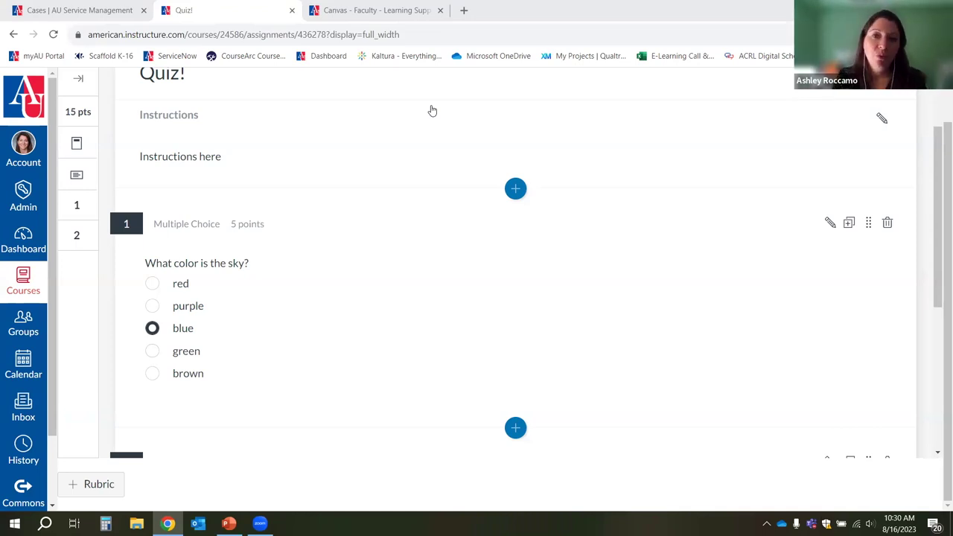
# View the question types available for insertion between the two questions and close the list without adding any.
pyautogui.click(514, 430)
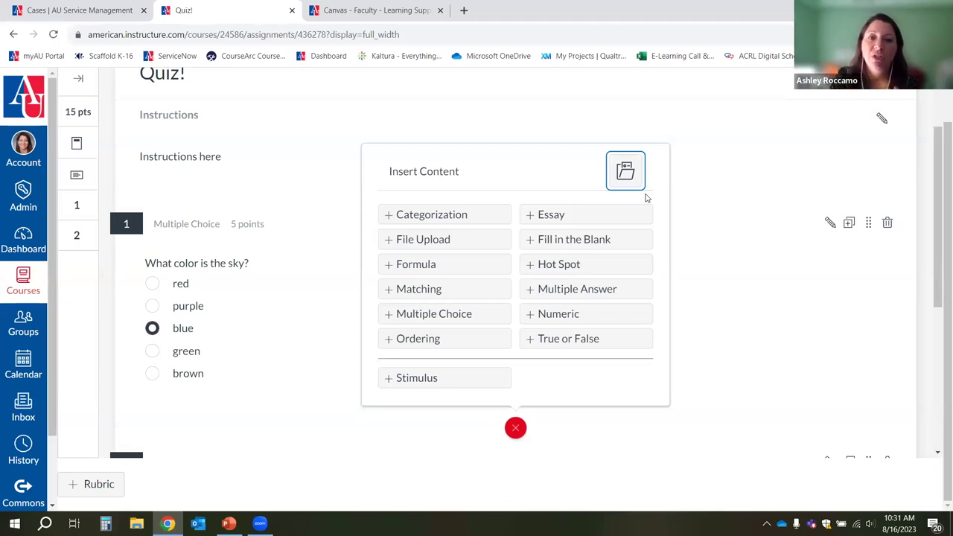
pyautogui.click(515, 427)
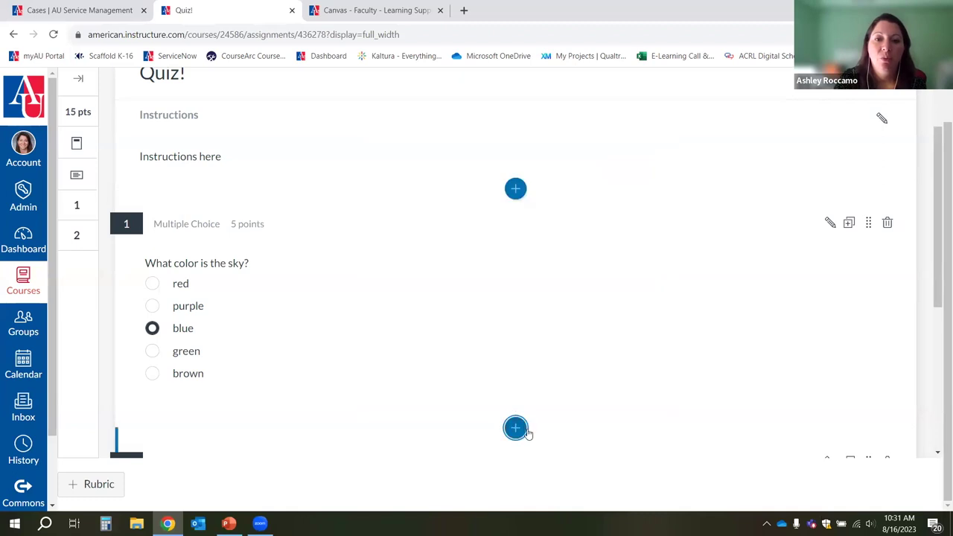
pyautogui.click(516, 428)
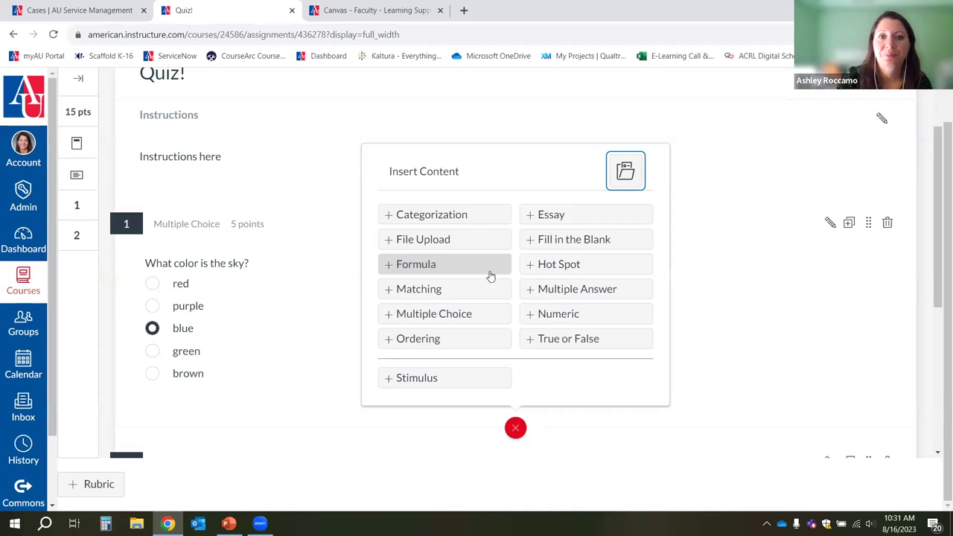
pyautogui.click(515, 428)
# Turn on Shuffle questions and Shuffle answers in the quiz settings.
pyautogui.scroll(2, 404, 372)
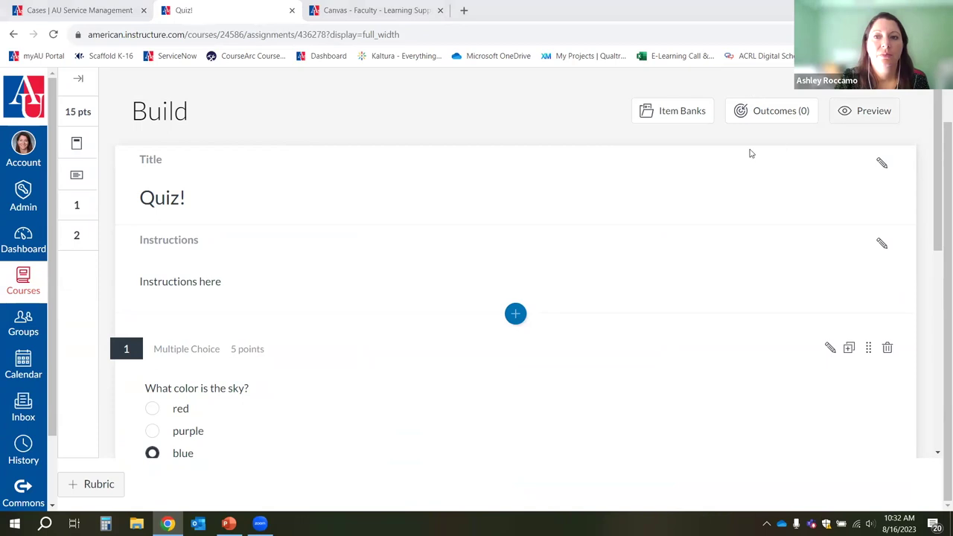
pyautogui.scroll(1, 351, 183)
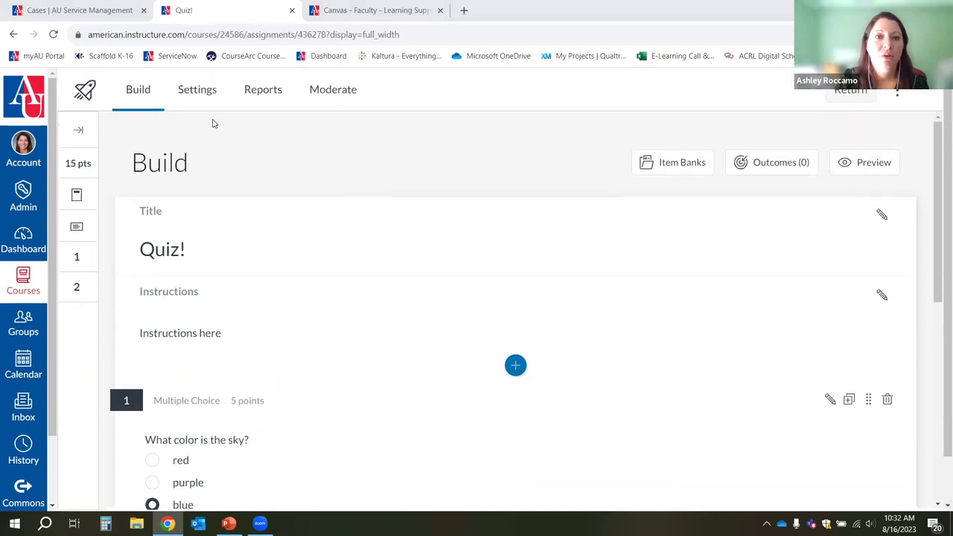
pyautogui.click(200, 94)
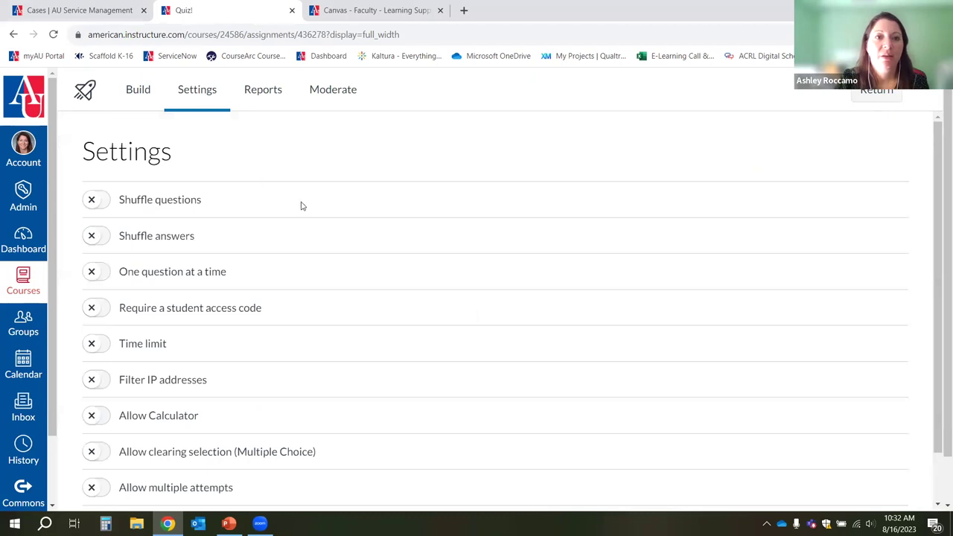
pyautogui.scroll(-2, 320, 208)
pyautogui.scroll(2, 339, 211)
pyautogui.scroll(-2, 338, 211)
pyautogui.scroll(2, 338, 210)
pyautogui.scroll(-2, 339, 211)
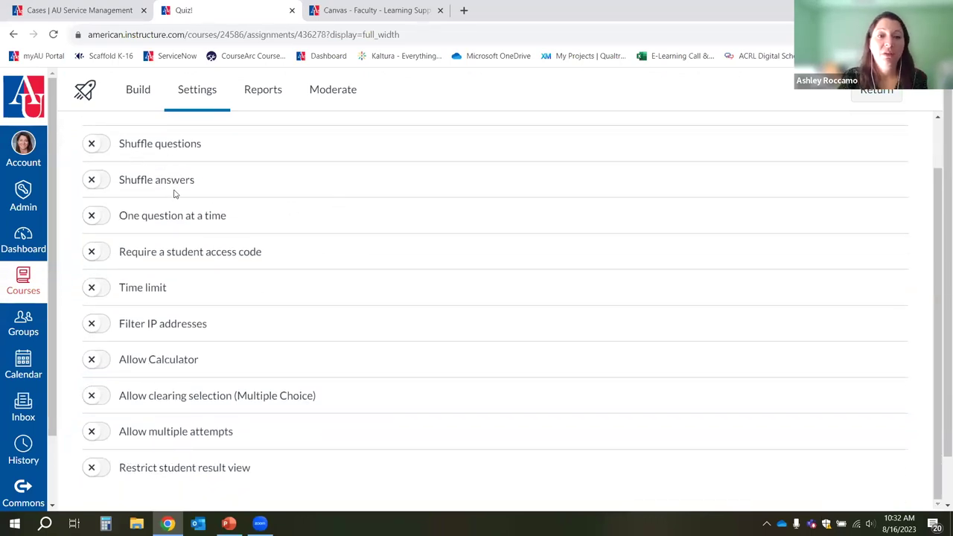
pyautogui.click(101, 145)
pyautogui.click(100, 183)
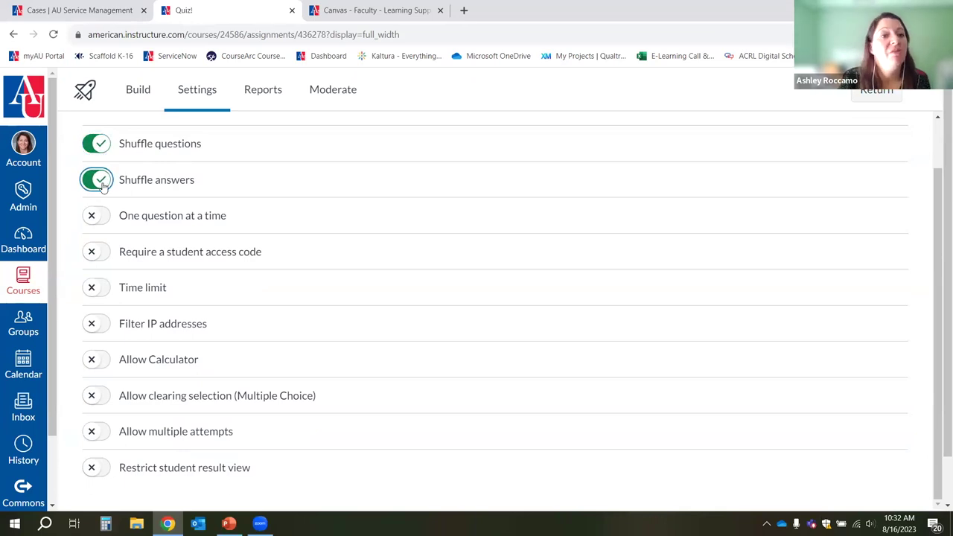
# Turn on One question at a time with backtracking allowed, and set a quiz time limit of 1 hour.
pyautogui.click(107, 217)
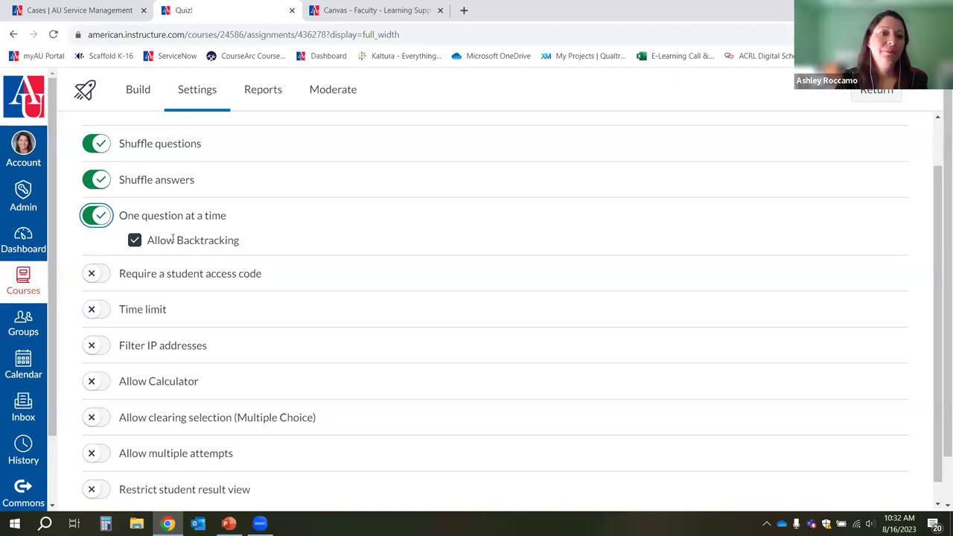
pyautogui.scroll(-1, 168, 244)
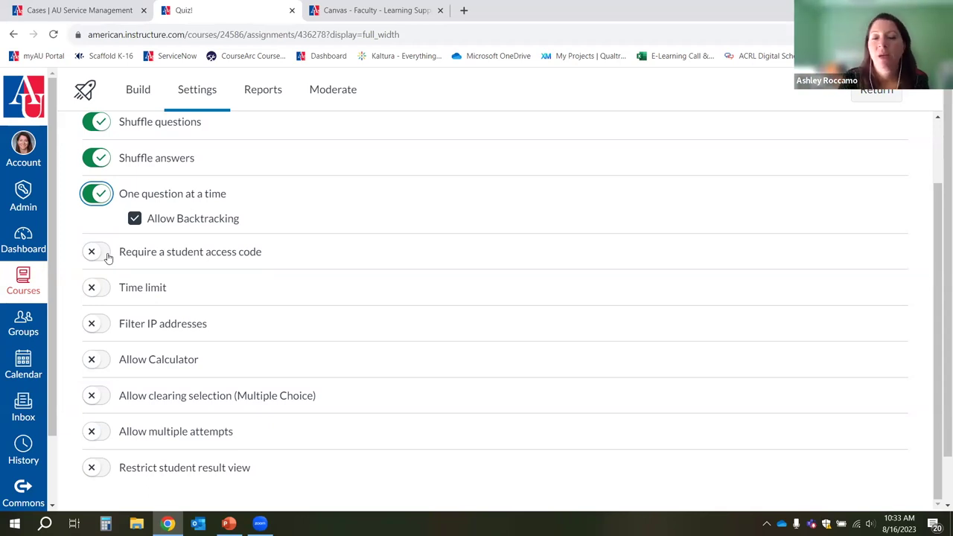
pyautogui.scroll(-1, 110, 255)
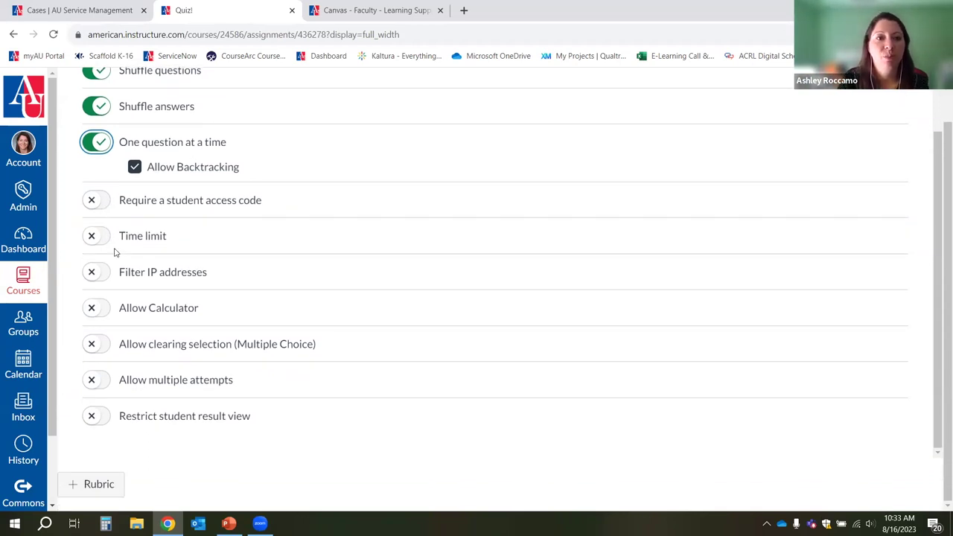
pyautogui.click(108, 237)
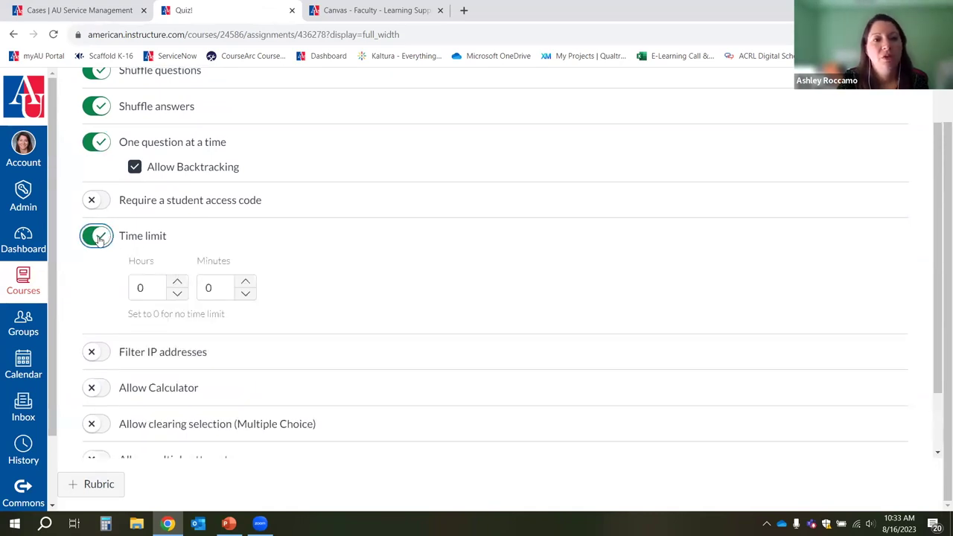
pyautogui.click(177, 283)
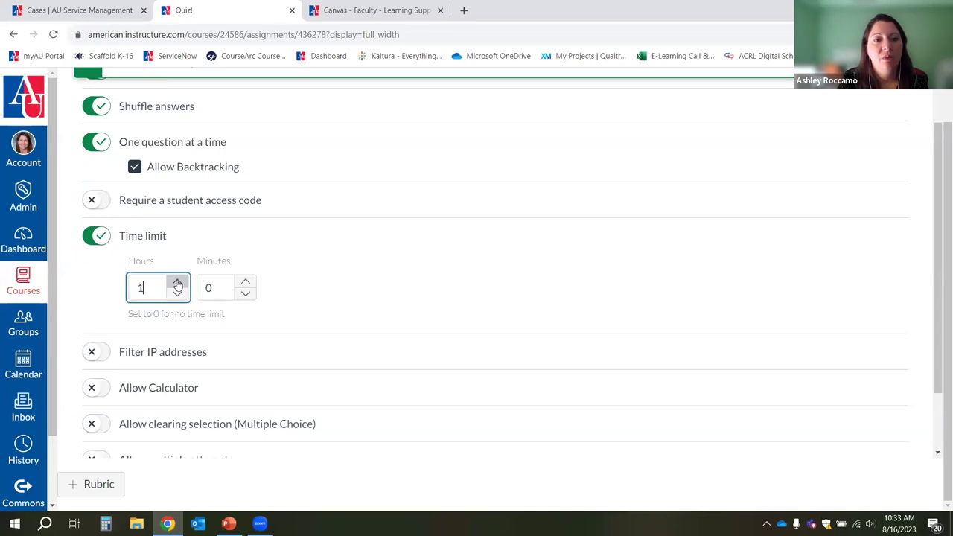
pyautogui.click(105, 290)
# Try the Filter IP addresses and Allow clearing selection settings, turning each one back off.
pyautogui.scroll(-1, 110, 289)
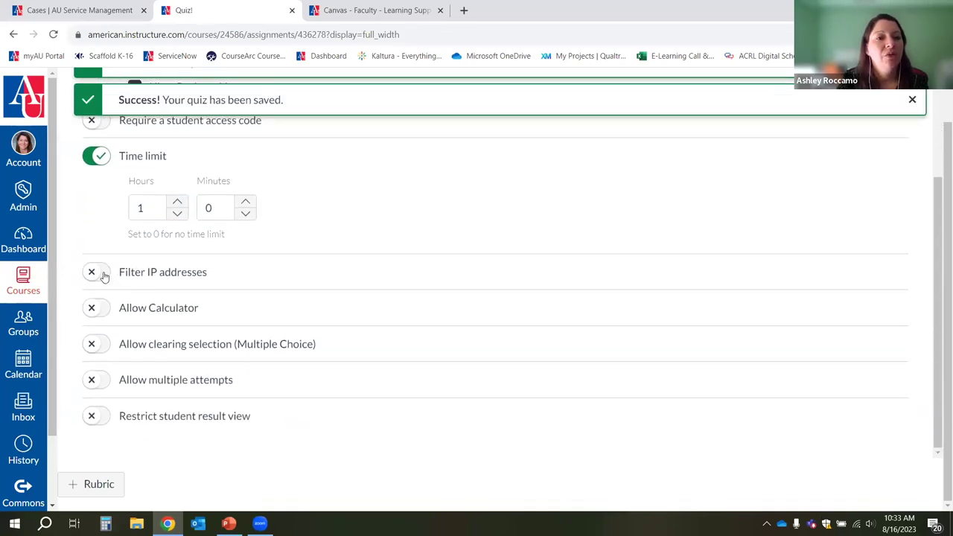
pyautogui.click(101, 273)
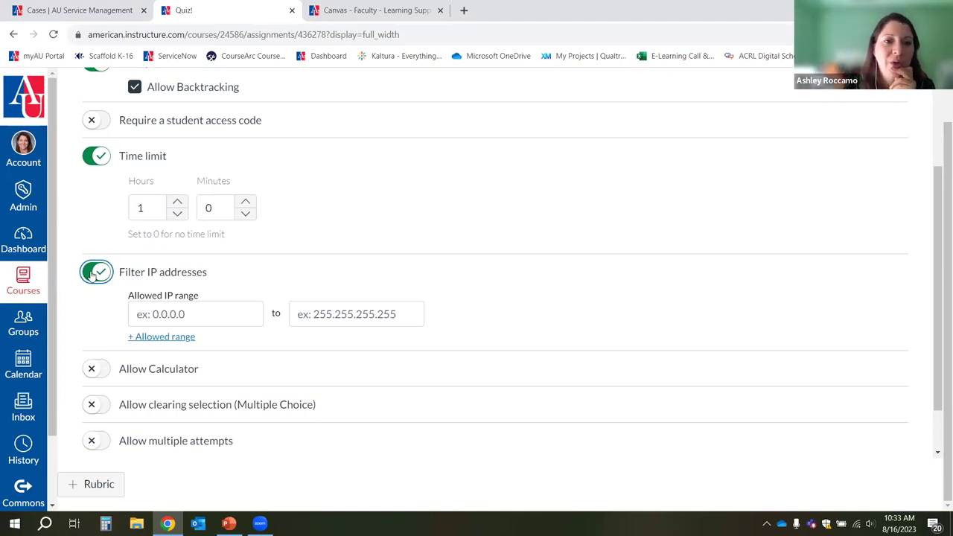
pyautogui.click(92, 272)
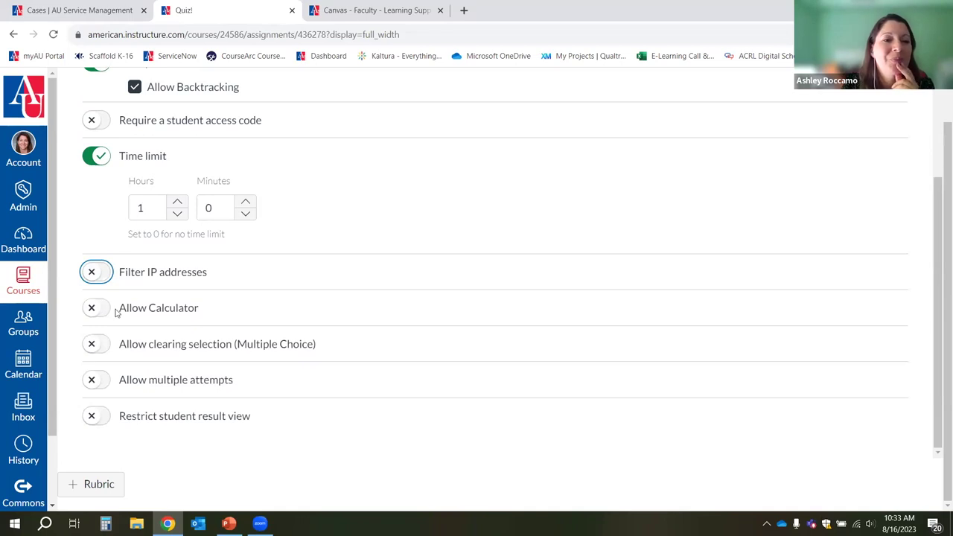
pyautogui.click(100, 347)
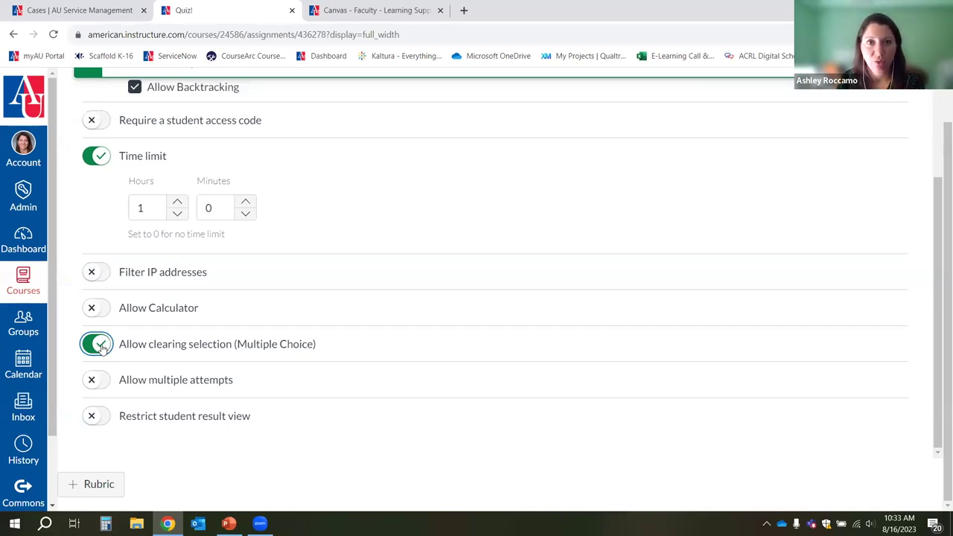
pyautogui.click(105, 344)
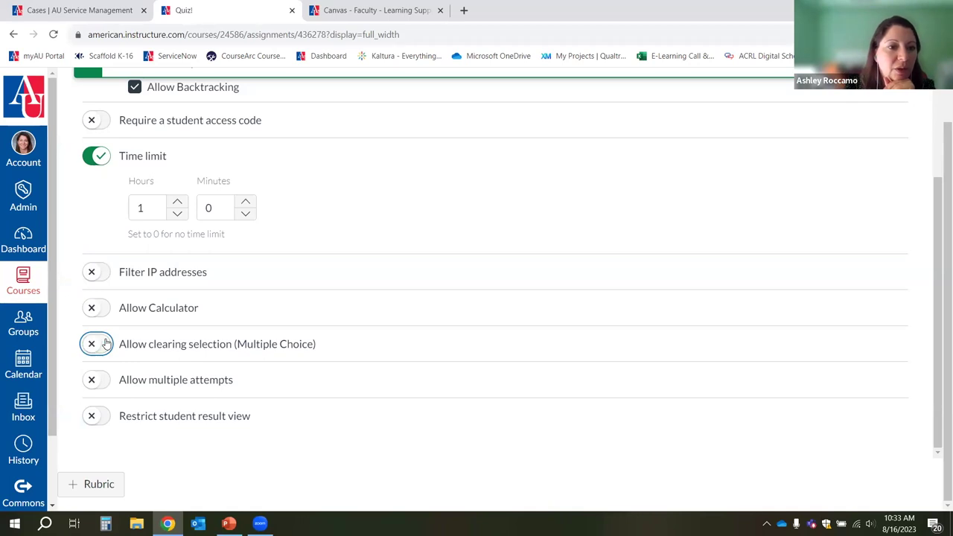
# Turn on Allow multiple attempts and view the choices for allowed attempts and score to keep, leaving Unlimited and Highest.
pyautogui.click(99, 383)
pyautogui.scroll(-1, 445, 364)
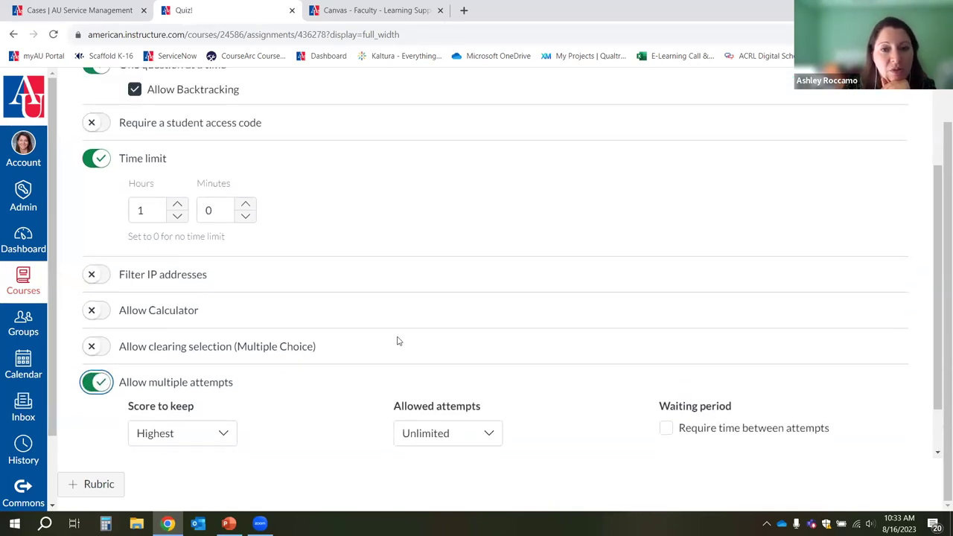
pyautogui.click(485, 374)
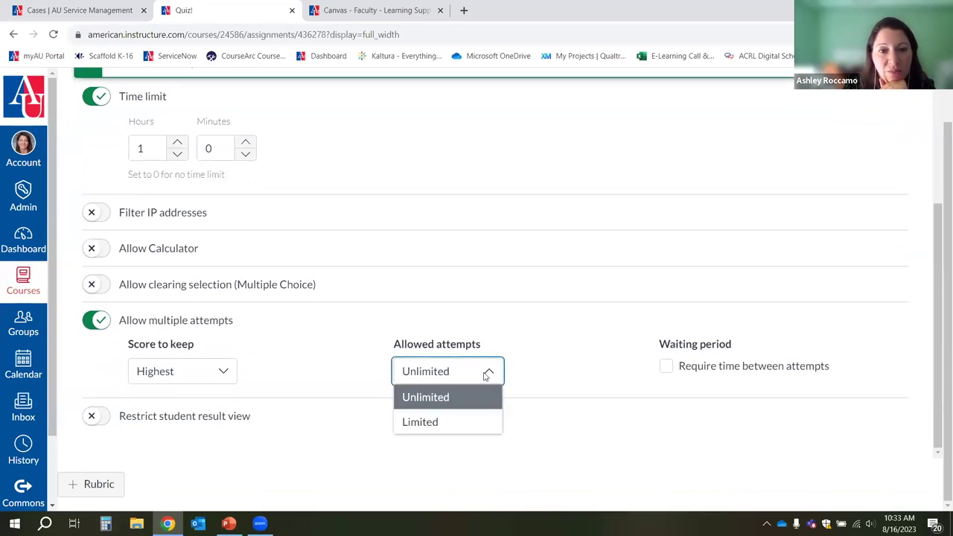
pyautogui.click(487, 374)
pyautogui.click(178, 375)
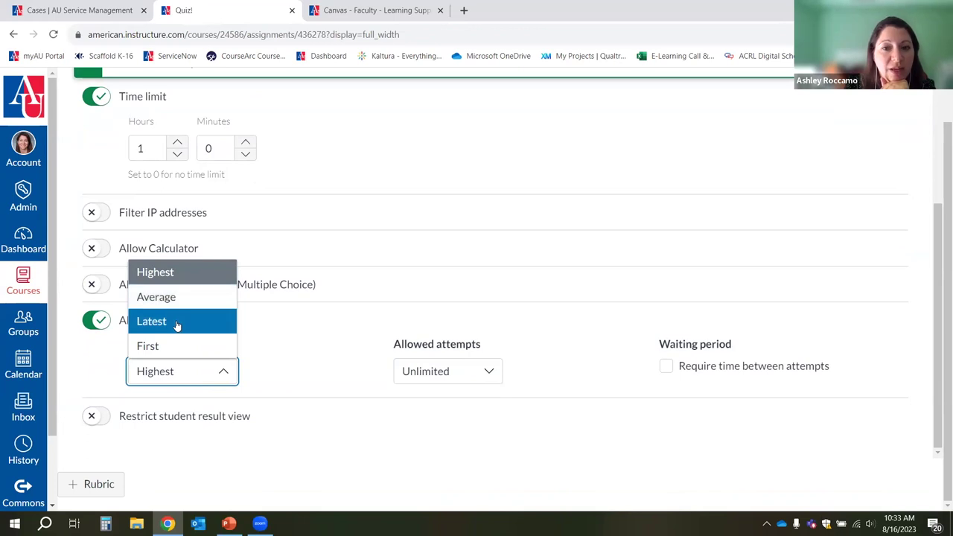
pyautogui.press('Escape')
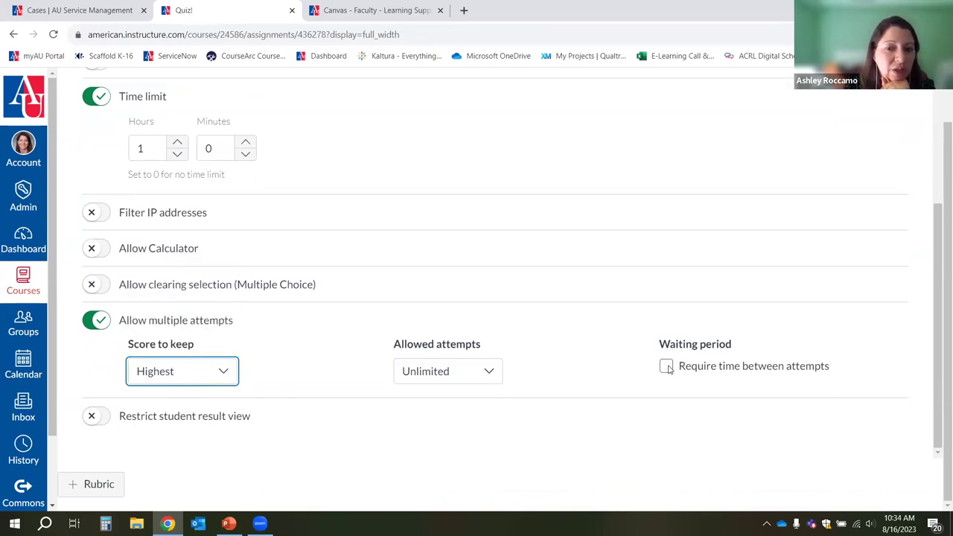
# Turn on Restrict student result view with all of its result display options left unchecked.
pyautogui.click(106, 420)
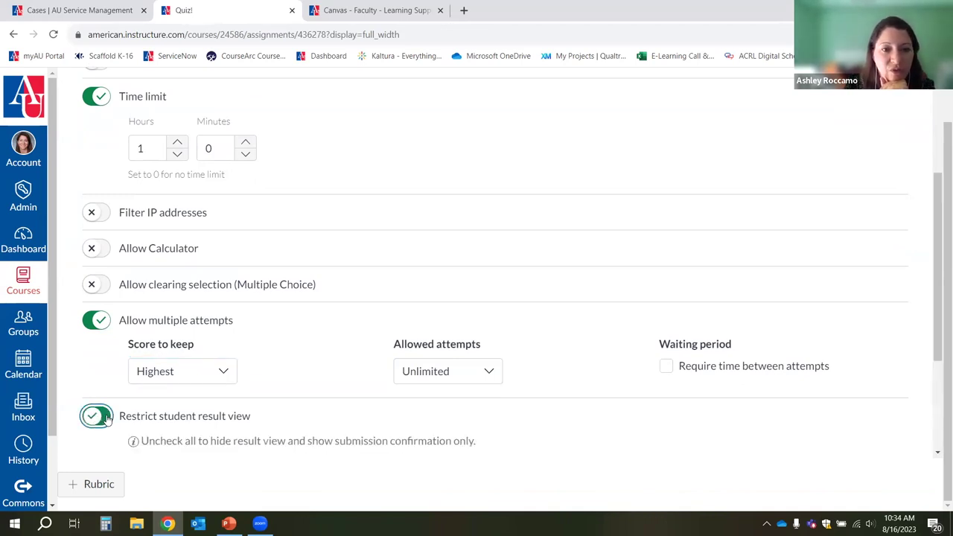
pyautogui.scroll(-3, 159, 385)
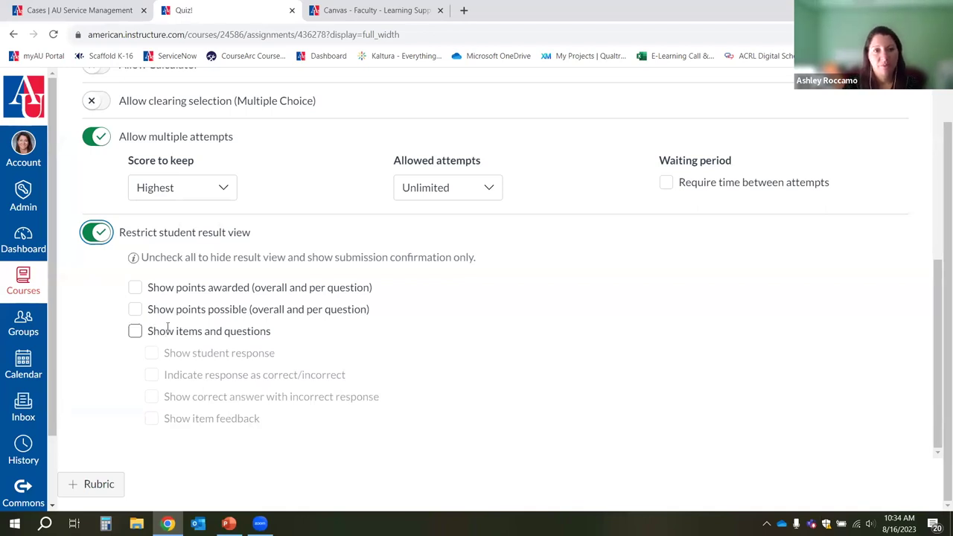
pyautogui.click(96, 238)
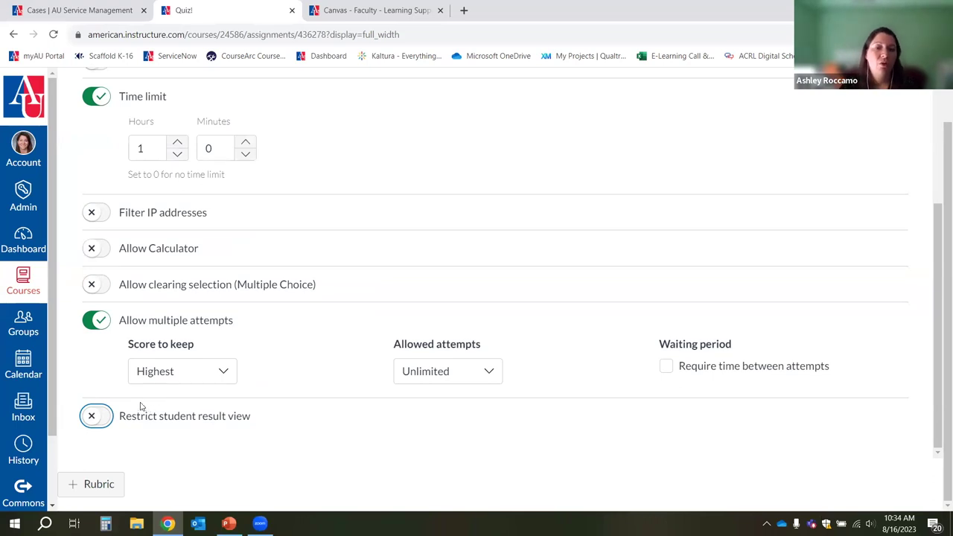
pyautogui.click(96, 416)
pyautogui.scroll(-1, 291, 419)
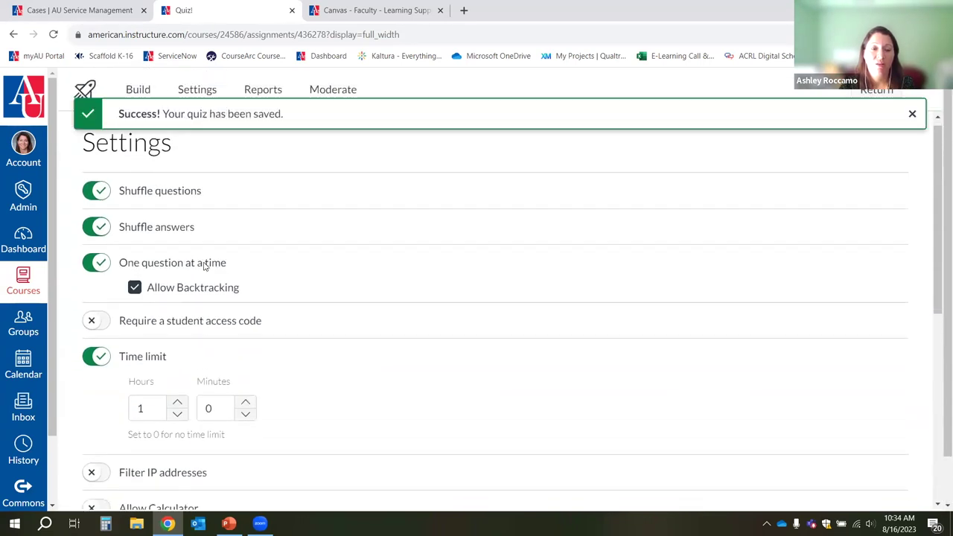
pyautogui.scroll(-1, 152, 304)
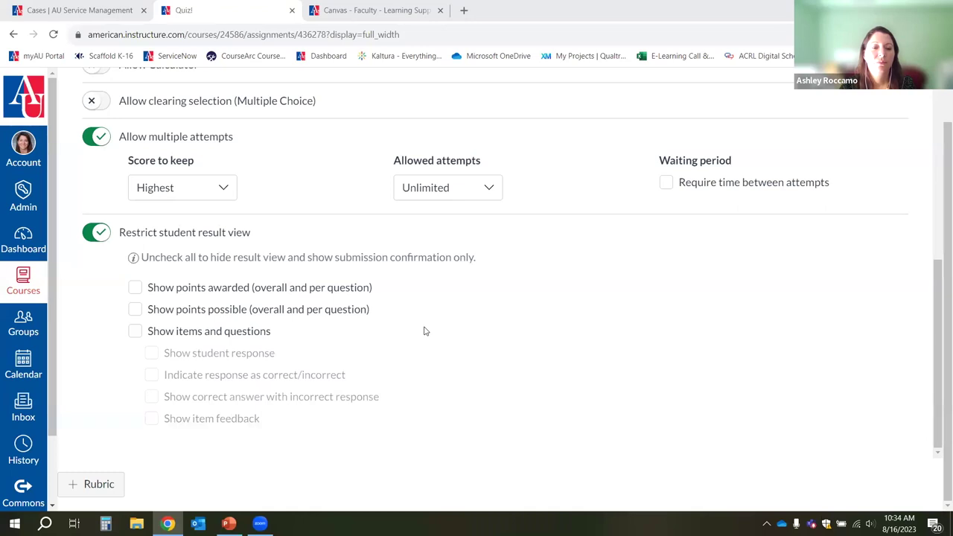
pyautogui.scroll(6, 424, 330)
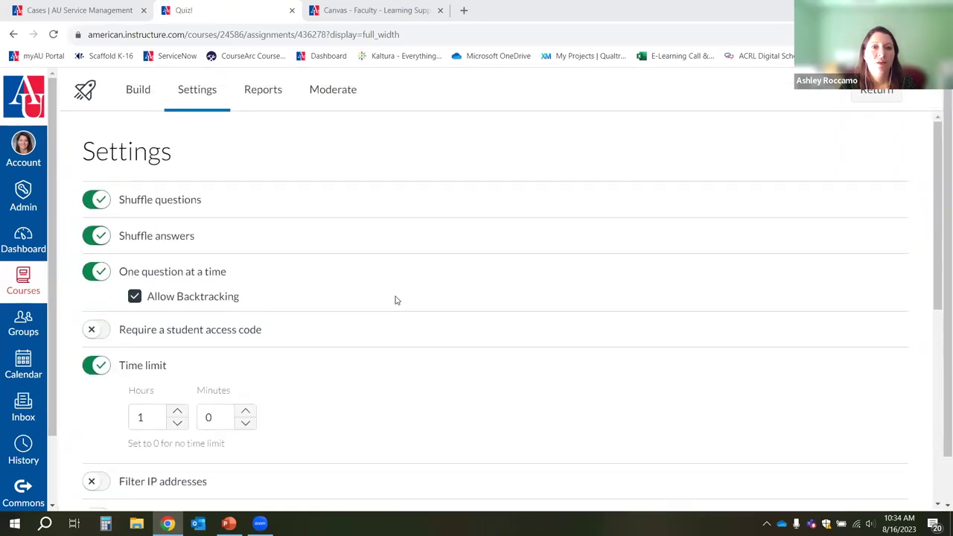
# Open quiz moderation and set the first listed student's time limit multiplier accommodation to 1.5.
pyautogui.click(333, 95)
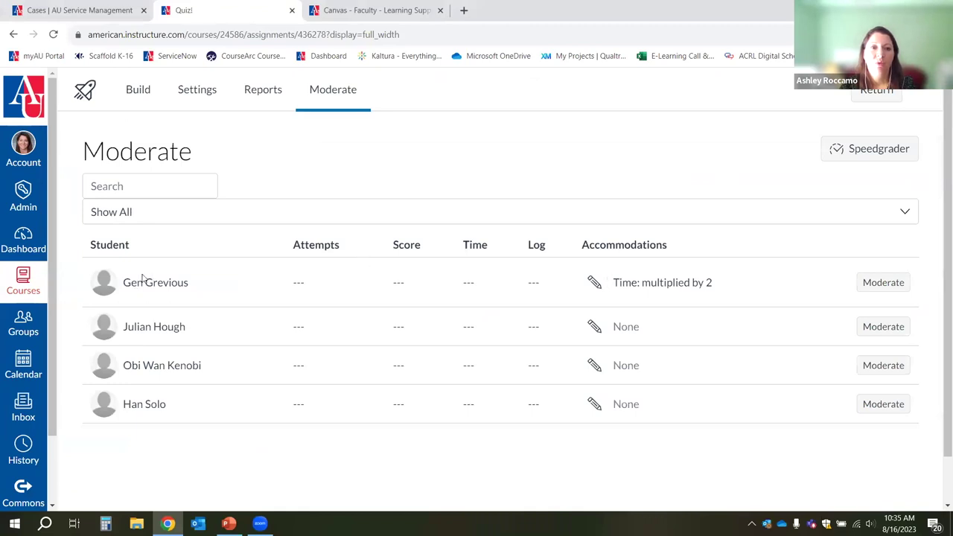
pyautogui.click(596, 285)
pyautogui.scroll(-1, 496, 304)
pyautogui.scroll(1, 389, 283)
pyautogui.click(360, 363)
pyautogui.doubleClick(360, 362)
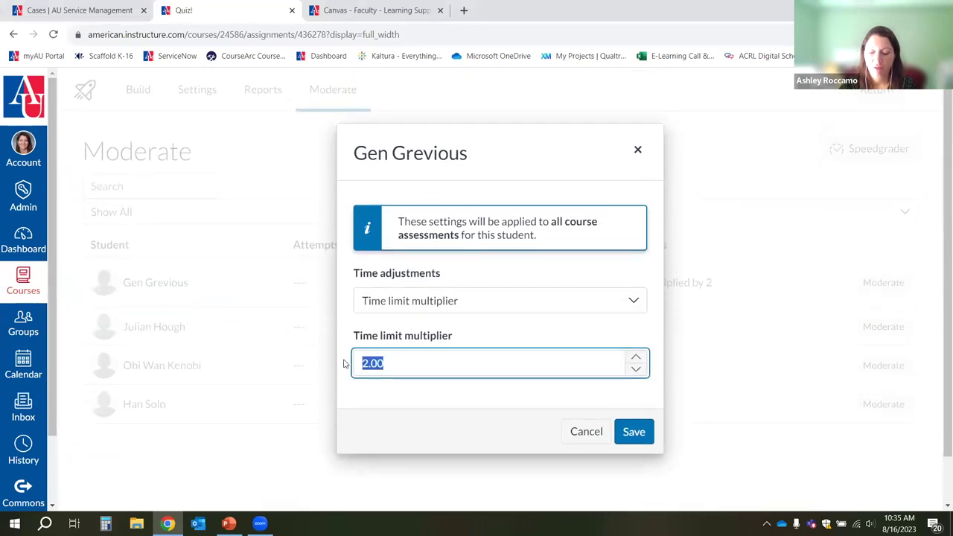
pyautogui.write('1.5')
pyautogui.click(632, 439)
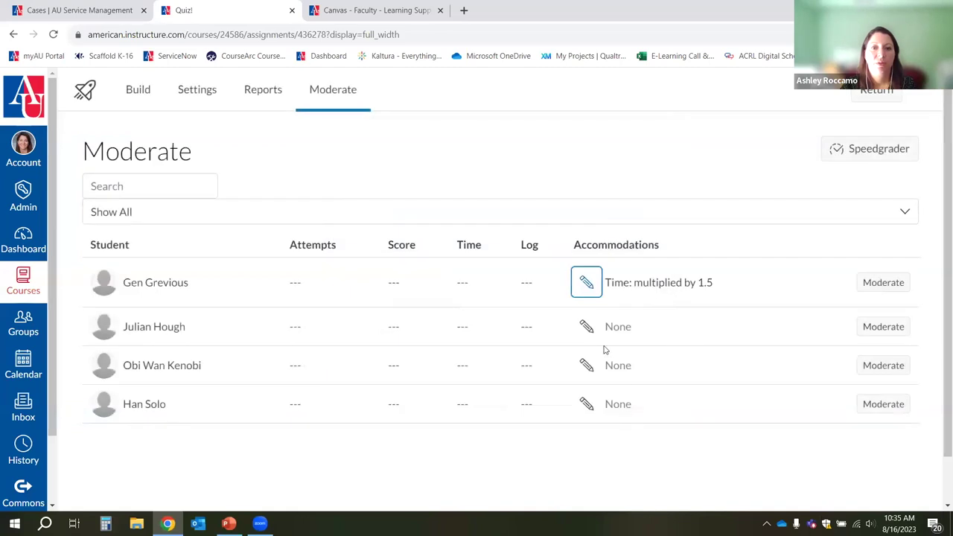
# Set the third listed student's time adjustment to Remove time limit (unlimited) and save it.
pyautogui.click(590, 364)
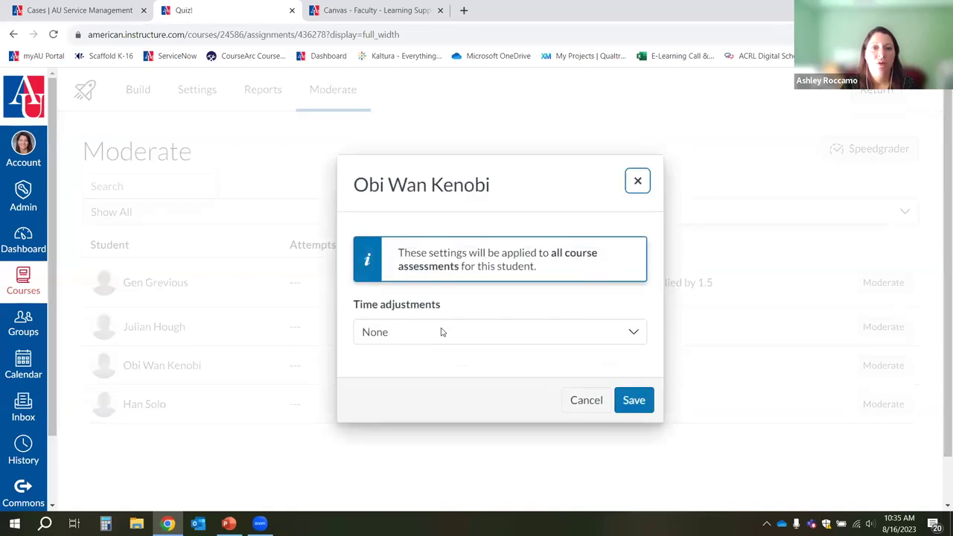
pyautogui.click(440, 332)
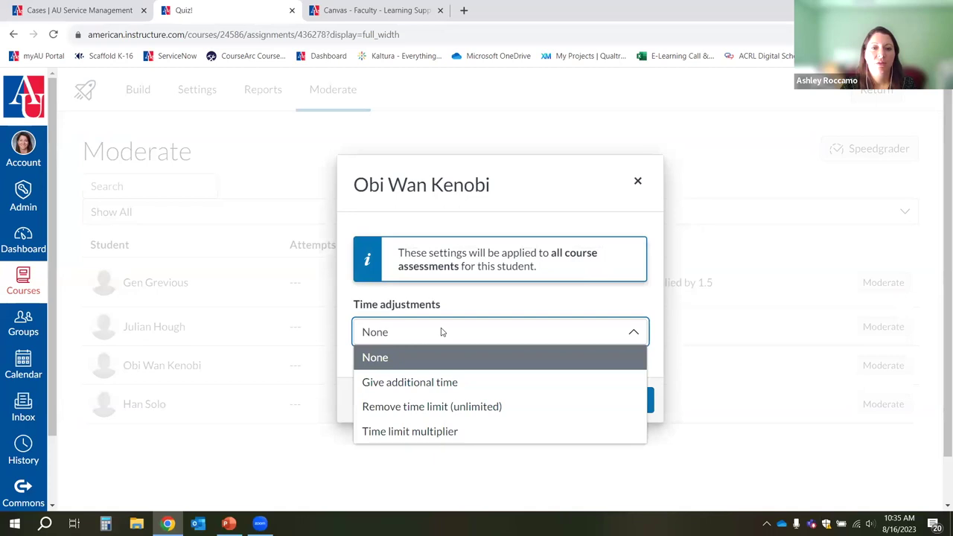
pyautogui.click(451, 406)
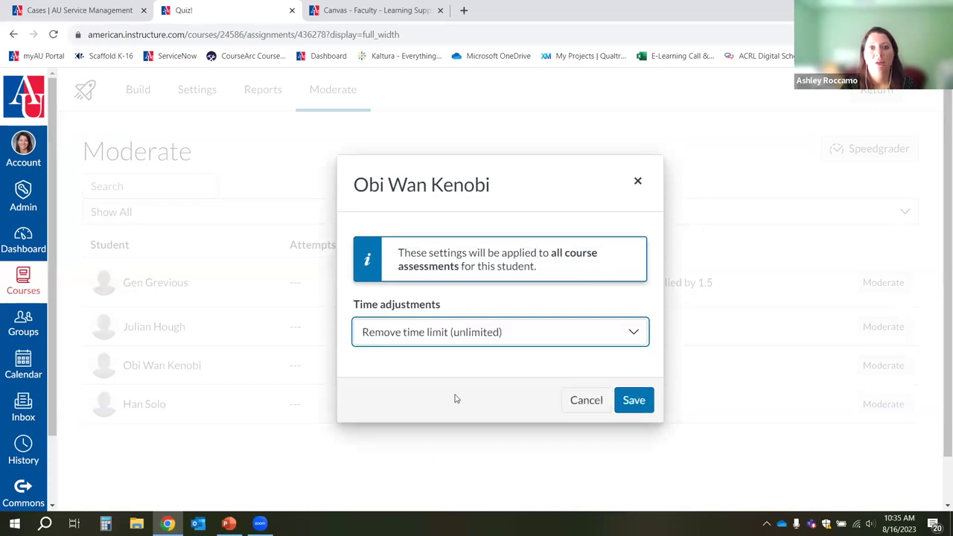
pyautogui.click(632, 400)
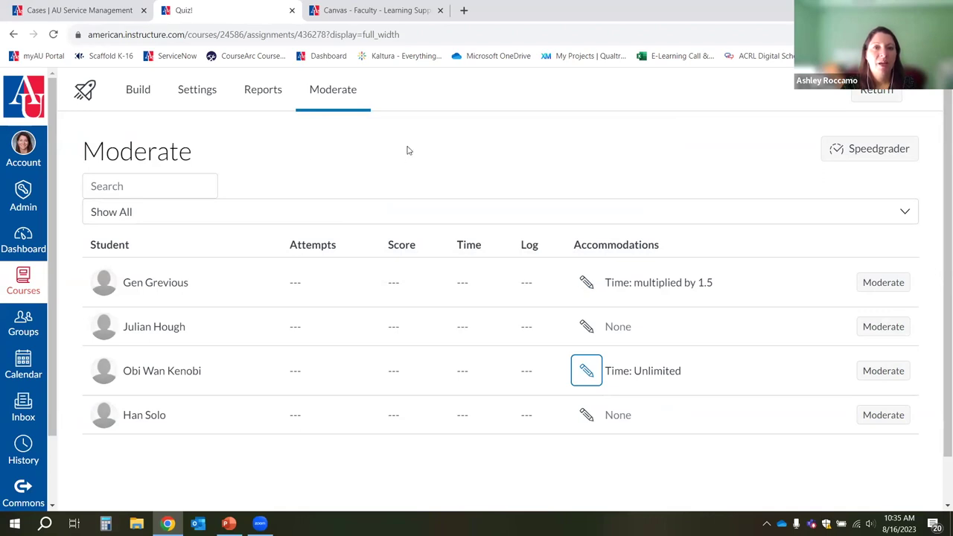
pyautogui.scroll(-2, 9, 327)
pyautogui.scroll(2, 8, 328)
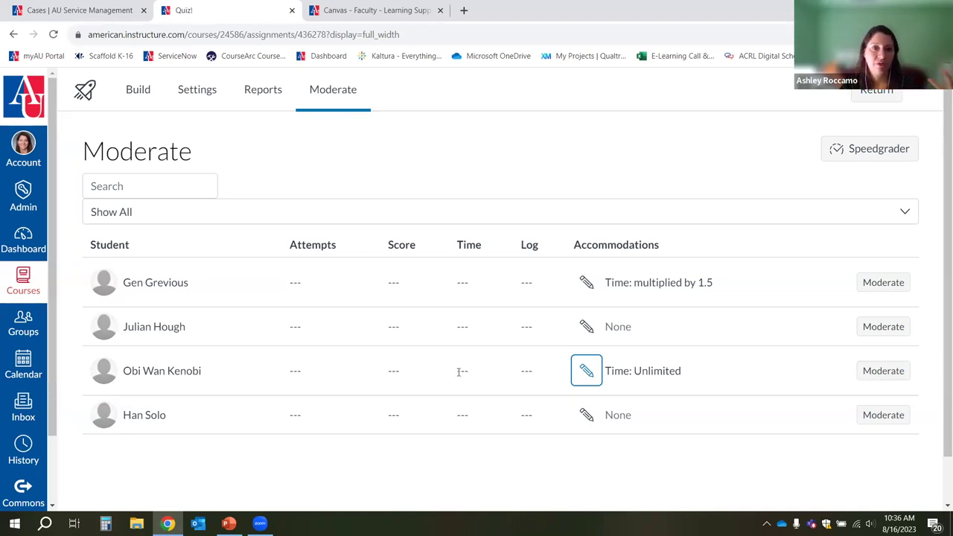
# Leave the quiz editor for the course's quiz list and publish the quiz named Quiz!
pyautogui.click(145, 102)
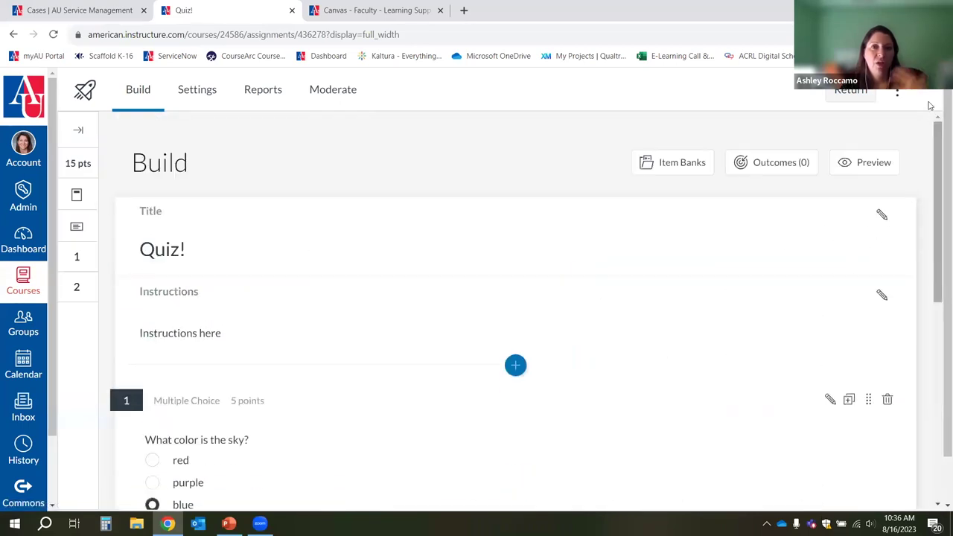
pyautogui.click(856, 93)
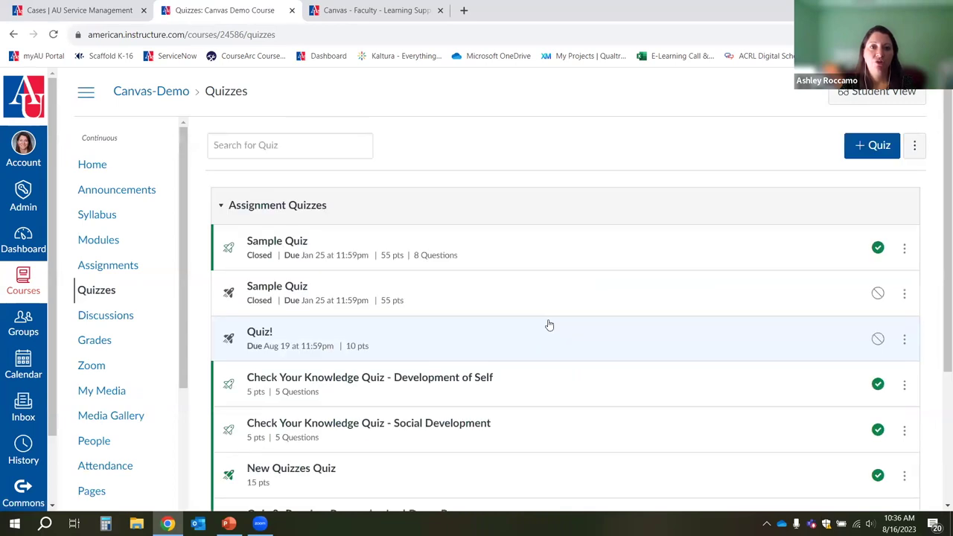
pyautogui.scroll(-2, 572, 315)
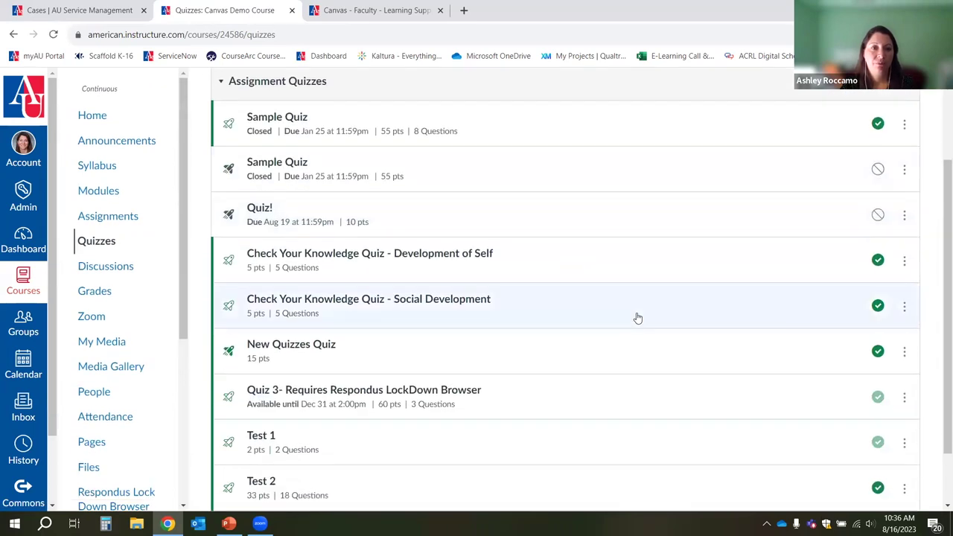
pyautogui.scroll(-1, 637, 318)
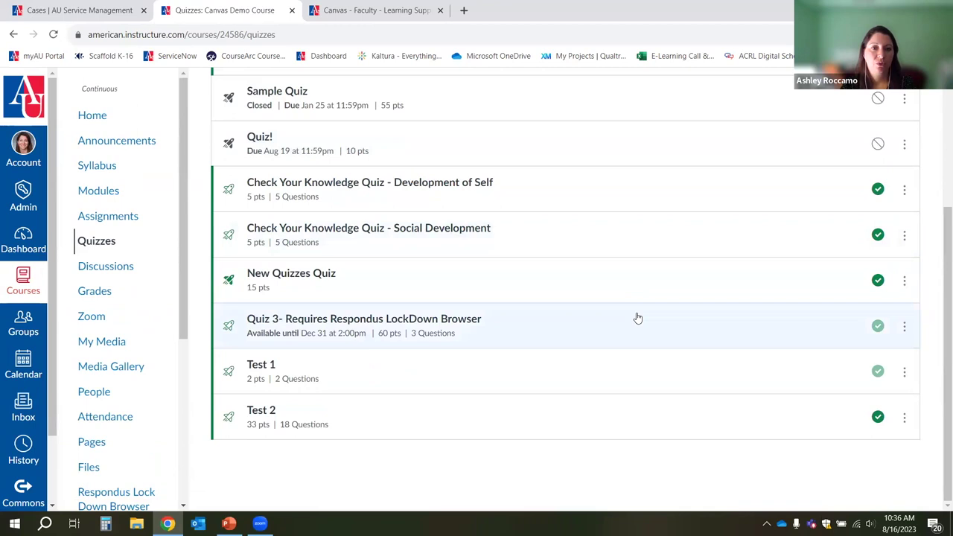
pyautogui.scroll(2, 637, 317)
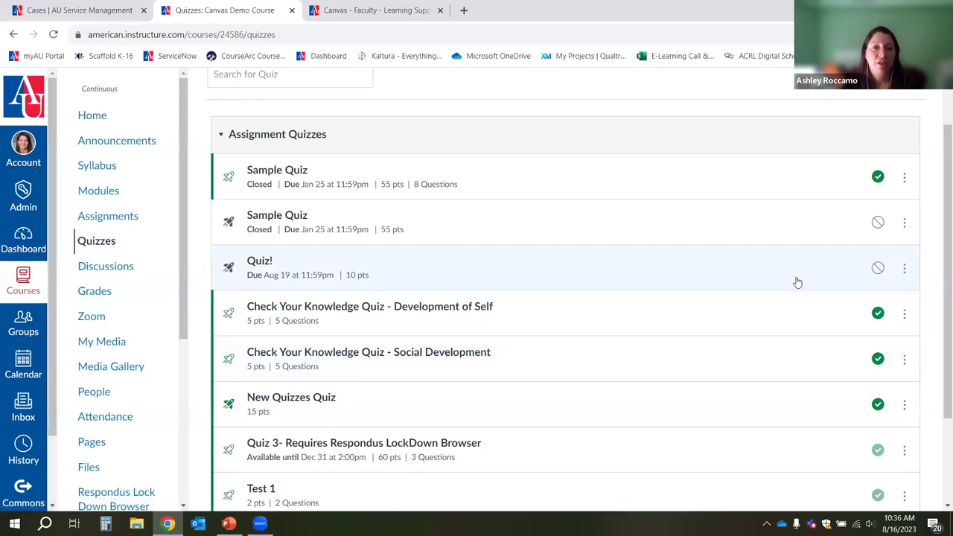
pyautogui.click(878, 270)
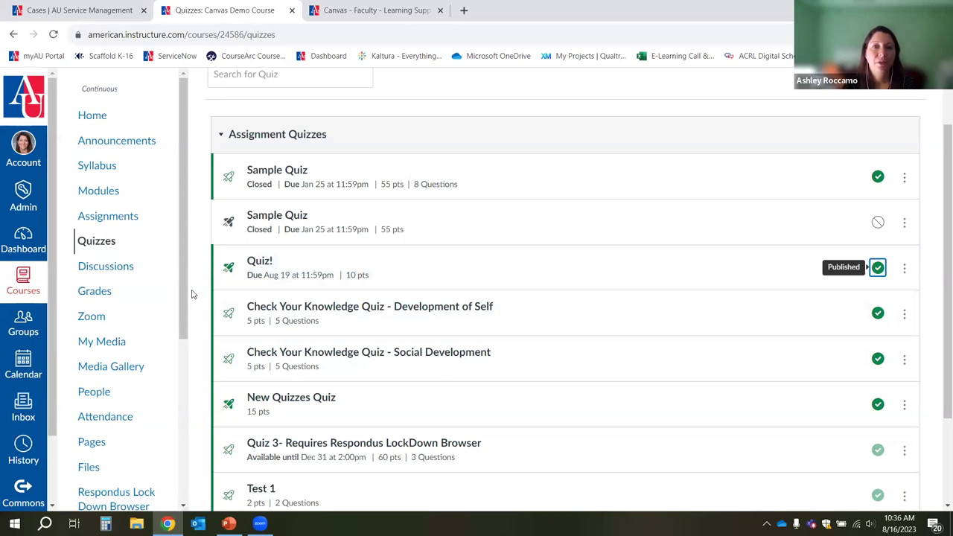
pyautogui.scroll(1, 192, 294)
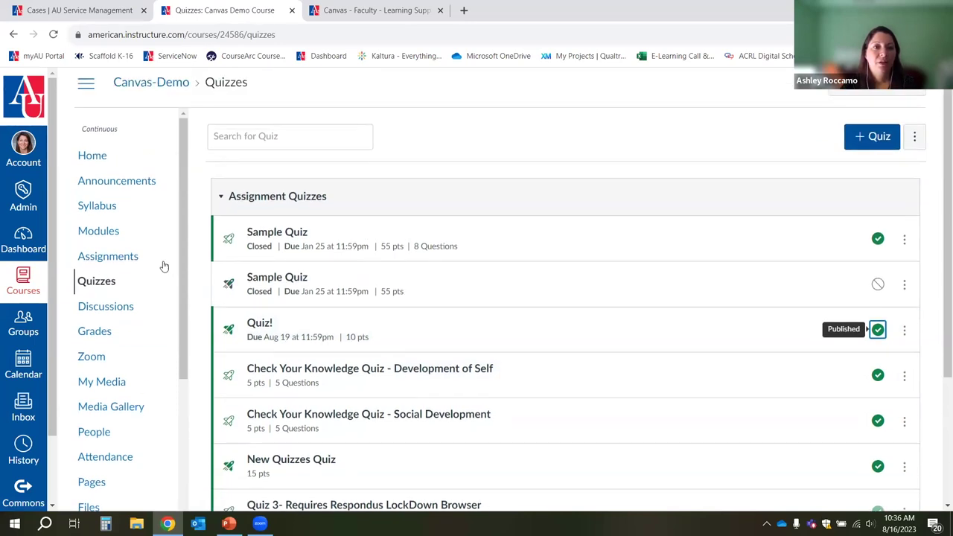
# Open the course's Assignments page and review the Participation, Research Papers and Quizzes groups, including where Quiz! is listed.
pyautogui.click(108, 257)
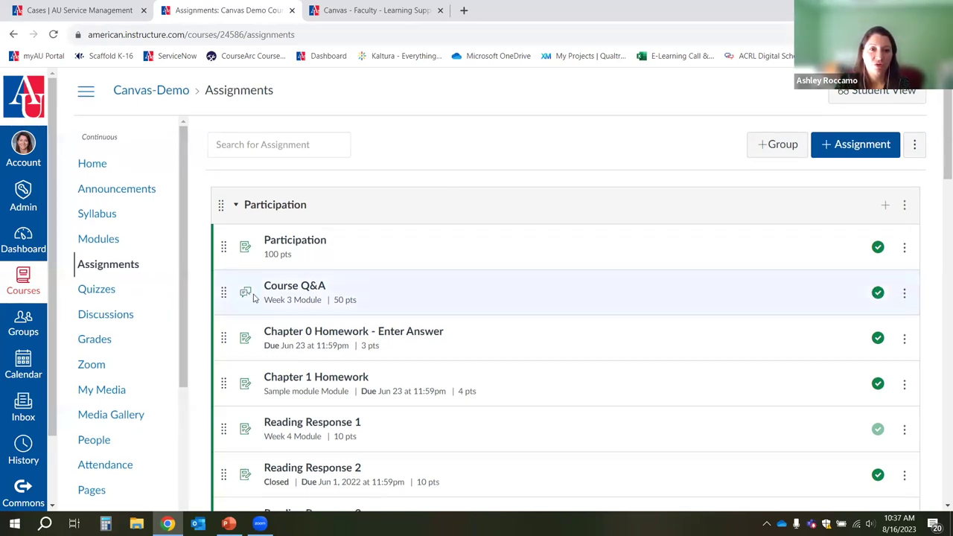
pyautogui.scroll(-4, 246, 312)
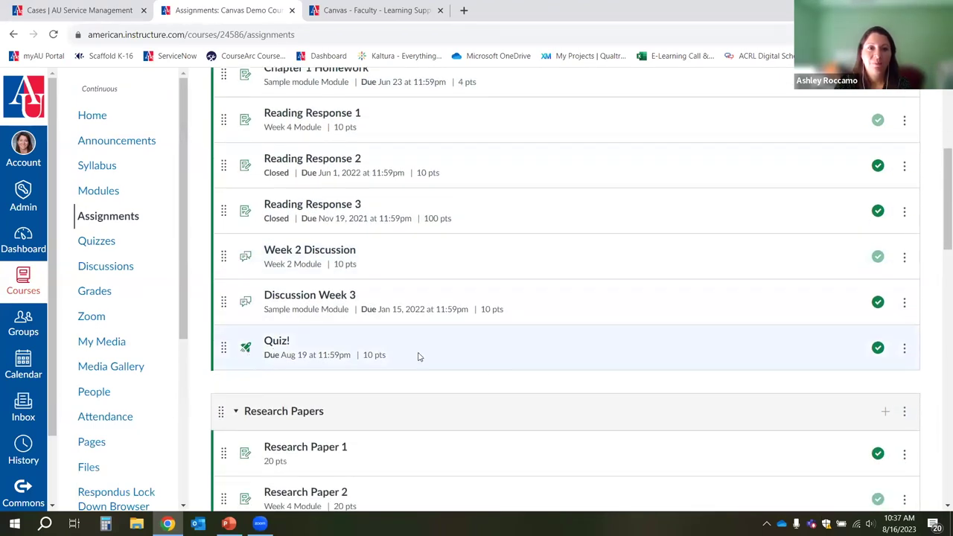
pyautogui.scroll(4, 502, 374)
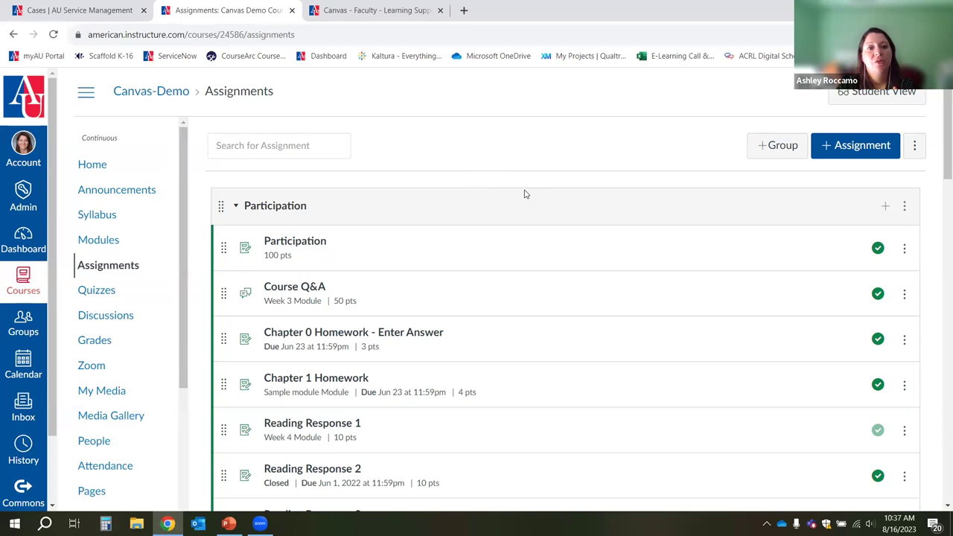
pyautogui.scroll(-5, 595, 236)
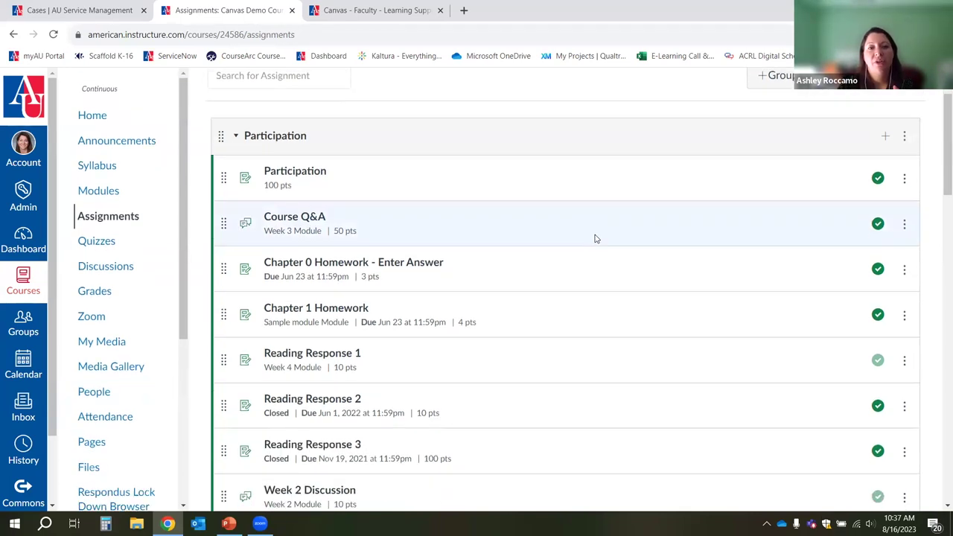
pyautogui.scroll(-4, 600, 234)
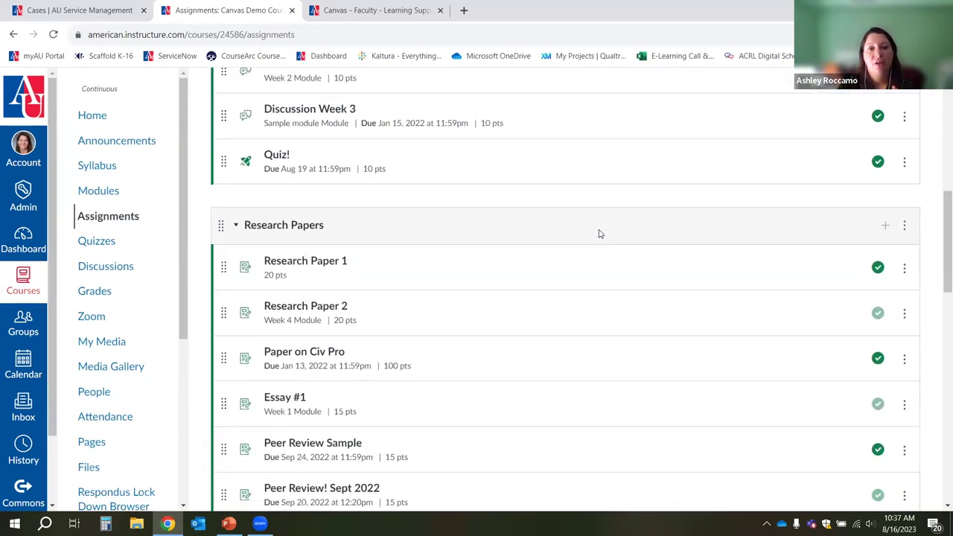
pyautogui.scroll(-7, 593, 271)
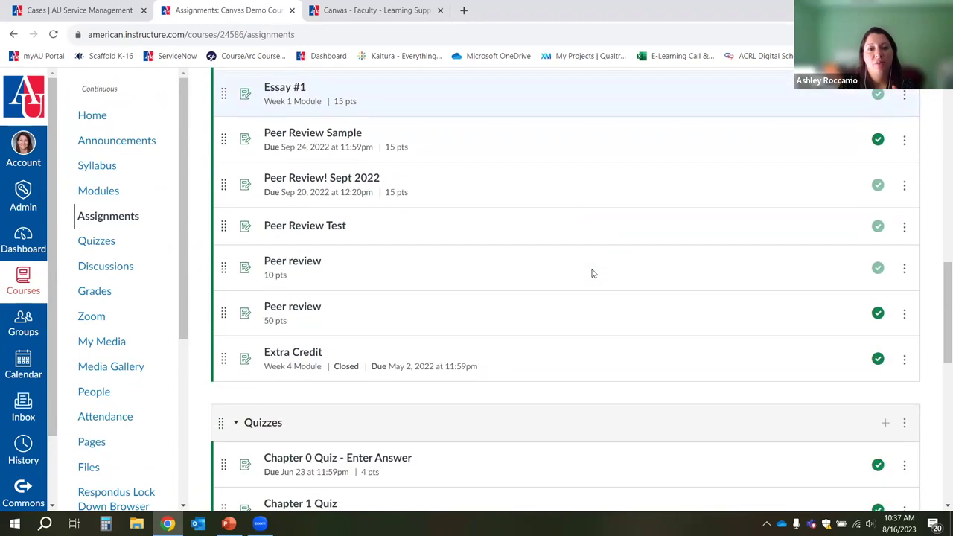
pyautogui.moveTo(939, 393); pyautogui.dragTo(939, 156)
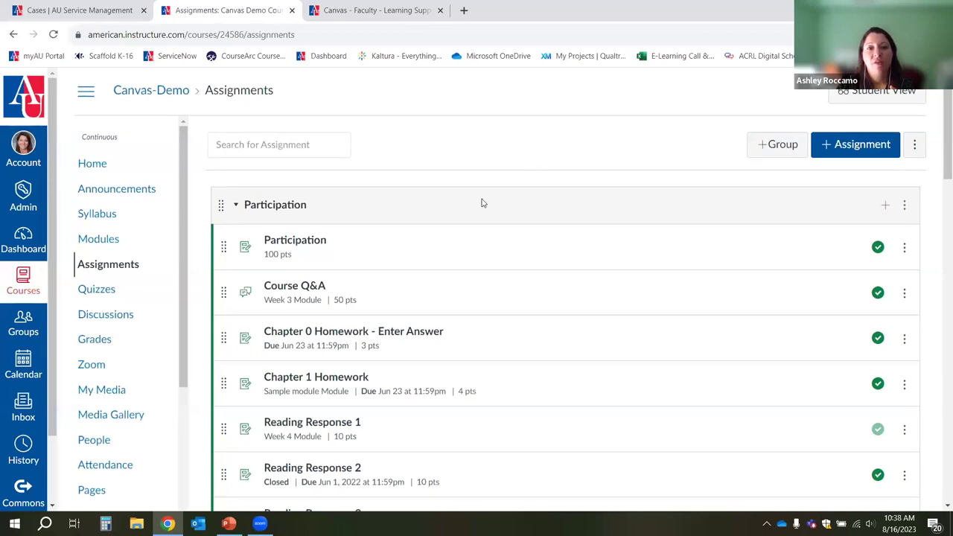
pyautogui.scroll(-6, 483, 202)
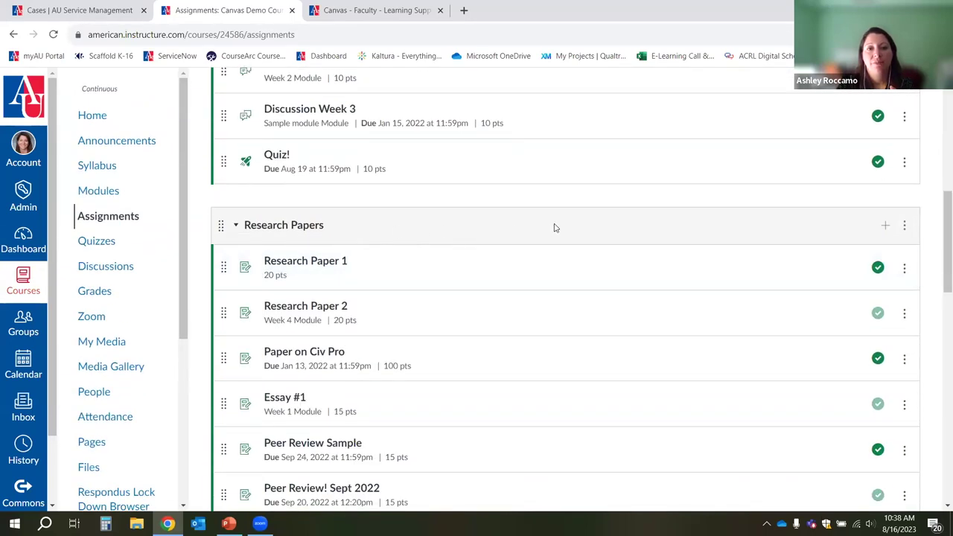
pyautogui.scroll(-5, 553, 234)
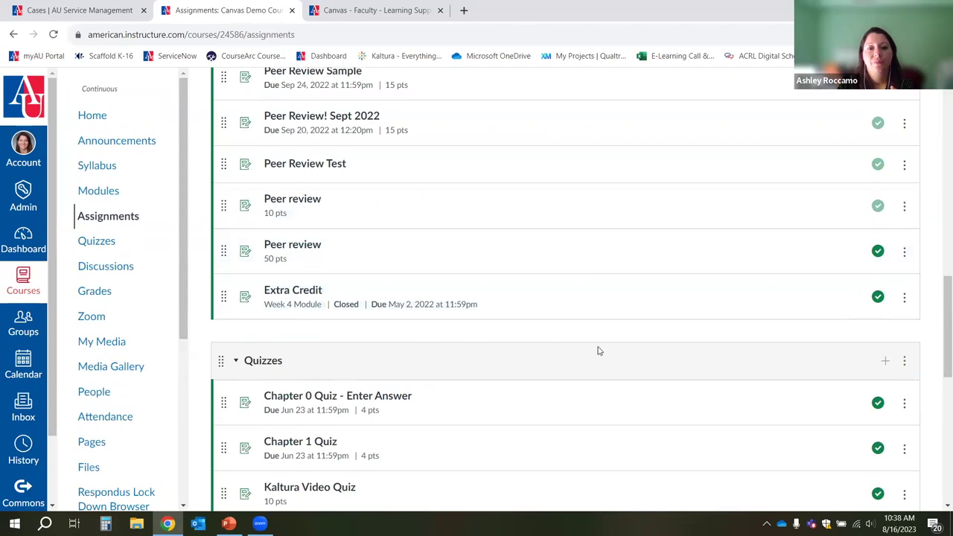
pyautogui.scroll(12, 597, 349)
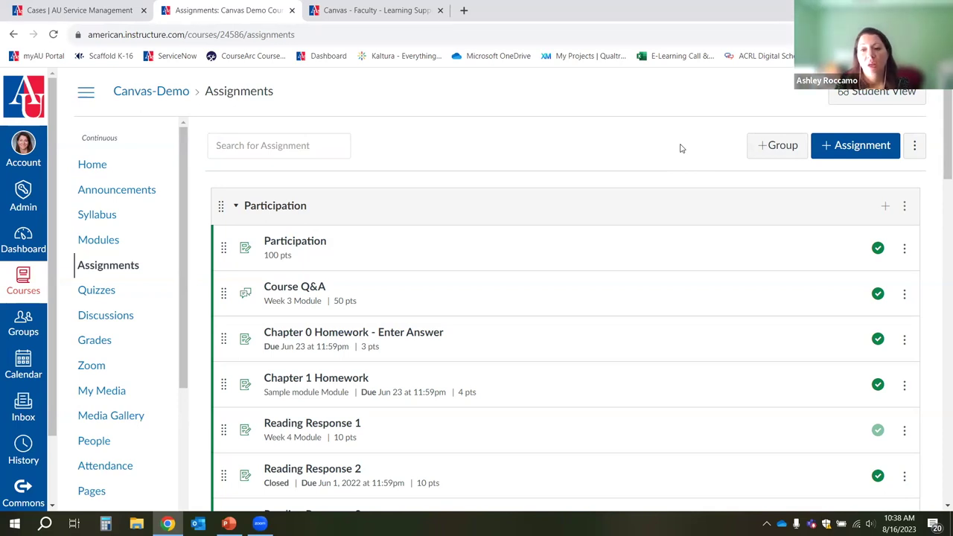
# Add an assignment group named Artifact and Summary and save it.
pyautogui.click(774, 145)
pyautogui.click(507, 269)
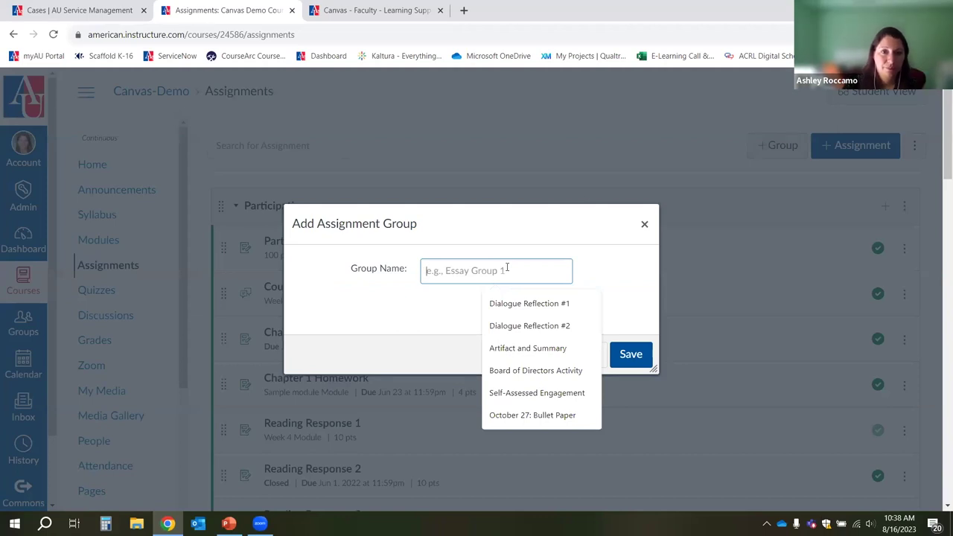
pyautogui.click(527, 348)
pyautogui.click(631, 356)
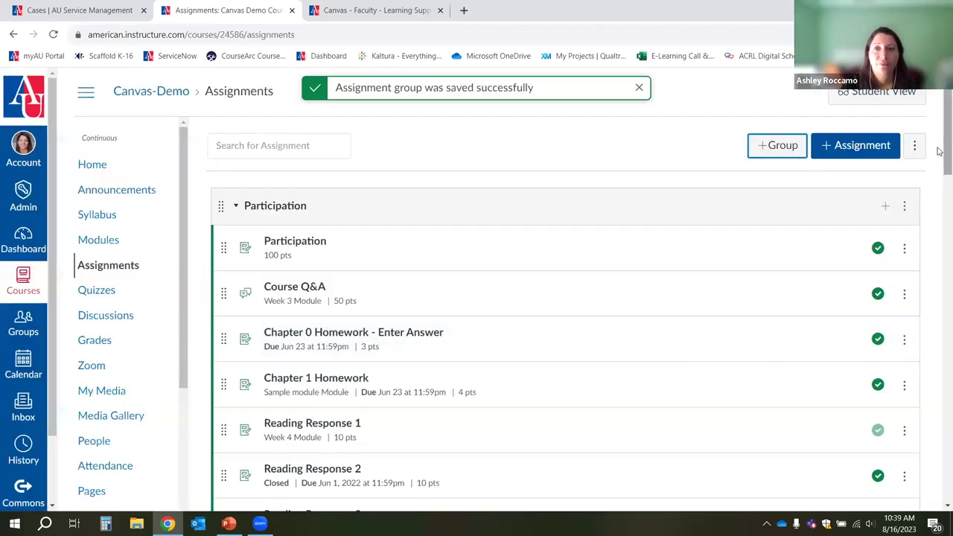
pyautogui.moveTo(943, 151); pyautogui.dragTo(944, 104)
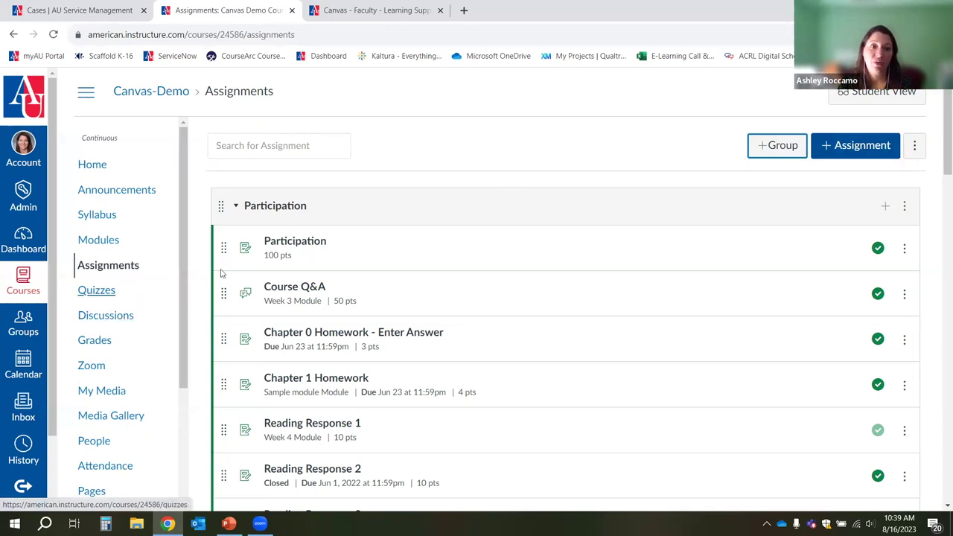
# Create a new assignment named Artifact 1 with the description text "Instructions here".
pyautogui.click(852, 147)
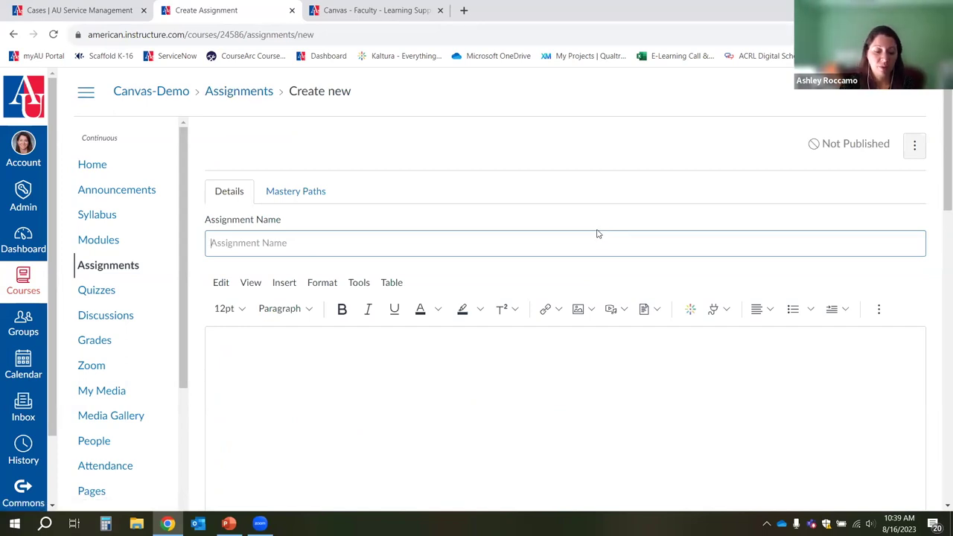
pyautogui.write('Art')
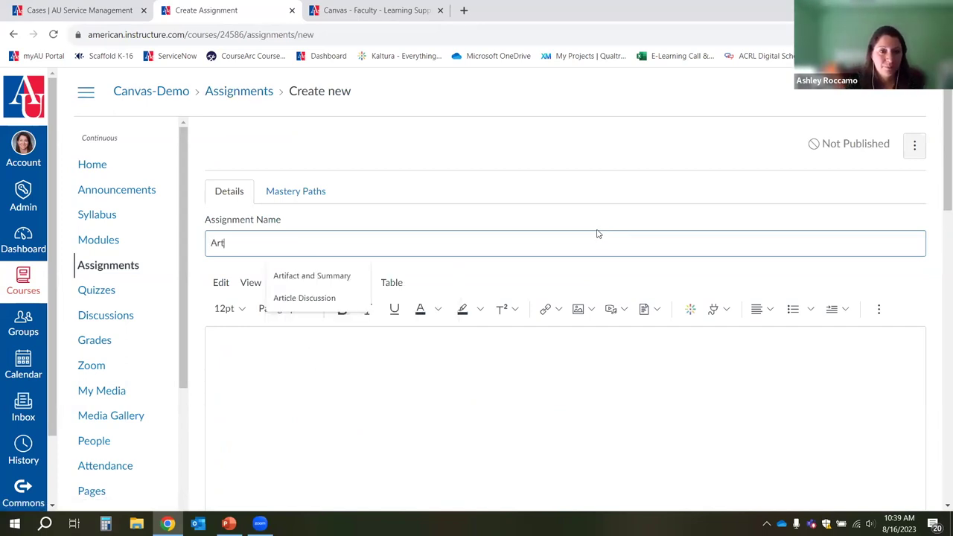
pyautogui.write('i')
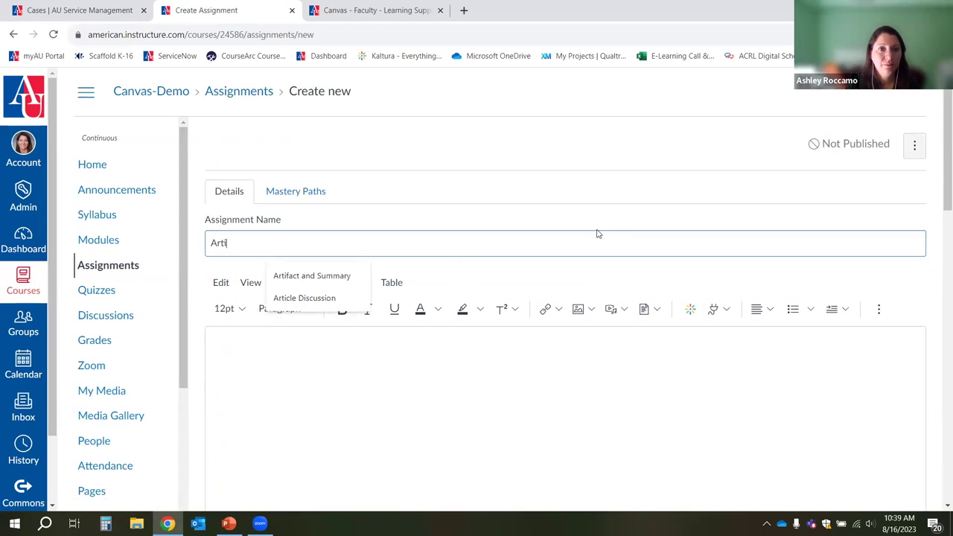
pyautogui.write('fact 1')
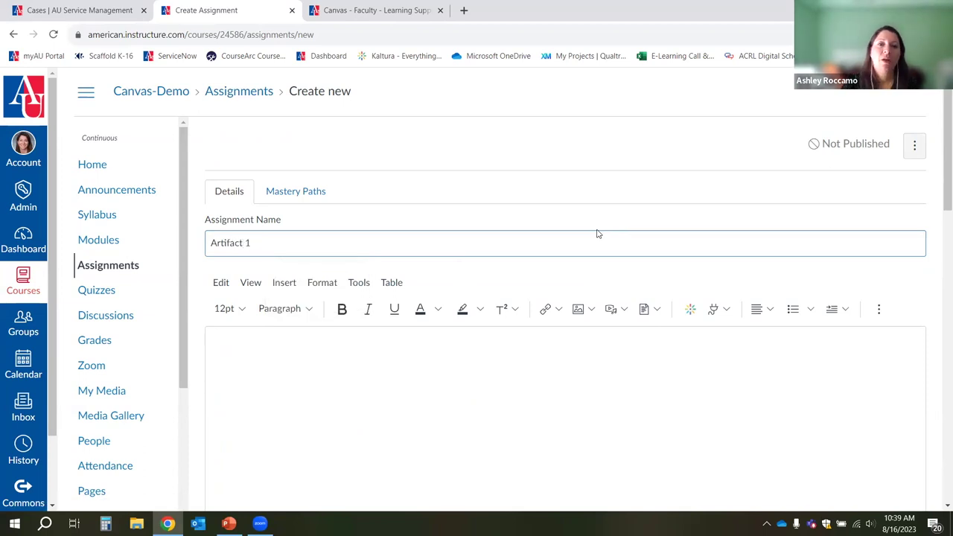
pyautogui.click(419, 370)
pyautogui.scroll(-1, 436, 347)
pyautogui.write('Instructions here')
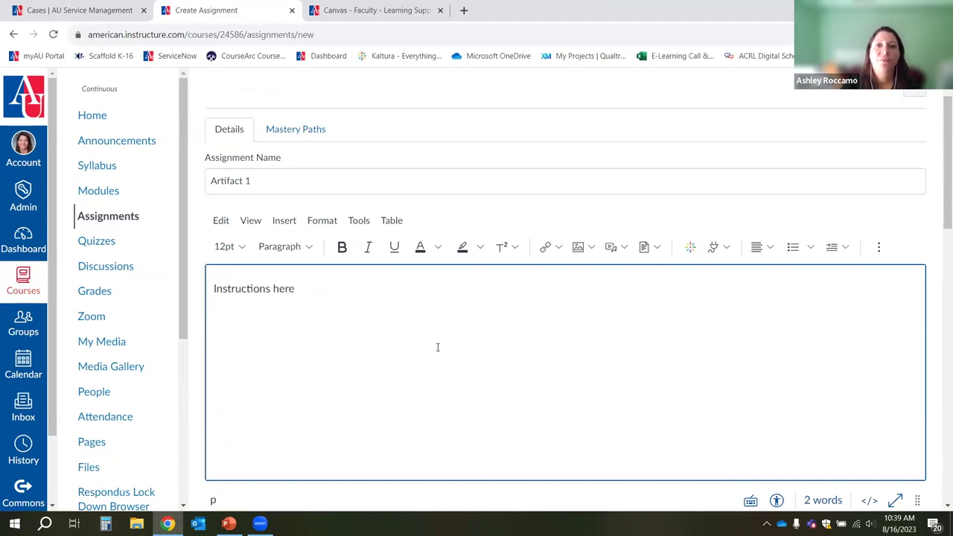
# Place the assignment in the Artifact and Summary group and choose Points as its grade display.
pyautogui.scroll(-5, 487, 278)
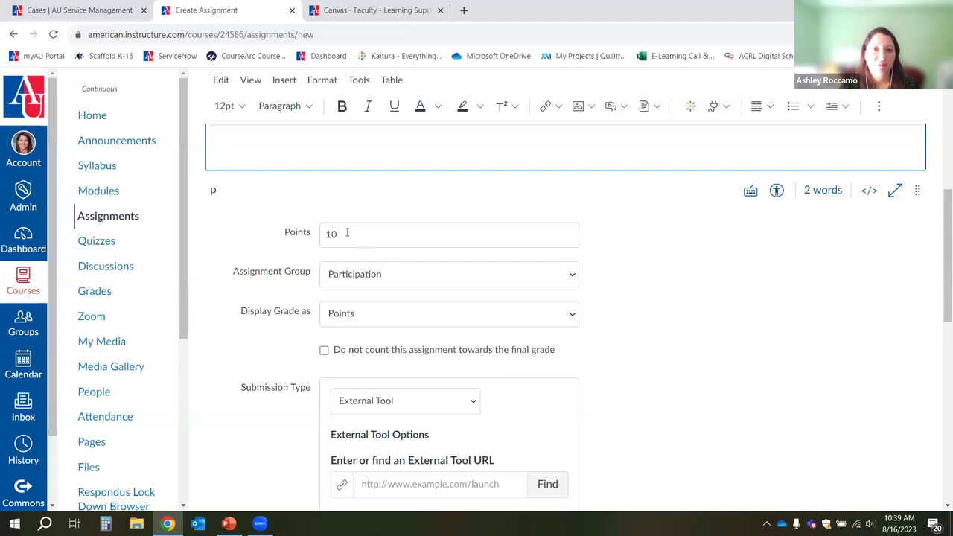
pyautogui.scroll(-1, 348, 233)
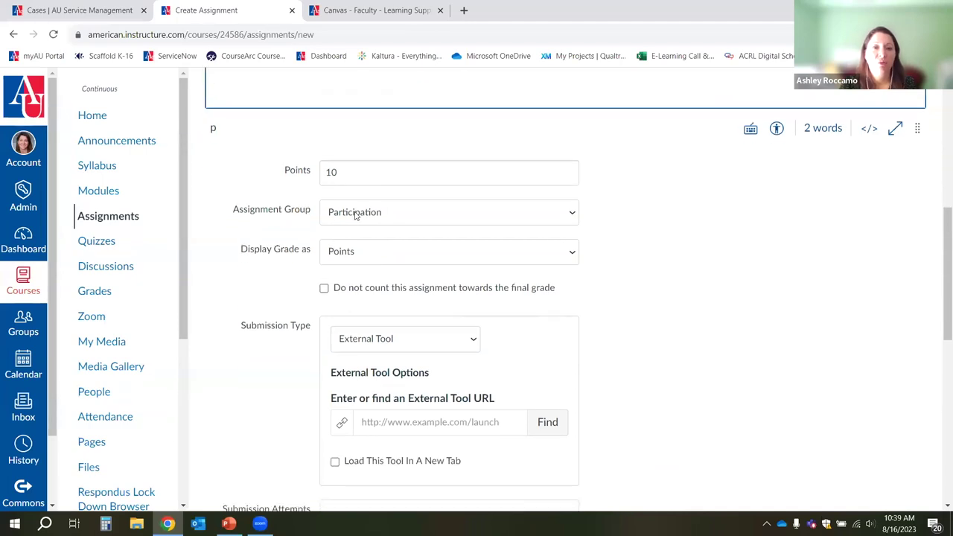
pyautogui.click(355, 215)
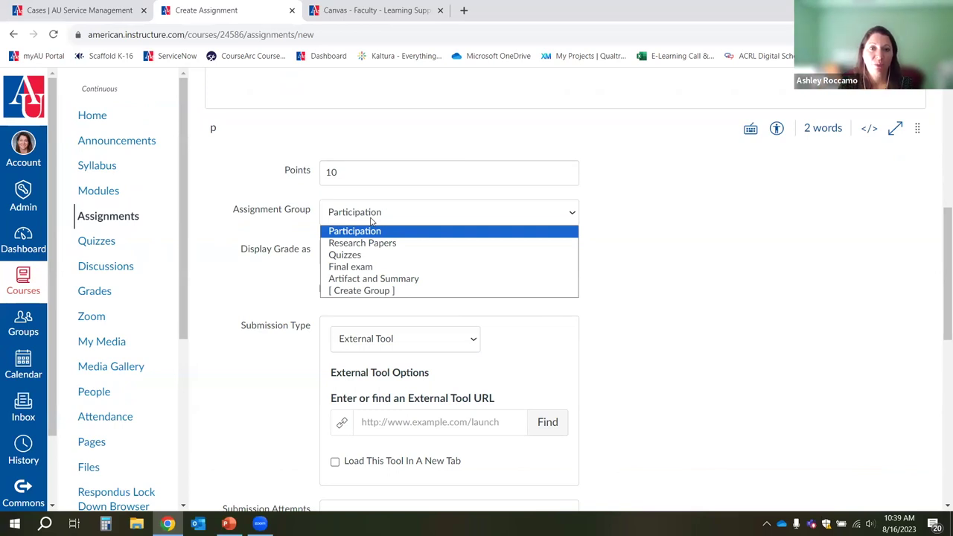
pyautogui.click(383, 279)
pyautogui.scroll(-1, 294, 272)
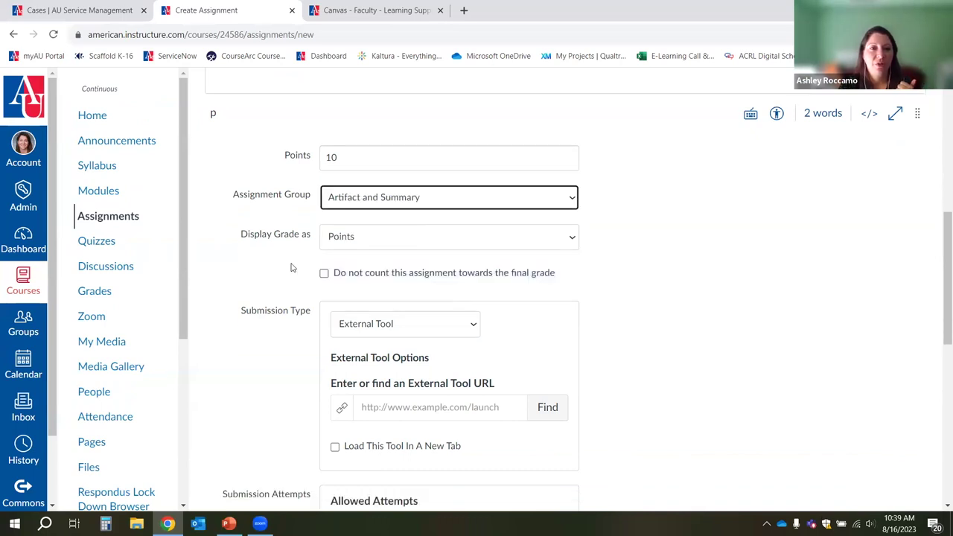
pyautogui.click(361, 191)
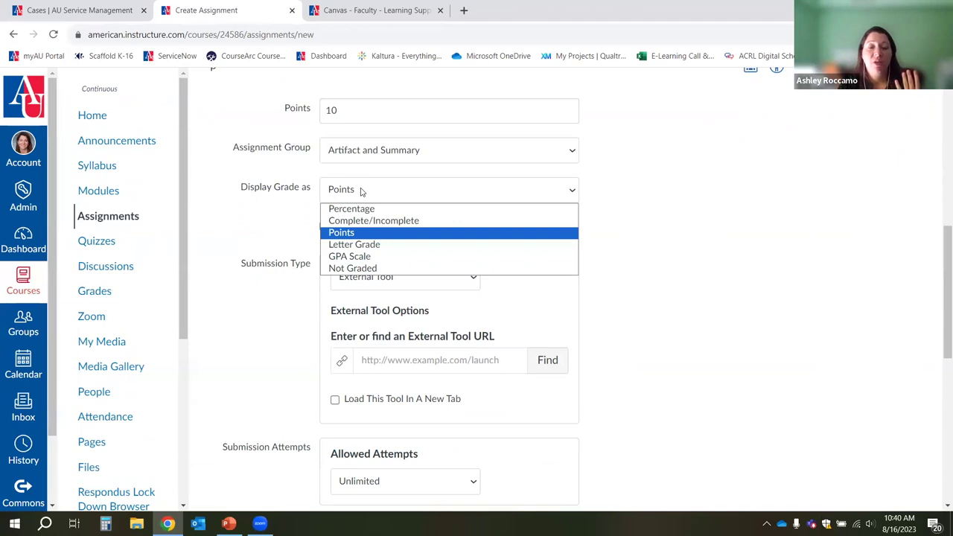
pyautogui.click(374, 234)
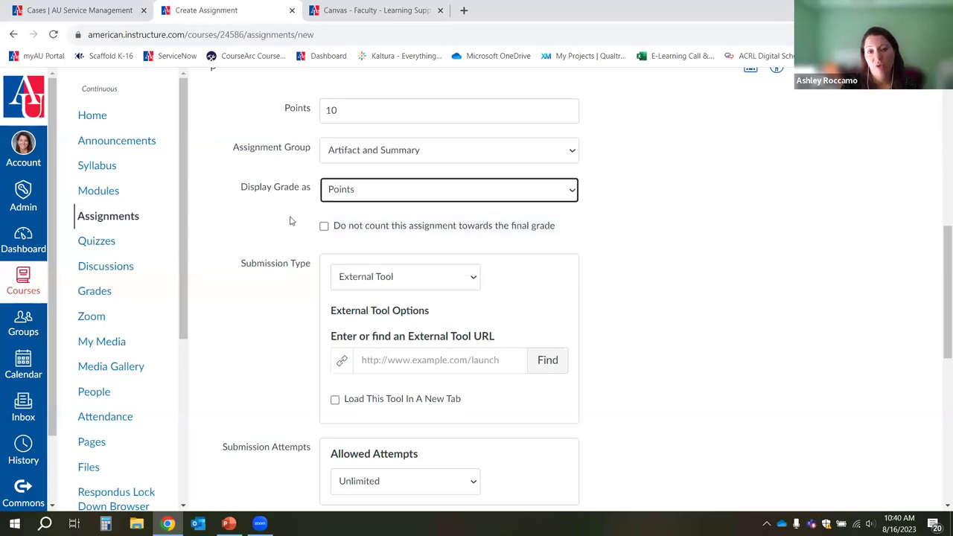
# Review the assignment's submission options and set the submission type to Online.
pyautogui.scroll(-1, 294, 220)
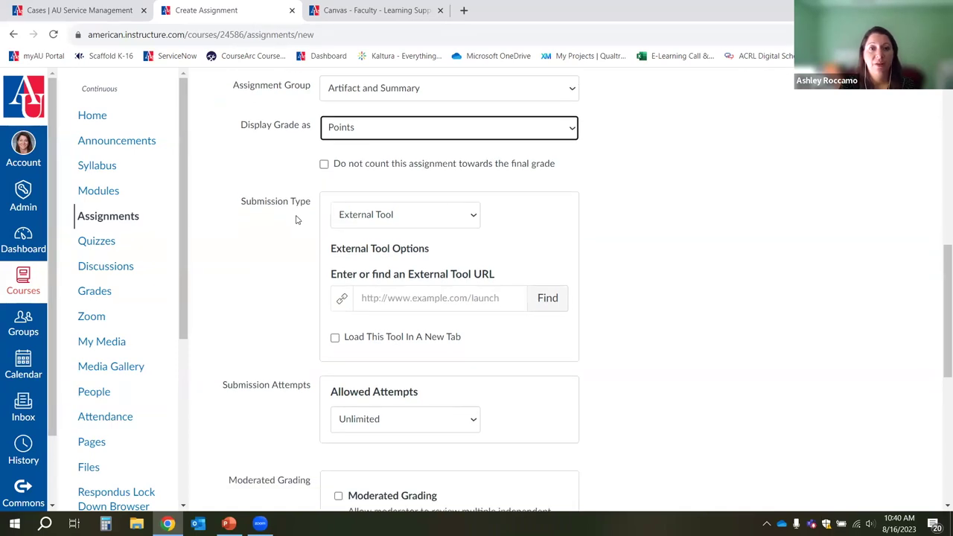
pyautogui.scroll(-4, 296, 218)
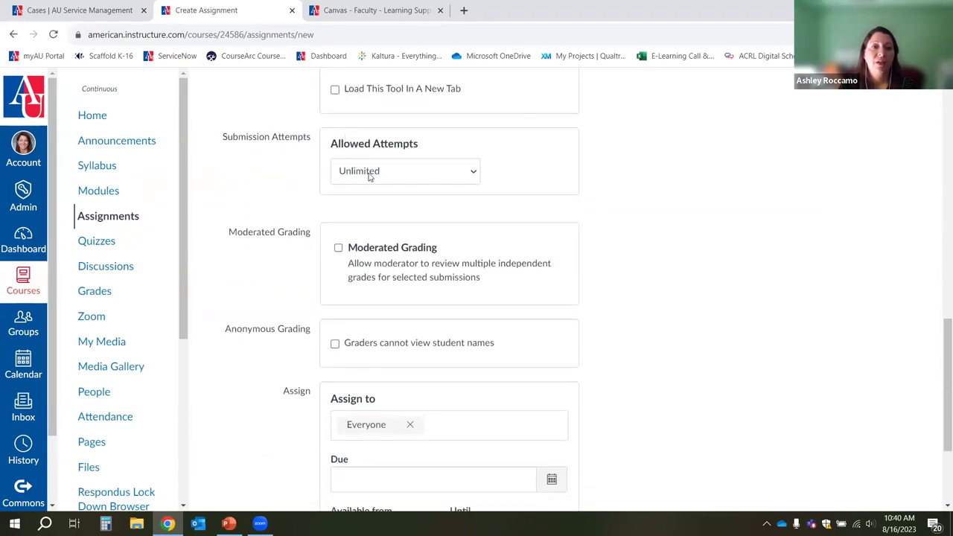
pyautogui.scroll(5, 301, 206)
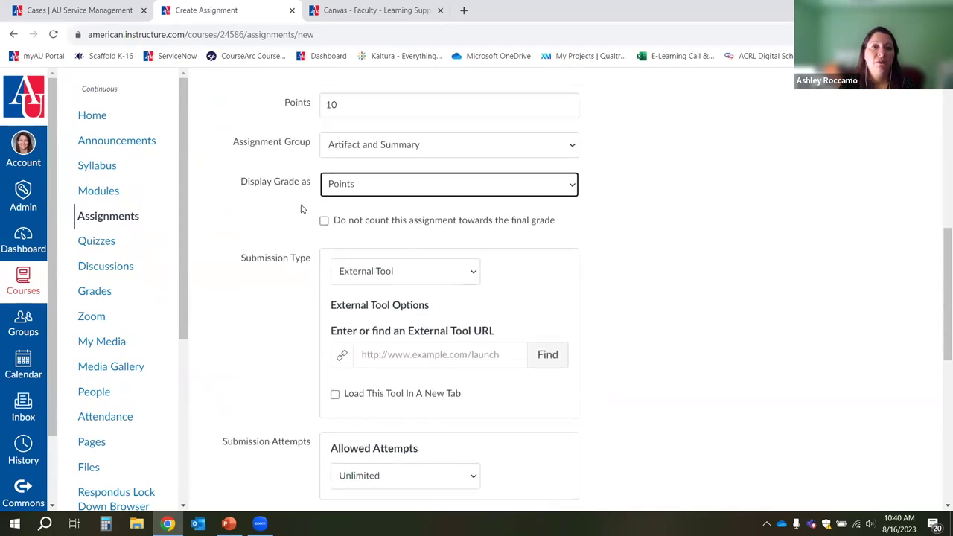
pyautogui.scroll(-1, 301, 208)
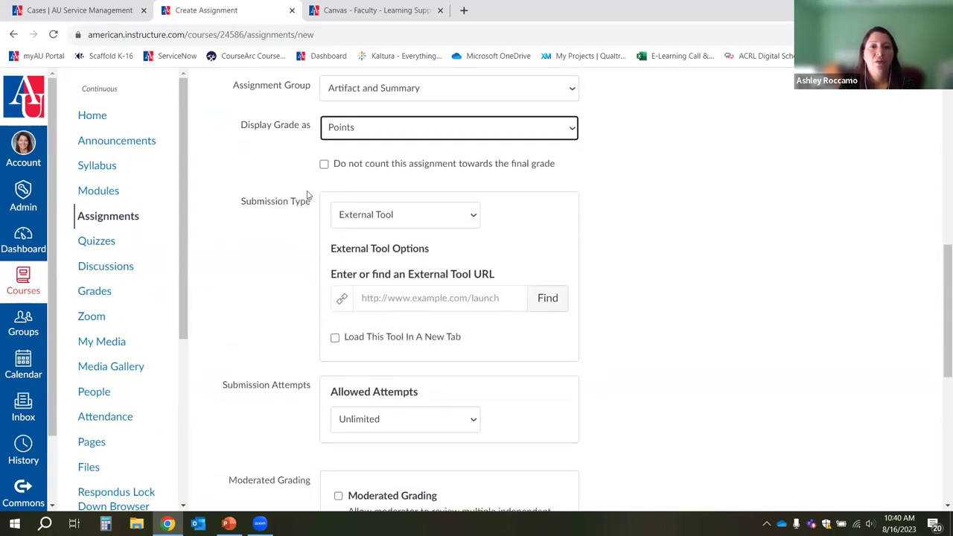
pyautogui.click(356, 214)
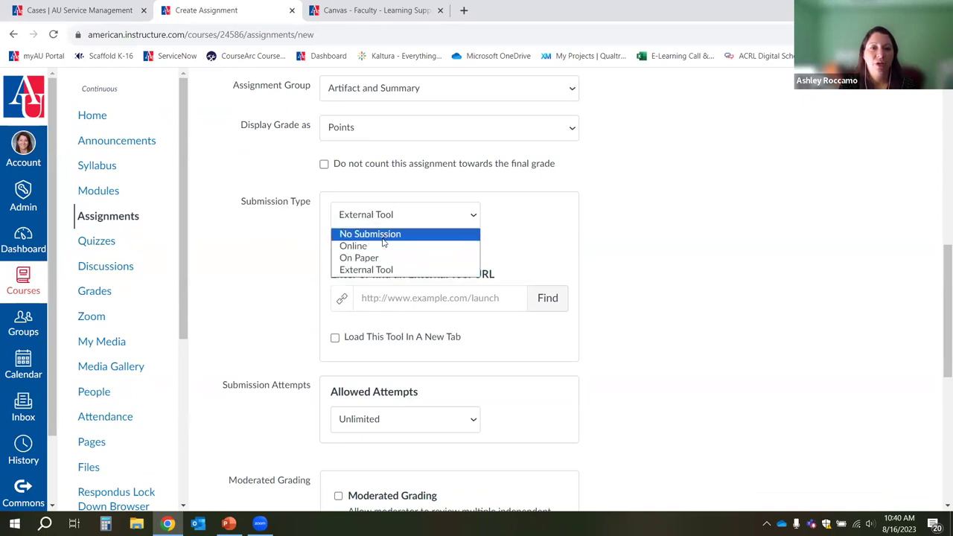
pyautogui.click(380, 225)
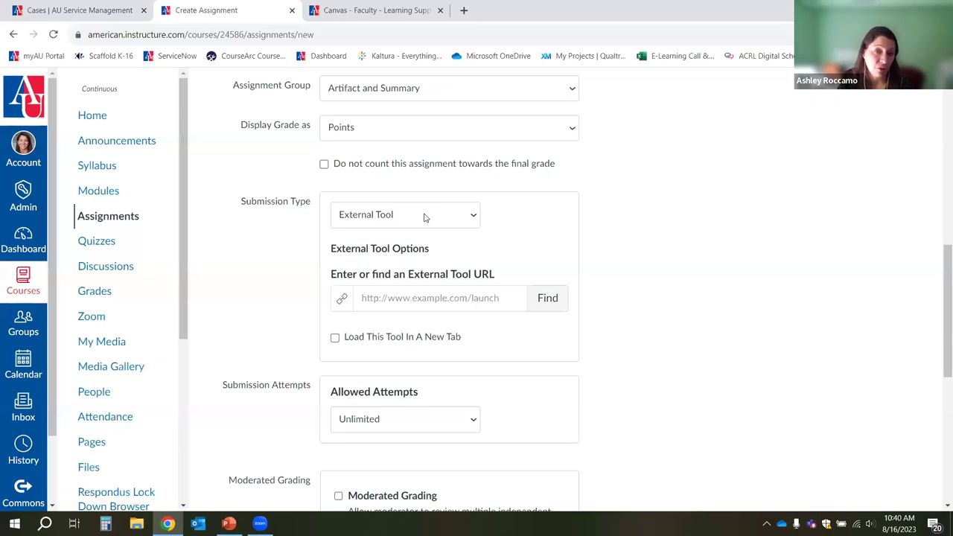
pyautogui.click(376, 215)
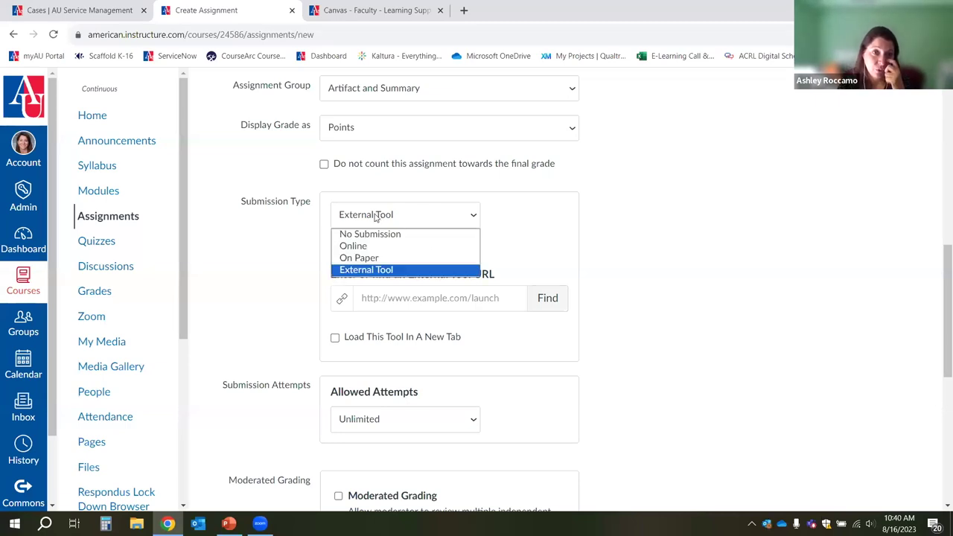
pyautogui.click(357, 246)
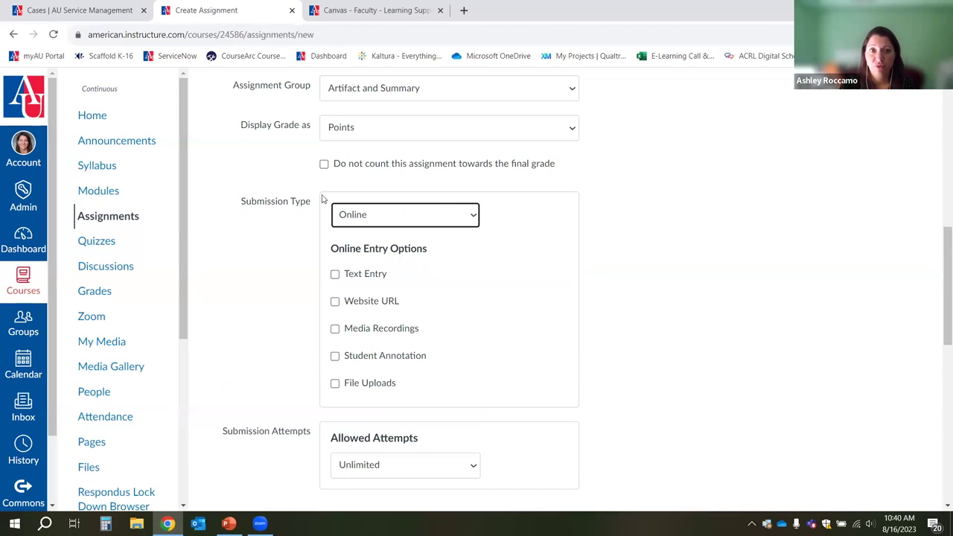
pyautogui.click(370, 215)
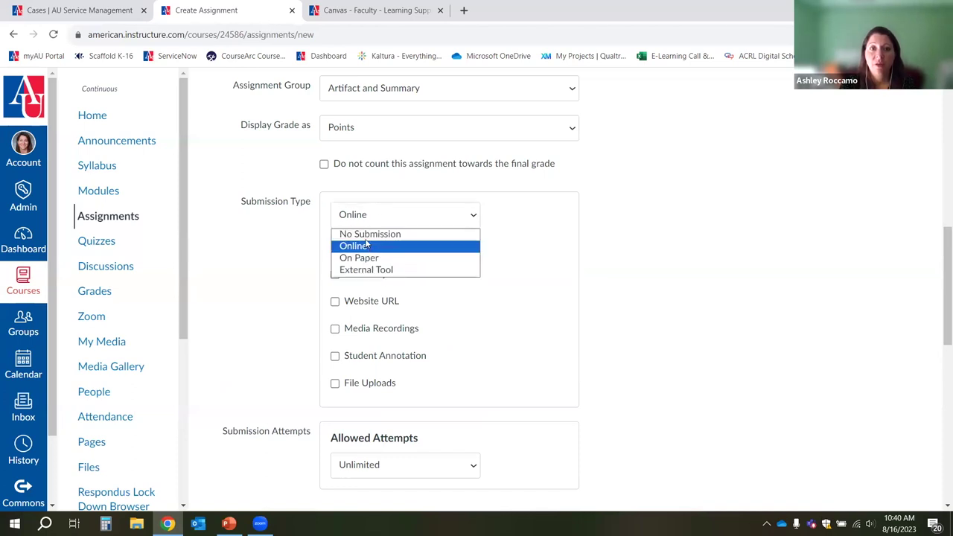
pyautogui.click(398, 234)
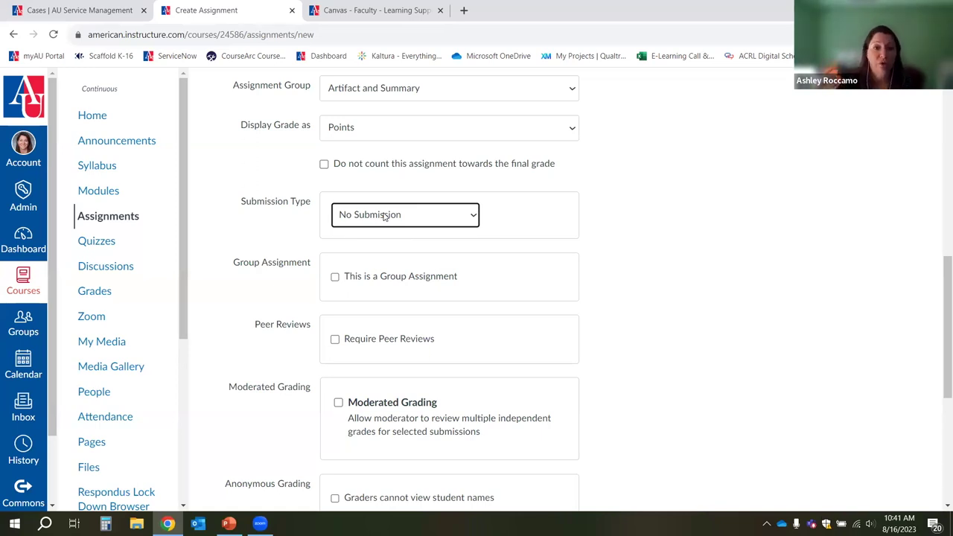
pyautogui.click(384, 216)
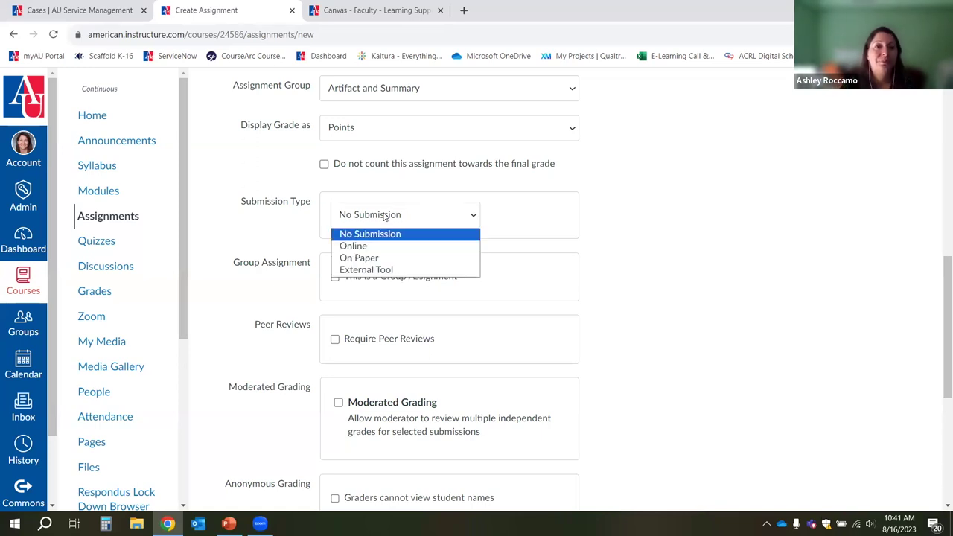
pyautogui.click(383, 248)
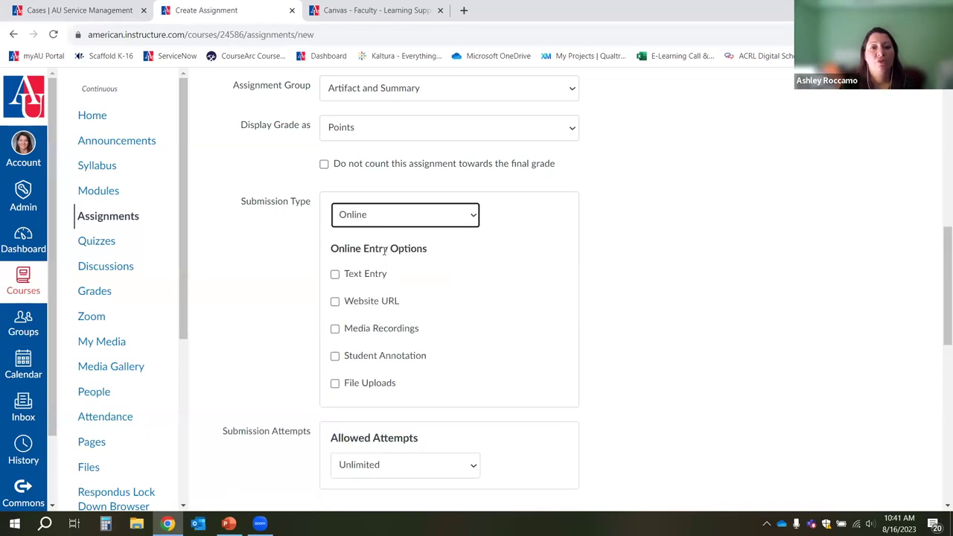
# Allow text entry, website URL, media recordings and file uploads as the assignment's online entry options.
pyautogui.scroll(-1, 423, 276)
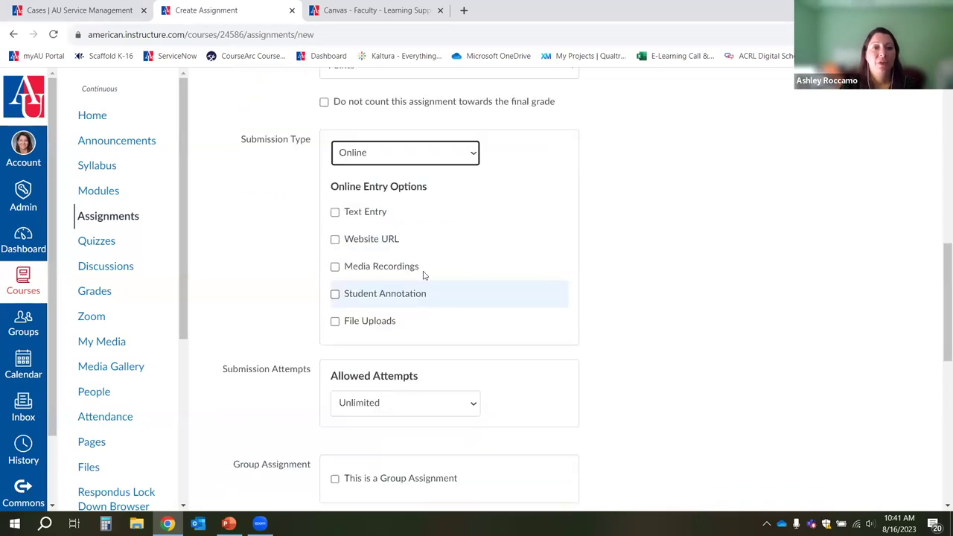
pyautogui.click(335, 213)
pyautogui.click(335, 238)
pyautogui.click(335, 266)
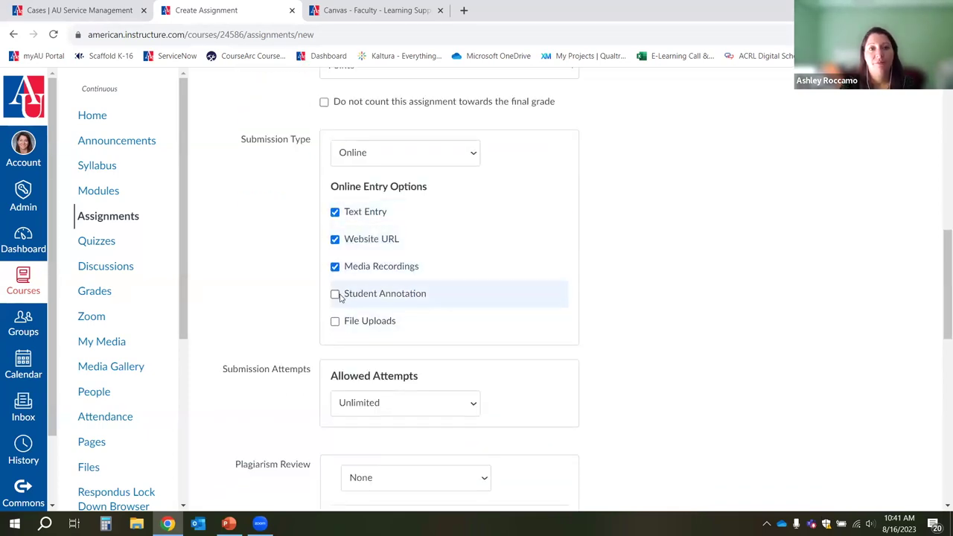
pyautogui.click(335, 294)
pyautogui.click(334, 293)
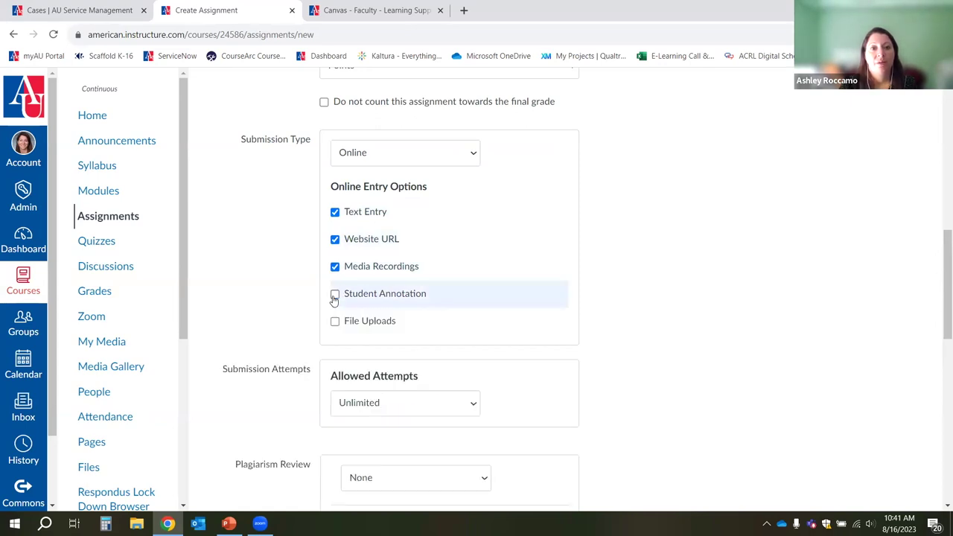
pyautogui.click(335, 320)
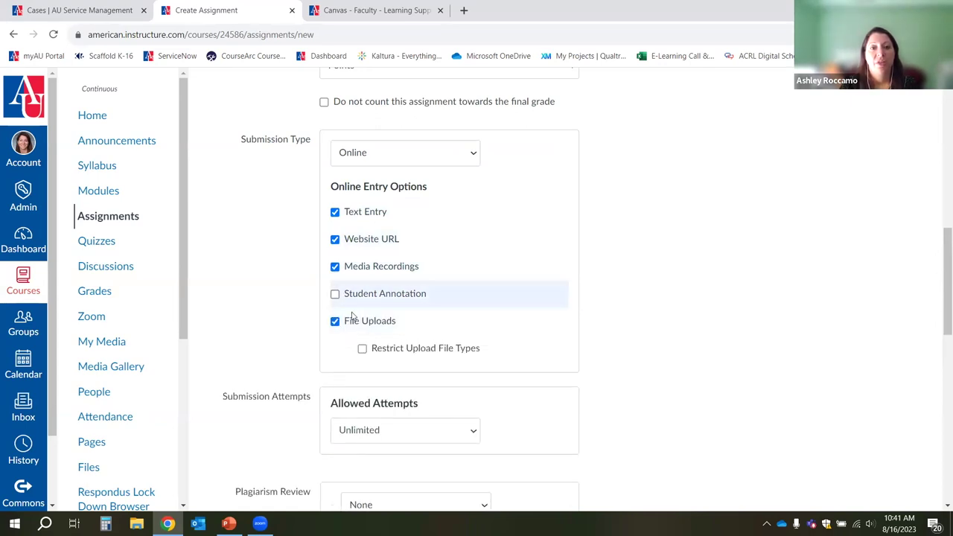
# Restrict the upload file types to the extensions pdf and docx.
pyautogui.click(363, 351)
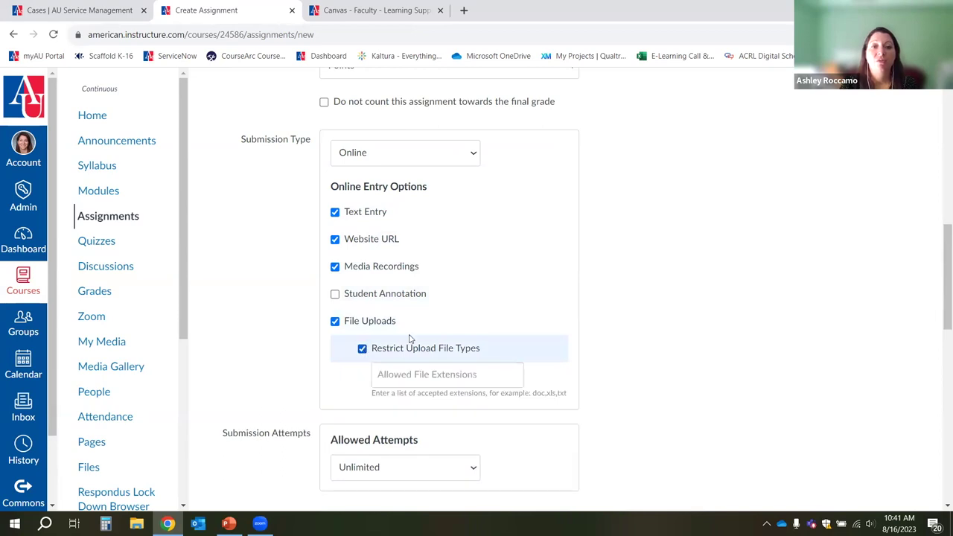
pyautogui.scroll(-1, 471, 326)
pyautogui.click(483, 312)
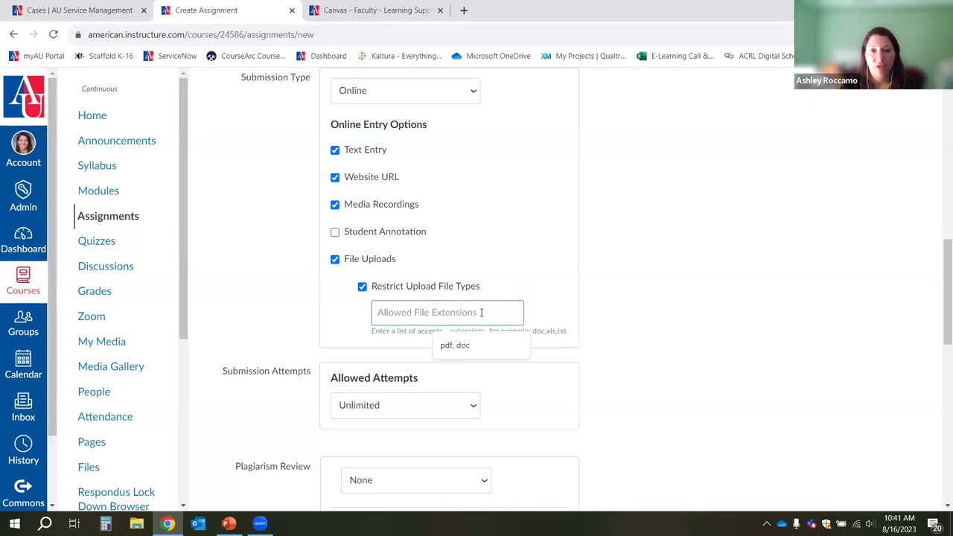
pyautogui.click(457, 348)
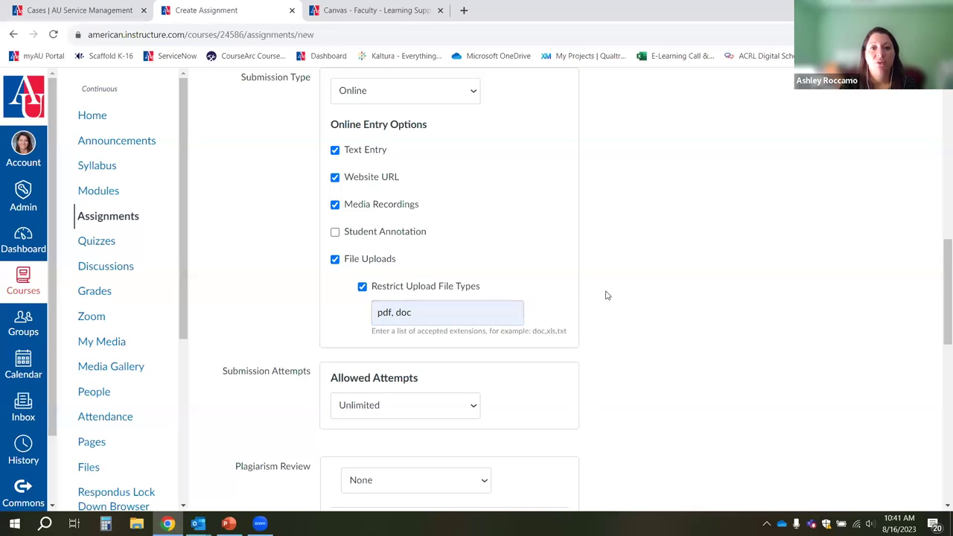
pyautogui.write('x')
pyautogui.click(636, 275)
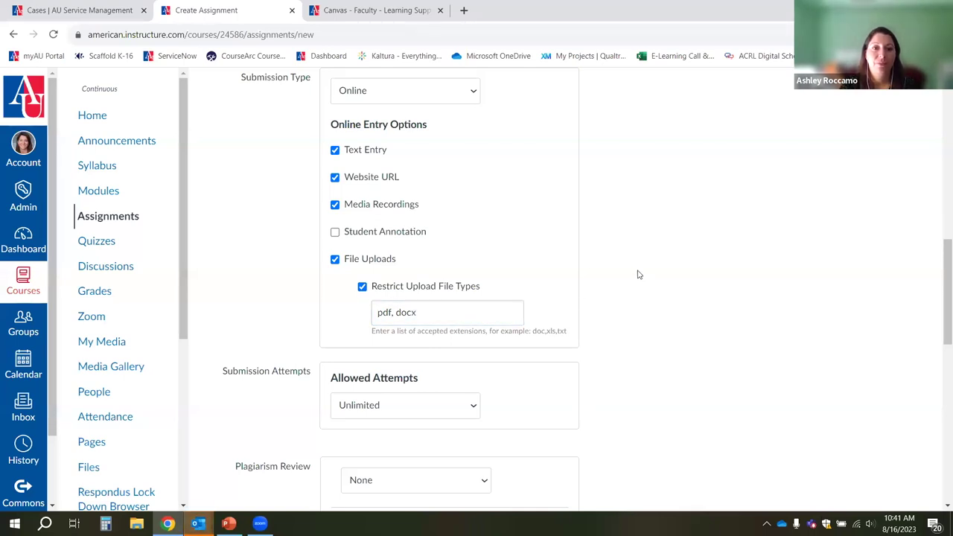
# Check the choices for allowed submission attempts and set the plagiarism review to Turnitin.
pyautogui.scroll(-3, 637, 274)
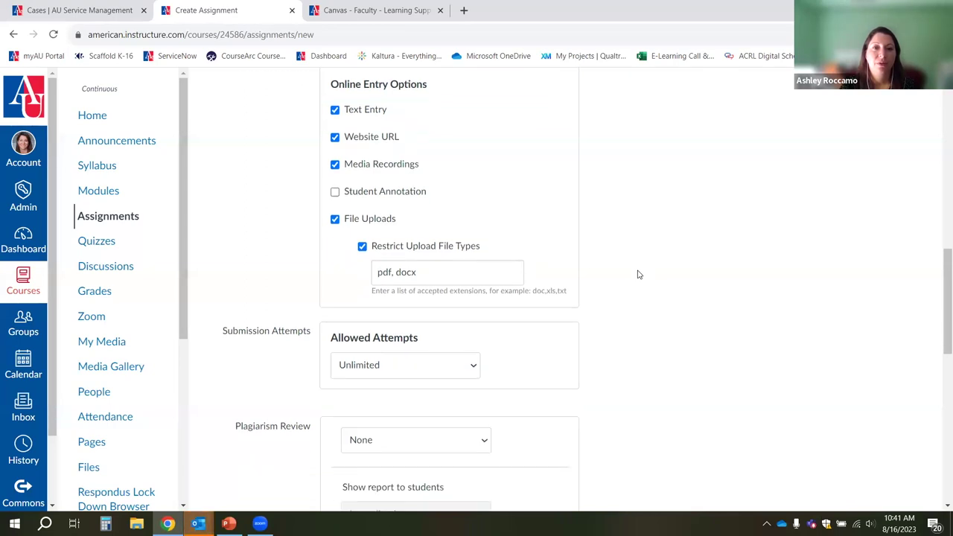
pyautogui.scroll(-2, 638, 275)
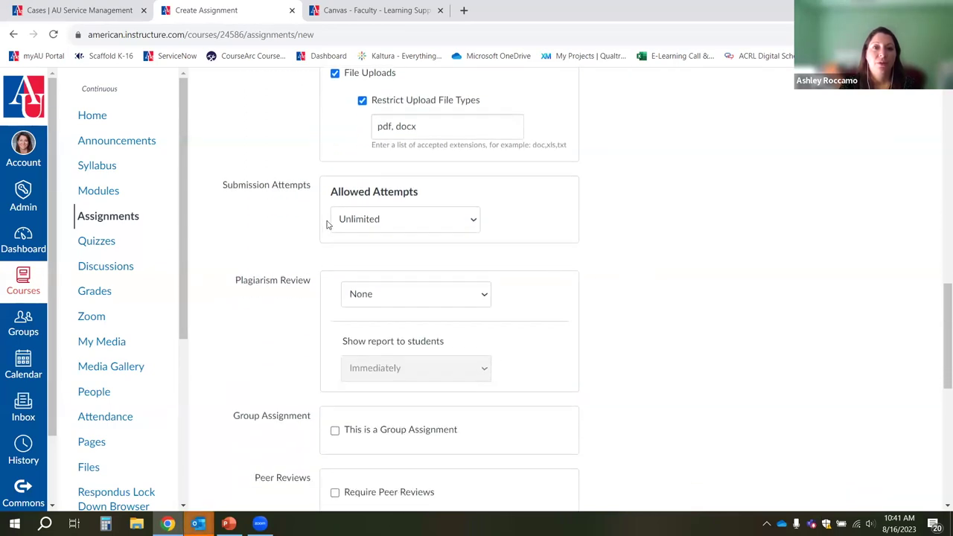
pyautogui.click(417, 218)
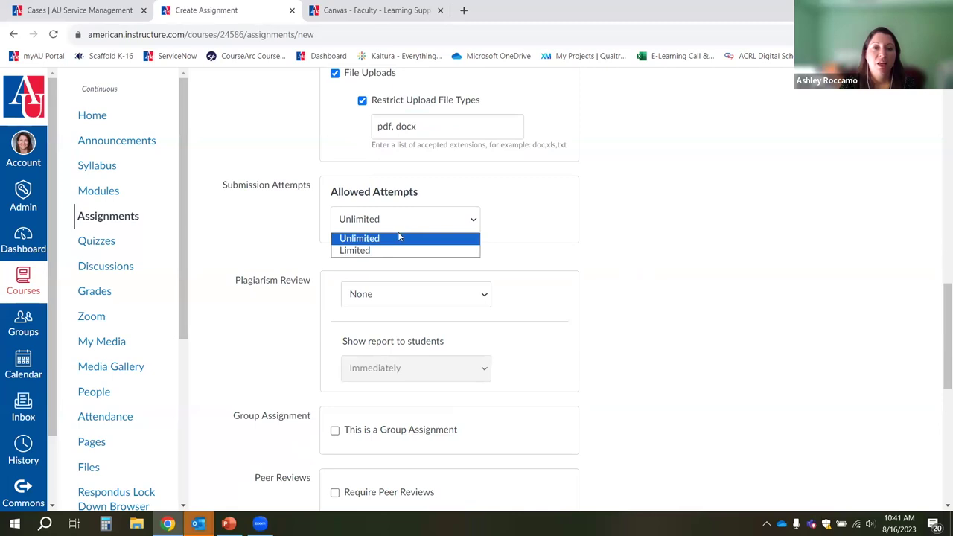
pyautogui.click(602, 212)
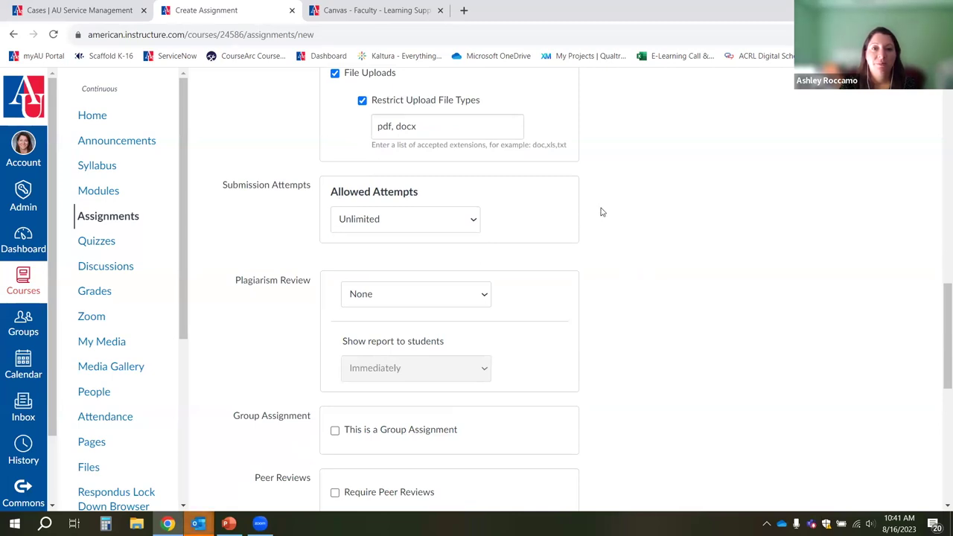
pyautogui.scroll(-2, 596, 213)
pyautogui.click(361, 235)
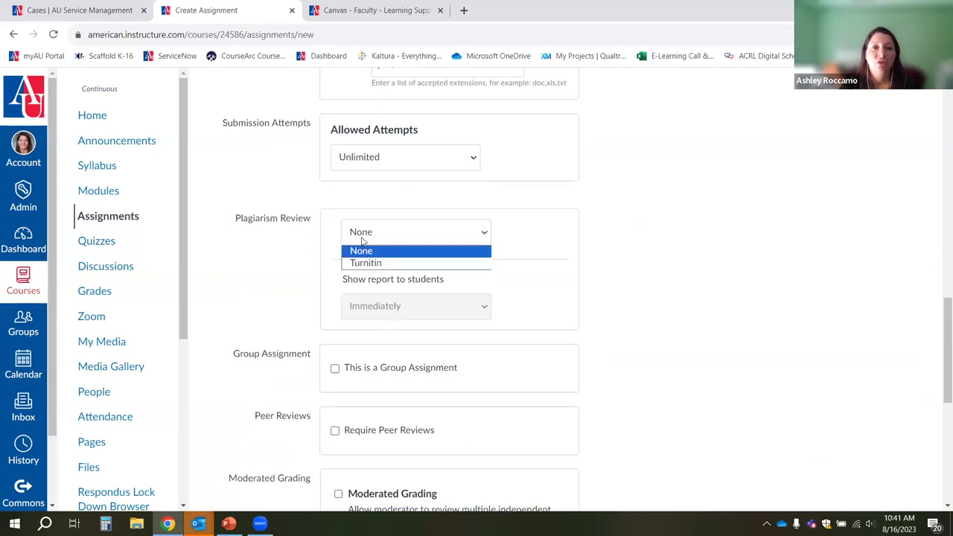
pyautogui.click(389, 264)
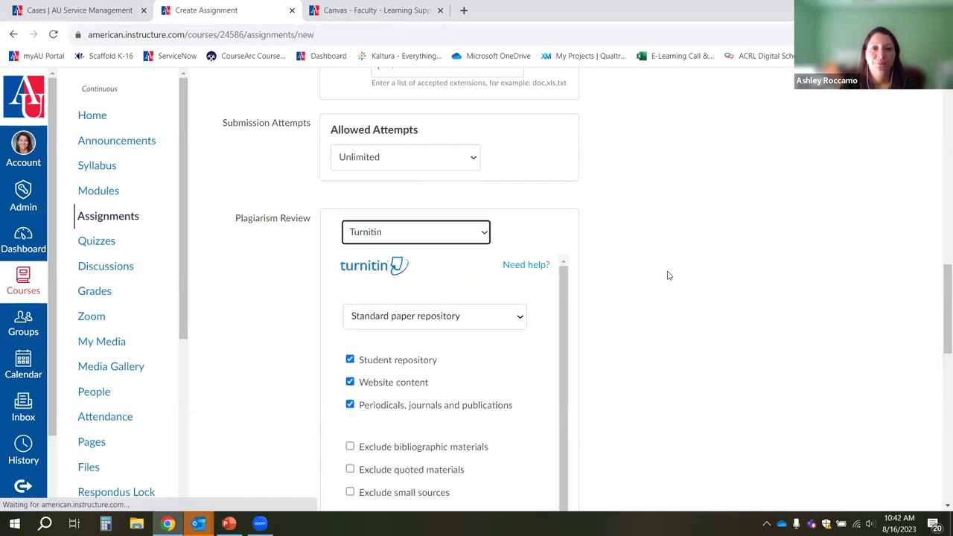
# Exclude quoted materials and bibliographic materials from the Turnitin similarity report.
pyautogui.scroll(-3, 668, 275)
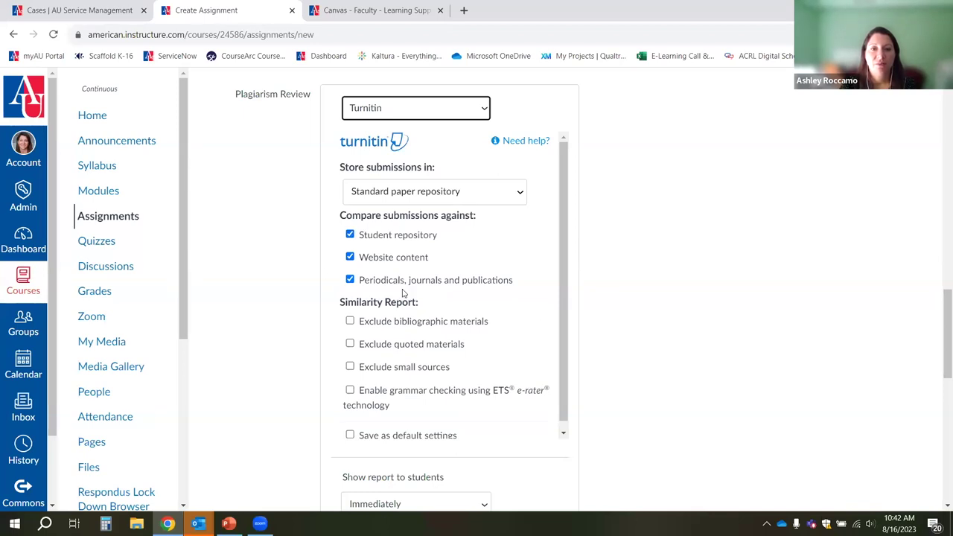
pyautogui.scroll(-1, 376, 305)
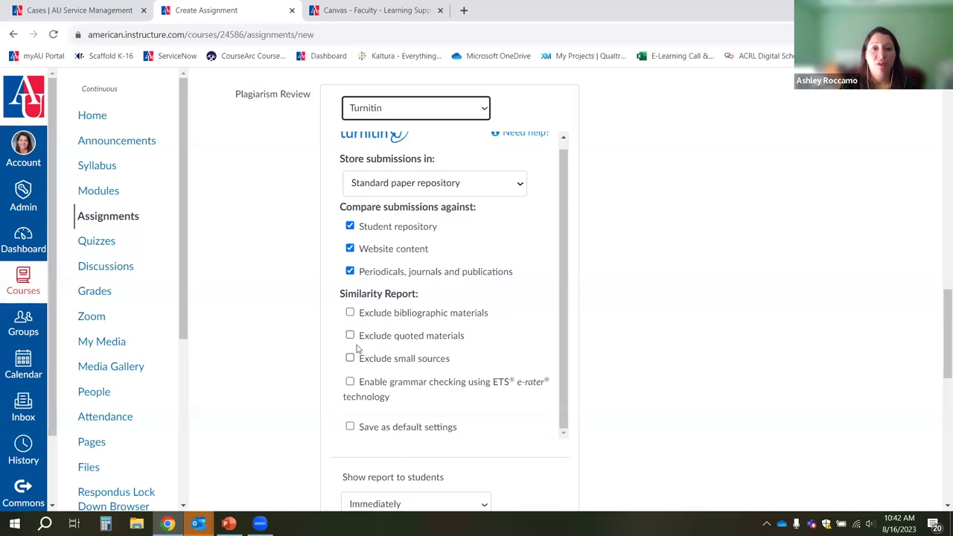
pyautogui.click(350, 336)
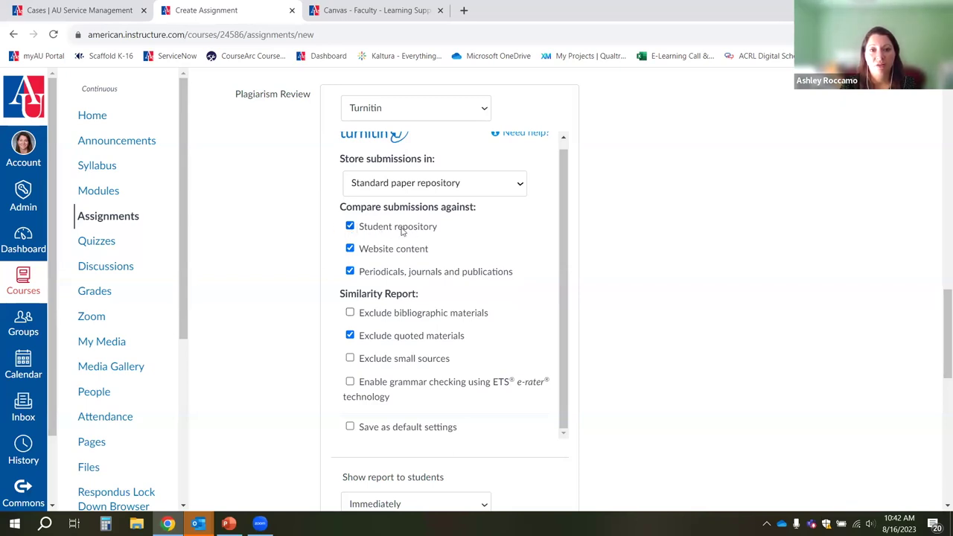
pyautogui.click(350, 313)
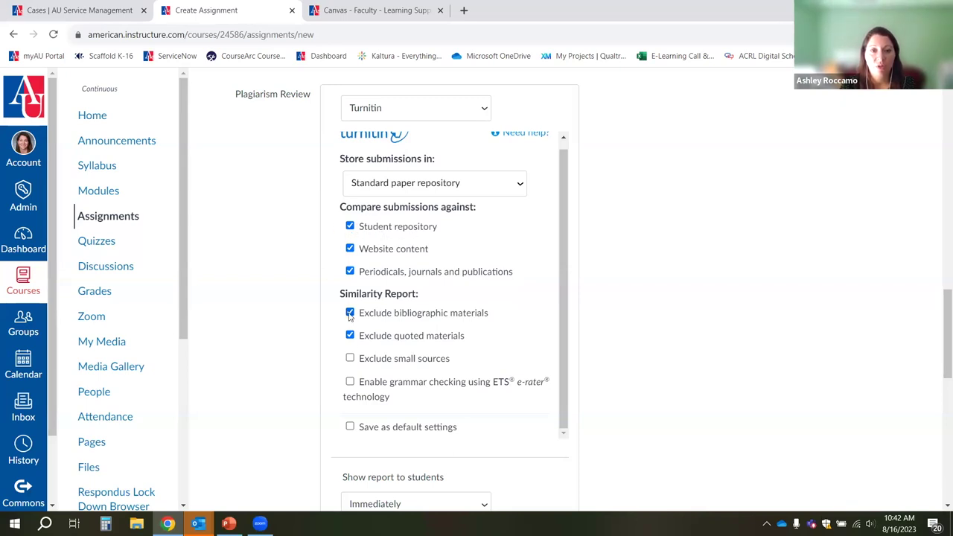
# Review the remaining Turnitin options and the group assignment, peer review, moderated grading and anonymous grading settings.
pyautogui.scroll(-2, 462, 320)
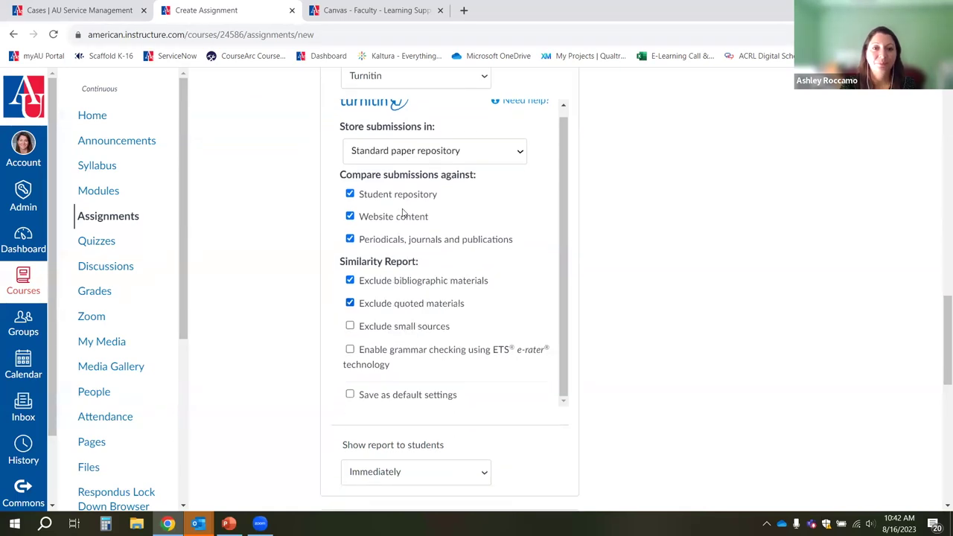
pyautogui.scroll(3, 425, 223)
pyautogui.scroll(-1, 437, 341)
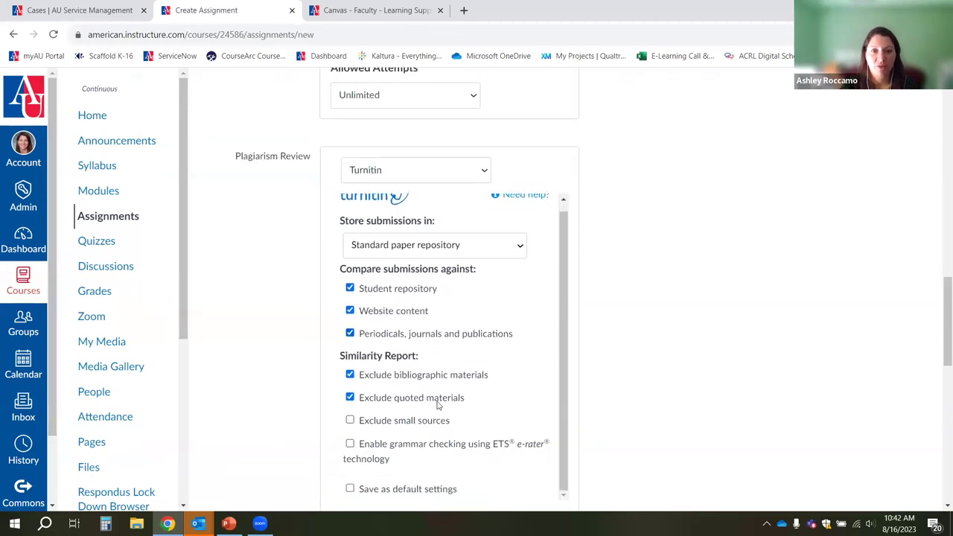
pyautogui.scroll(-1, 648, 355)
pyautogui.scroll(-3, 647, 355)
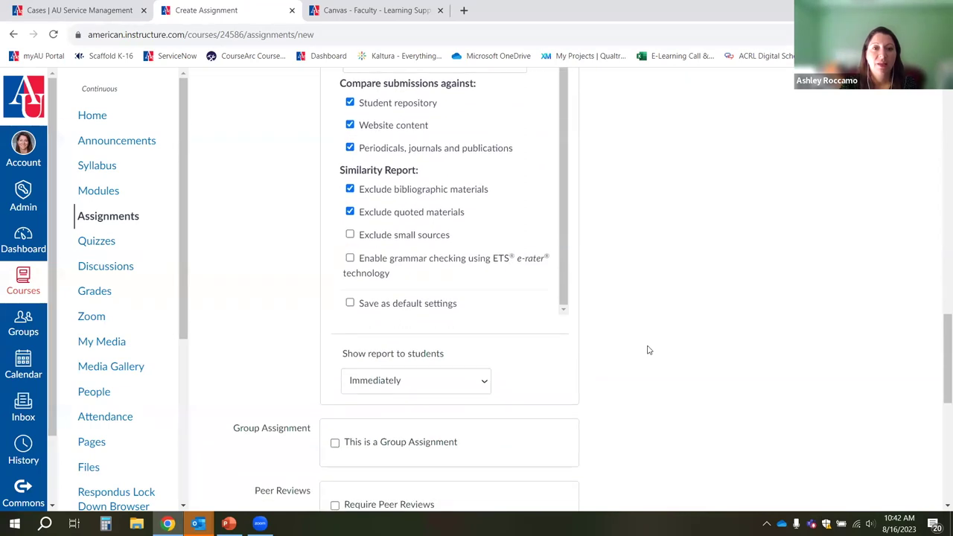
pyautogui.scroll(-1, 646, 340)
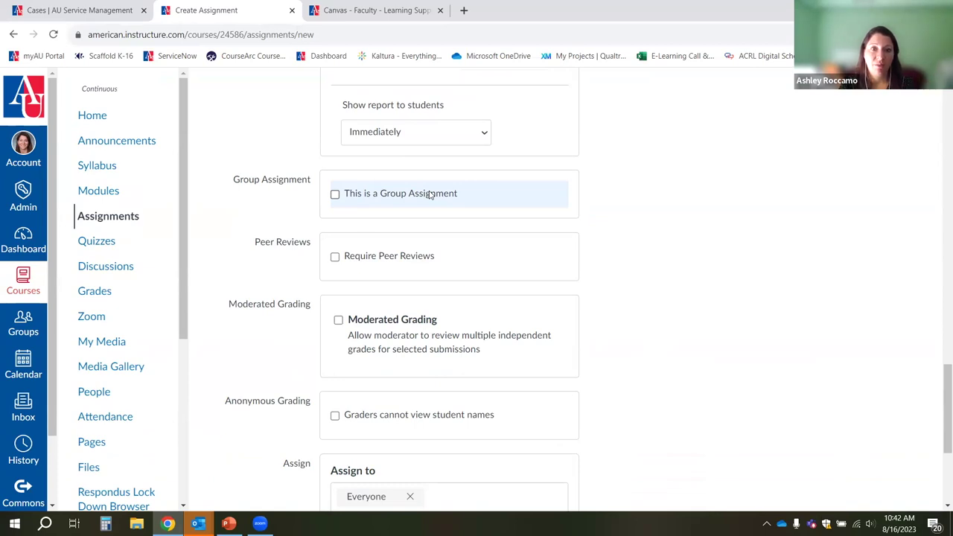
pyautogui.scroll(-2, 384, 264)
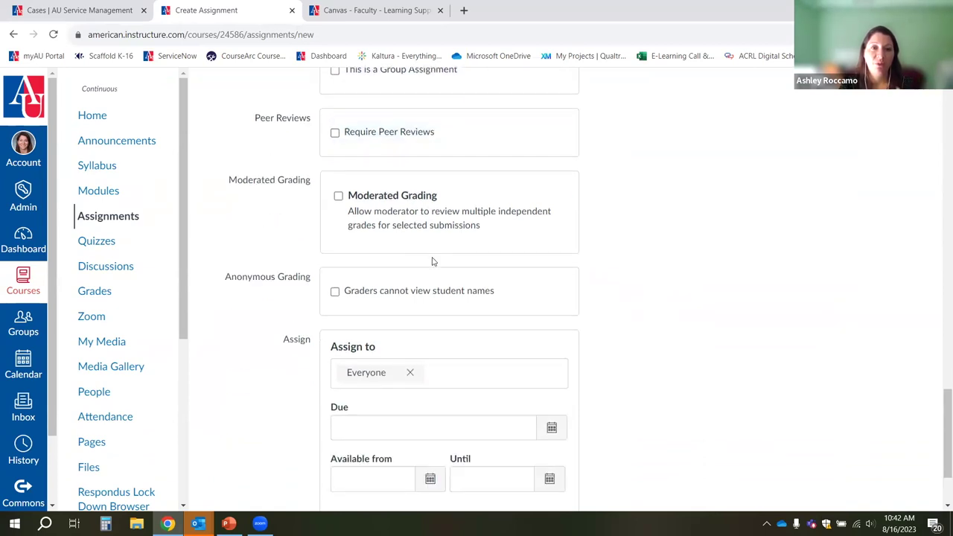
pyautogui.scroll(-2, 437, 246)
pyautogui.scroll(2, 437, 246)
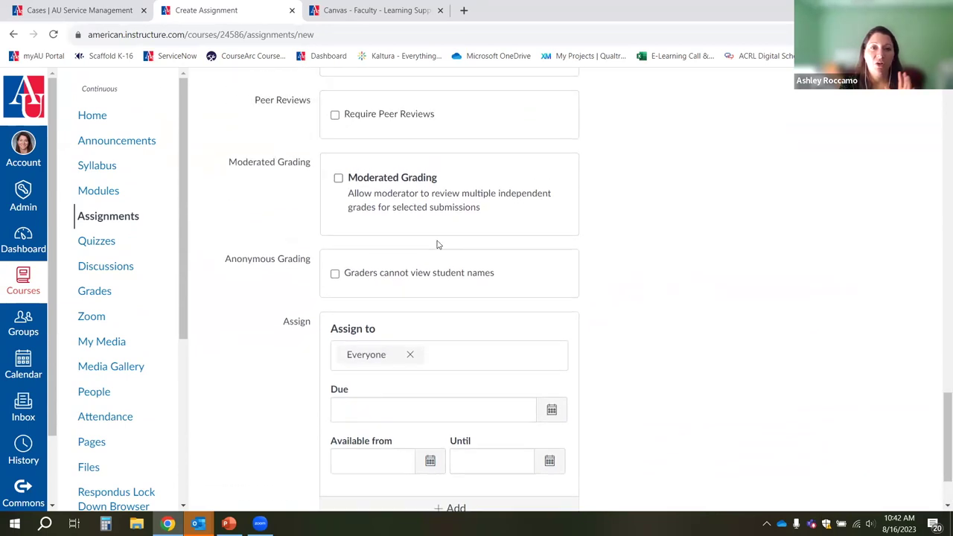
pyautogui.scroll(1, 455, 251)
# Set the assignment's due date for everyone to Aug 26, 2023, 11:59 PM.
pyautogui.scroll(-3, 472, 289)
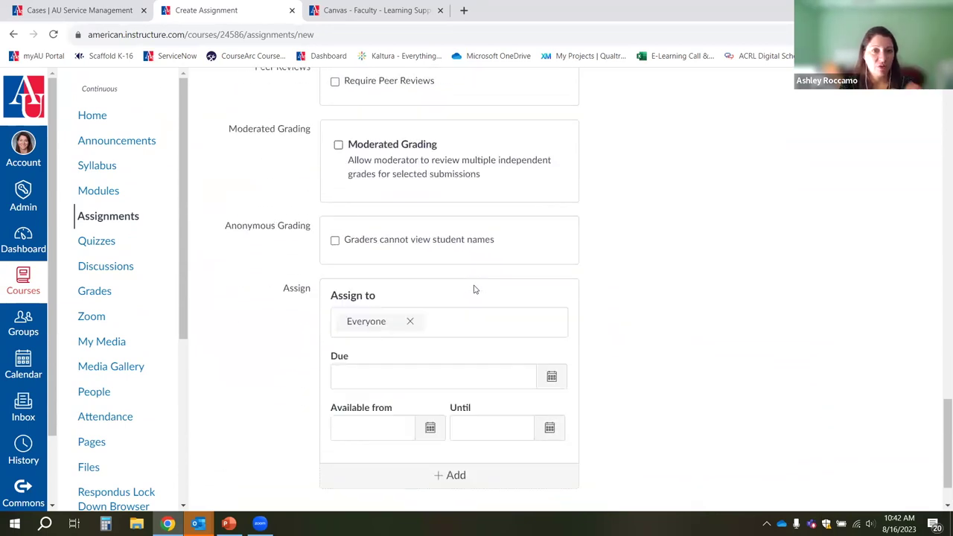
pyautogui.click(553, 315)
pyautogui.click(482, 438)
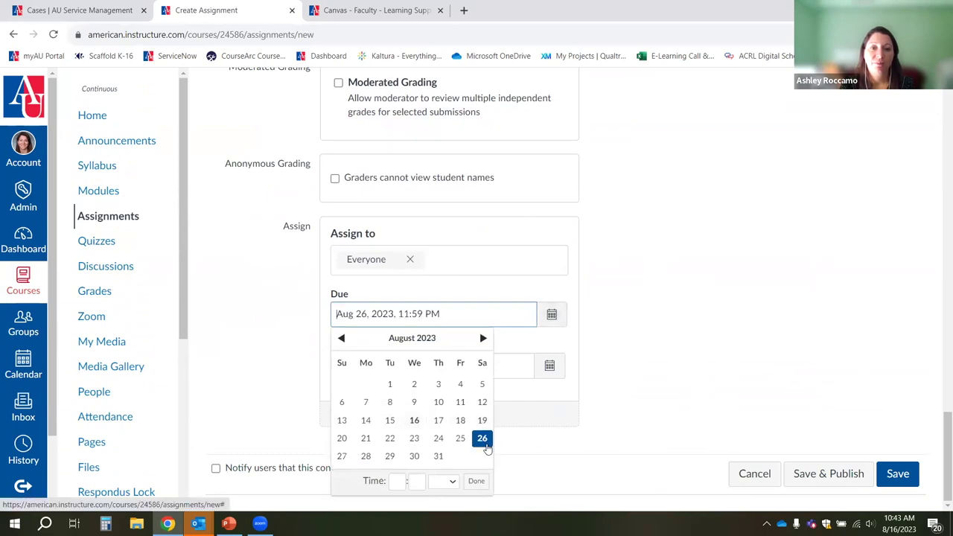
pyautogui.click(645, 349)
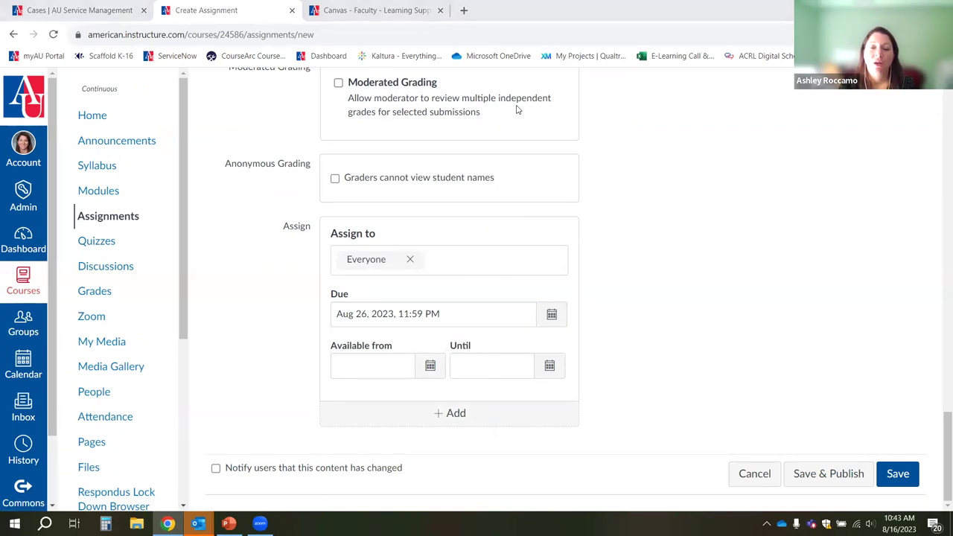
# Look back over the assignment's settings, and save and publish it.
pyautogui.scroll(9, 627, 297)
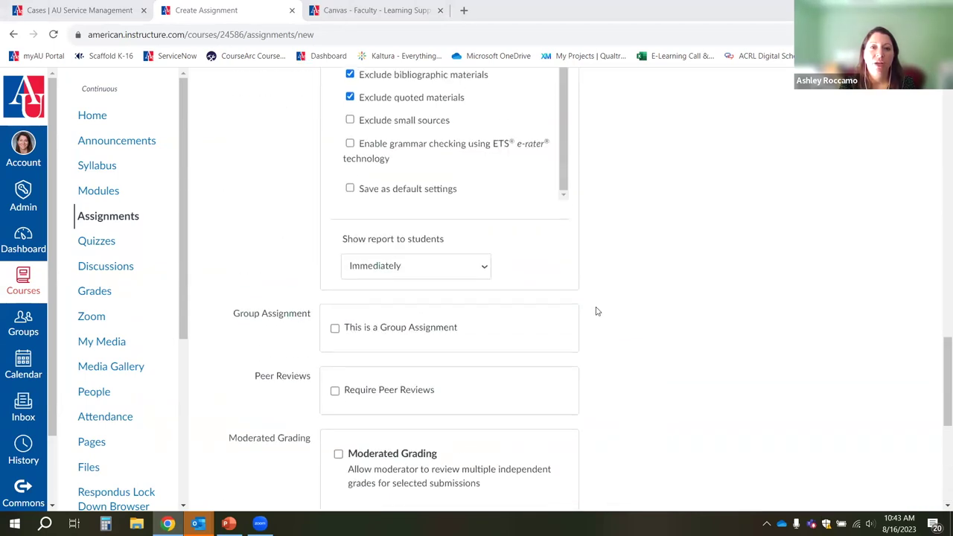
pyautogui.scroll(5, 608, 315)
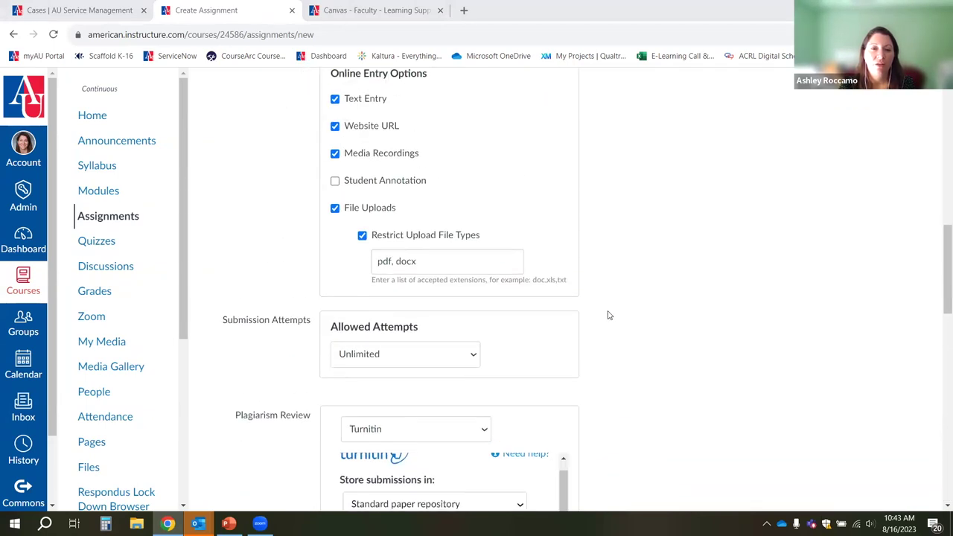
pyautogui.scroll(-1, 588, 301)
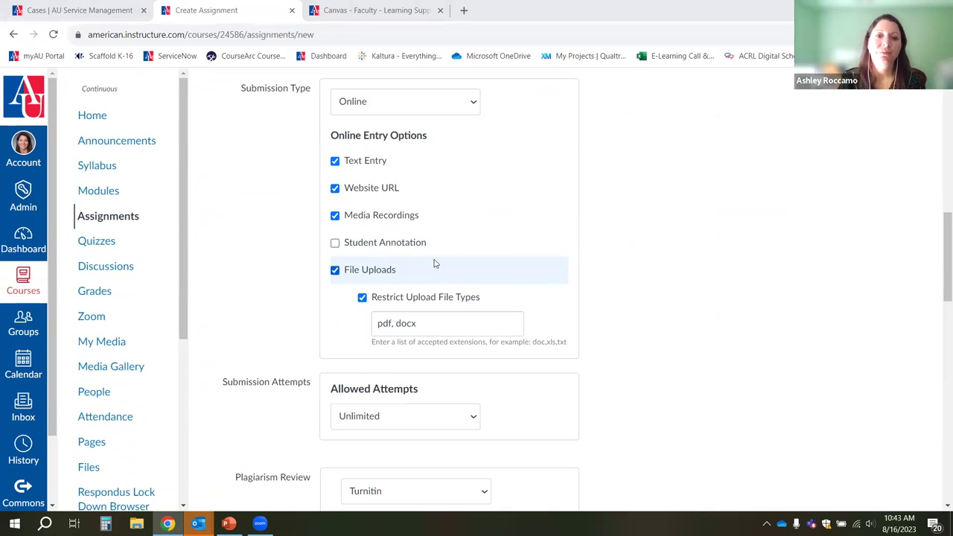
pyautogui.scroll(-6, 634, 353)
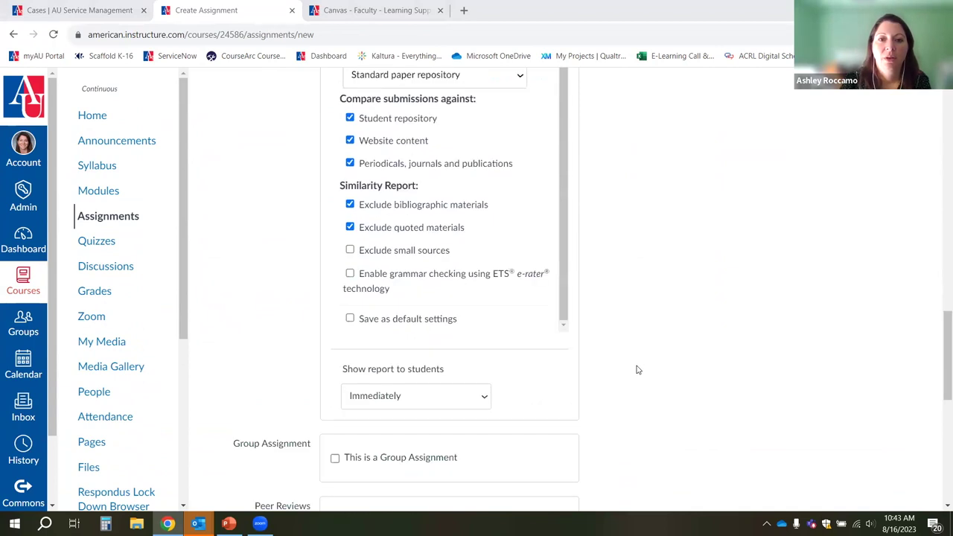
pyautogui.scroll(-8, 640, 368)
pyautogui.click(824, 482)
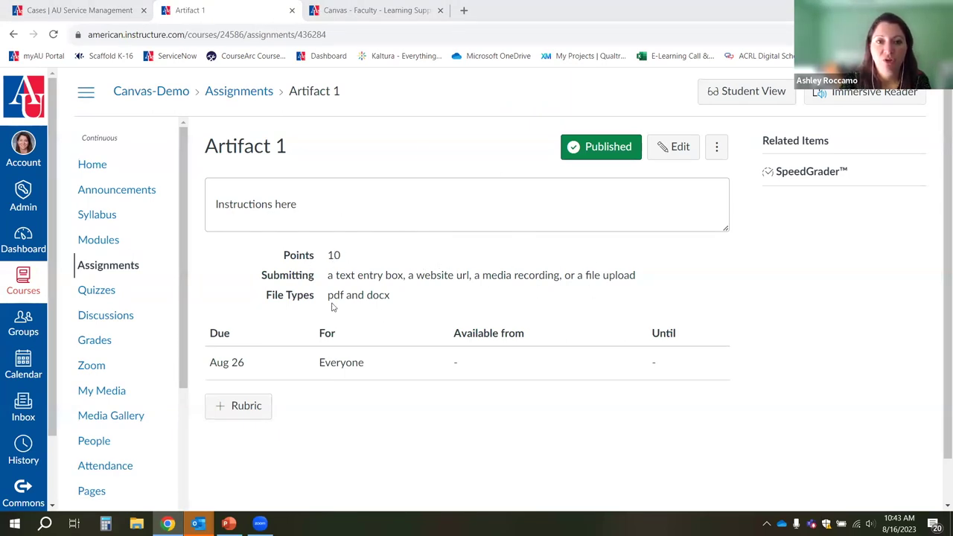
# Open the course gradebook and look across its columns as far as Artifact 1 and the Artifact and Summary group.
pyautogui.scroll(-1, 377, 298)
pyautogui.scroll(1, 386, 308)
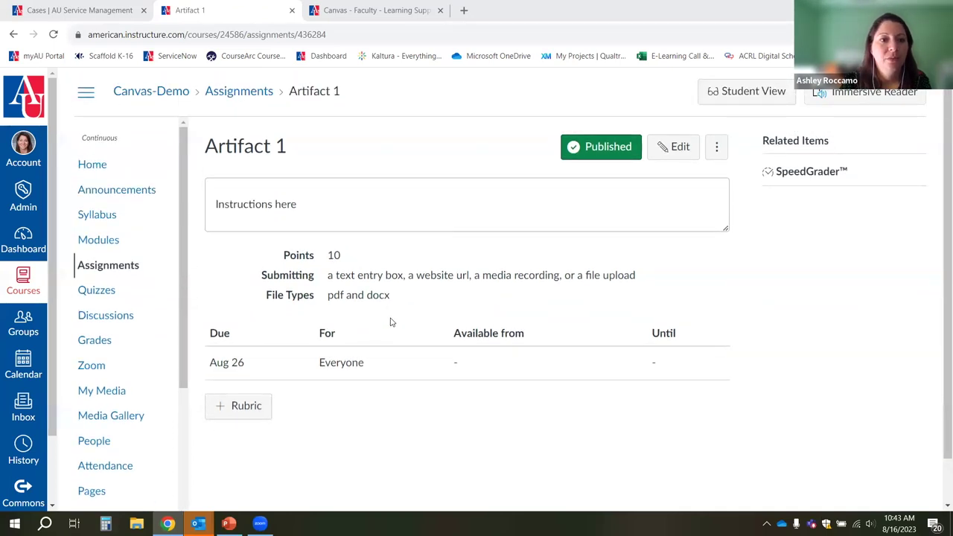
pyautogui.click(89, 340)
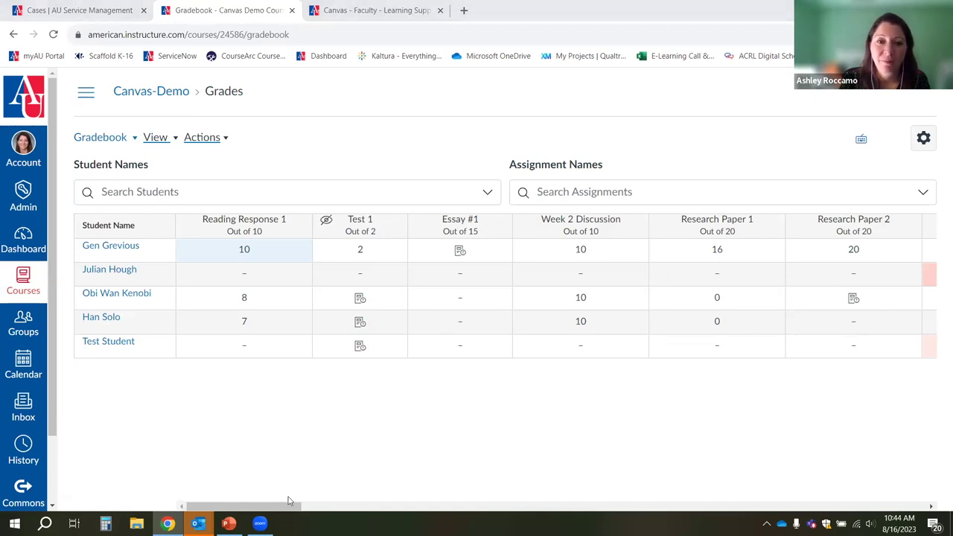
pyautogui.moveTo(277, 508); pyautogui.dragTo(871, 506)
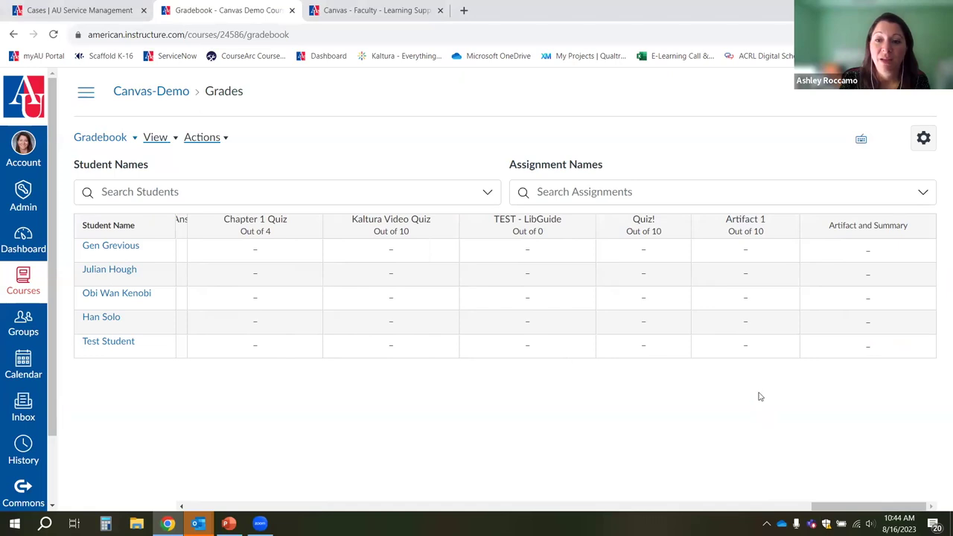
pyautogui.moveTo(827, 507); pyautogui.dragTo(206, 507)
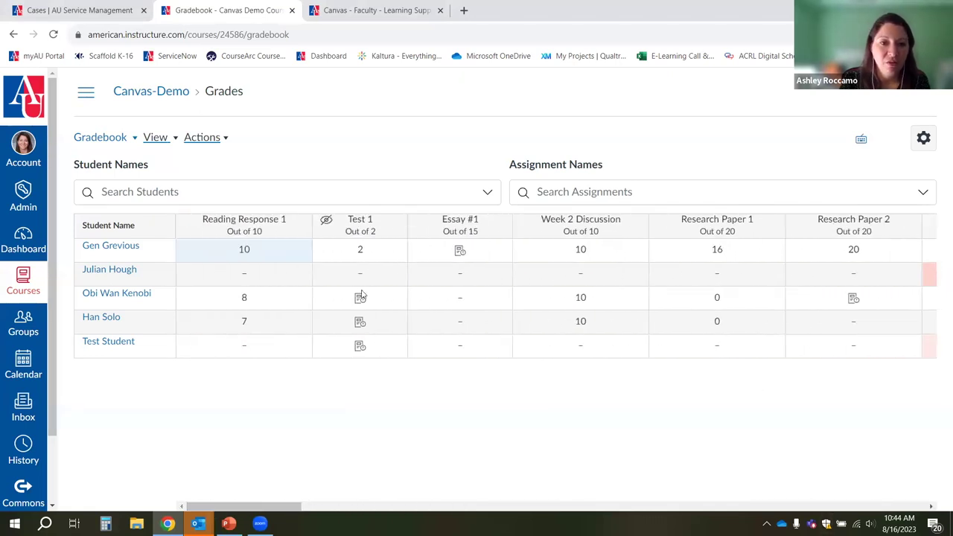